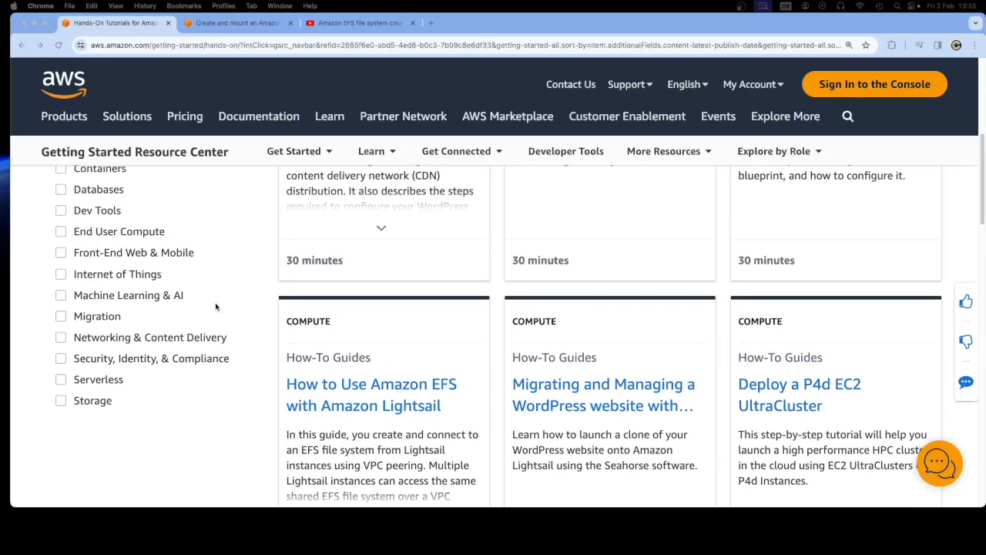
# - Look through the Compute hands-on tutorials for the Amazon EFS one and bring up its already open page
pyautogui.scroll(1, 218, 312)
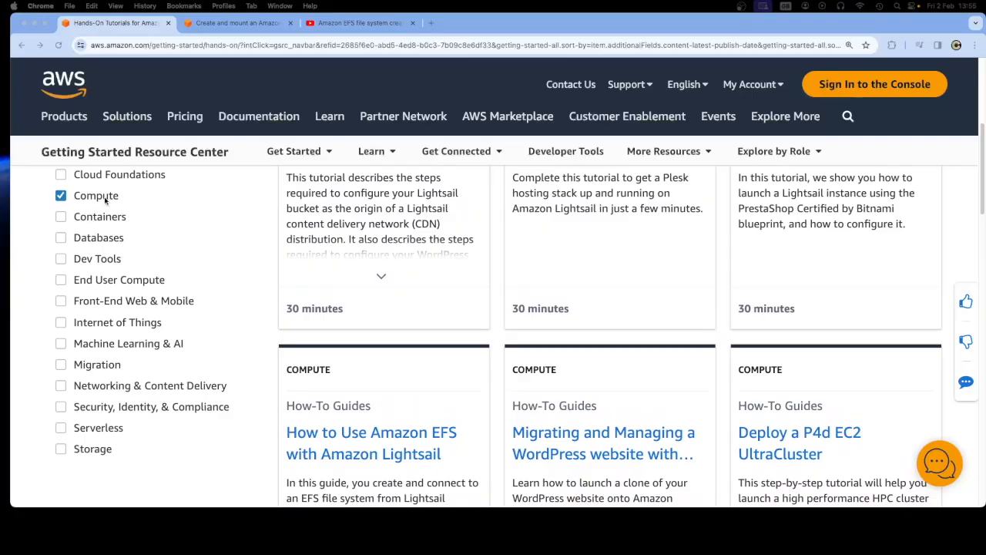
pyautogui.scroll(5, 142, 208)
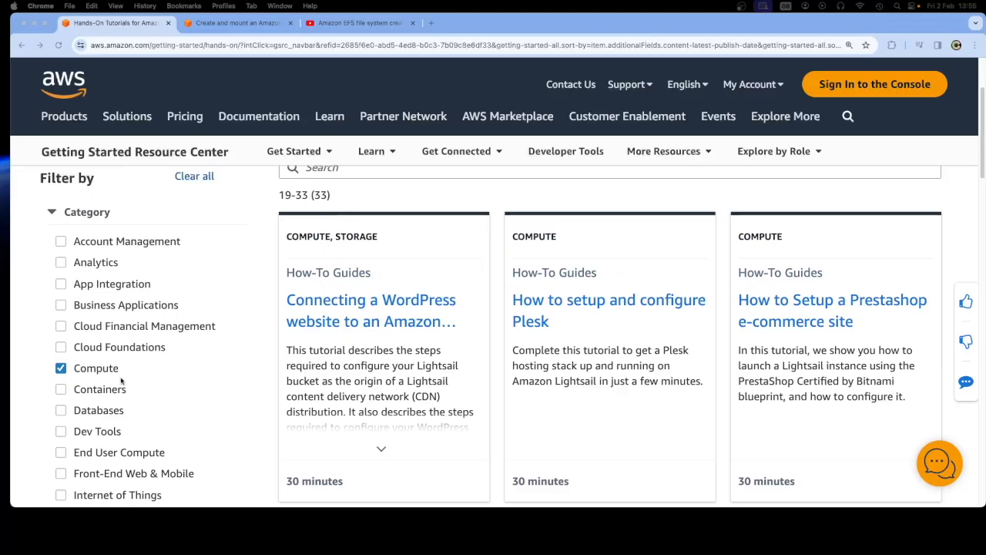
pyautogui.scroll(-8, 168, 383)
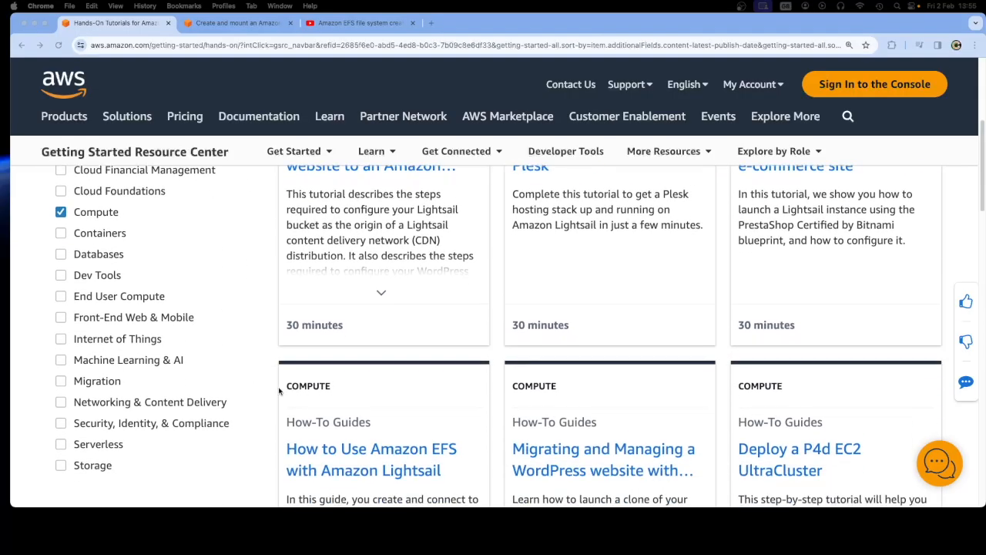
pyautogui.scroll(-6, 346, 398)
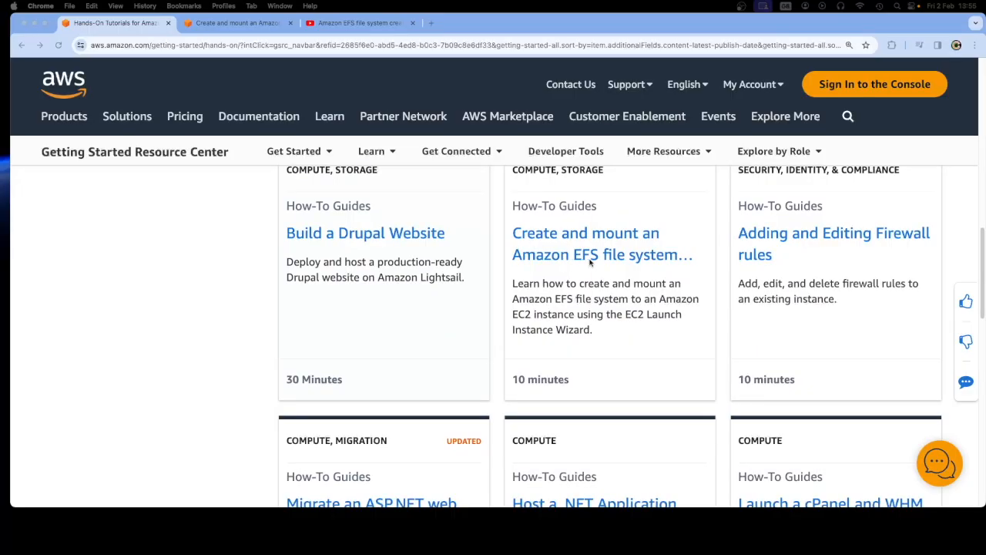
pyautogui.click(214, 24)
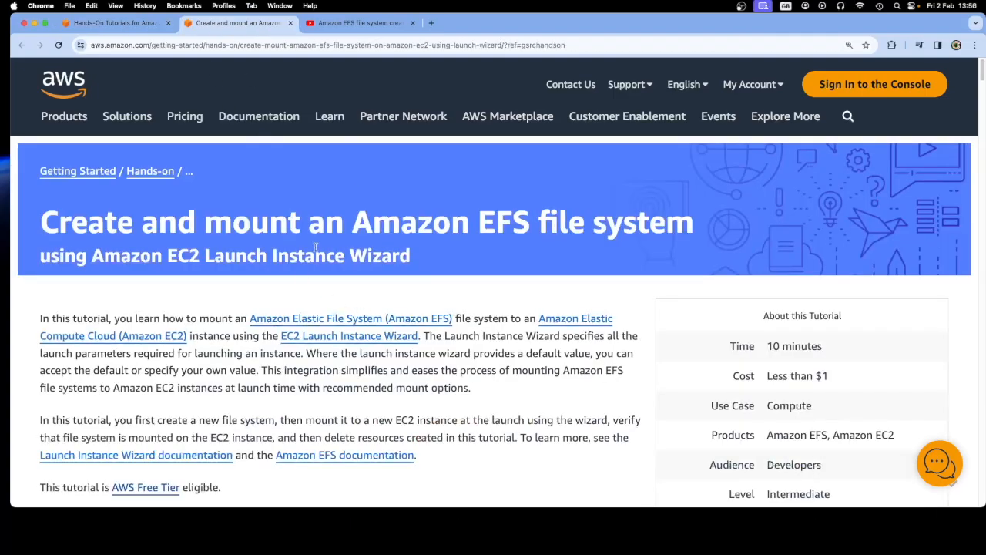
# - Look at the Amazon EFS file system creation video on YouTube, jumping back to 0:46 in its introduction
pyautogui.click(347, 29)
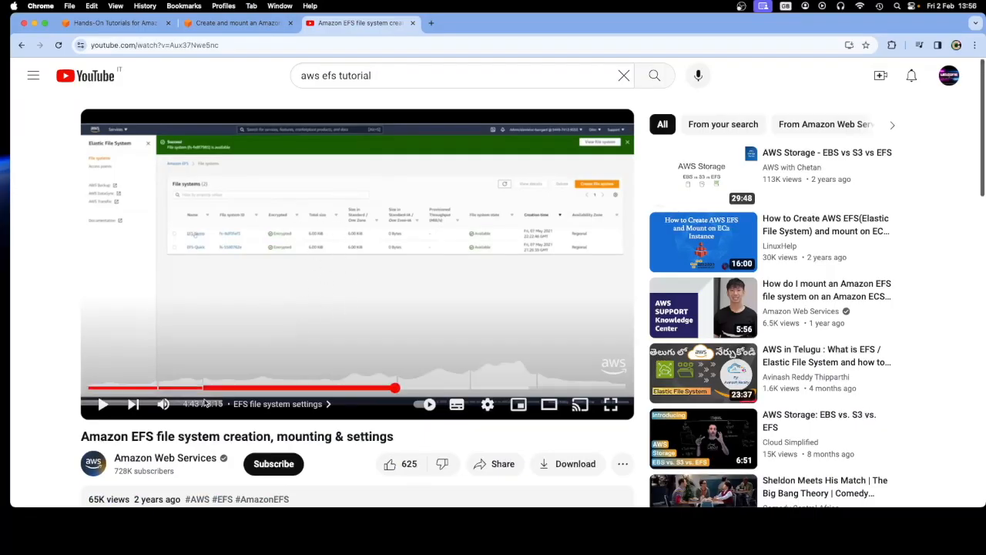
pyautogui.click(175, 389)
pyautogui.click(139, 388)
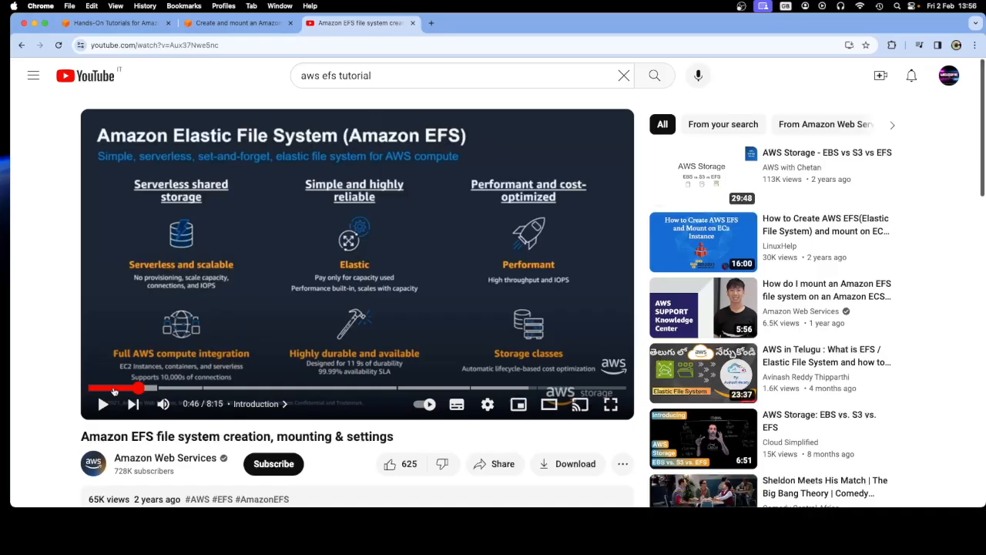
# - Return to the AWS EFS tutorial and read its introduction and overview of tasks down to Step 1
pyautogui.click(227, 24)
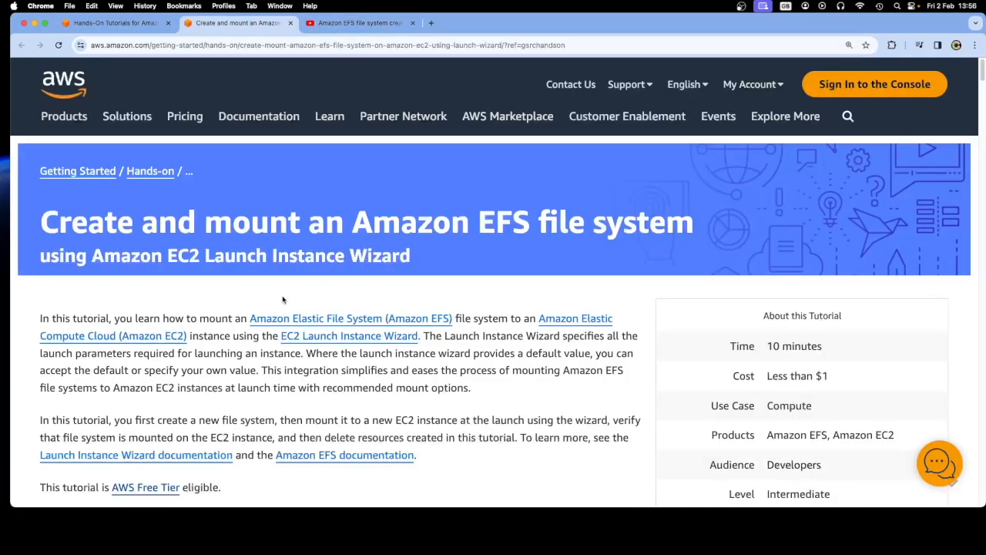
pyautogui.scroll(-2, 276, 297)
pyautogui.scroll(-1, 253, 316)
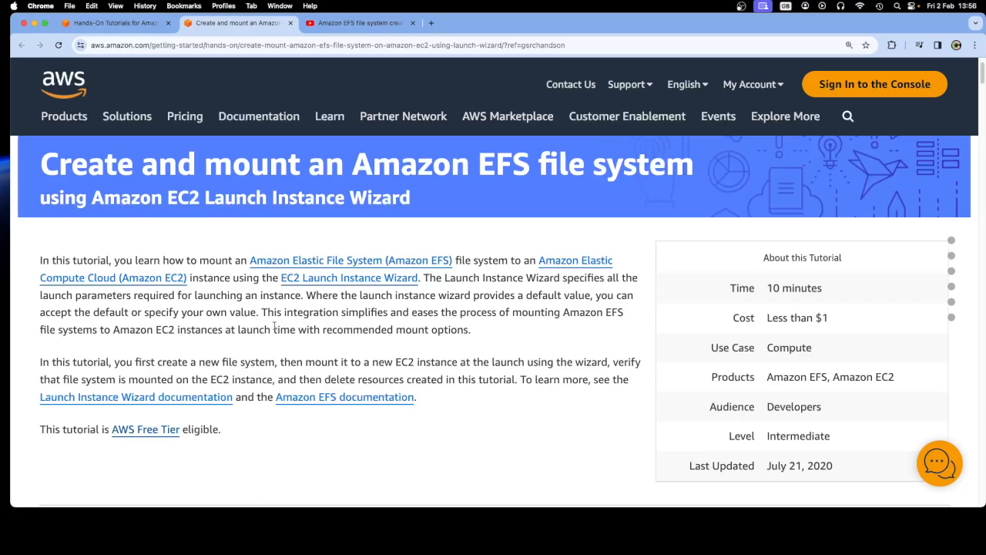
pyautogui.scroll(-2, 278, 352)
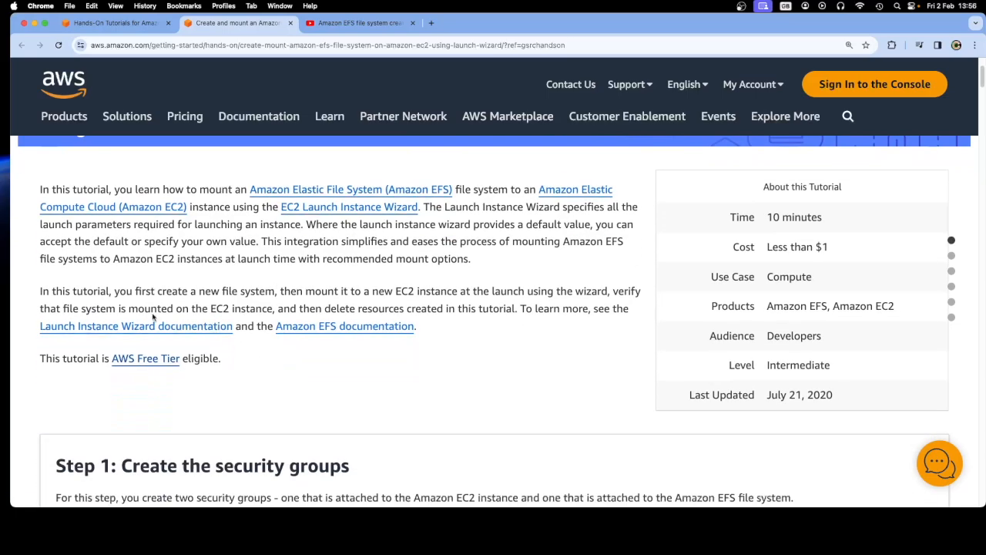
pyautogui.moveTo(116, 293); pyautogui.dragTo(532, 301)
pyautogui.click(532, 301)
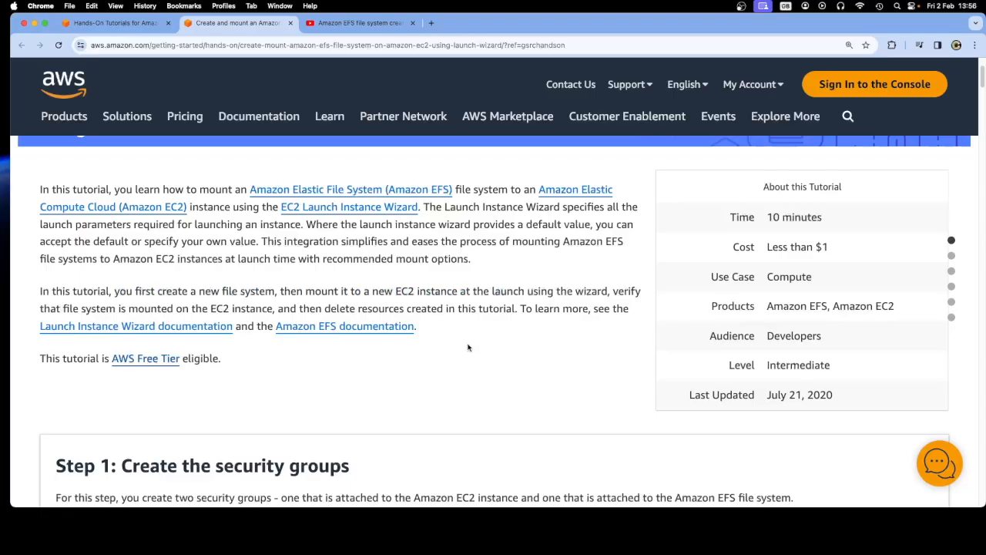
pyautogui.scroll(-5, 352, 382)
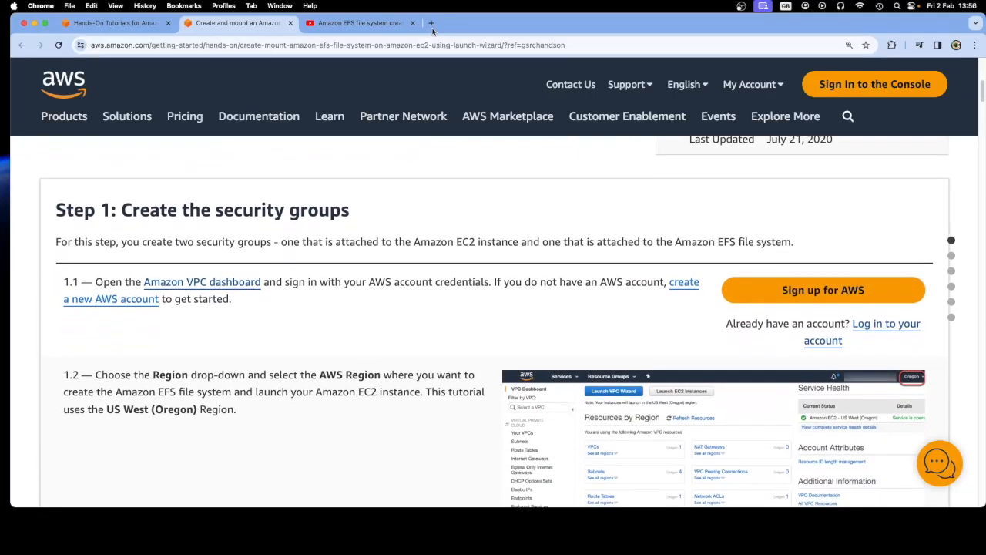
# - View the AWS sign-up page linked from step 1.1 in a separate tab and close it
pyautogui.rightClick(761, 285)
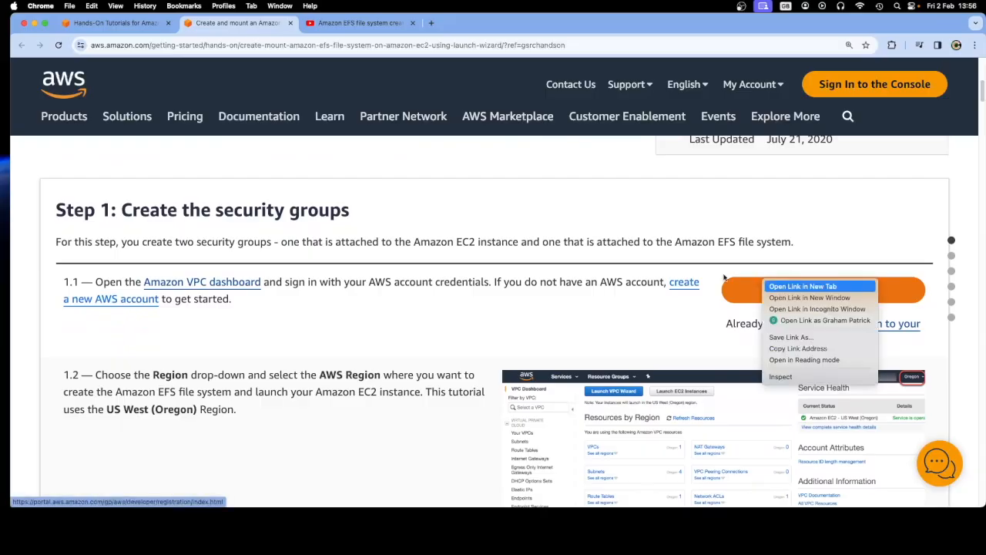
pyautogui.click(780, 286)
pyautogui.click(405, 28)
pyautogui.moveTo(405, 28); pyautogui.dragTo(480, 27)
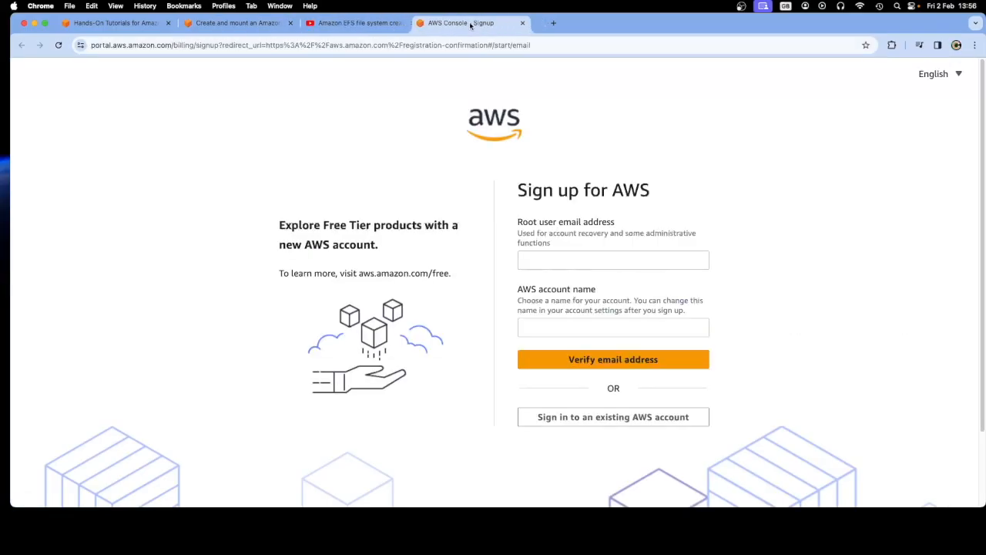
pyautogui.click(534, 26)
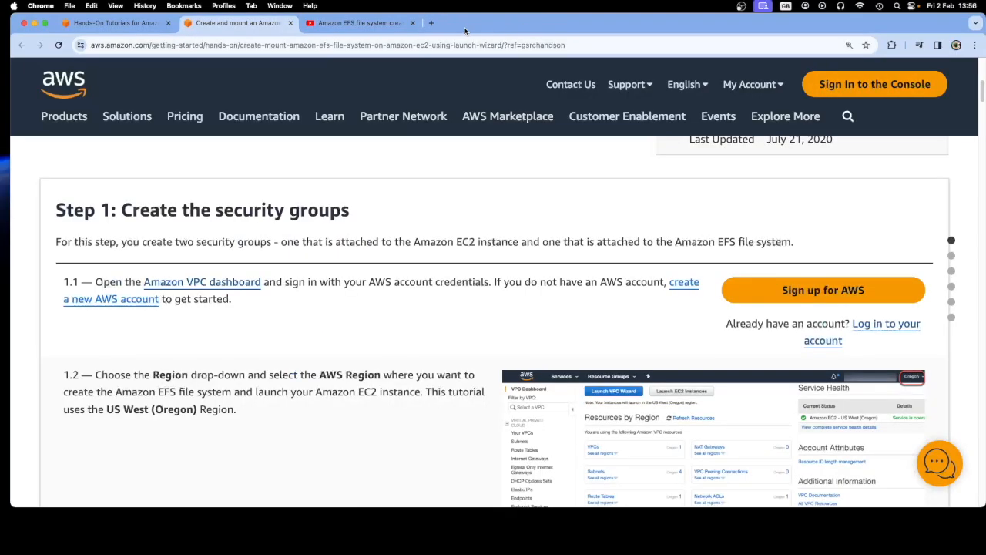
# - Open the bookmarked Amazon Web Services sign-in page in a new tab and try to sign in as root user
pyautogui.click(433, 23)
pyautogui.click(476, 65)
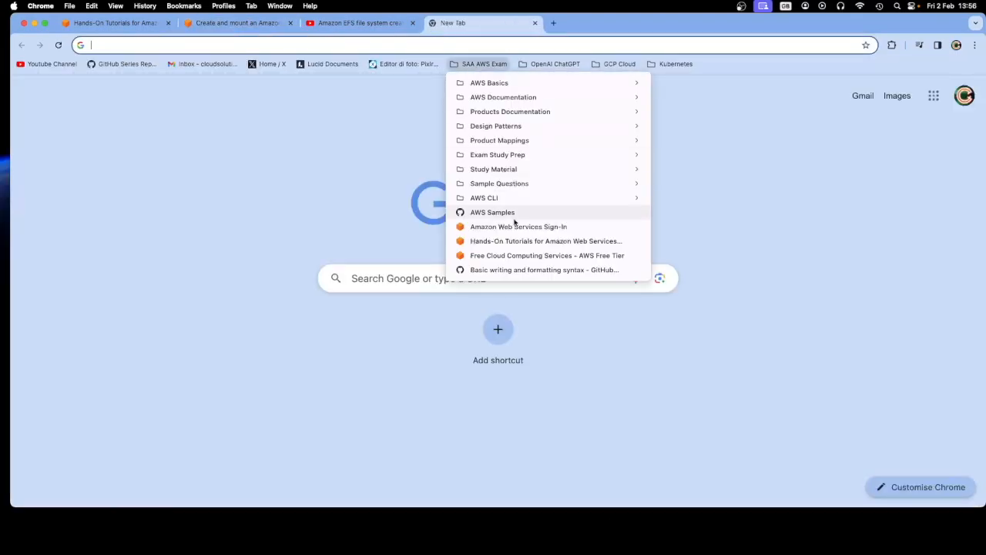
pyautogui.click(505, 225)
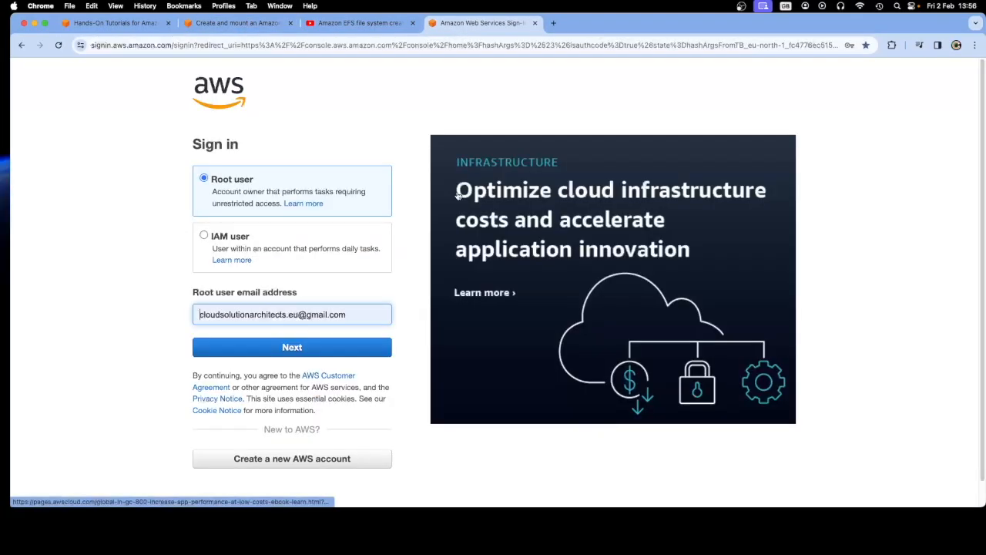
pyautogui.click(316, 347)
pyautogui.click(266, 254)
# - Read tutorial steps 1.1 and 1.2 on opening the VPC dashboard and choosing the AWS Region
pyautogui.click(212, 26)
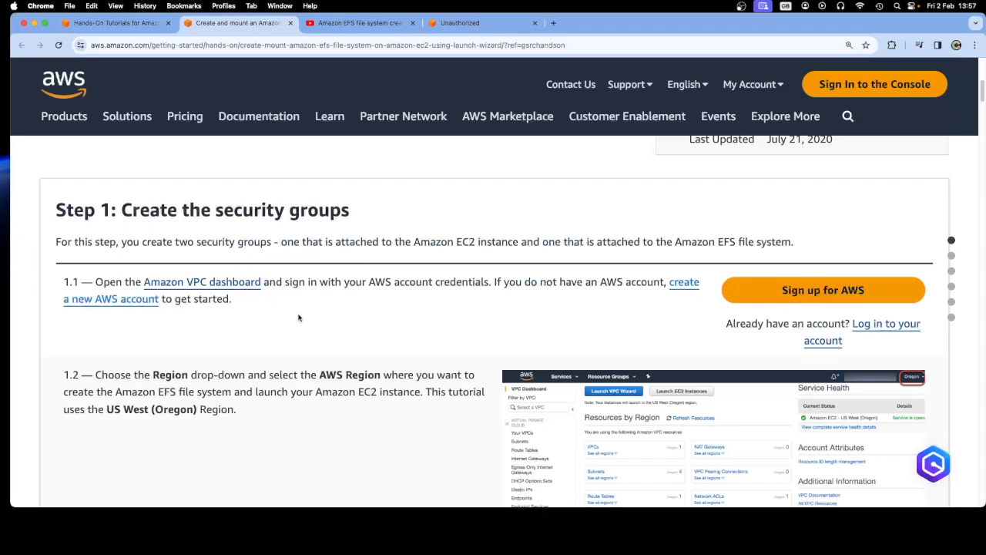
pyautogui.scroll(-1, 299, 318)
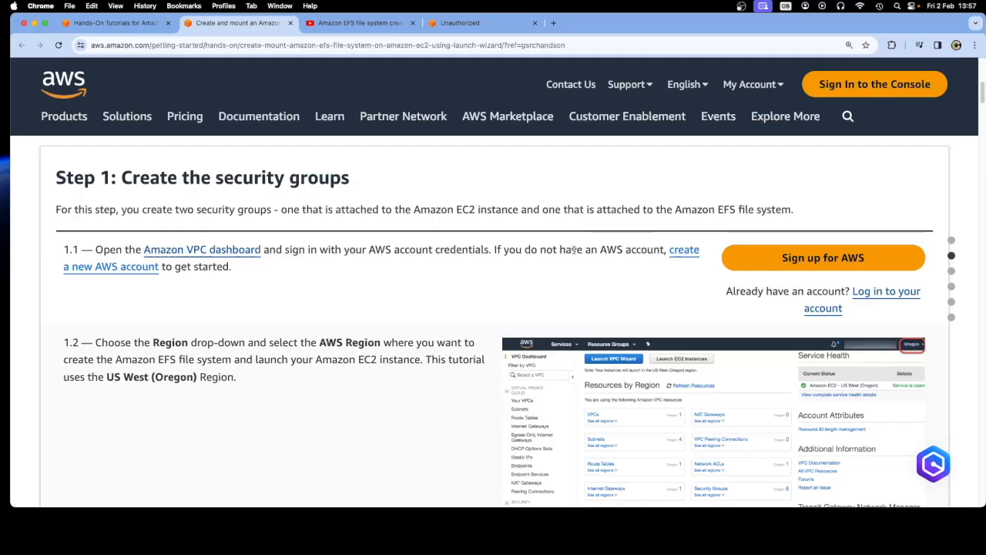
pyautogui.scroll(-2, 376, 316)
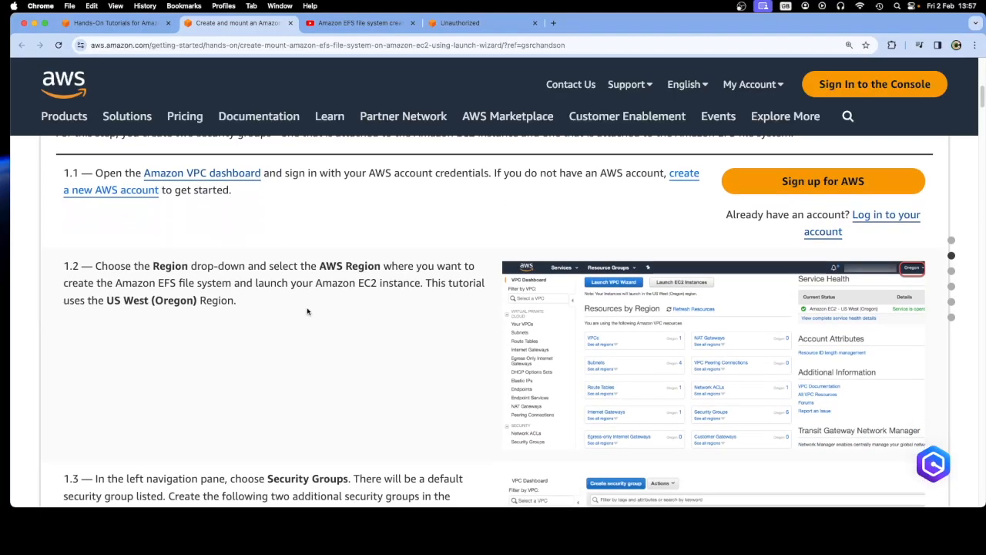
pyautogui.scroll(-1, 318, 321)
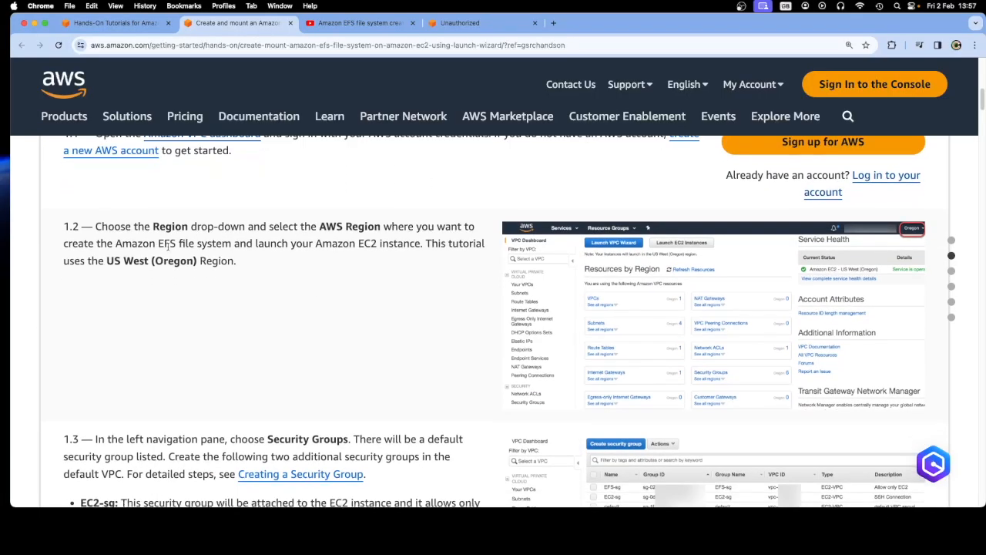
# - Sign in again from the Unauthorized page to reach the AWS Console Home
pyautogui.click(459, 23)
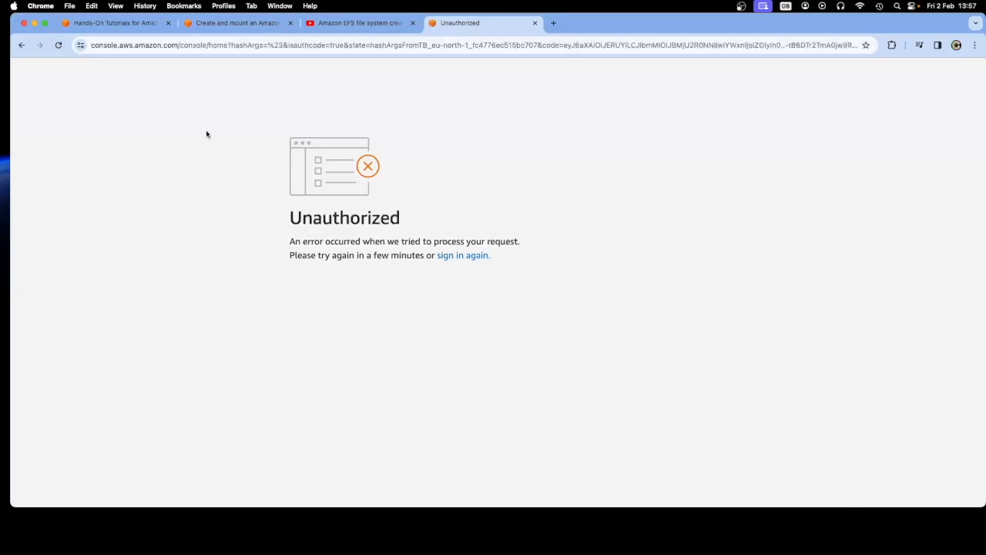
pyautogui.click(472, 262)
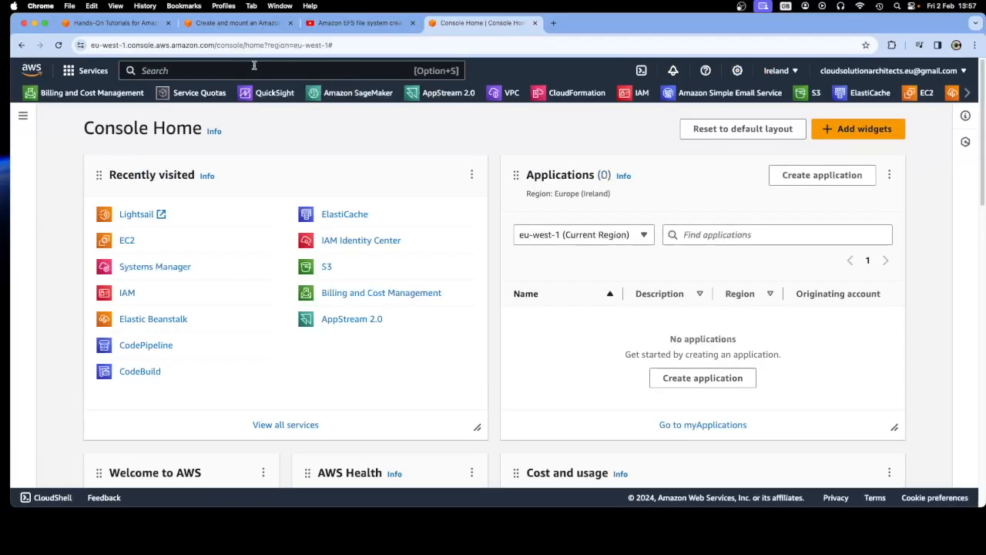
# - Examine the tutorial's region choice in step 1.2 and the EC2-sg and EFS-sg security group requirements in step 1.3
pyautogui.click(223, 24)
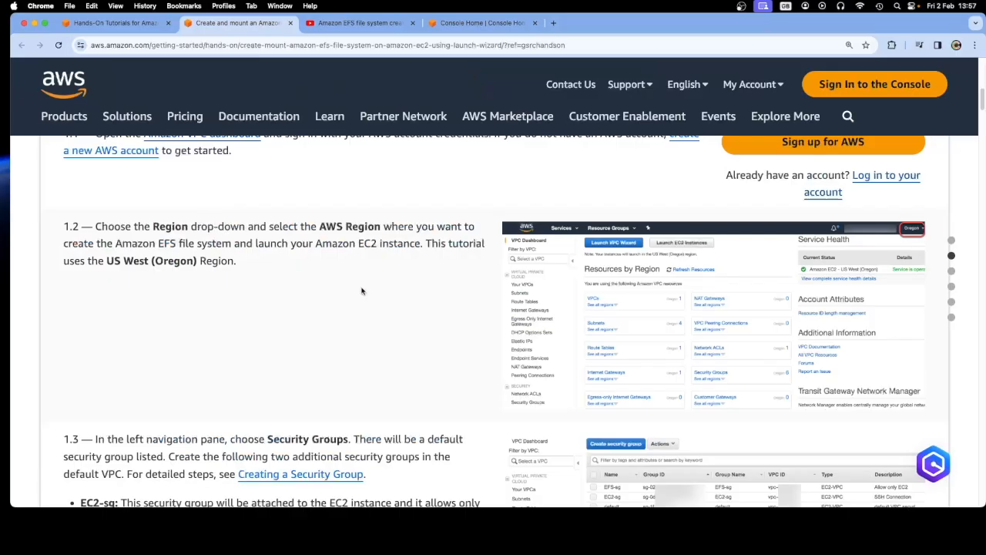
pyautogui.scroll(-5, 362, 291)
pyautogui.scroll(-2, 362, 290)
pyautogui.scroll(1, 308, 295)
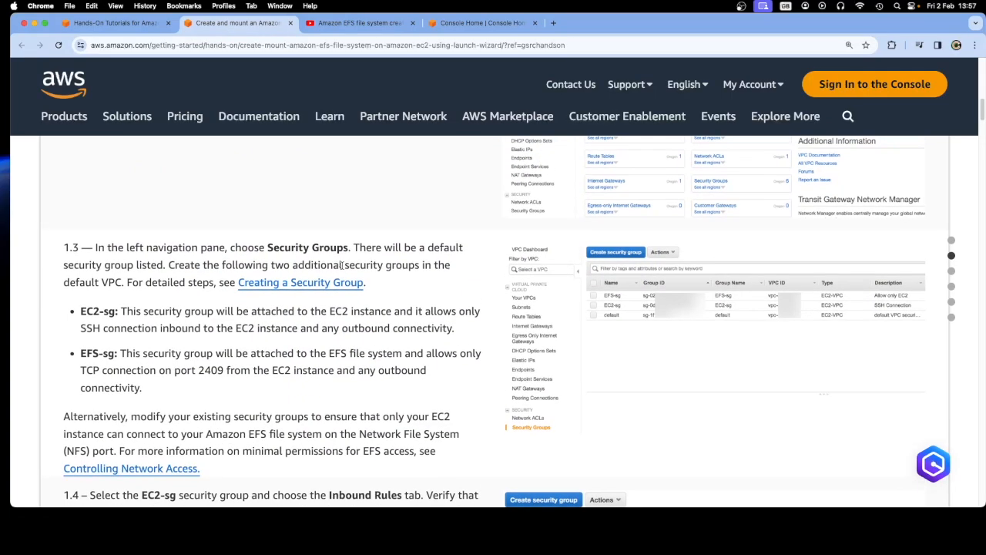
pyautogui.scroll(1, 346, 267)
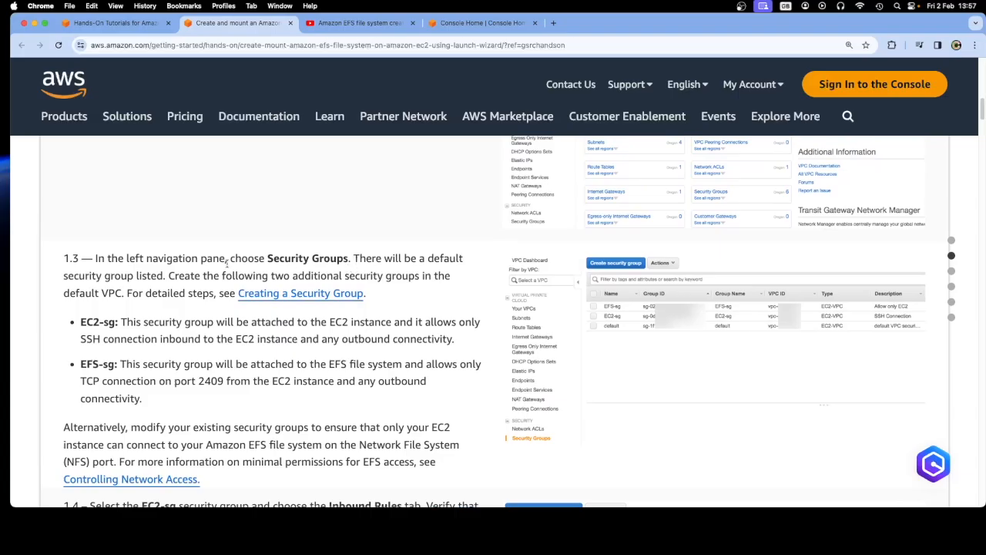
pyautogui.scroll(5, 371, 245)
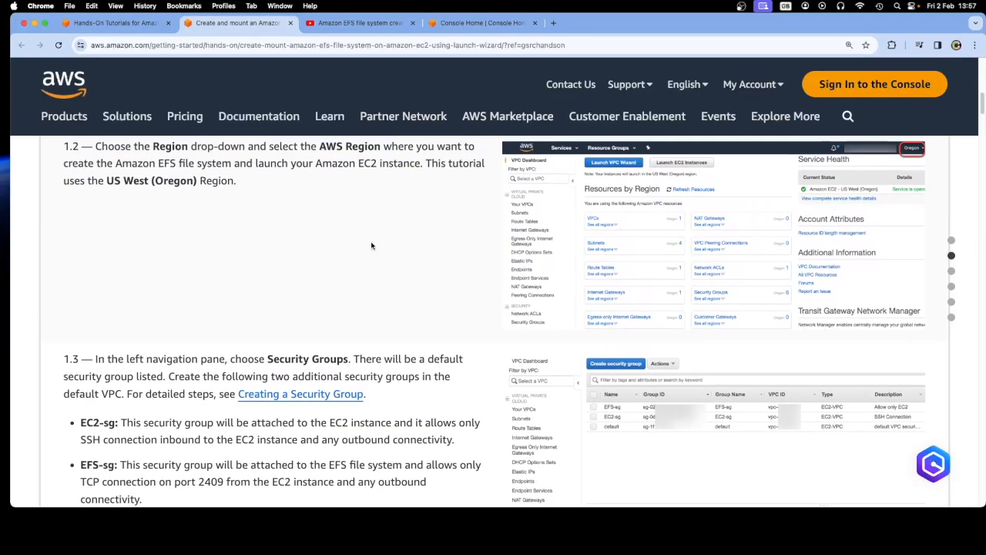
pyautogui.scroll(-5, 370, 245)
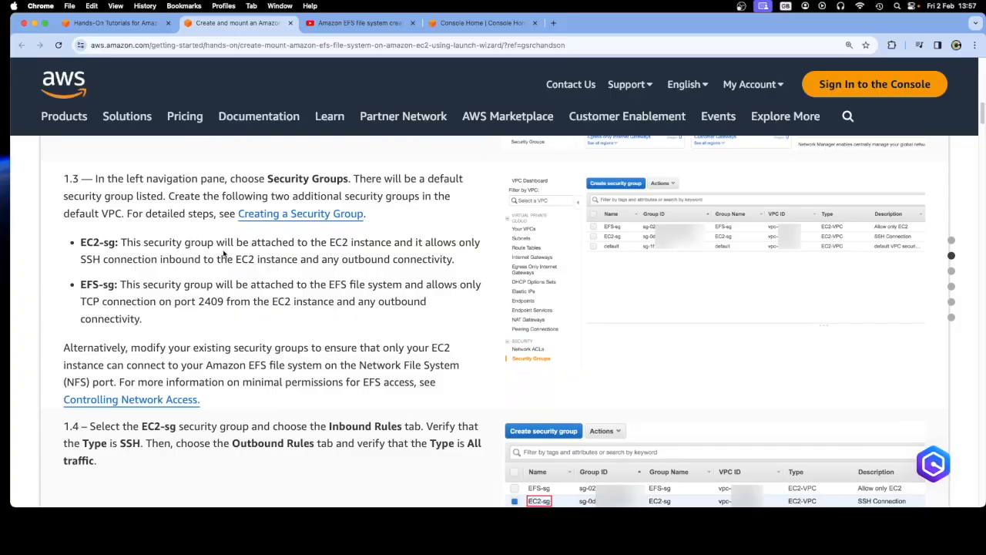
pyautogui.click(458, 24)
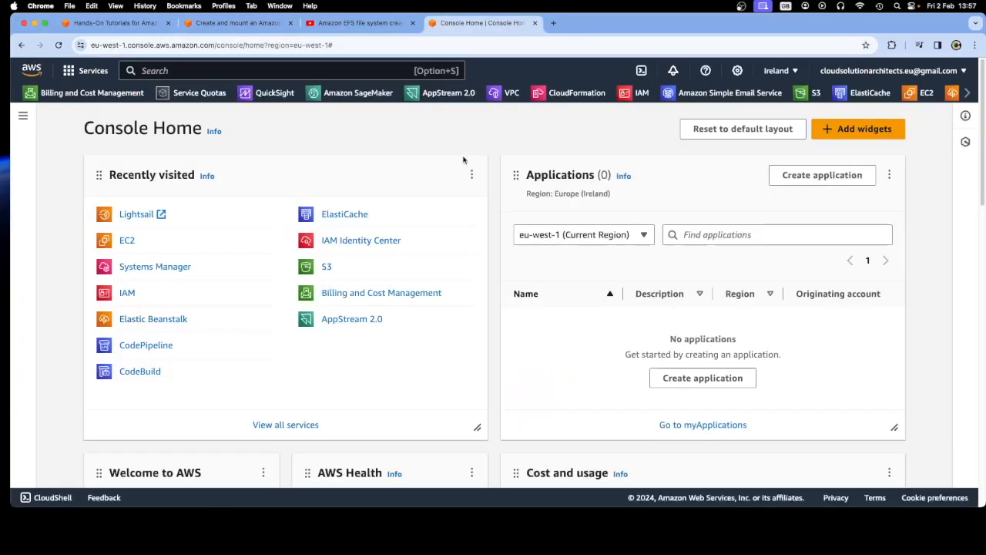
pyautogui.click(377, 23)
pyautogui.click(235, 23)
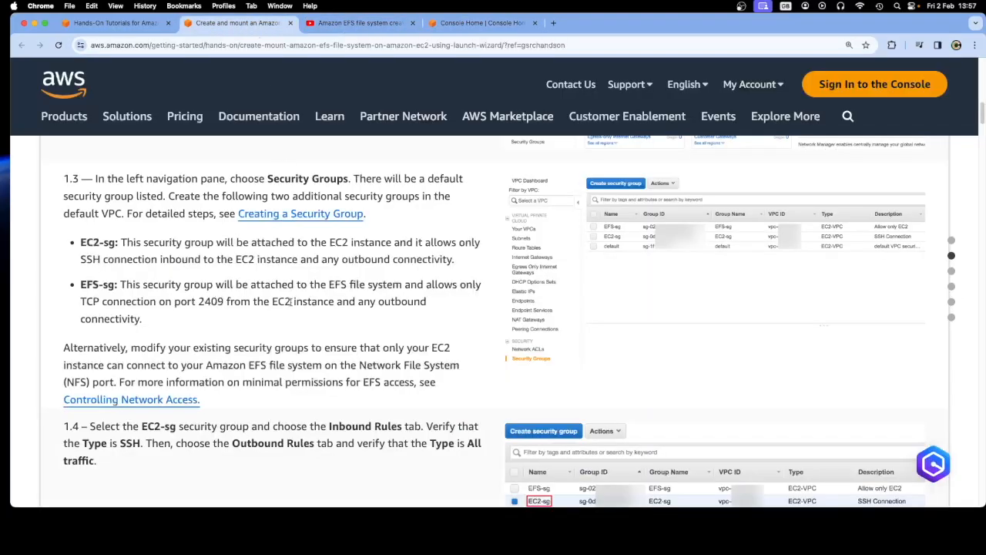
pyautogui.scroll(5, 290, 301)
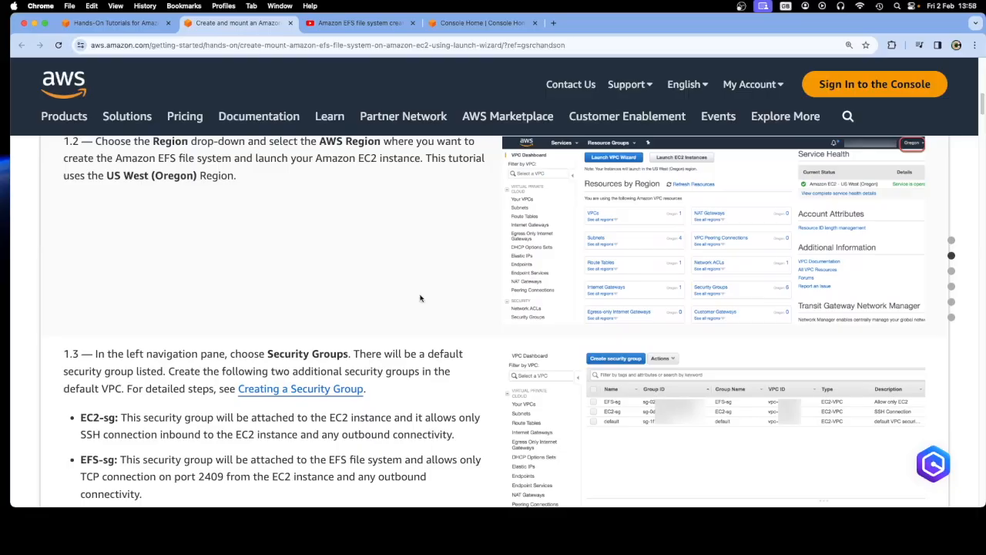
pyautogui.scroll(-2, 420, 298)
pyautogui.scroll(-2, 420, 299)
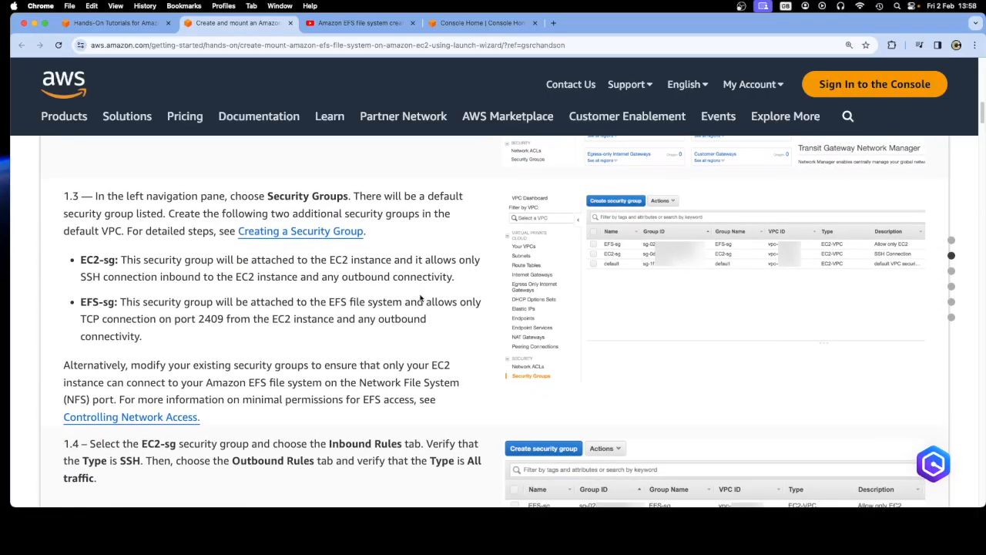
# - Copy the term "Security Groups" from tutorial step 1.3 and switch to the AWS console
pyautogui.moveTo(271, 196); pyautogui.dragTo(347, 197)
pyautogui.press('super+c')
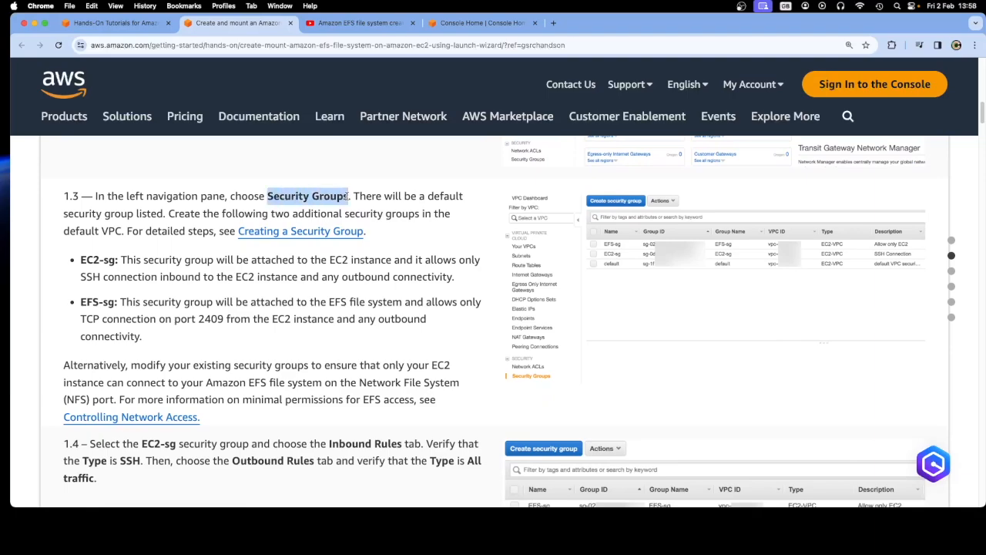
pyautogui.scroll(5, 346, 224)
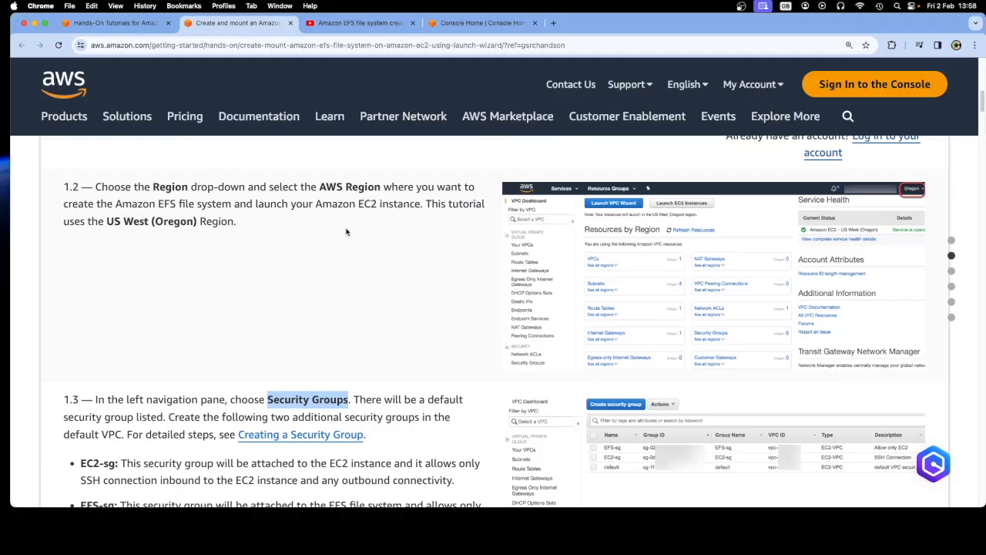
pyautogui.click(476, 22)
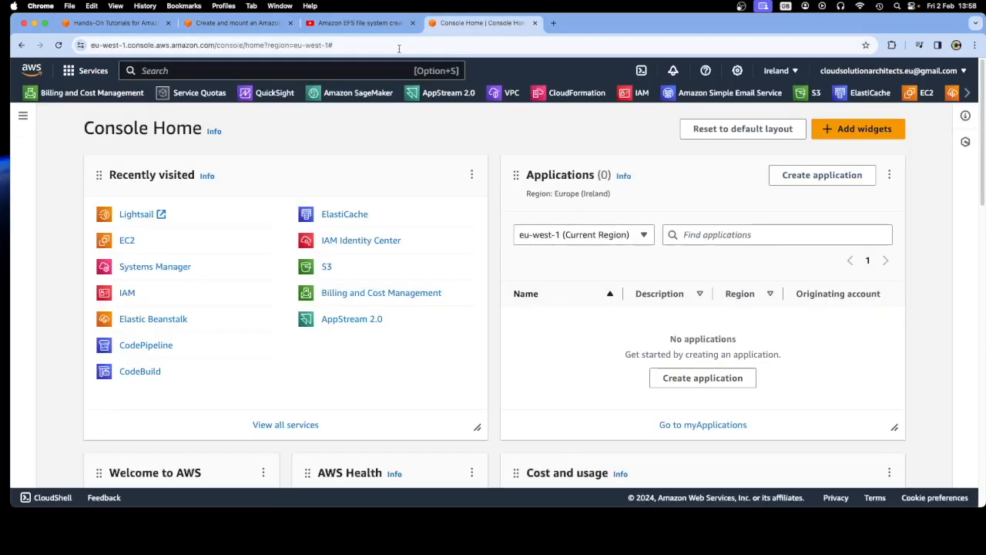
# - Search the console for "Security Groups" and open the EC2 Security Groups feature
pyautogui.click(218, 70)
pyautogui.press('super+v')
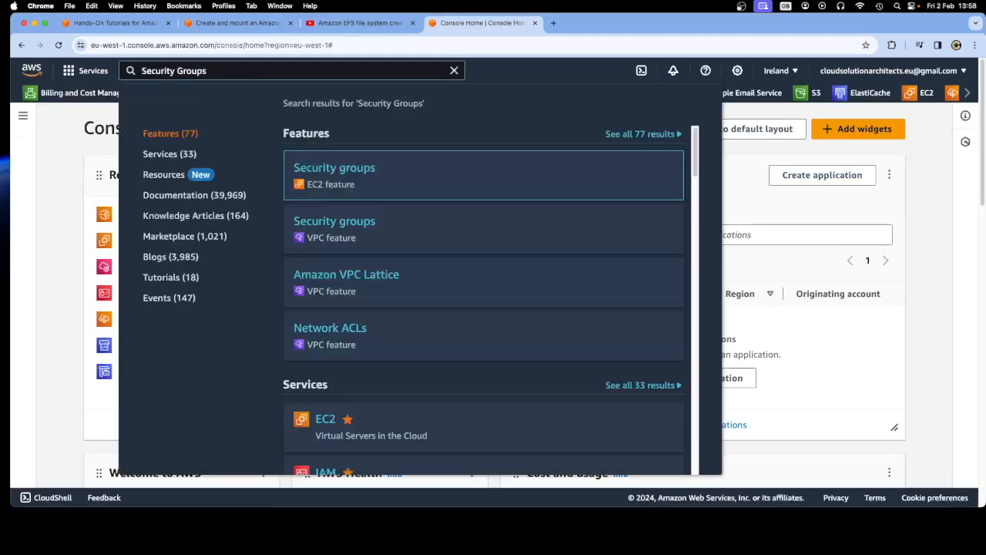
pyautogui.click(362, 164)
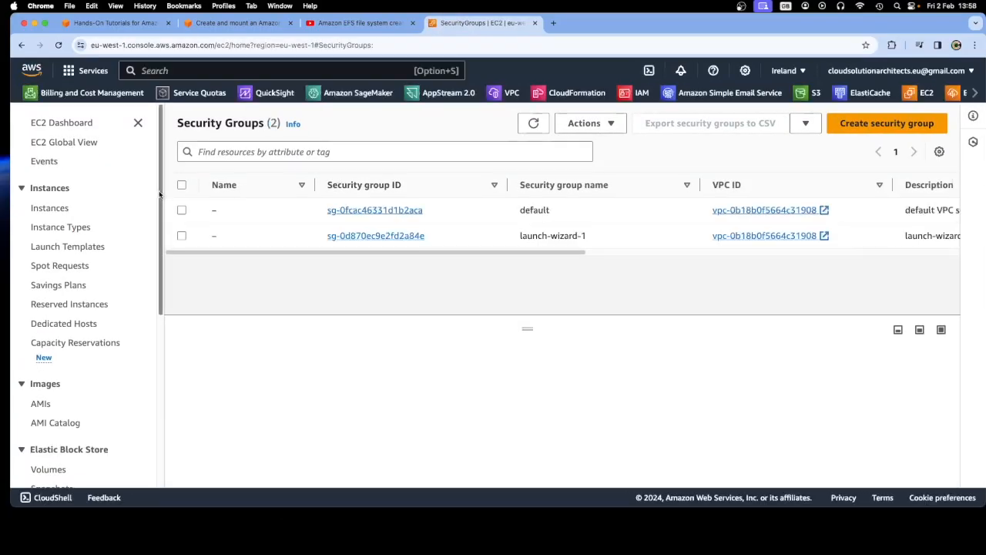
pyautogui.moveTo(159, 195); pyautogui.dragTo(158, 350)
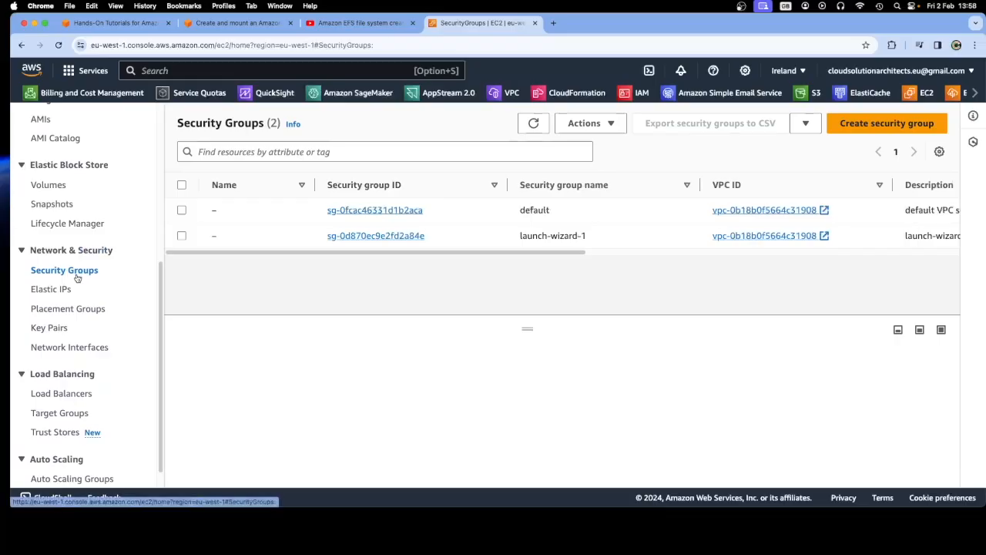
# - Copy the name "EC2-sg" from tutorial step 1.3 and return to the Security Groups page in the console
pyautogui.click(233, 23)
pyautogui.scroll(-1, 387, 322)
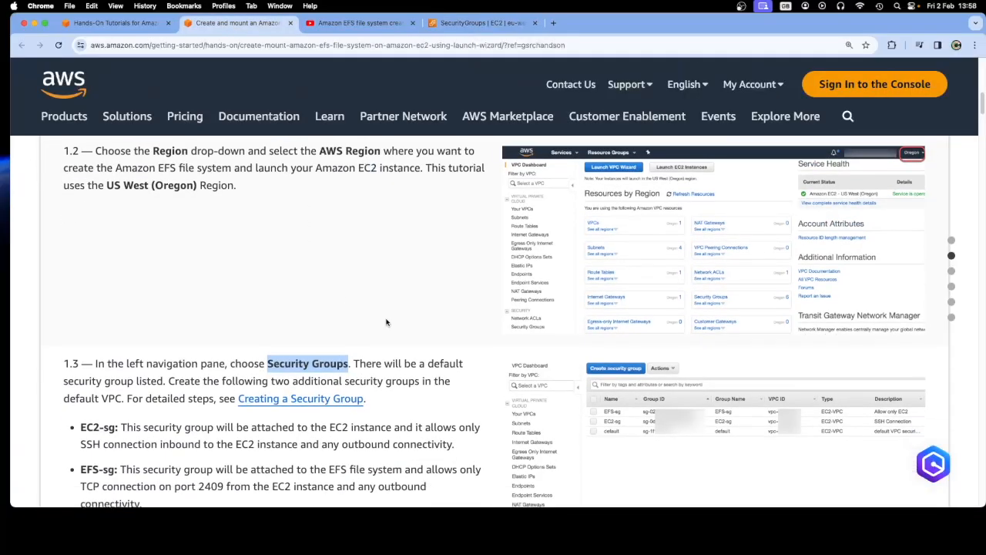
pyautogui.scroll(-3, 387, 322)
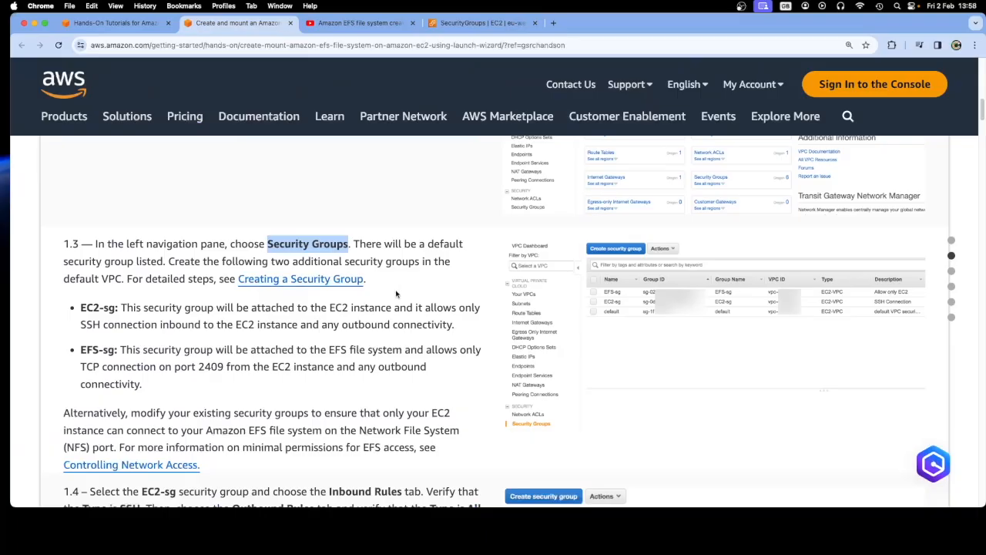
pyautogui.moveTo(81, 308); pyautogui.dragTo(113, 311)
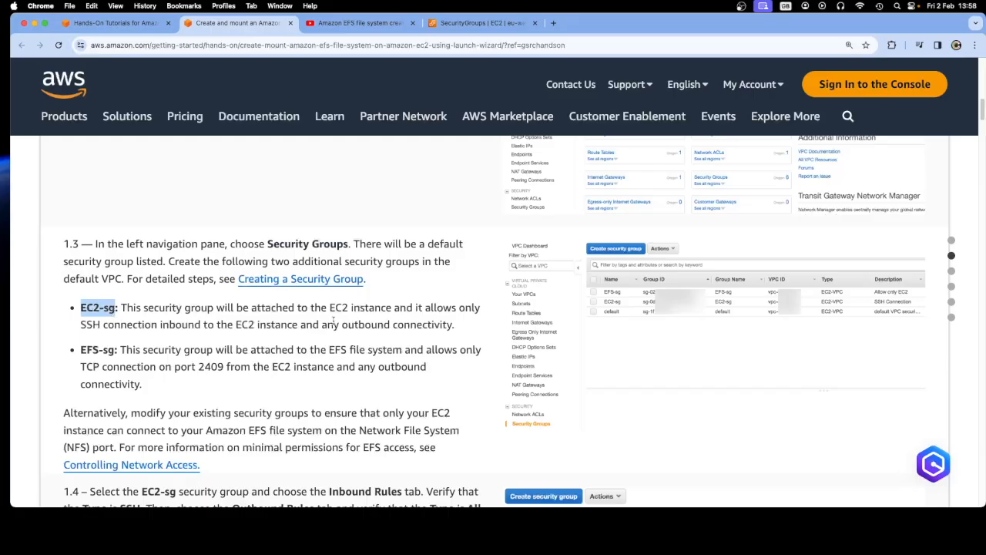
pyautogui.click(478, 23)
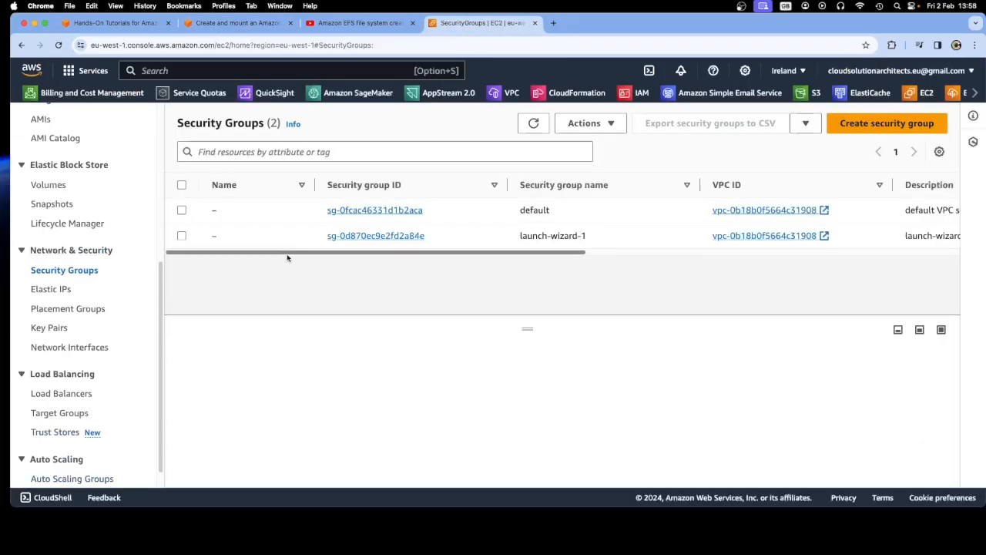
# - Start creating a new security group and name it EC2-sg
pyautogui.click(258, 151)
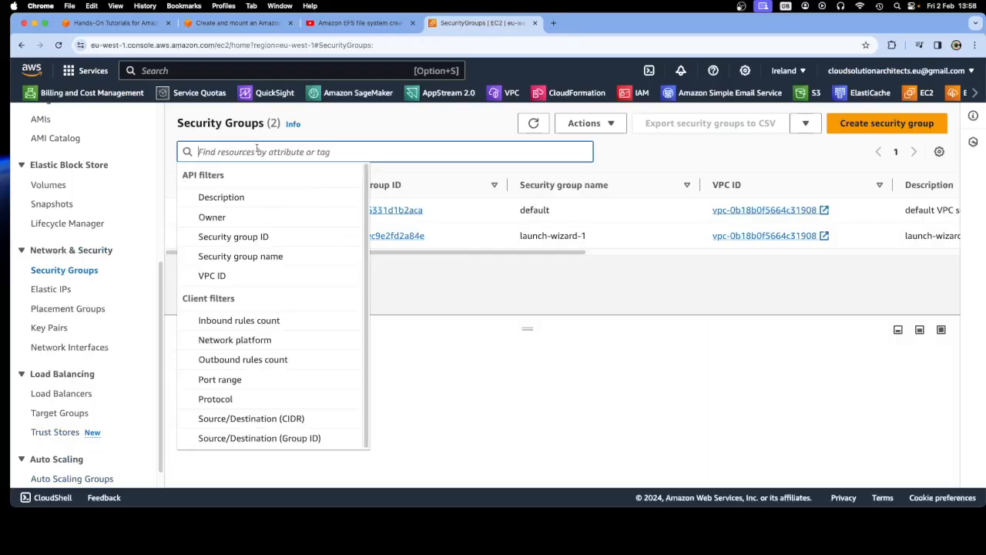
pyautogui.click(863, 125)
pyautogui.scroll(-5, 328, 255)
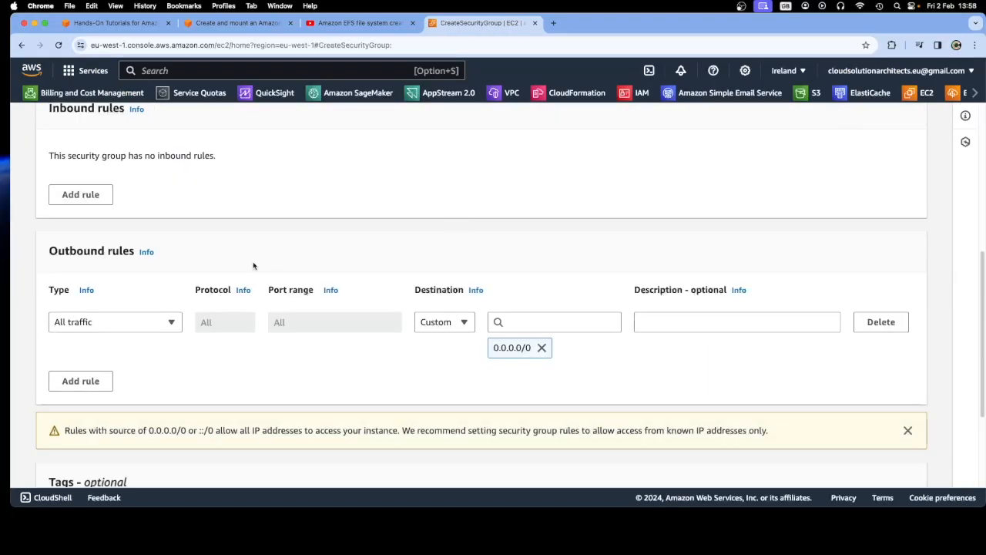
pyautogui.scroll(5, 182, 253)
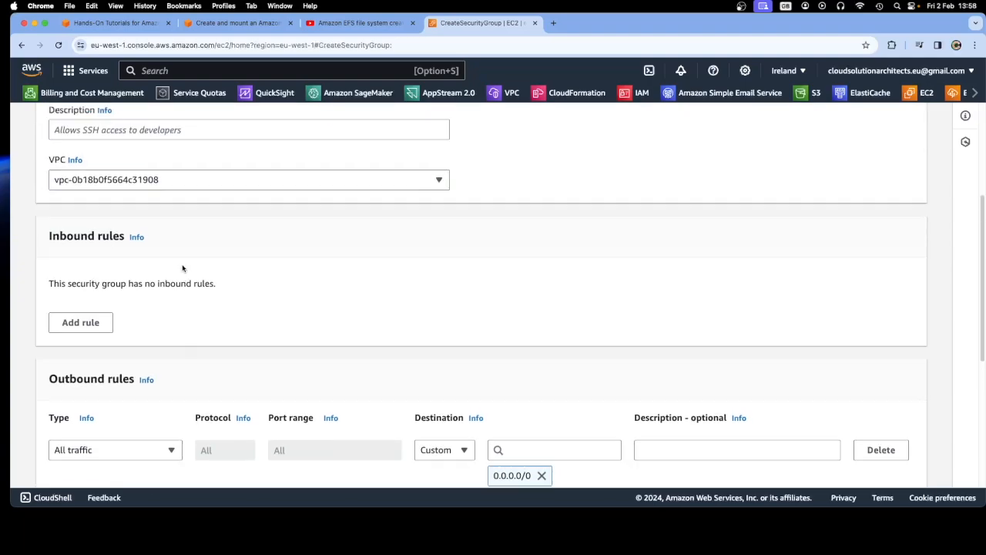
pyautogui.click(82, 215)
pyautogui.write('EC2-sg')
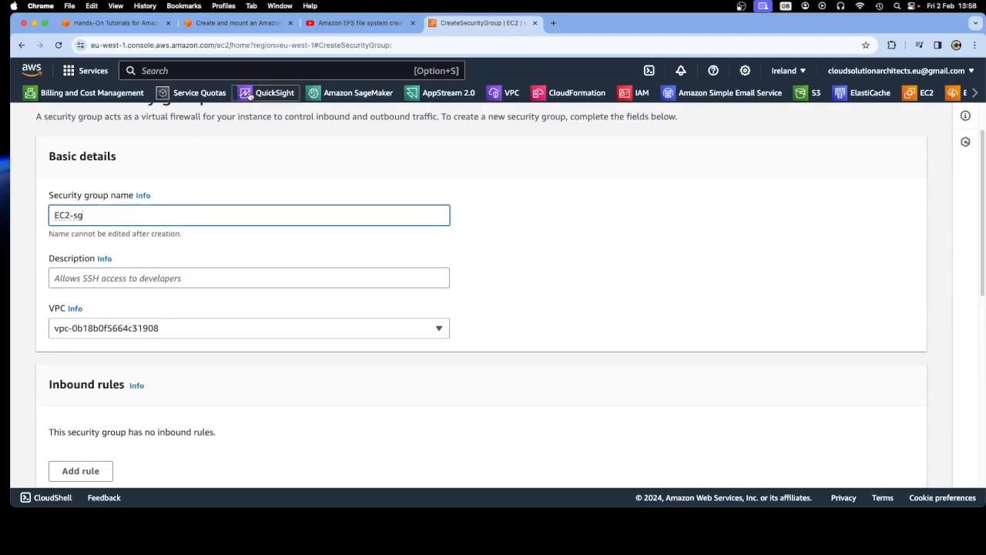
# - Check the EC2-sg requirements in tutorial step 1.3 and set the new security group's description to "Allows SSH"
pyautogui.click(237, 22)
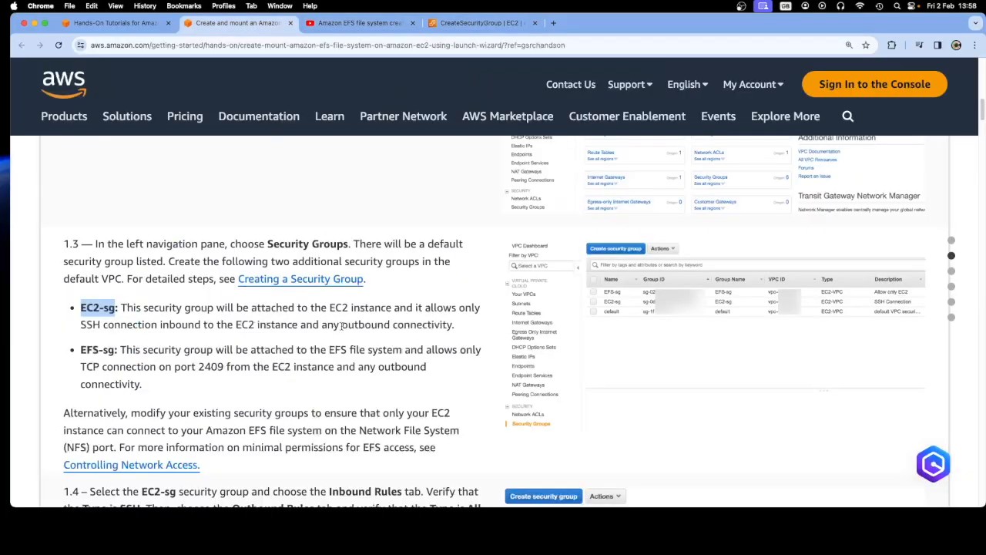
pyautogui.scroll(-1, 342, 325)
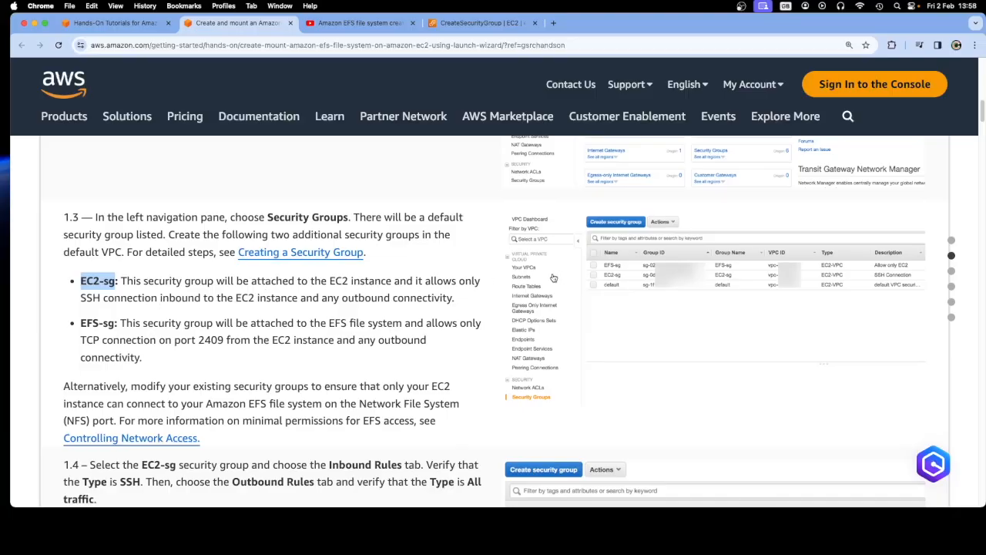
pyautogui.scroll(2, 746, 303)
pyautogui.scroll(-1, 753, 316)
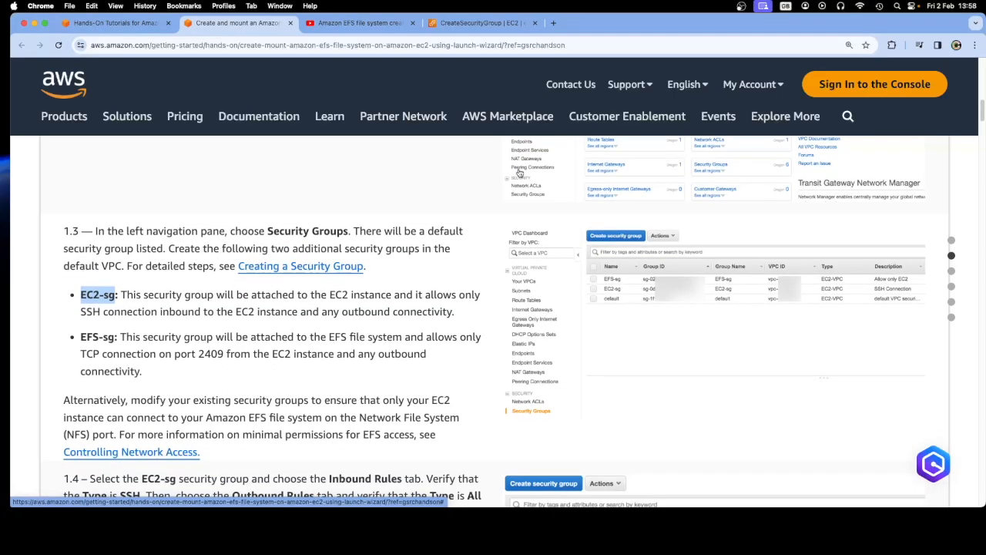
pyautogui.click(450, 26)
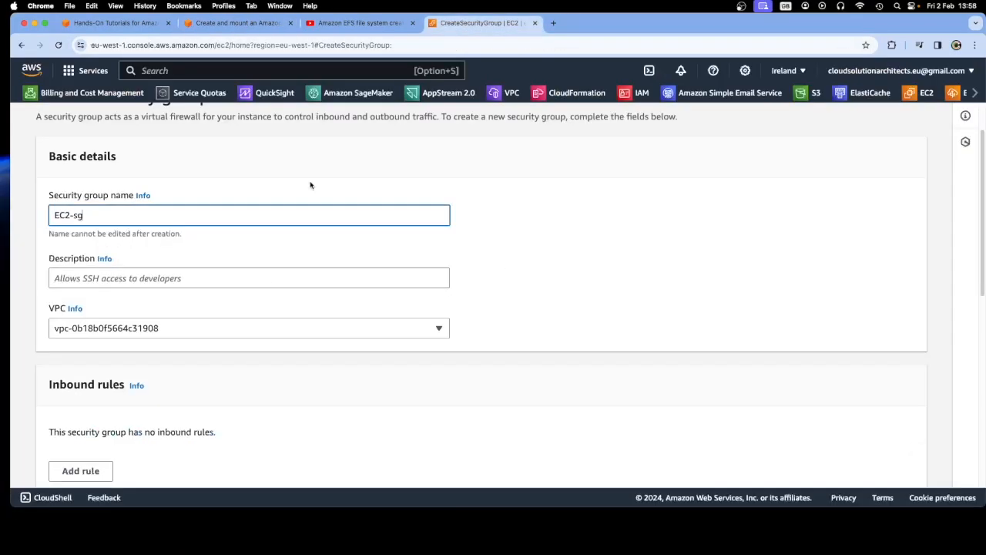
pyautogui.click(119, 276)
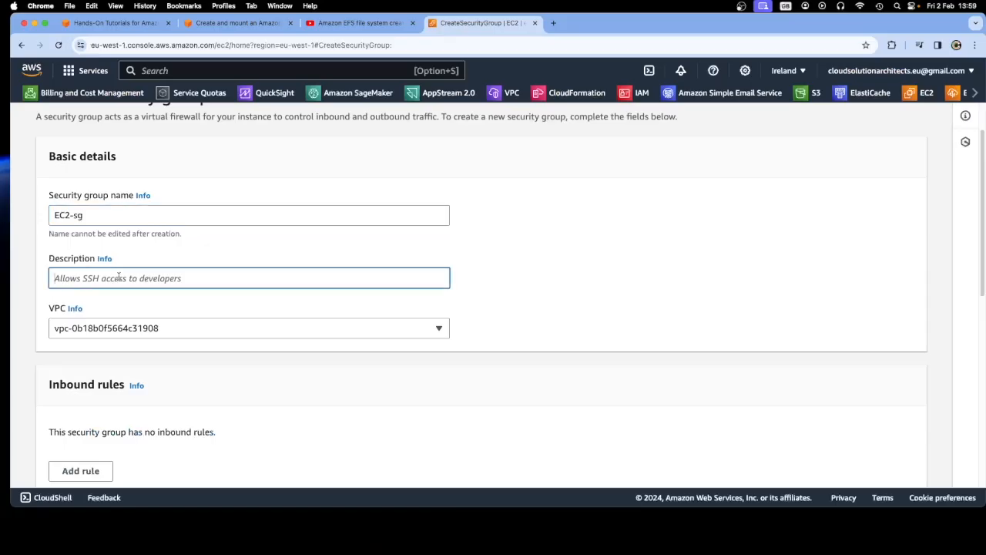
pyautogui.write('Allows SSH')
pyautogui.click(260, 302)
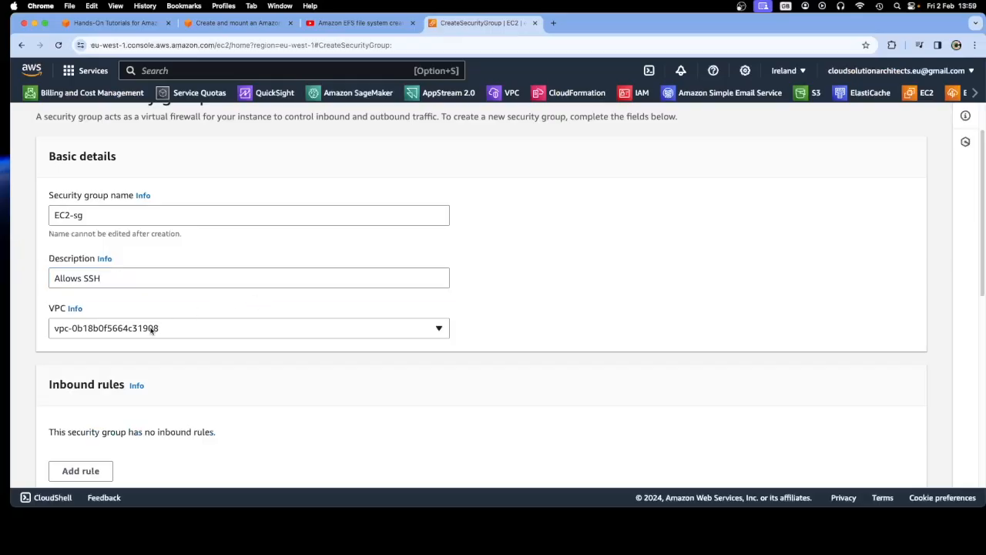
pyautogui.click(203, 332)
pyautogui.click(203, 329)
pyautogui.scroll(-4, 203, 293)
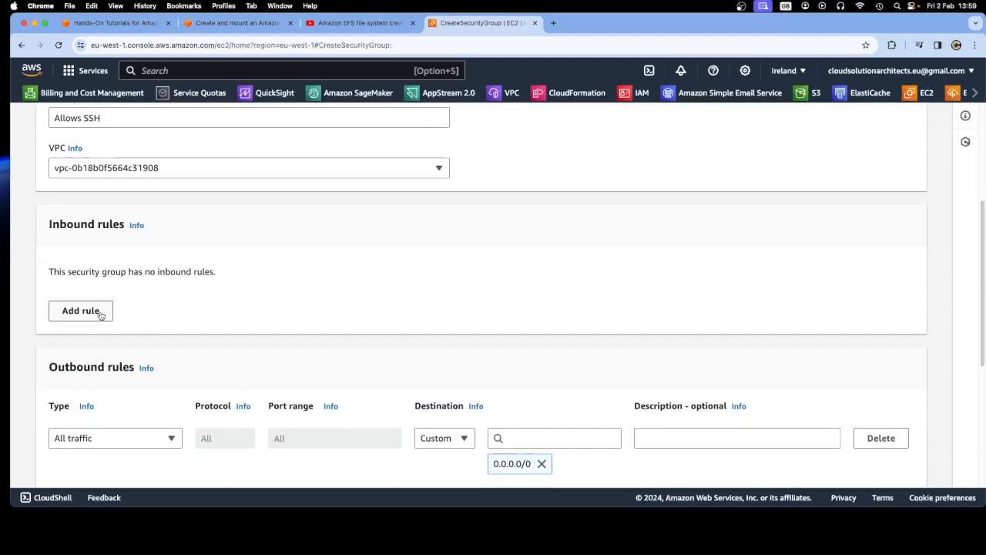
# - Examine the tutorial's security group example in step 1.3 and the EC2-sg inbound and outbound rules in step 1.4
pyautogui.click(343, 22)
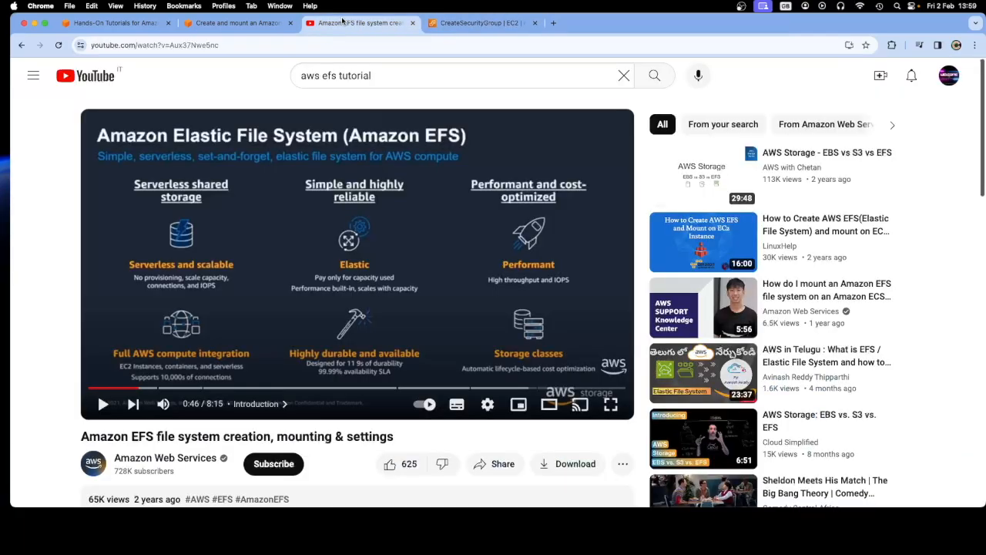
pyautogui.click(240, 25)
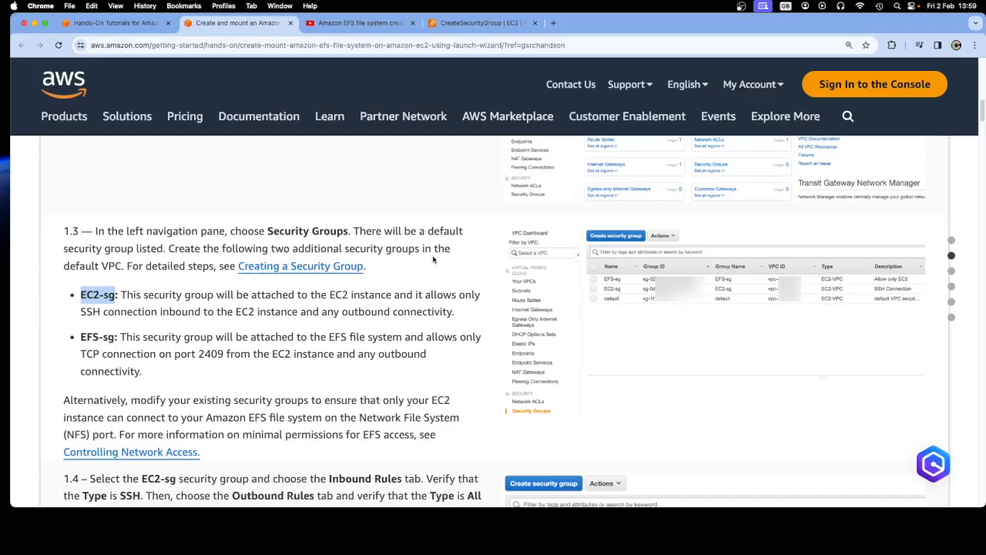
pyautogui.click(628, 278)
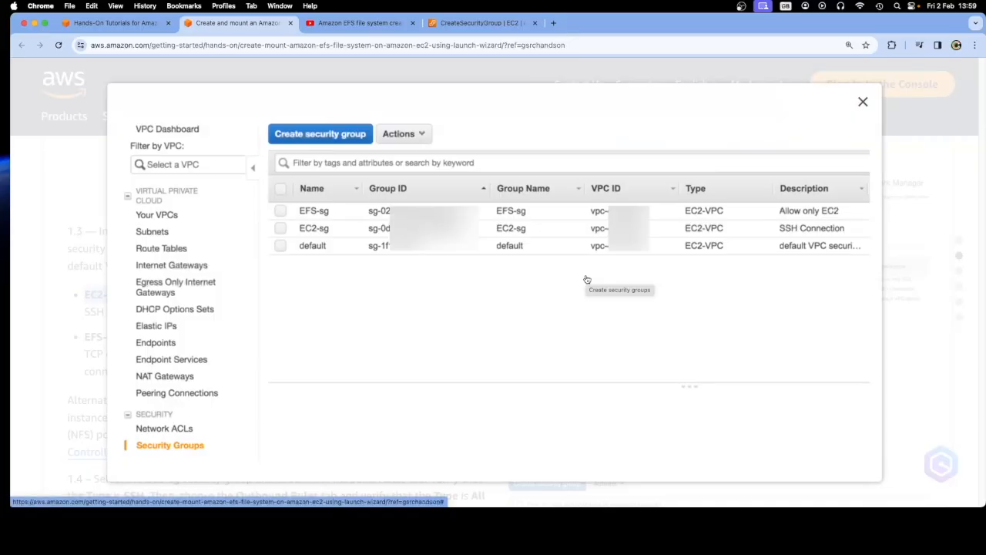
pyautogui.click(863, 101)
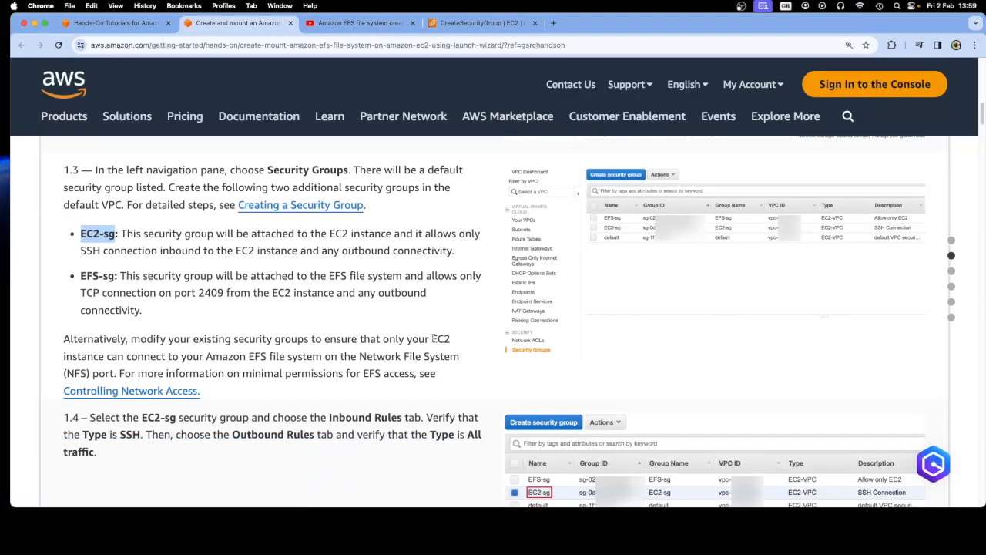
pyautogui.scroll(-2, 433, 338)
pyautogui.scroll(-6, 433, 341)
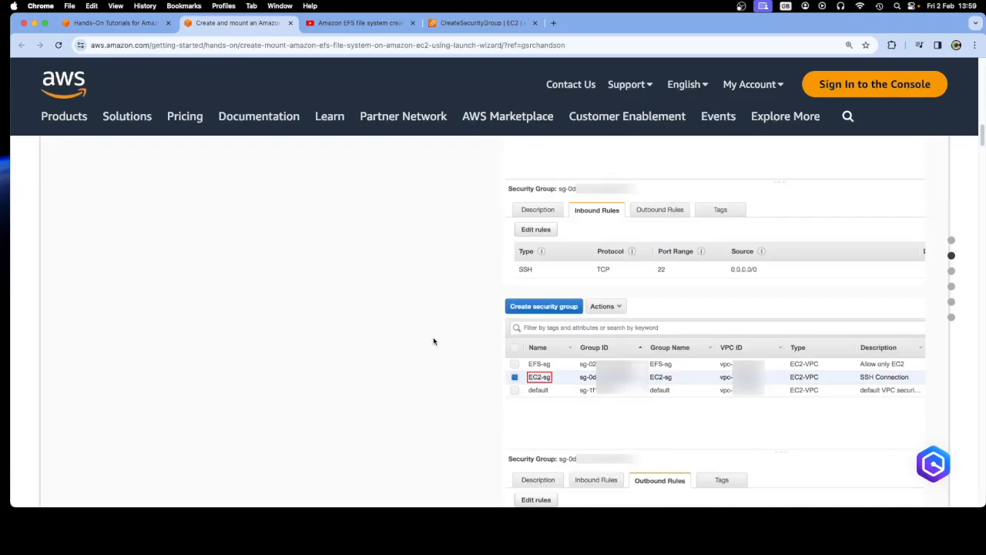
pyautogui.scroll(4, 433, 342)
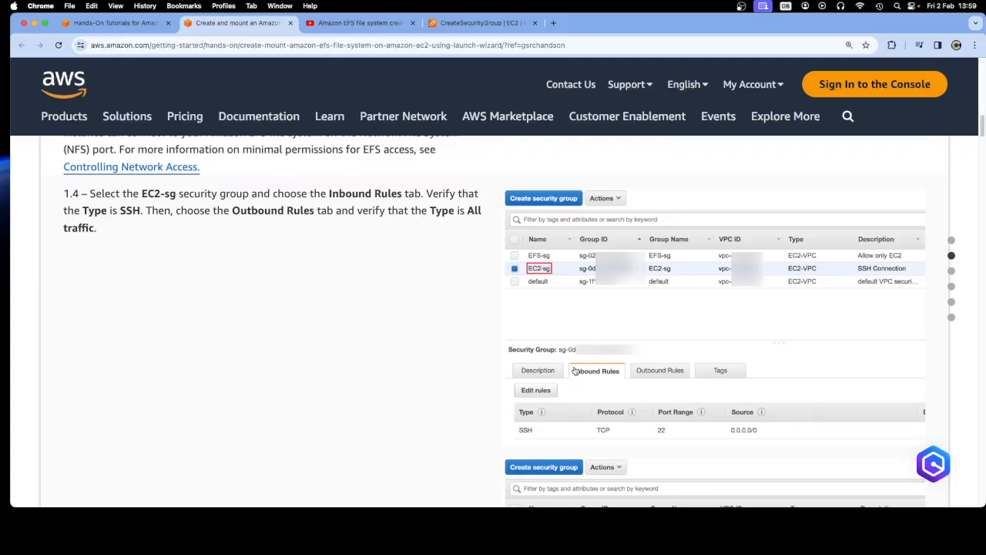
pyautogui.scroll(1, 419, 276)
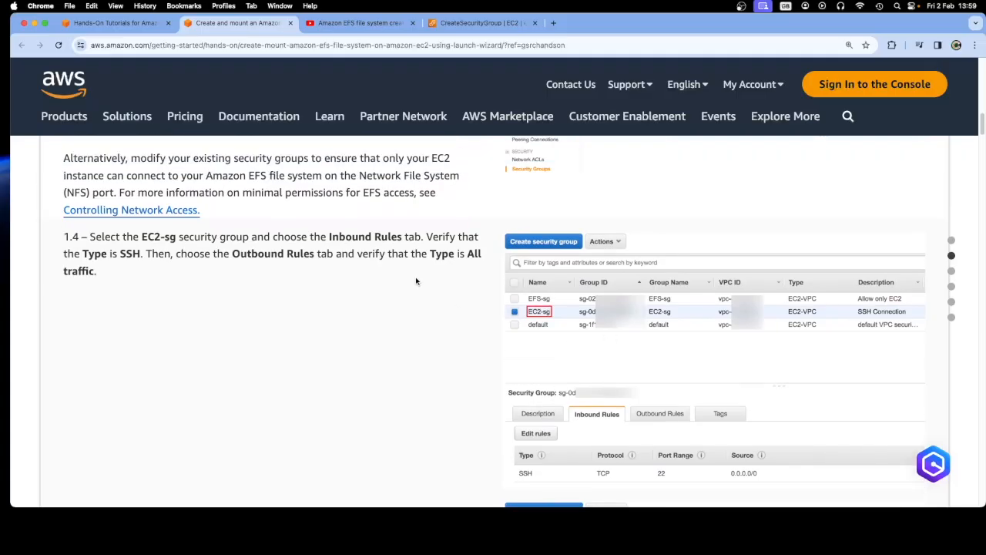
# - Add a single inbound rule to EC2-sg with type SSH and source Anywhere-IPv4, removing any extra blank rule
pyautogui.click(453, 26)
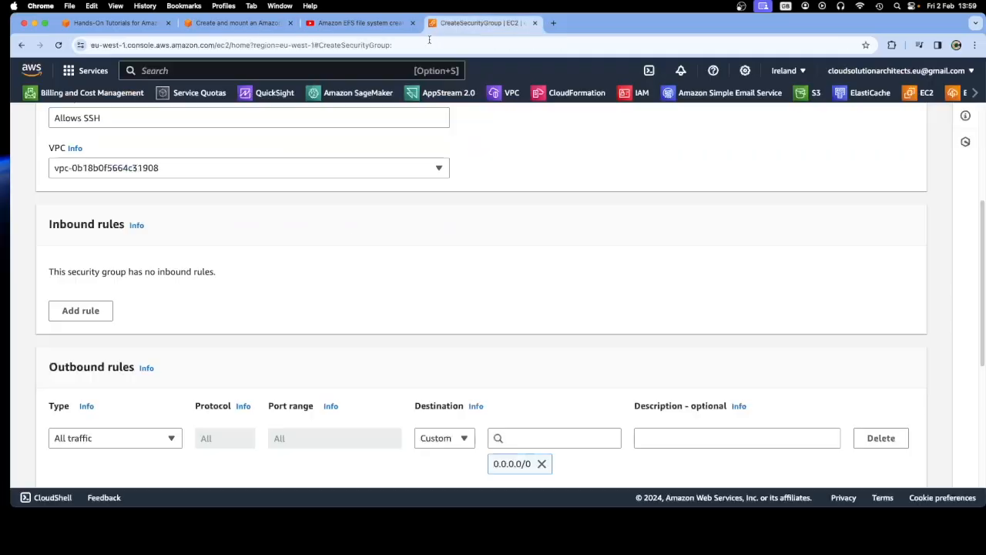
pyautogui.click(81, 310)
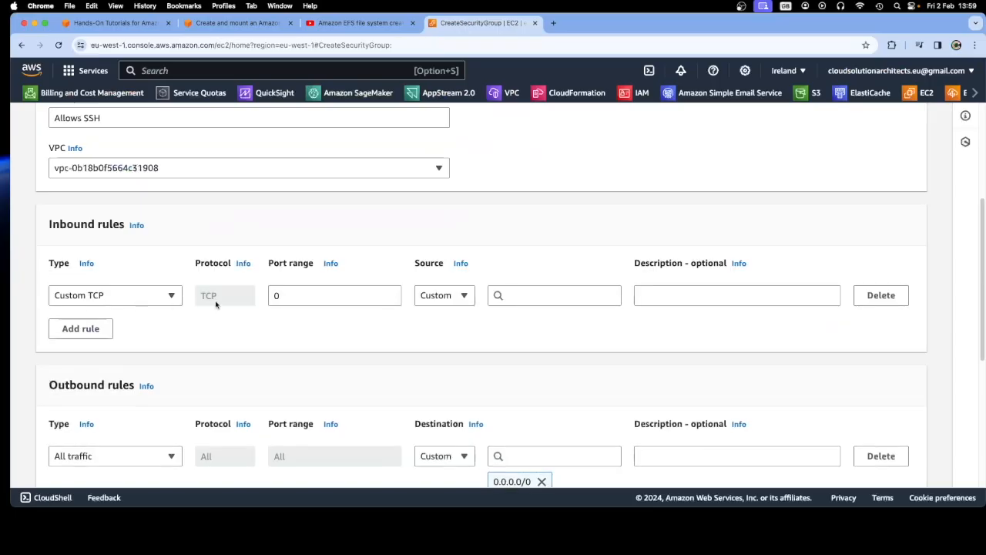
pyautogui.click(175, 300)
pyautogui.scroll(-1, 153, 238)
pyautogui.scroll(-3, 152, 238)
pyautogui.click(151, 238)
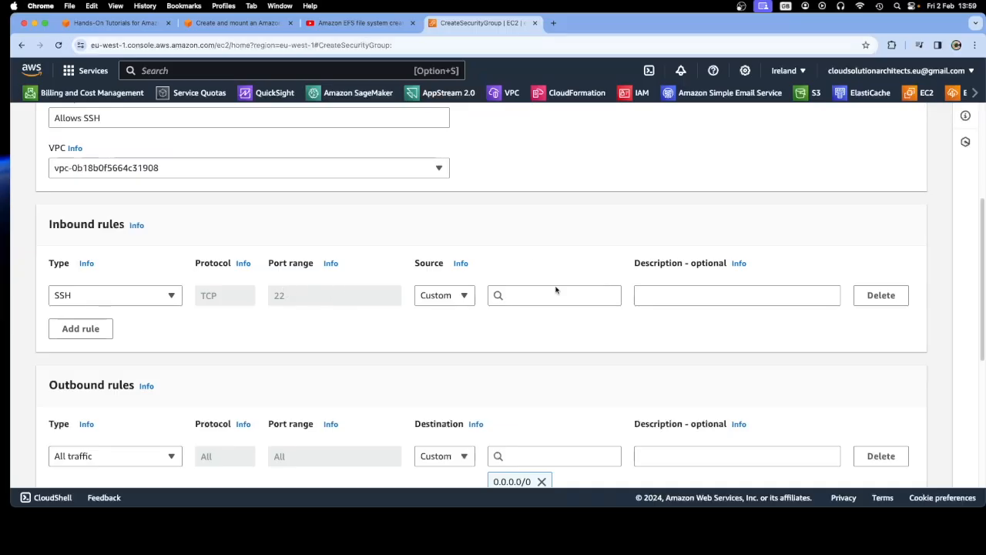
pyautogui.click(465, 296)
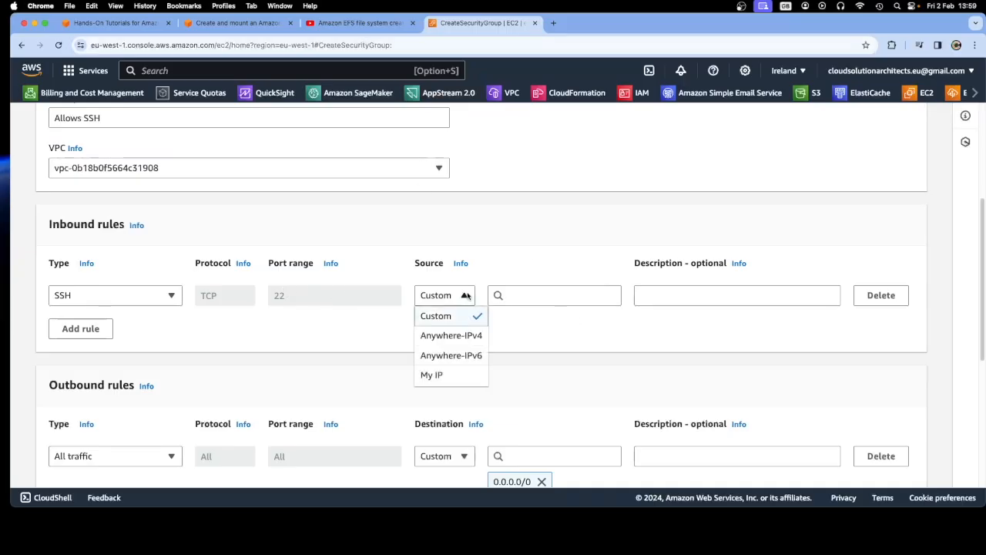
pyautogui.click(452, 335)
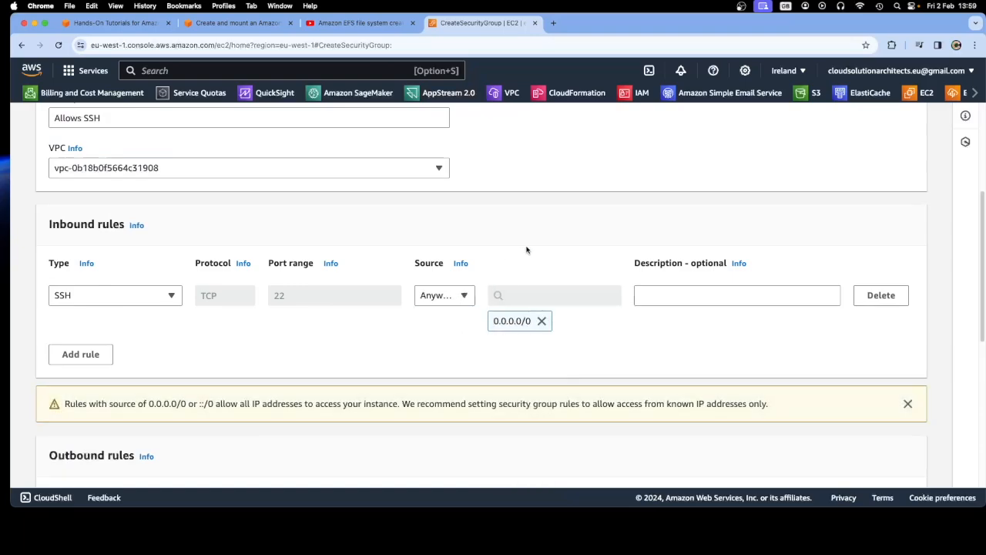
pyautogui.click(81, 355)
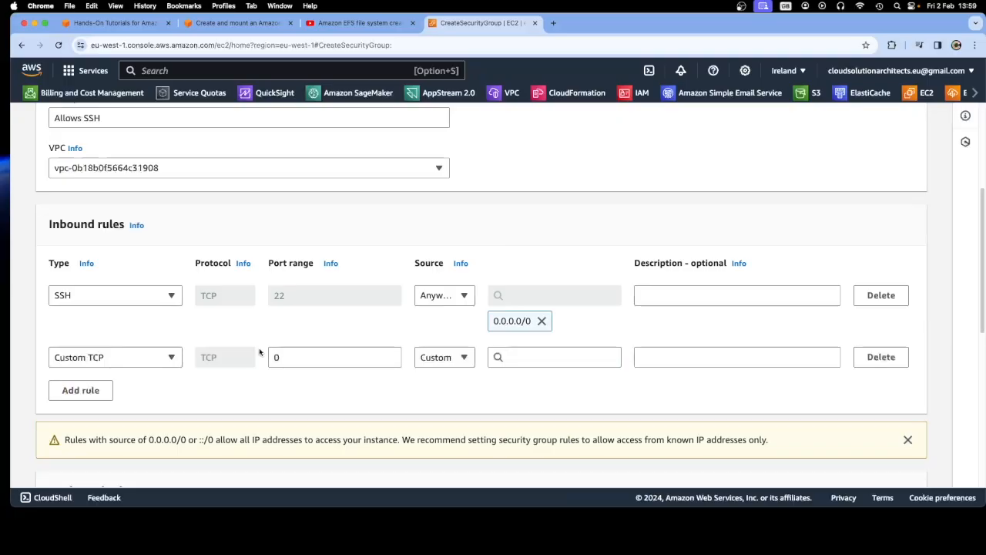
pyautogui.click(881, 356)
# - Review the outbound rule of EC2-sg and compare it with the requirements in tutorial steps 1.3 and 1.4
pyautogui.scroll(-6, 423, 359)
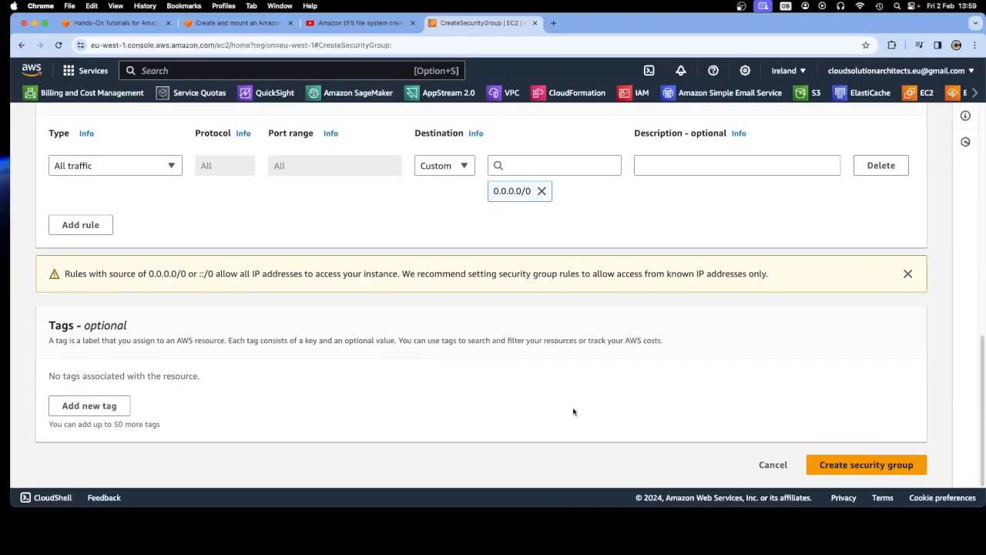
pyautogui.click(259, 25)
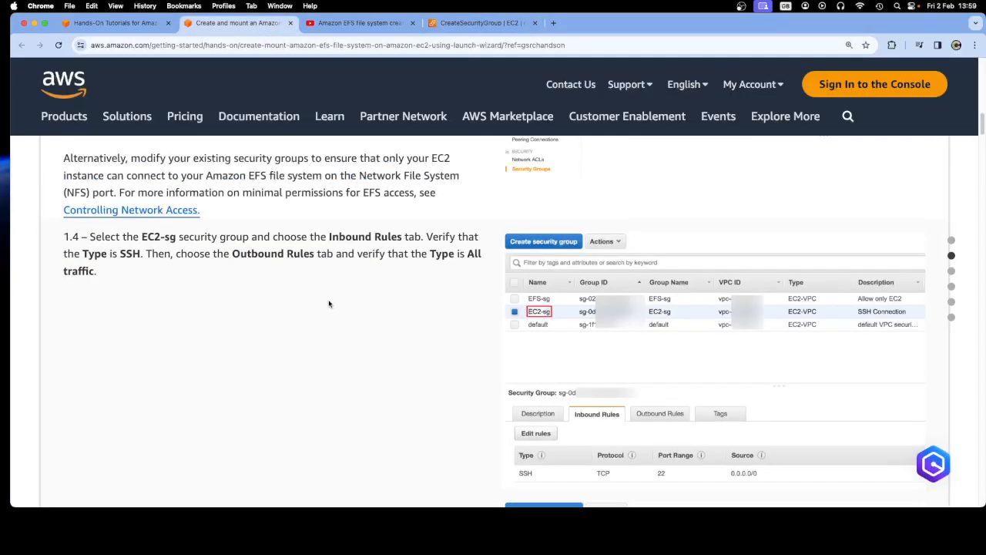
pyautogui.scroll(3, 329, 304)
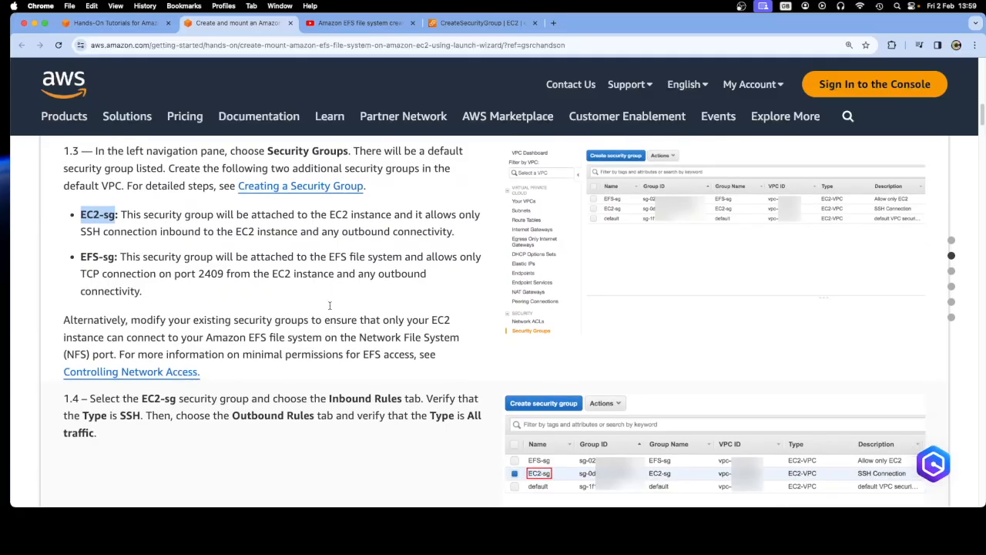
pyautogui.scroll(-1, 329, 305)
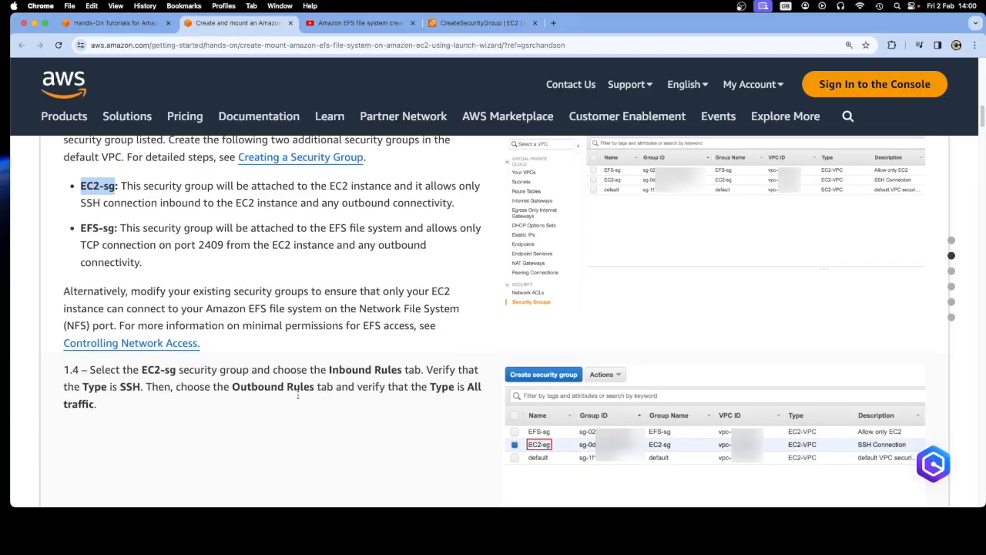
# - Check tutorial step 1.4 and choose All traffic as the type of the EC2-sg outbound rule
pyautogui.scroll(-1, 298, 395)
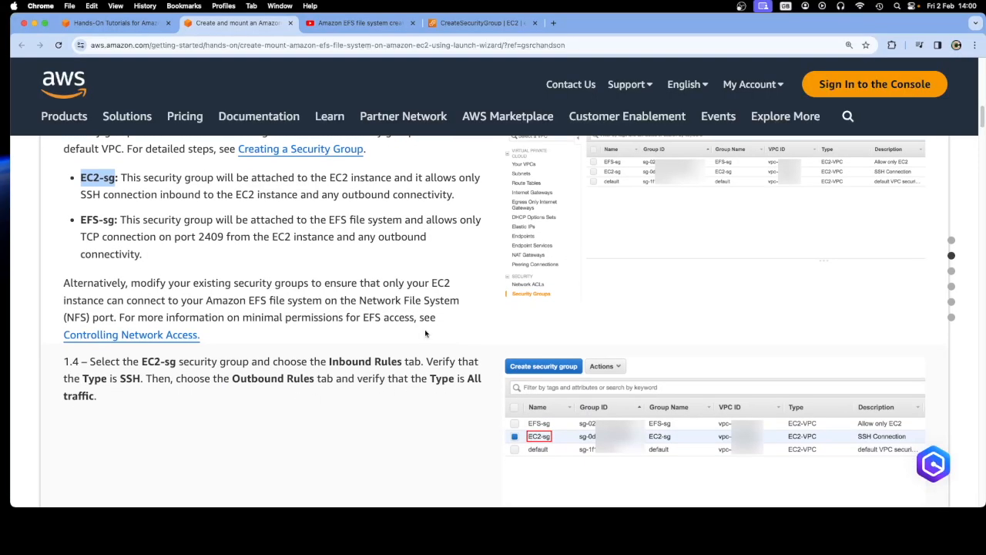
pyautogui.click(461, 23)
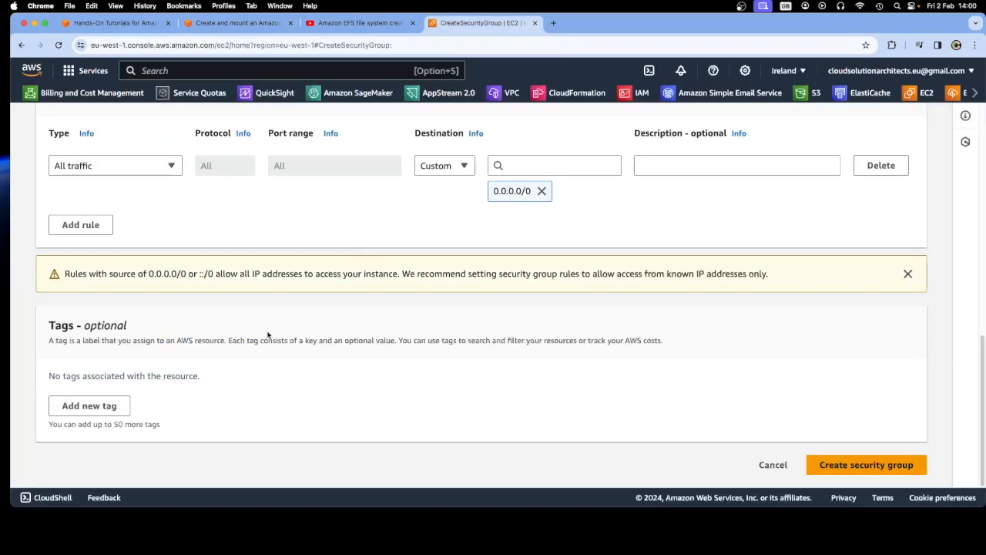
pyautogui.scroll(1, 267, 335)
pyautogui.click(121, 212)
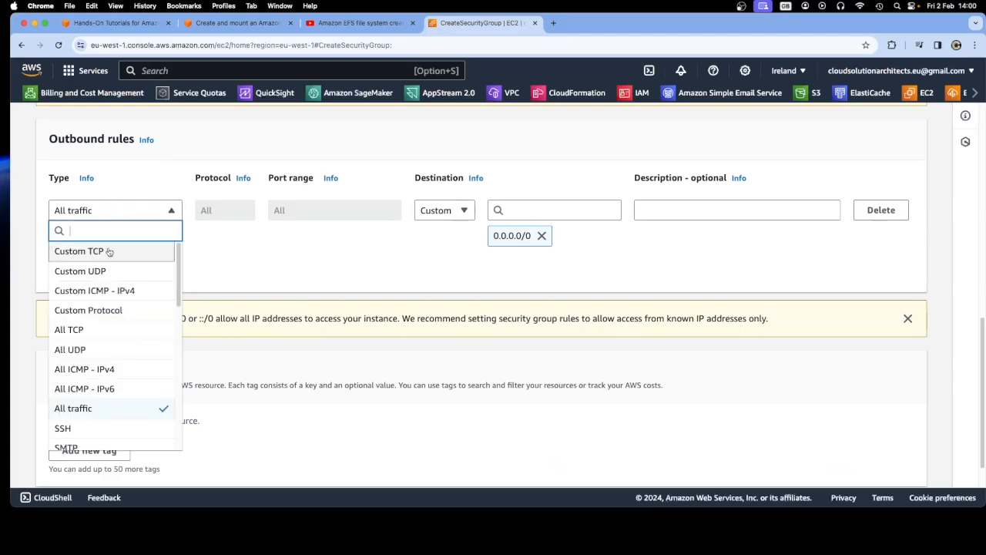
pyautogui.click(117, 409)
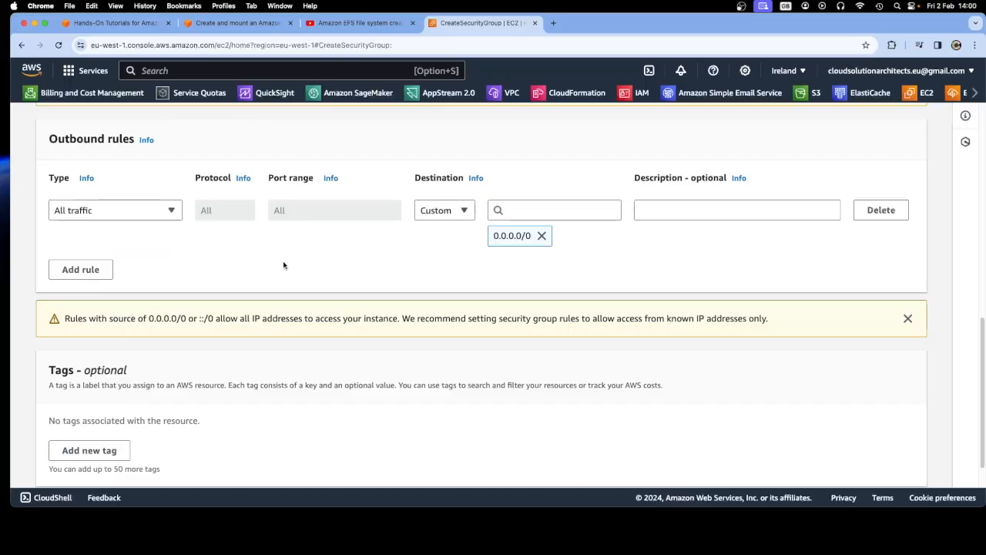
# - Review the security group requirements in tutorial steps 1.3 to 1.5 and select the EFS-sg name in step 1.3
pyautogui.click(252, 25)
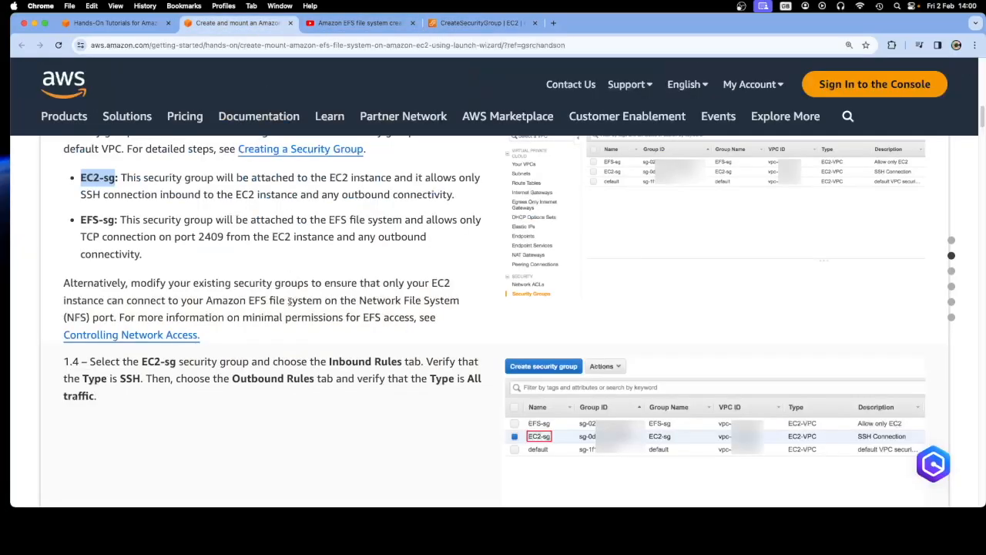
pyautogui.scroll(-3, 279, 337)
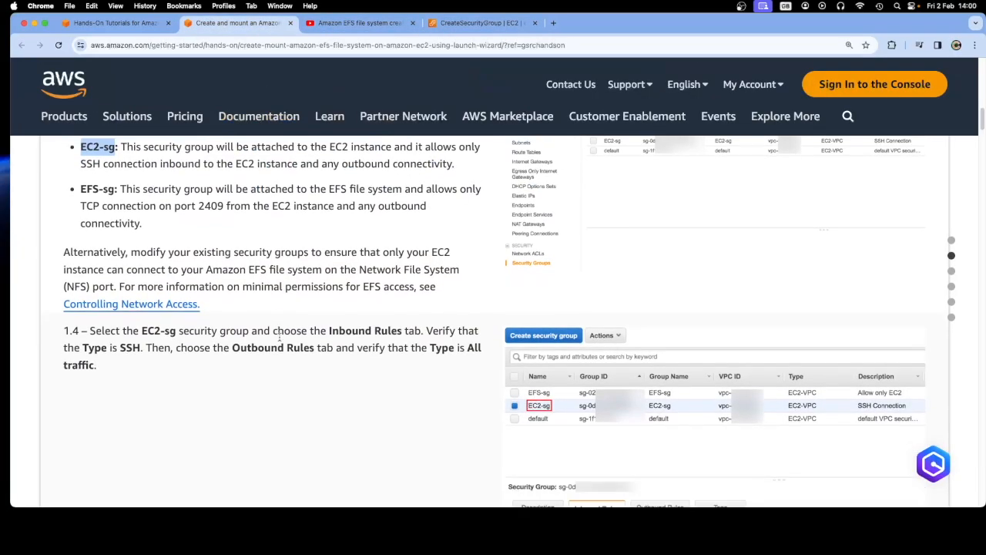
pyautogui.scroll(-5, 280, 336)
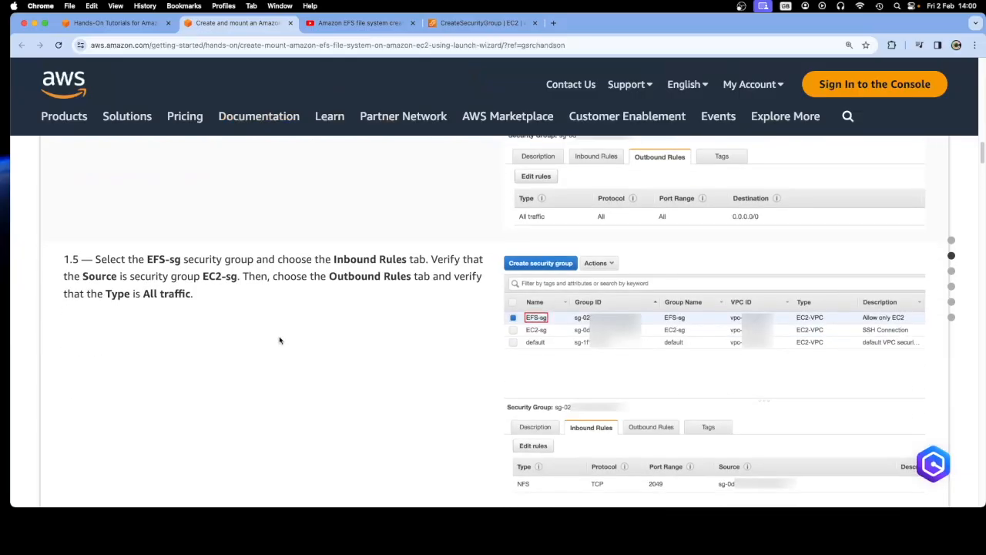
pyautogui.scroll(8, 280, 340)
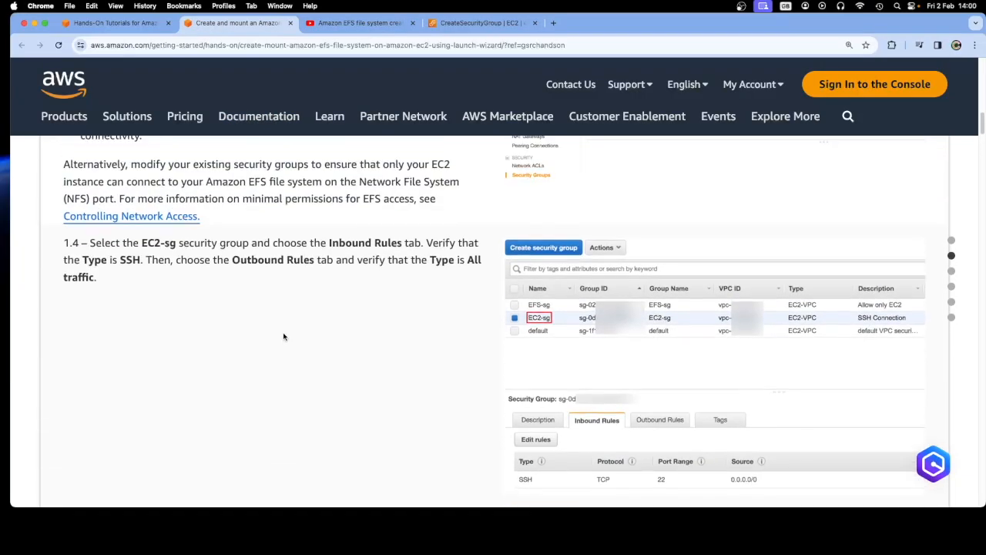
pyautogui.scroll(2, 286, 337)
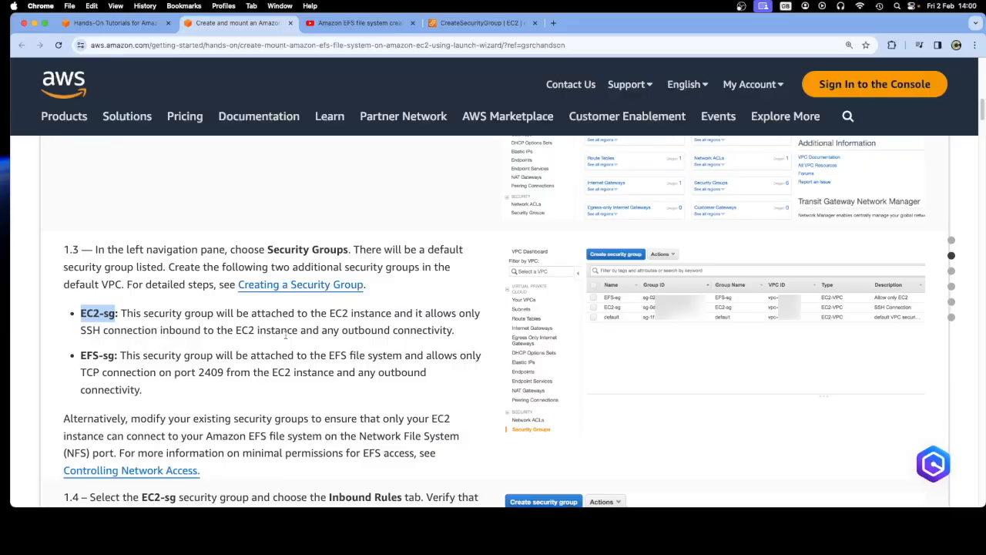
pyautogui.scroll(-1, 285, 336)
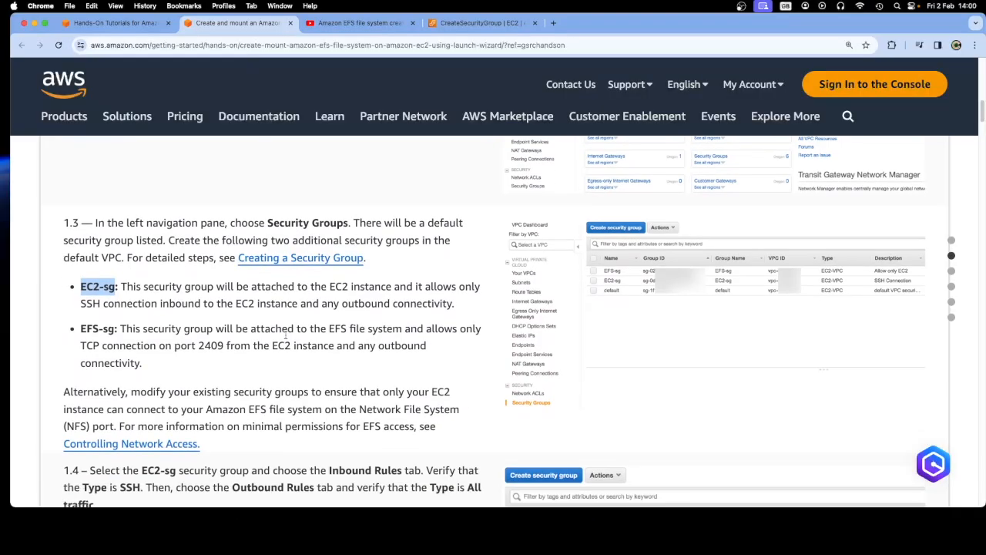
pyautogui.moveTo(114, 328); pyautogui.dragTo(83, 325)
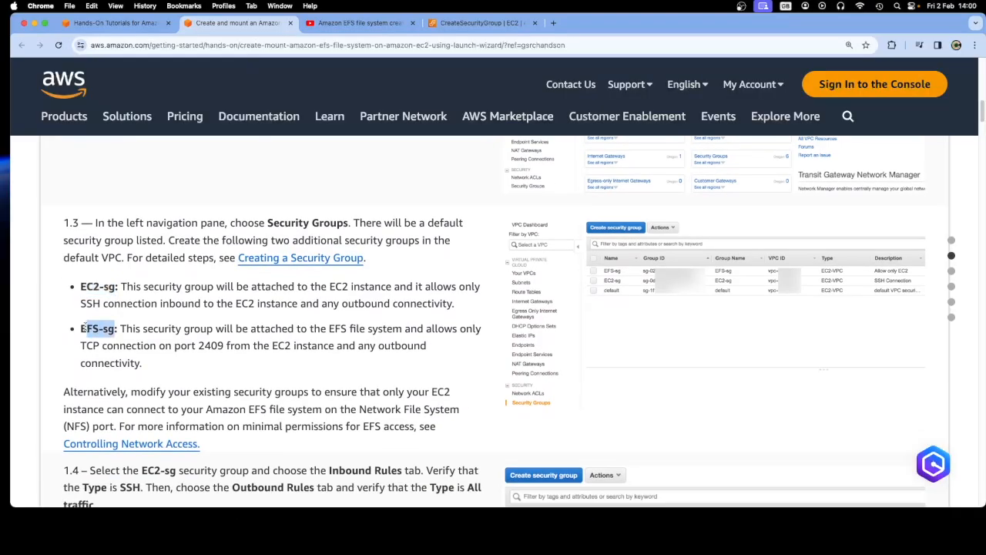
pyautogui.click(84, 328)
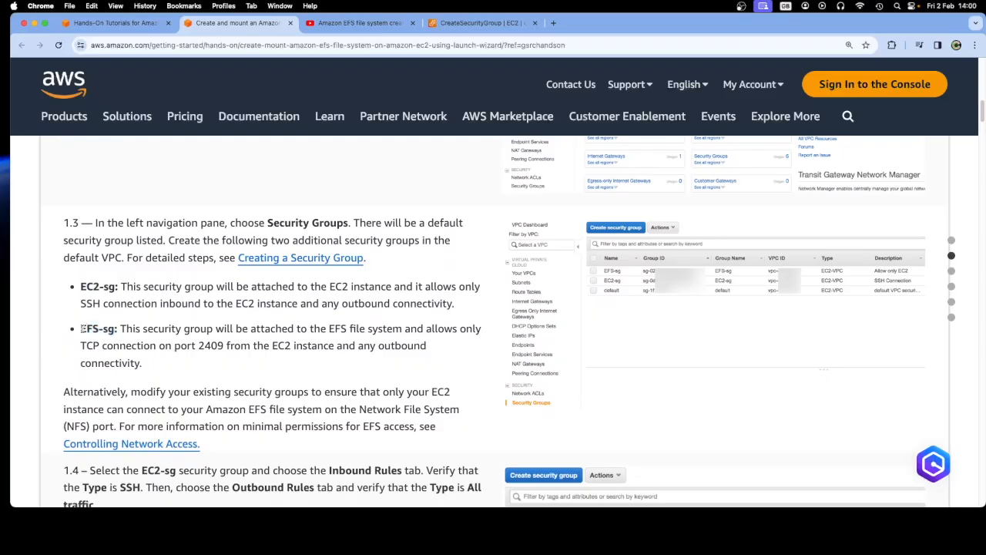
pyautogui.moveTo(82, 328); pyautogui.dragTo(112, 330)
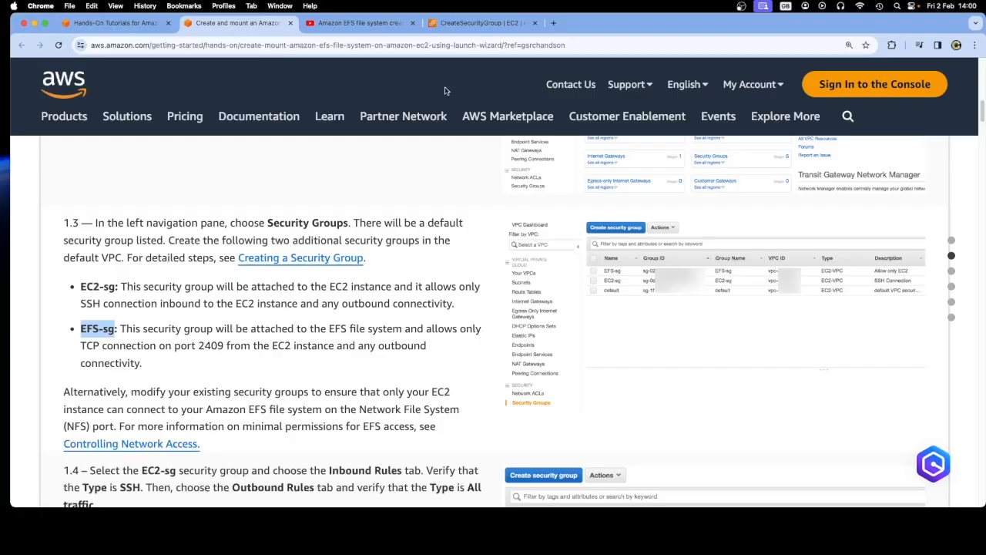
# - Create the EC2-sg security group and return to the list of security groups
pyautogui.click(455, 22)
pyautogui.scroll(-1, 602, 338)
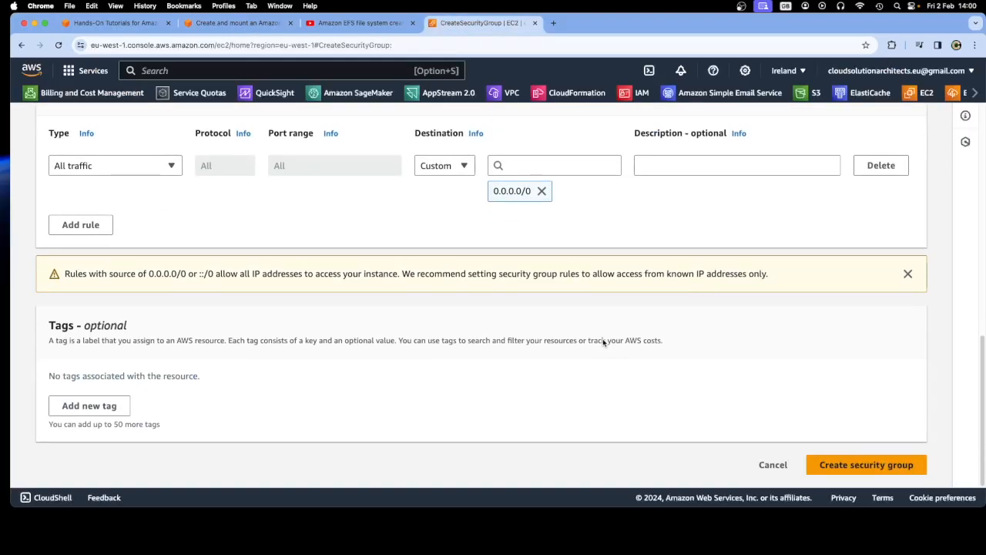
pyautogui.click(866, 464)
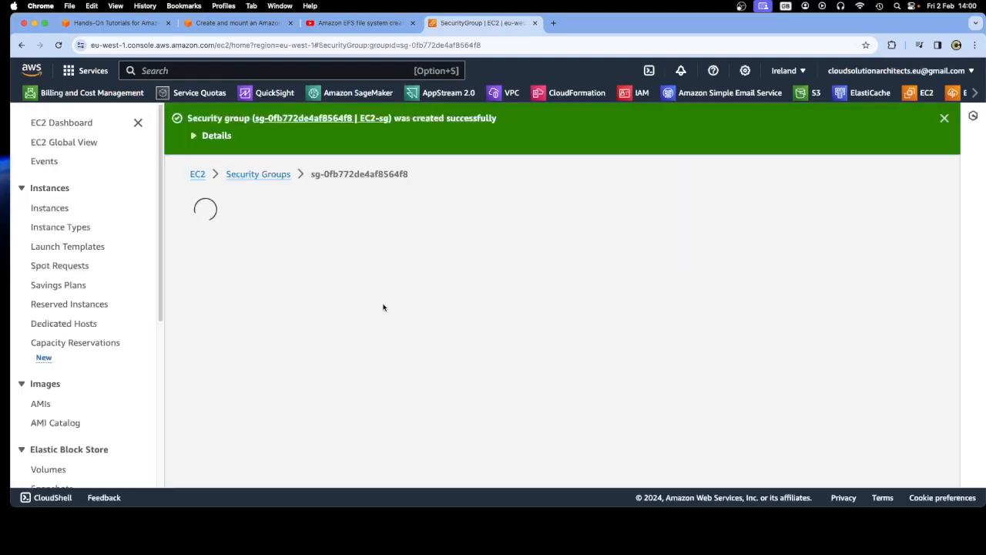
pyautogui.click(261, 176)
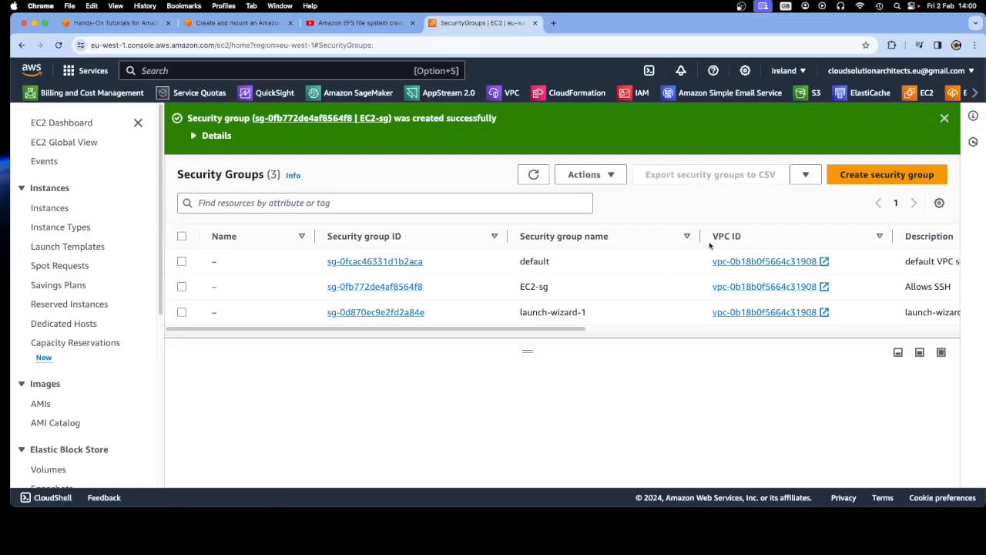
# - Start a new security group named "EFS-sg" with the description "EFS File System"
pyautogui.click(836, 176)
pyautogui.scroll(3, 165, 239)
pyautogui.scroll(2, 164, 239)
pyautogui.click(112, 188)
pyautogui.write('EFS-sg')
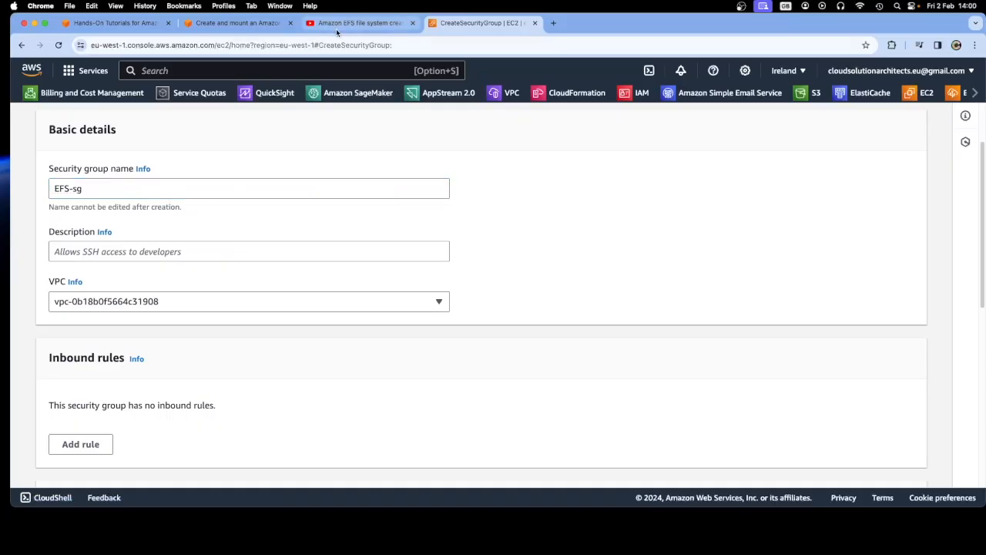
pyautogui.click(125, 255)
pyautogui.write('EFS')
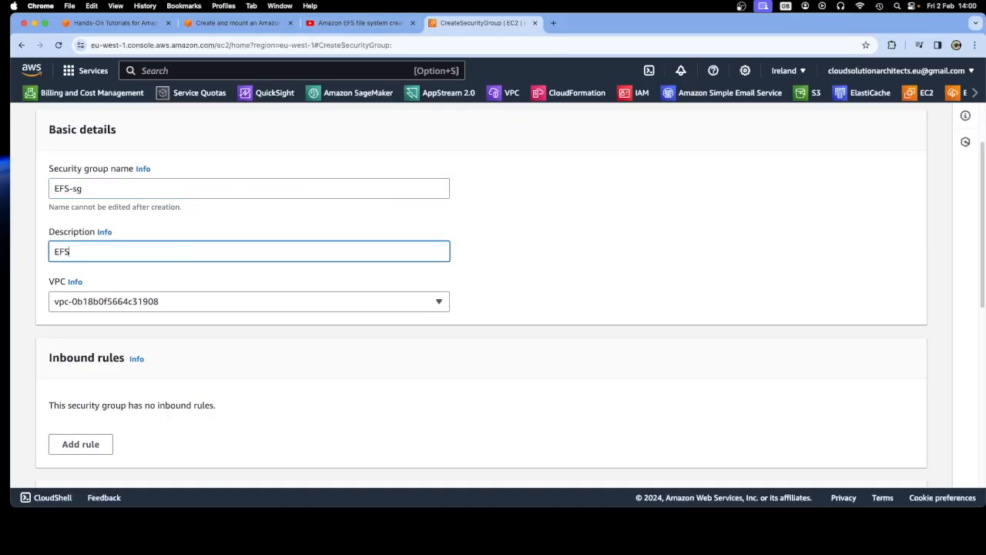
pyautogui.write(' File System')
# - Check the protocol, port and source that tutorial step 1.3 requires for EFS-sg
pyautogui.click(254, 25)
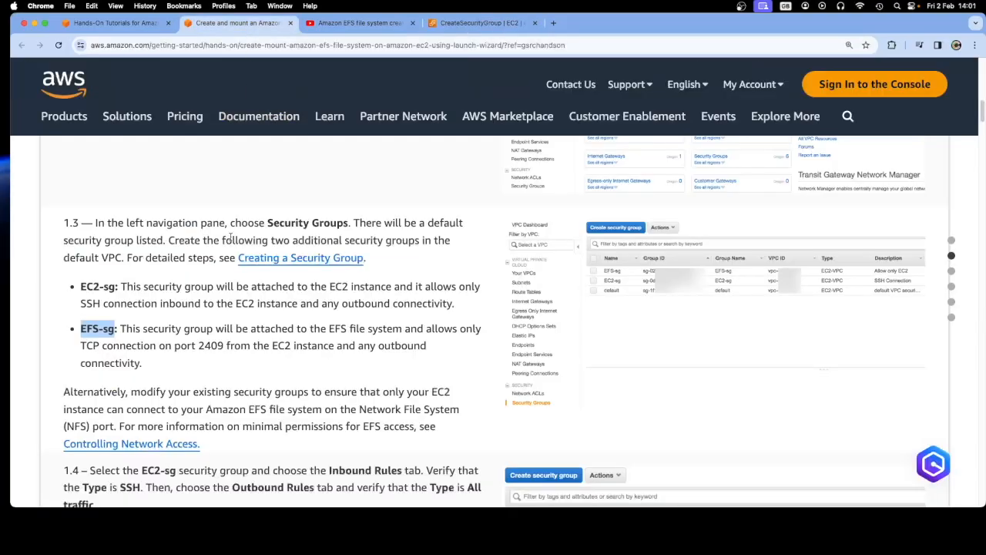
pyautogui.scroll(-1, 205, 301)
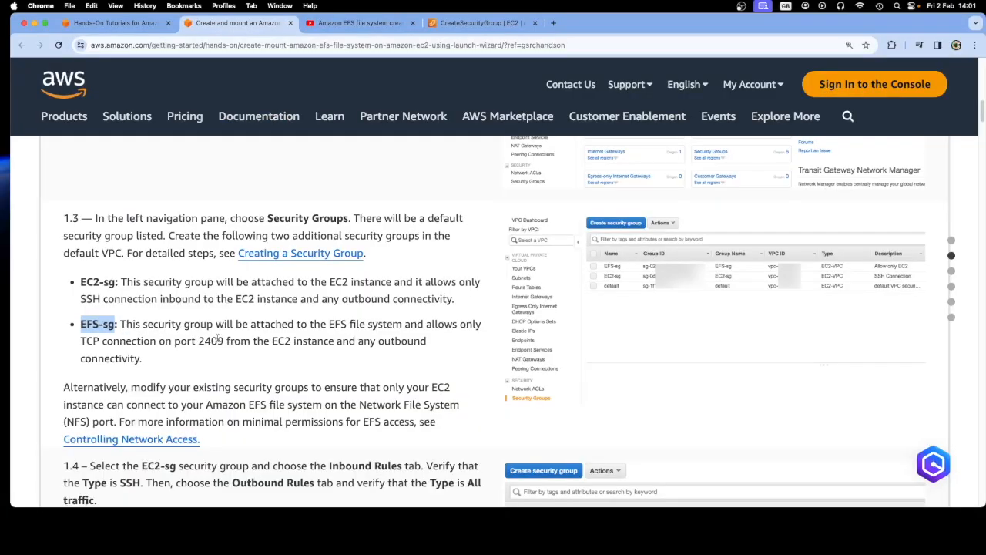
pyautogui.scroll(-3, 218, 339)
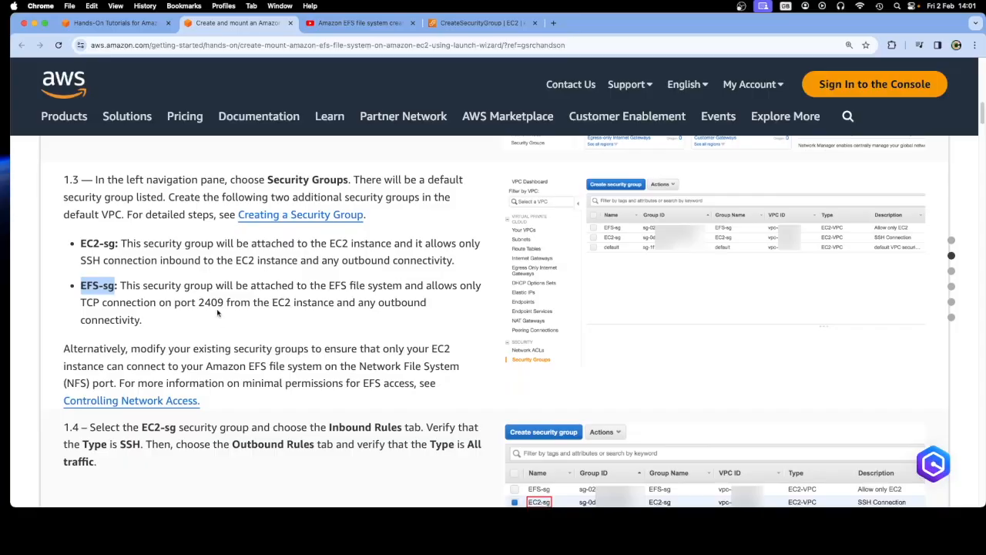
pyautogui.doubleClick(211, 303)
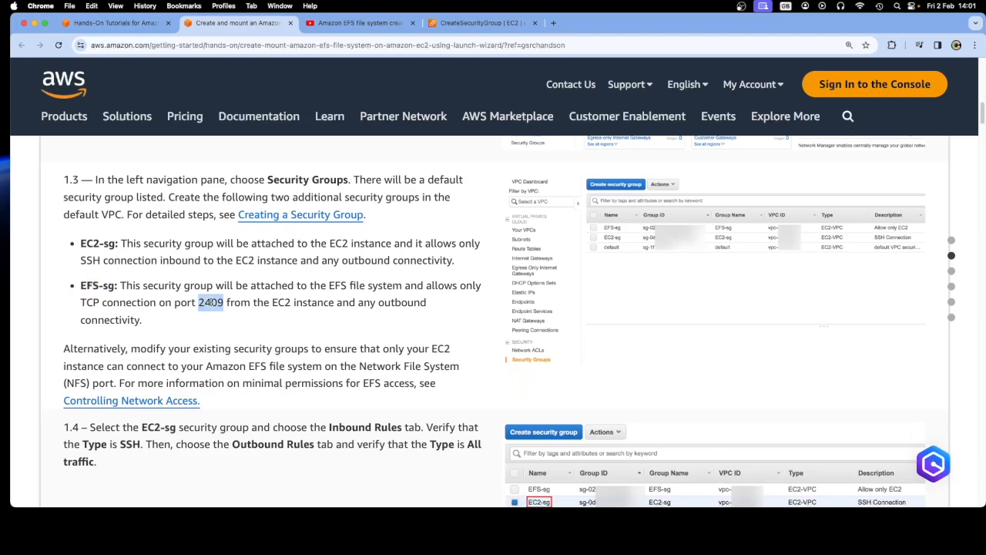
# - Add an inbound rule to EFS-sg and open its type choices
pyautogui.click(455, 23)
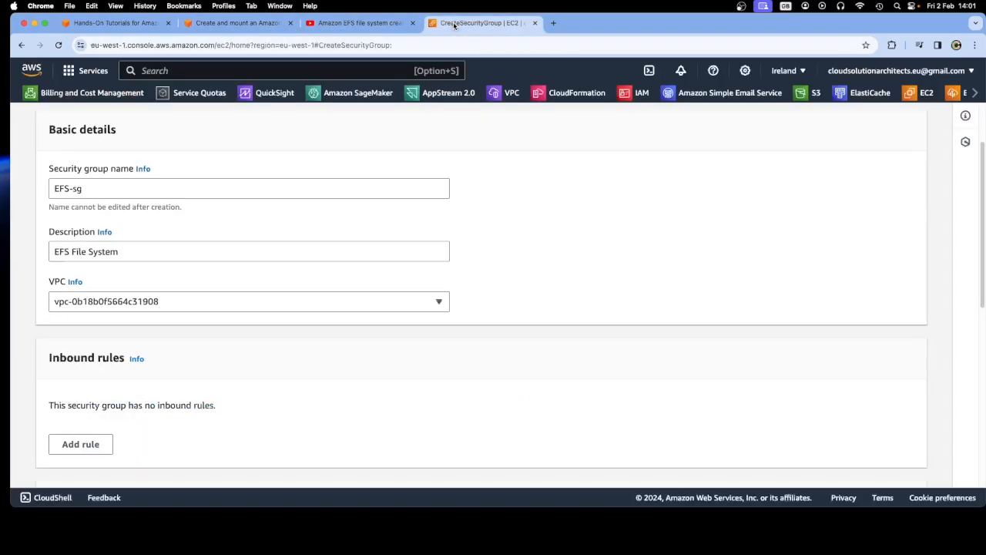
pyautogui.scroll(-5, 295, 309)
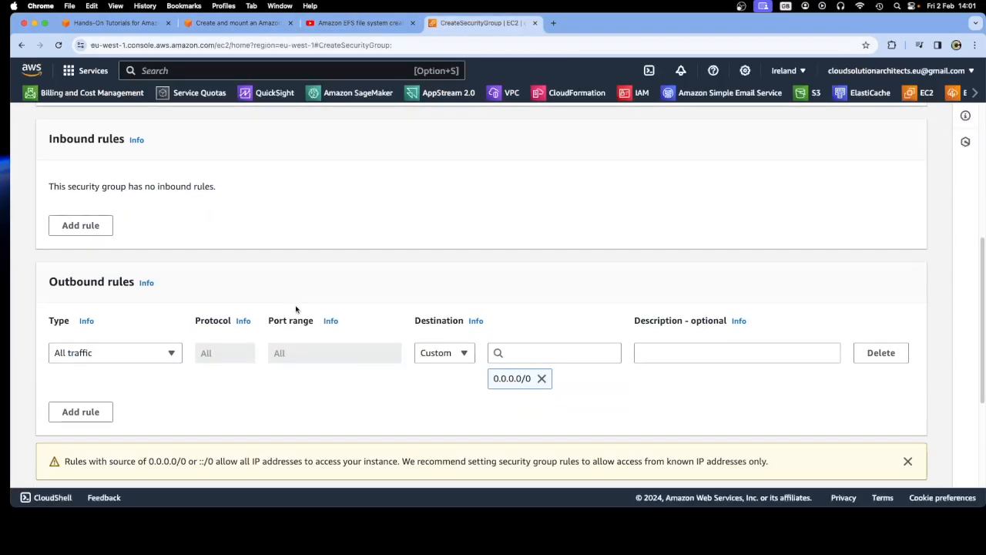
pyautogui.click(96, 228)
pyautogui.click(138, 218)
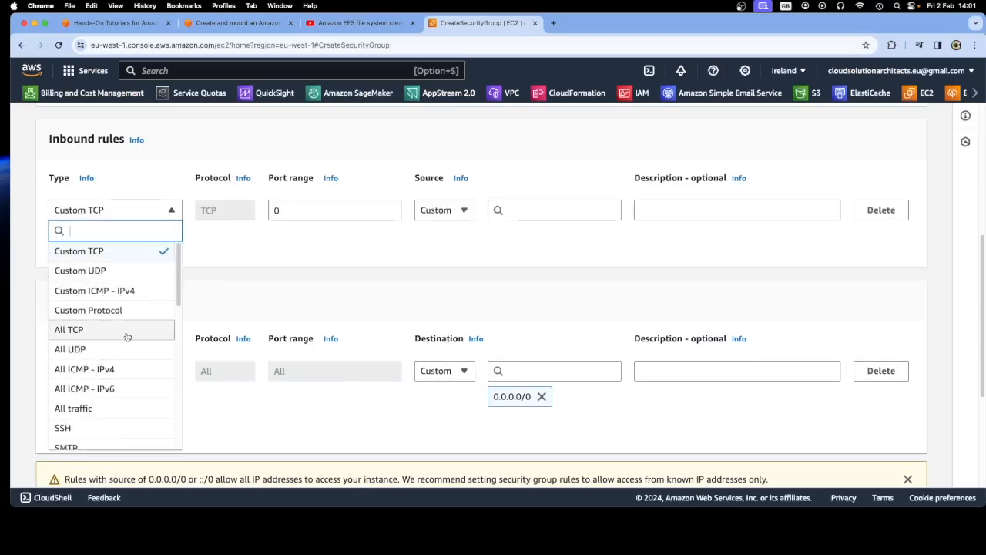
# - Examine the EFS-sg inbound and outbound rule requirements and the example in tutorial step 1.5
pyautogui.click(262, 23)
pyautogui.scroll(-1, 443, 318)
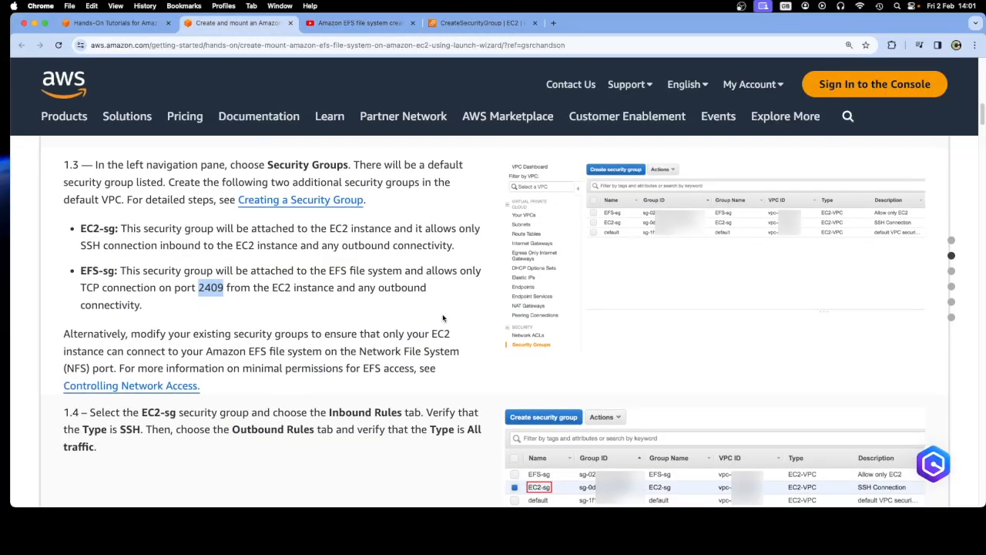
pyautogui.scroll(-5, 443, 319)
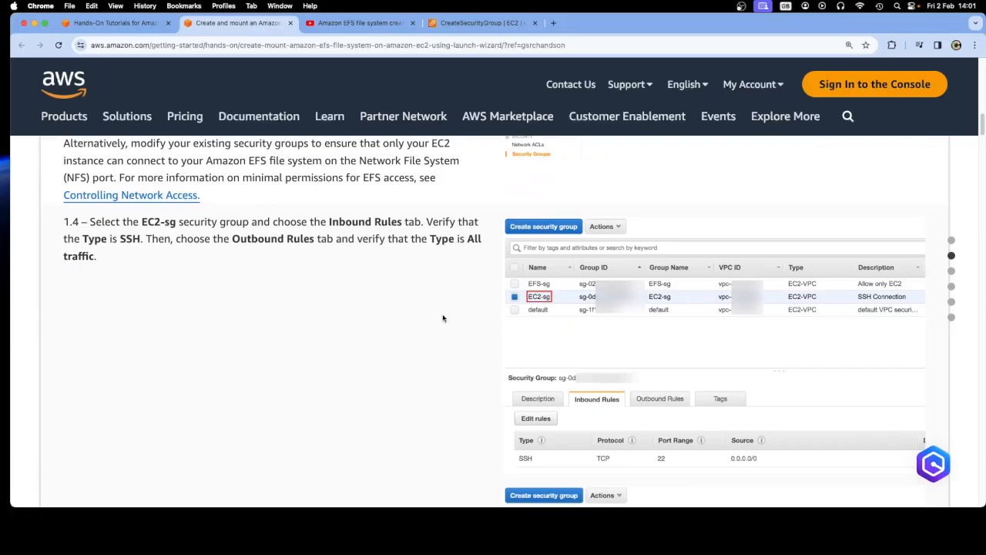
pyautogui.scroll(-5, 443, 318)
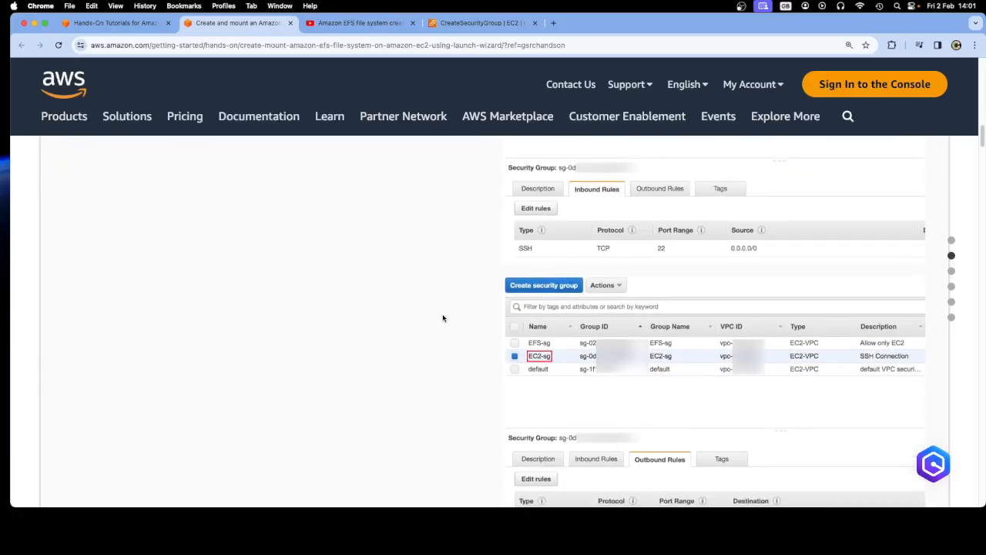
pyautogui.scroll(-3, 443, 319)
pyautogui.scroll(-6, 443, 318)
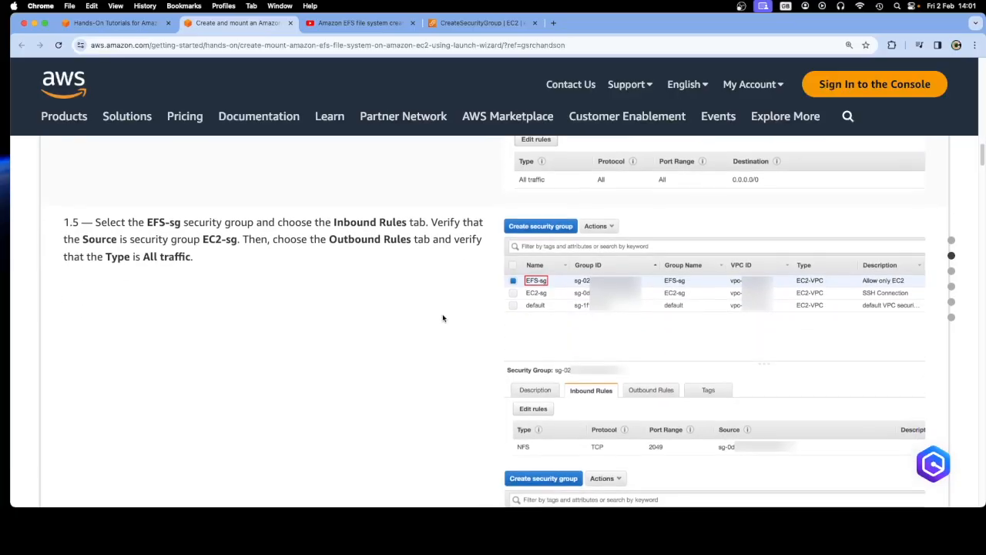
pyautogui.scroll(-1, 443, 318)
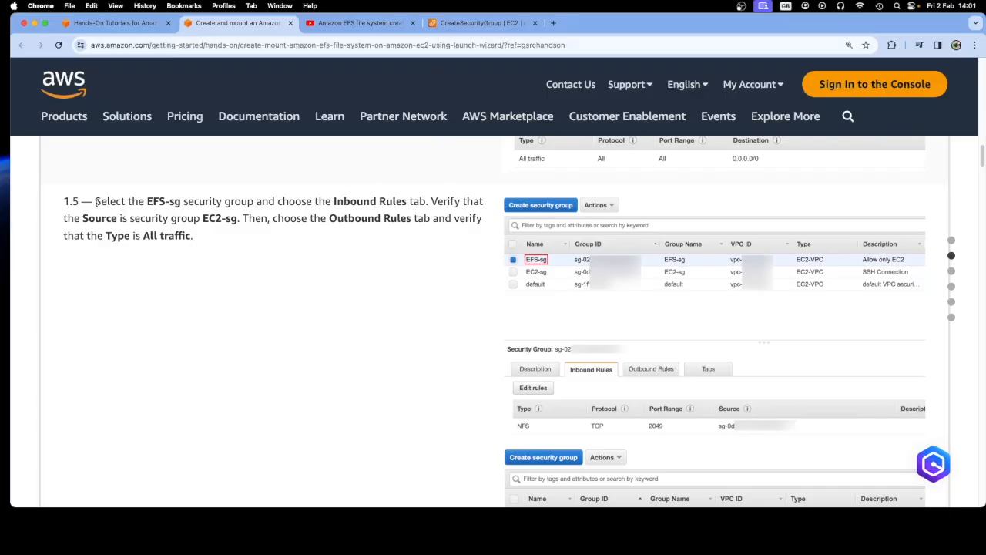
pyautogui.moveTo(95, 201); pyautogui.dragTo(380, 251)
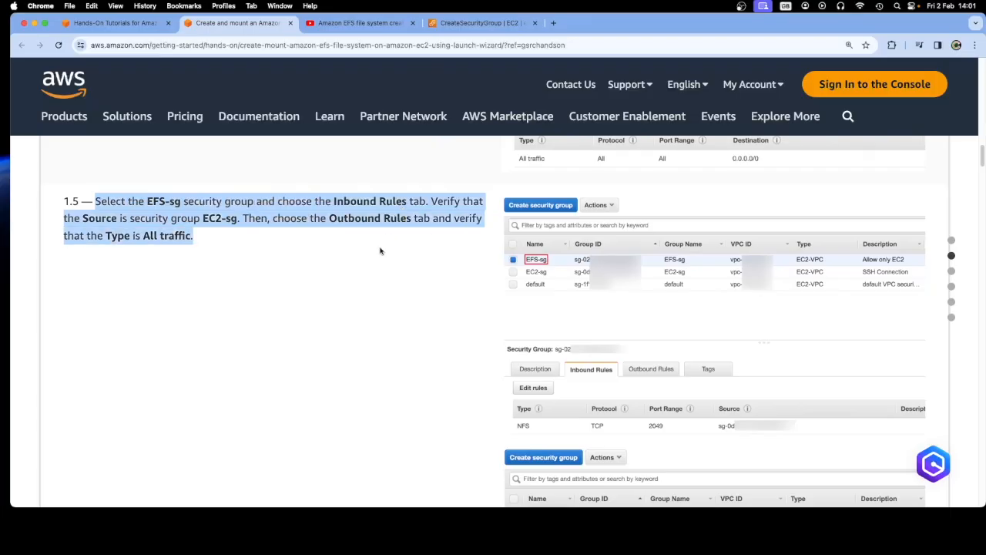
pyautogui.click(380, 251)
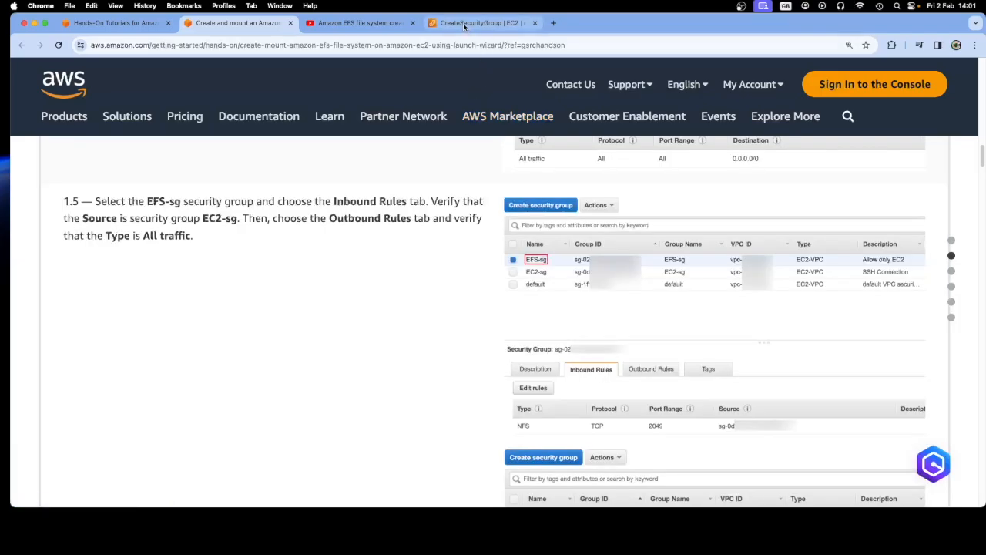
# - Set the type of the EFS-sg inbound rule to NFS
pyautogui.click(465, 25)
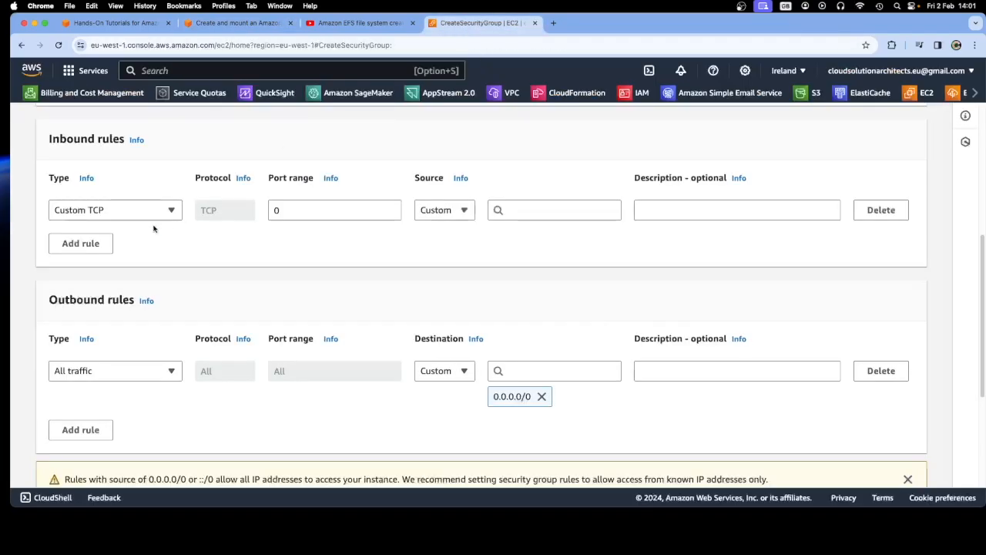
pyautogui.click(100, 214)
pyautogui.scroll(-10, 106, 349)
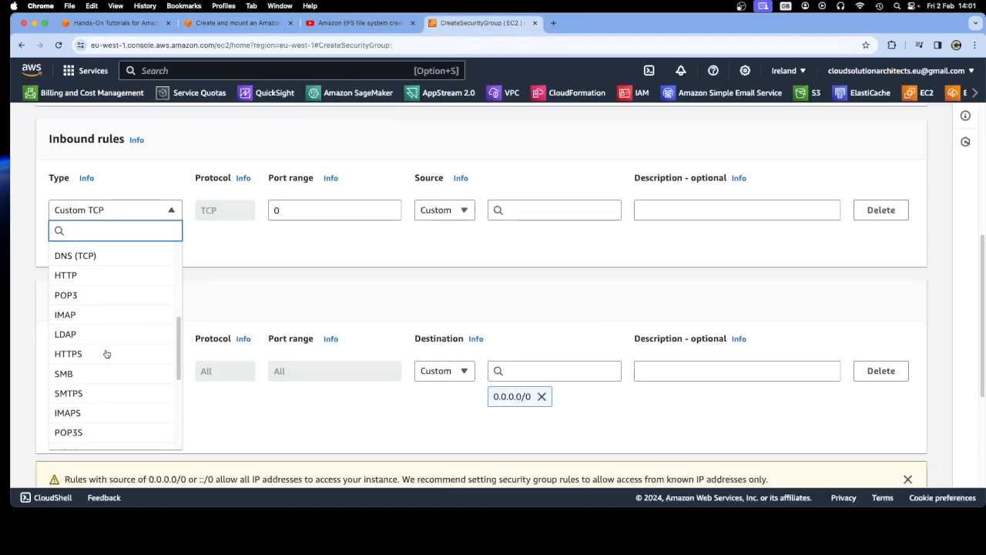
pyautogui.click(99, 343)
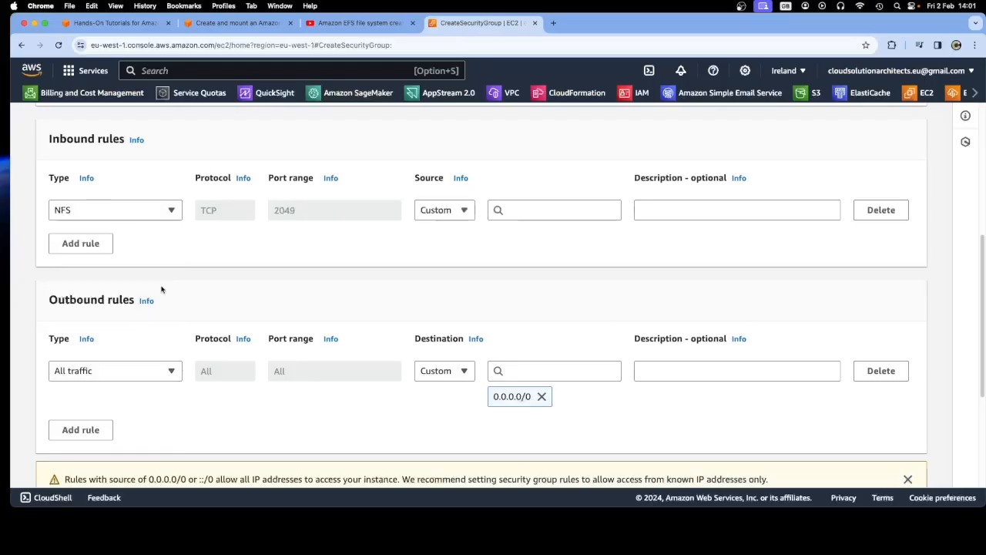
# - Compare the EFS-sg inbound and outbound rule settings with the requirements in tutorial step 1.5
pyautogui.click(235, 22)
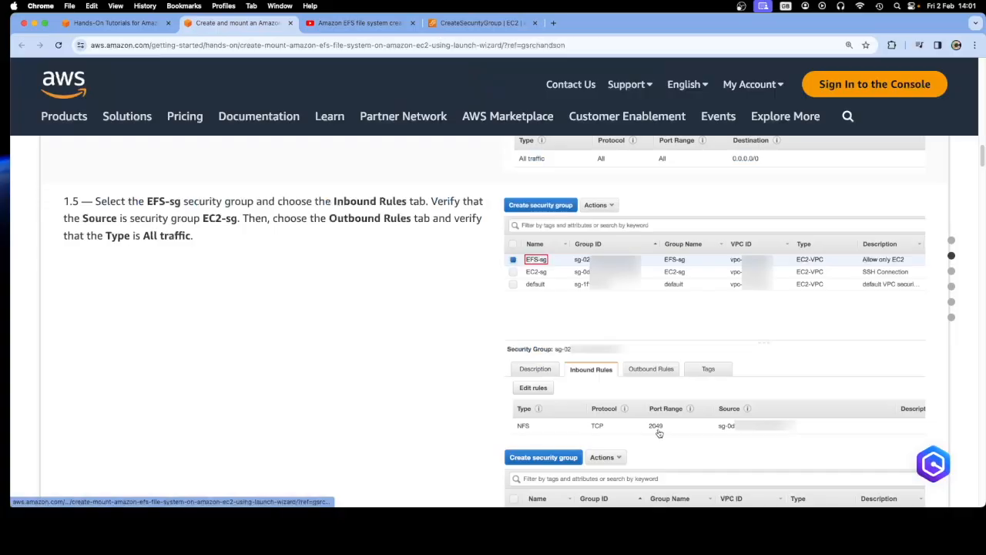
pyautogui.click(449, 26)
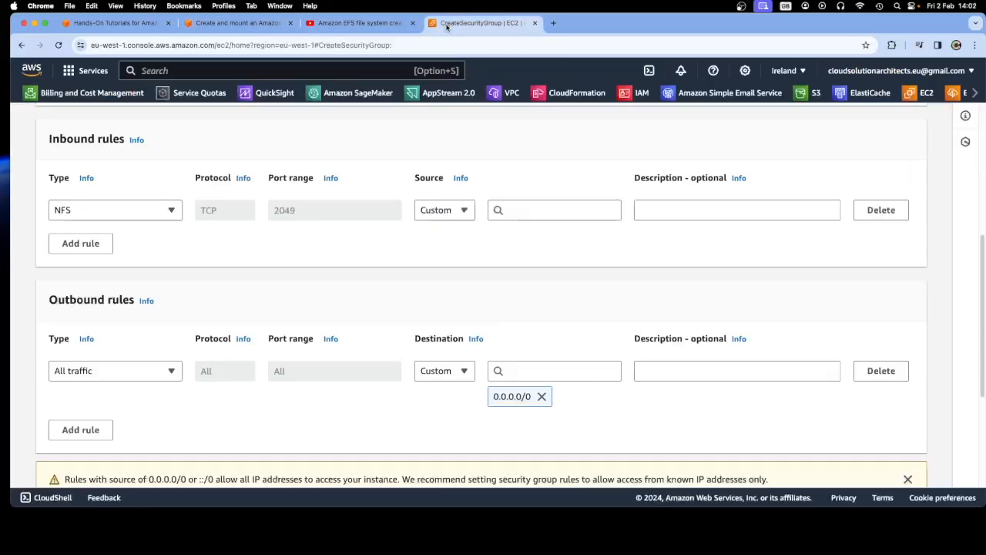
pyautogui.click(245, 25)
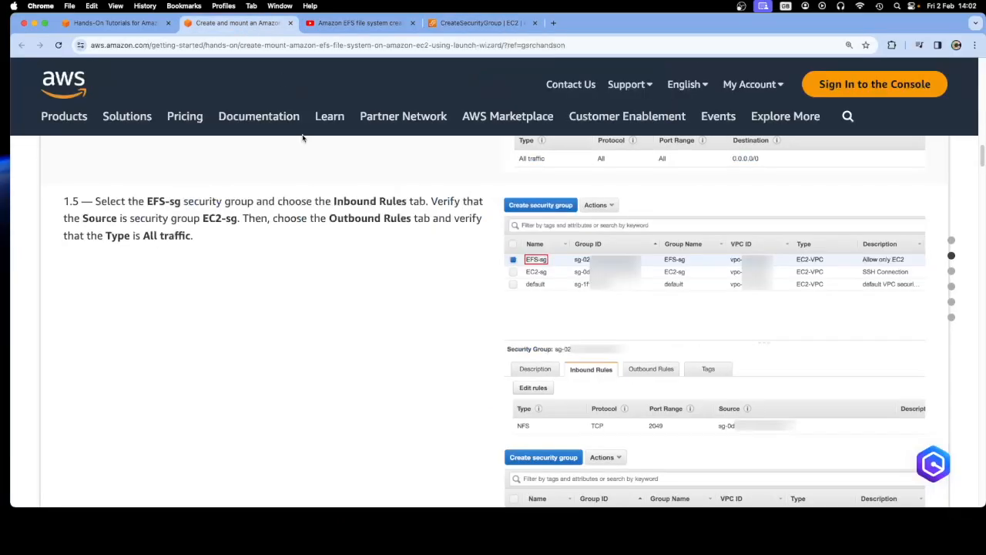
pyautogui.moveTo(328, 219); pyautogui.dragTo(413, 219)
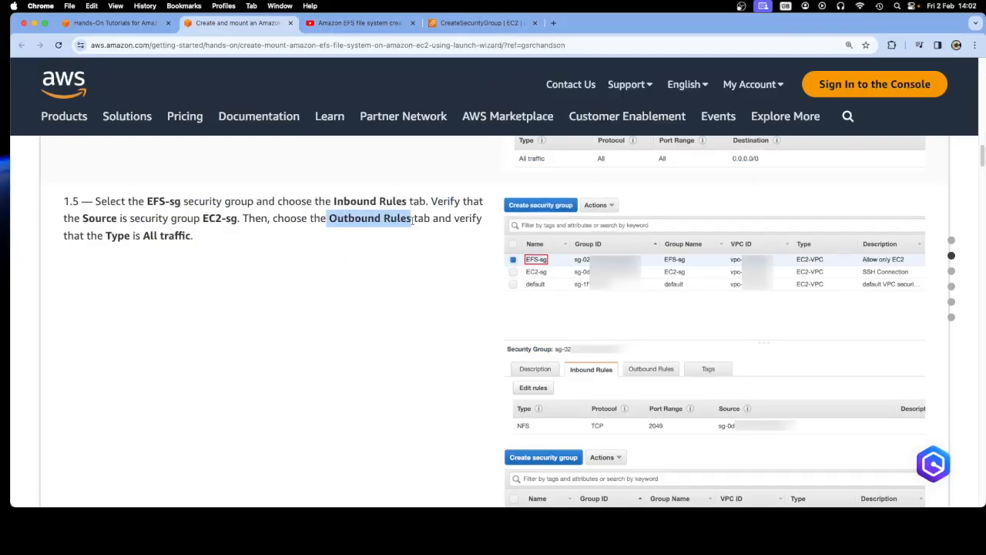
pyautogui.click(409, 235)
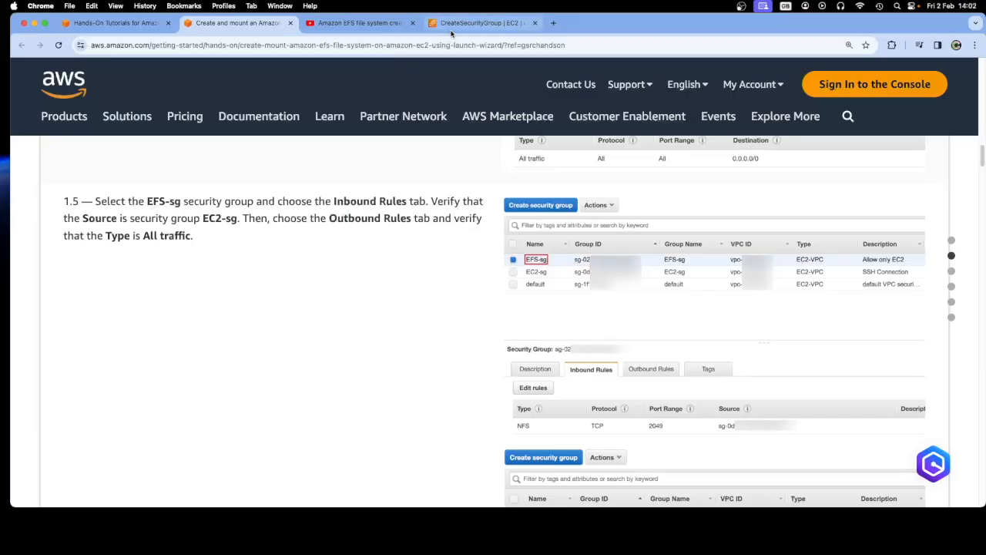
pyautogui.click(476, 23)
# - Set the source of the EFS-sg NFS inbound rule to Anywhere-IPv4
pyautogui.scroll(-5, 346, 414)
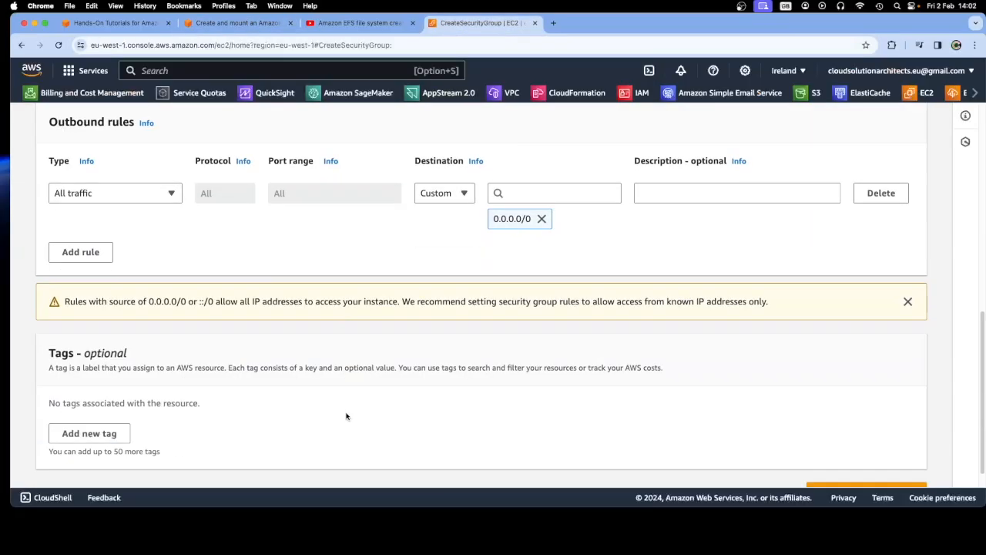
pyautogui.scroll(15, 638, 398)
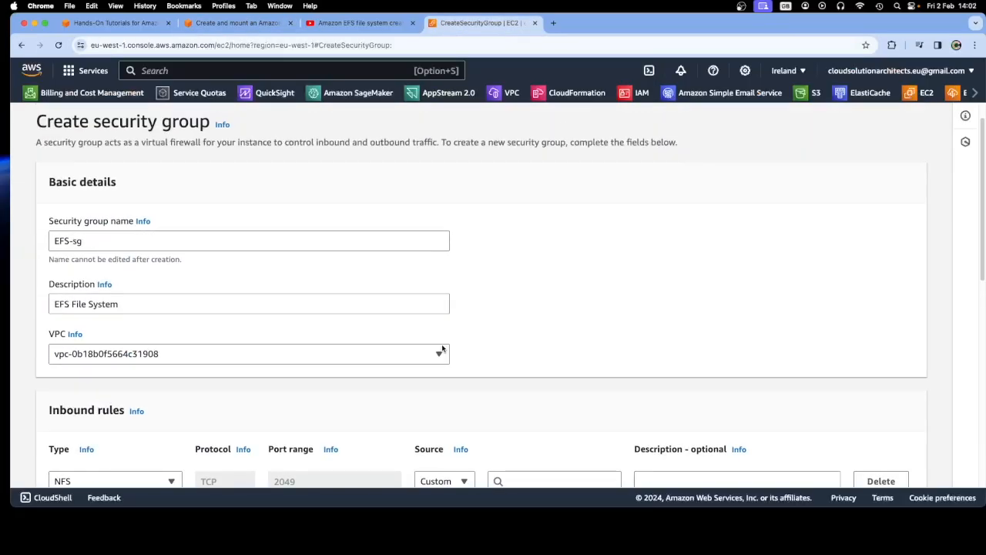
pyautogui.scroll(-15, 460, 375)
pyautogui.scroll(-1, 460, 374)
pyautogui.scroll(10, 455, 386)
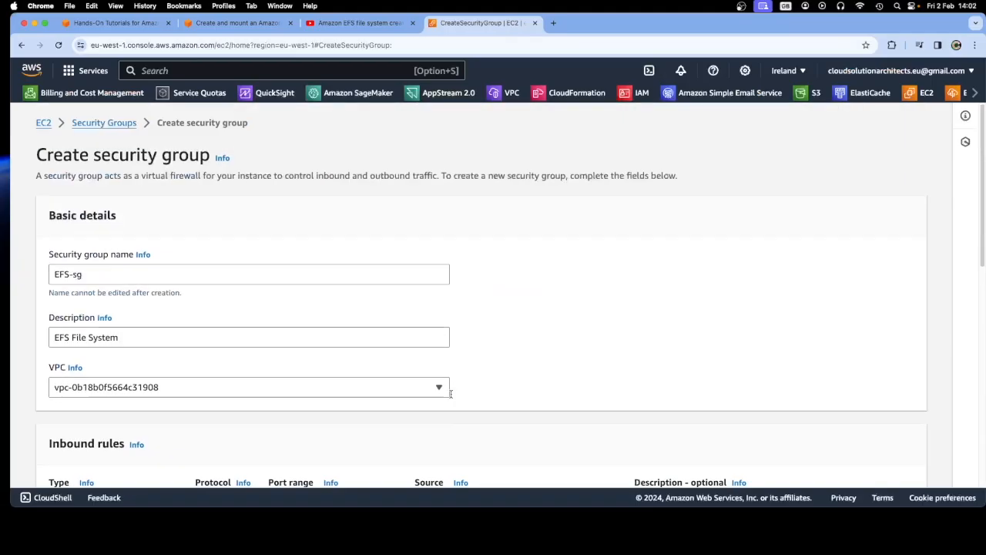
pyautogui.scroll(-10, 450, 396)
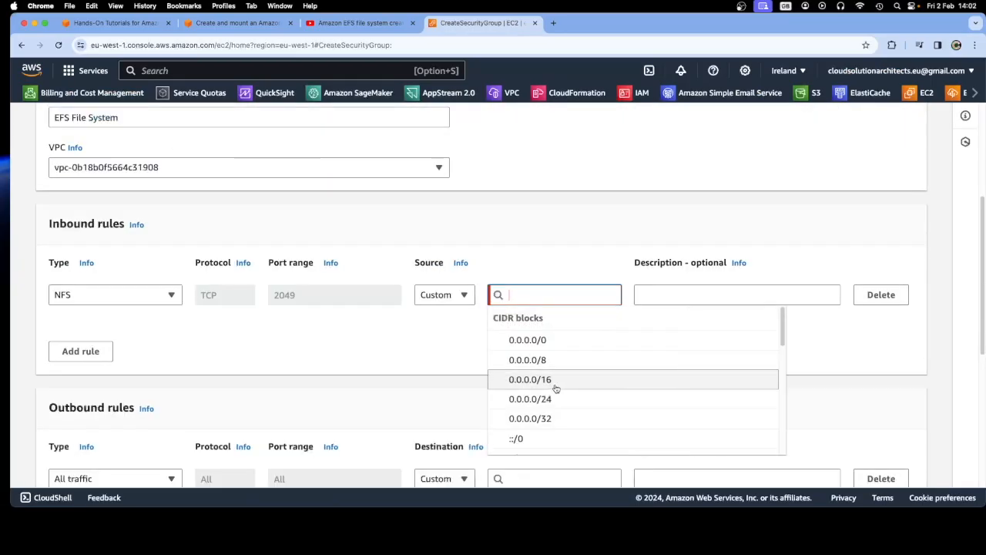
pyautogui.click(436, 356)
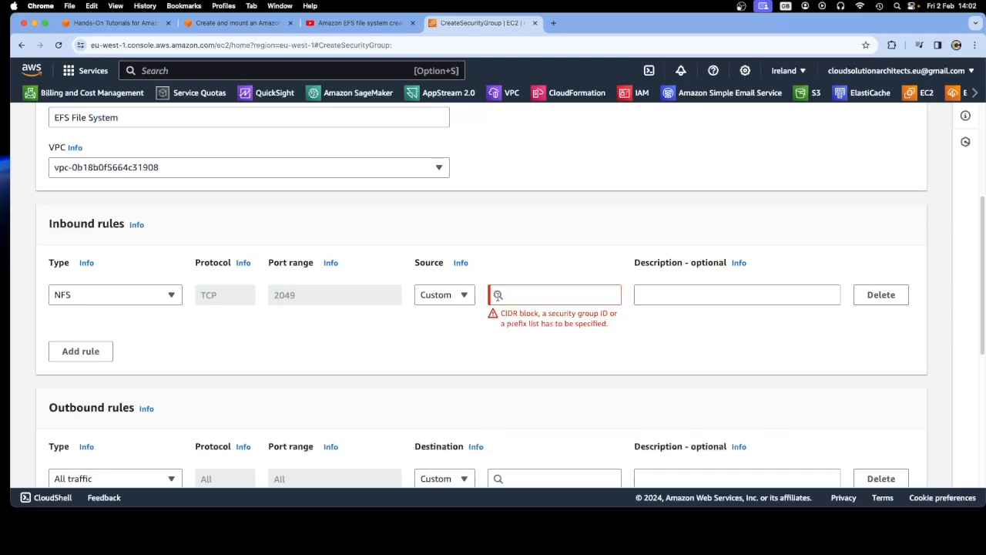
pyautogui.click(467, 294)
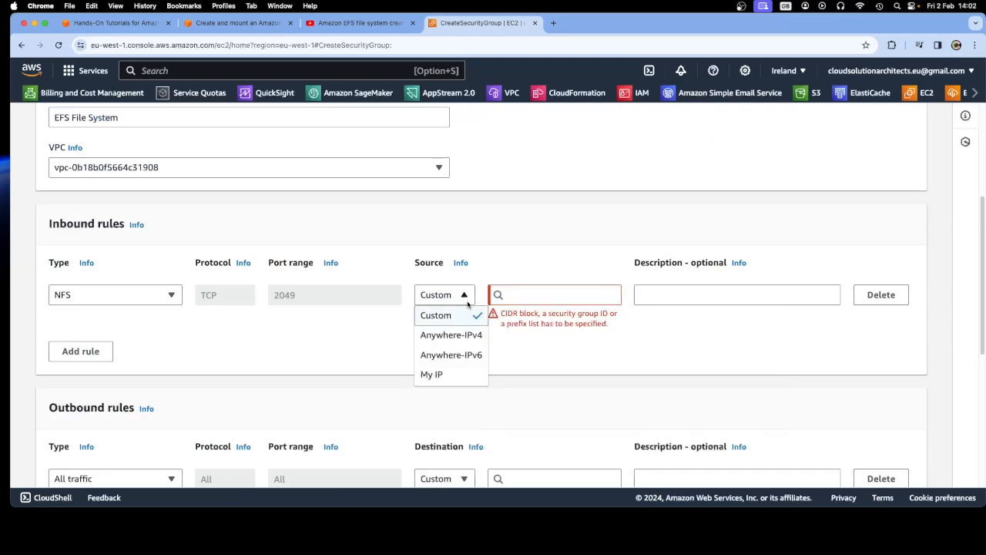
pyautogui.click(460, 336)
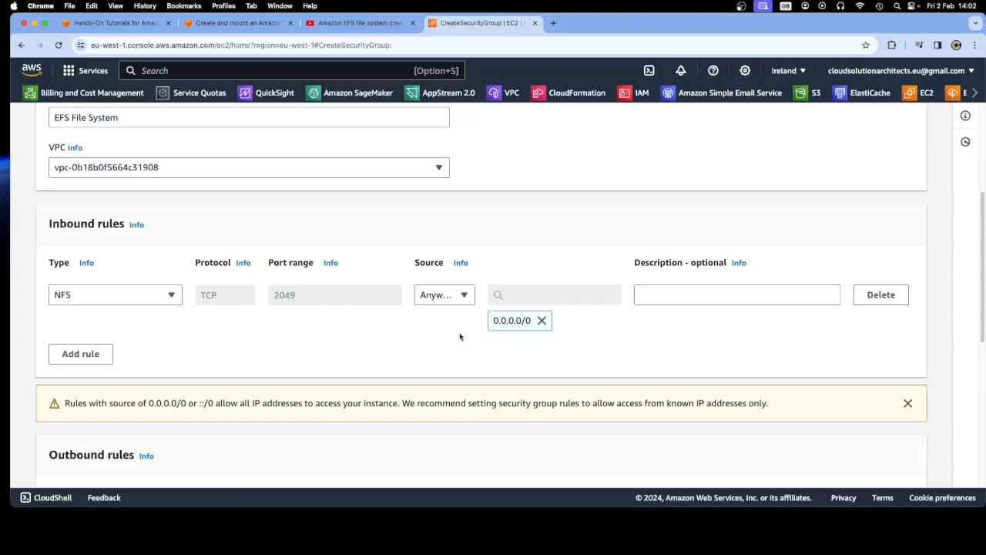
# - Enlarge the tutorial's EFS-sg outbound rules example, check its type, protocol and destination, and close the image
pyautogui.click(248, 24)
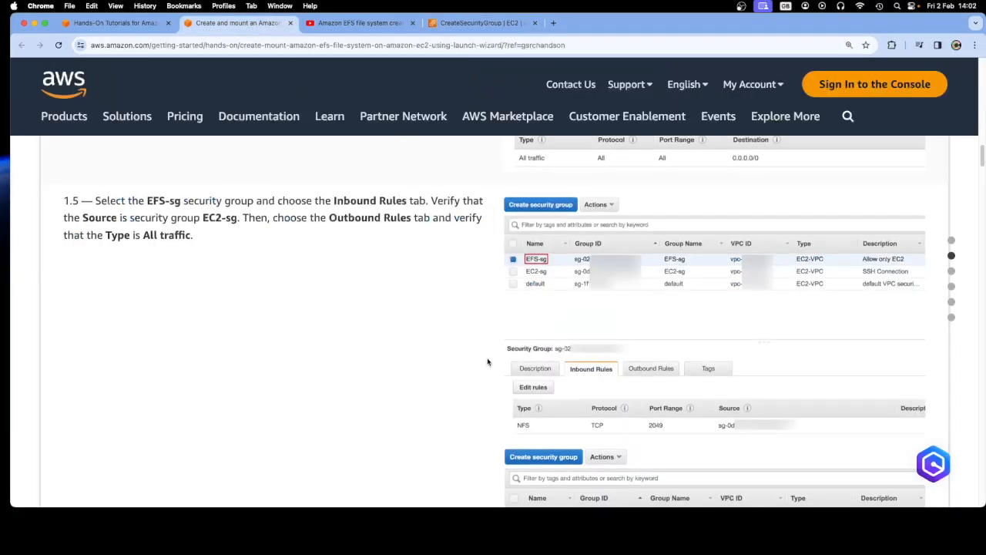
pyautogui.scroll(-4, 487, 362)
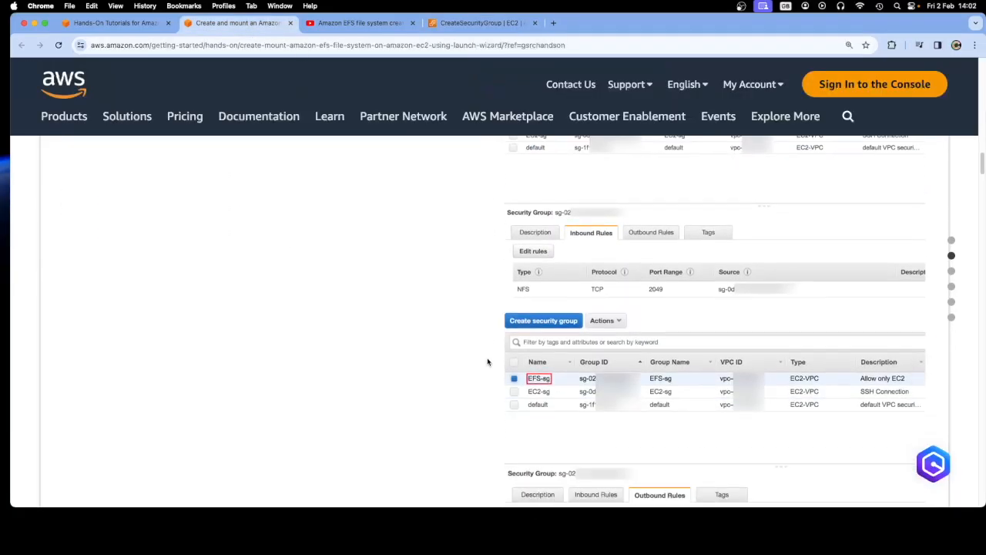
pyautogui.click(670, 326)
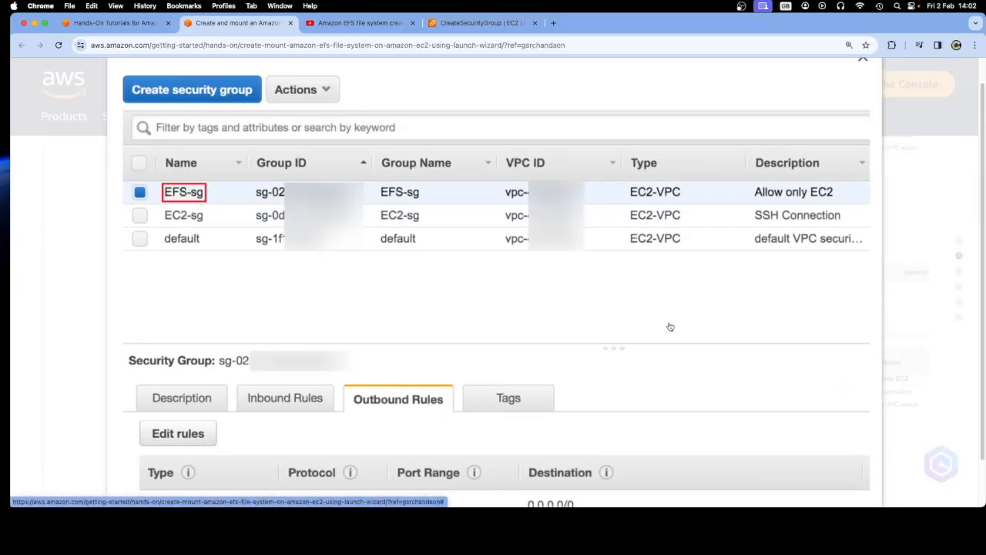
pyautogui.scroll(-2, 670, 327)
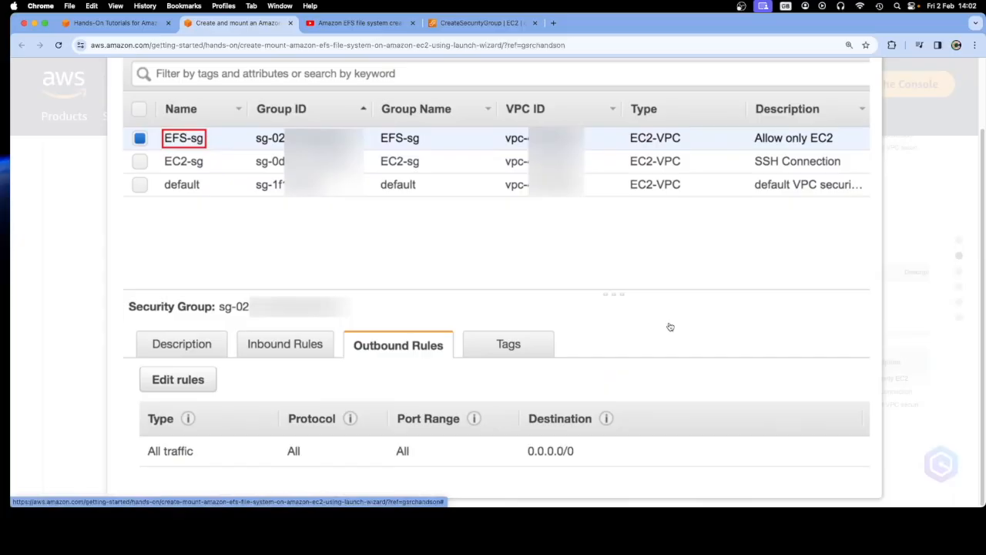
pyautogui.scroll(2, 855, 181)
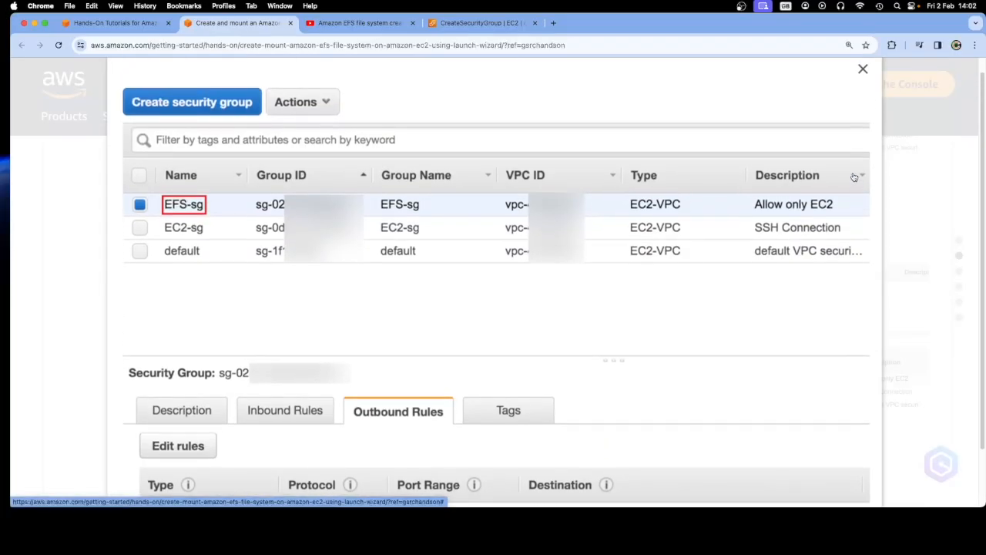
pyautogui.click(863, 84)
# - Create the EFS-sg security group with its outbound rule left at All traffic to 0.0.0.0/0
pyautogui.click(482, 22)
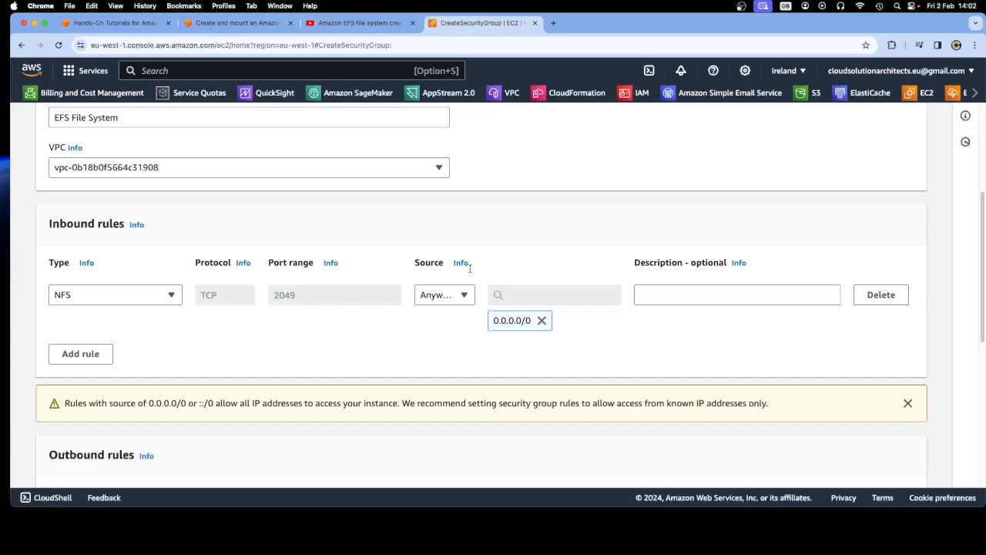
pyautogui.scroll(-5, 539, 347)
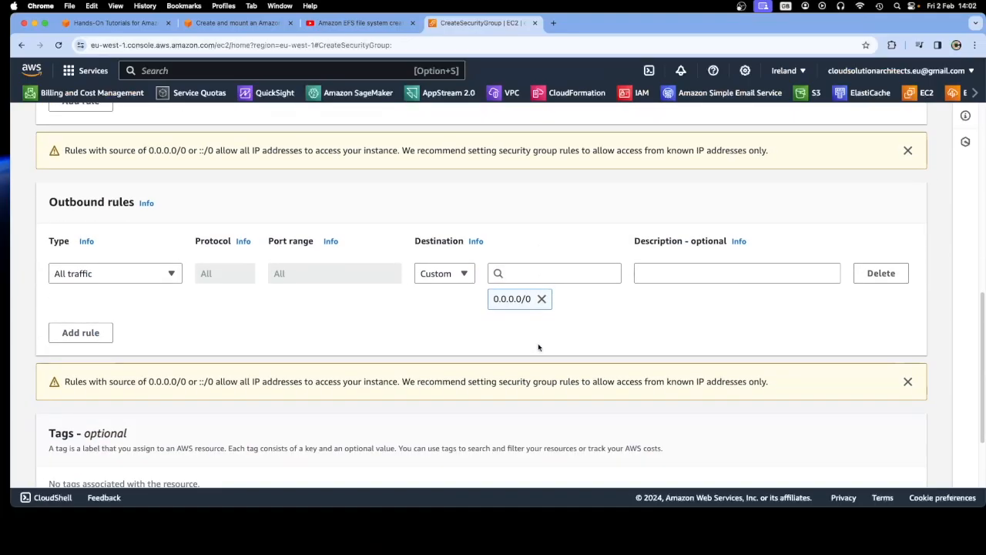
pyautogui.scroll(-3, 782, 435)
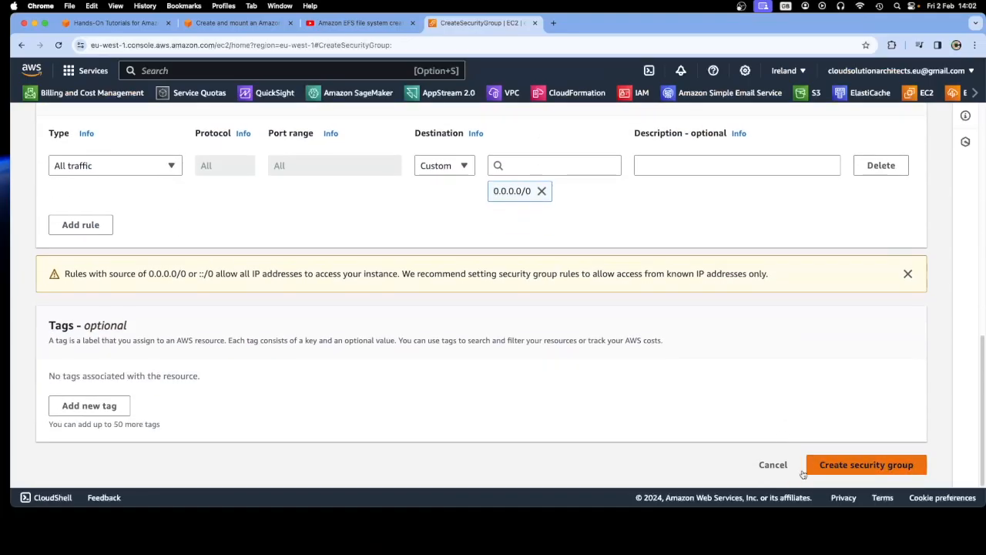
pyautogui.click(835, 468)
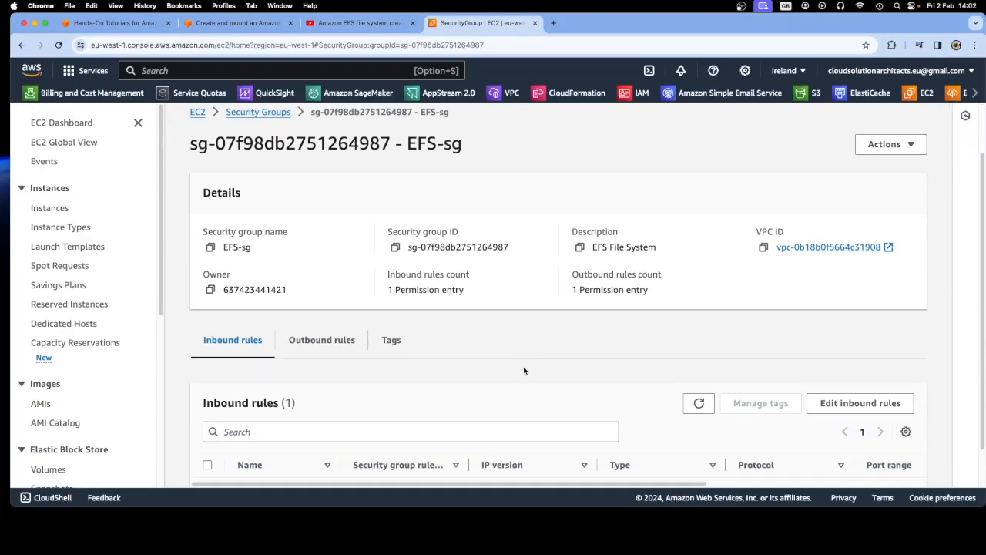
# - Check the inbound rule of the new EFS-sg group and return to the list of security groups
pyautogui.scroll(-1, 524, 371)
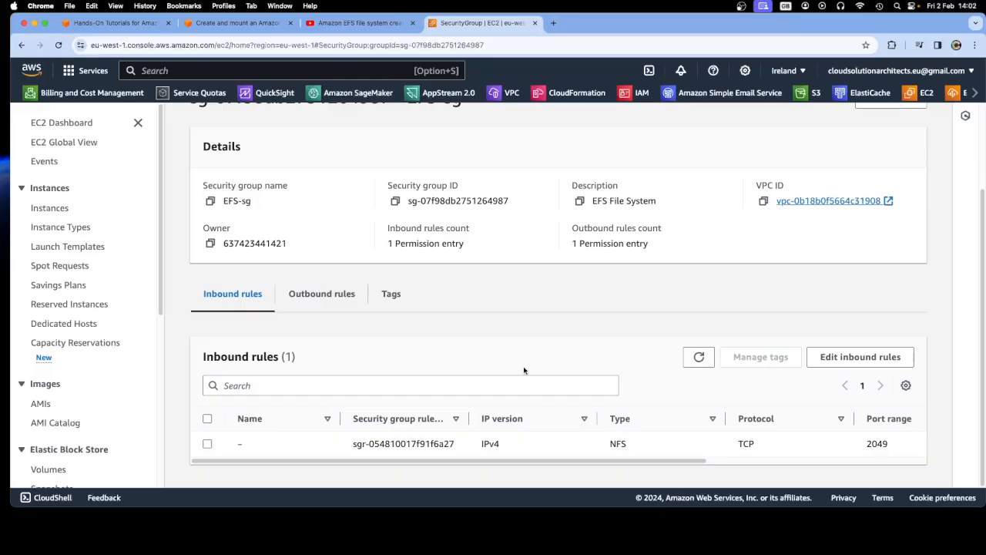
pyautogui.scroll(3, 524, 370)
pyautogui.click(276, 179)
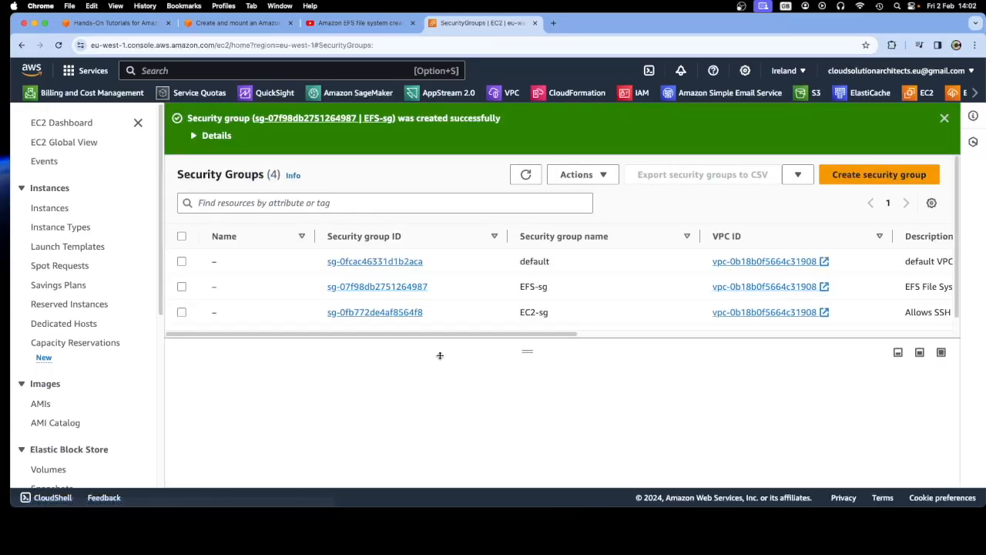
# - Examine the EFS-sg and EC2-sg entries in the security groups list, including their descriptions and rule counts
pyautogui.moveTo(517, 289); pyautogui.dragTo(520, 316)
pyautogui.click(554, 290)
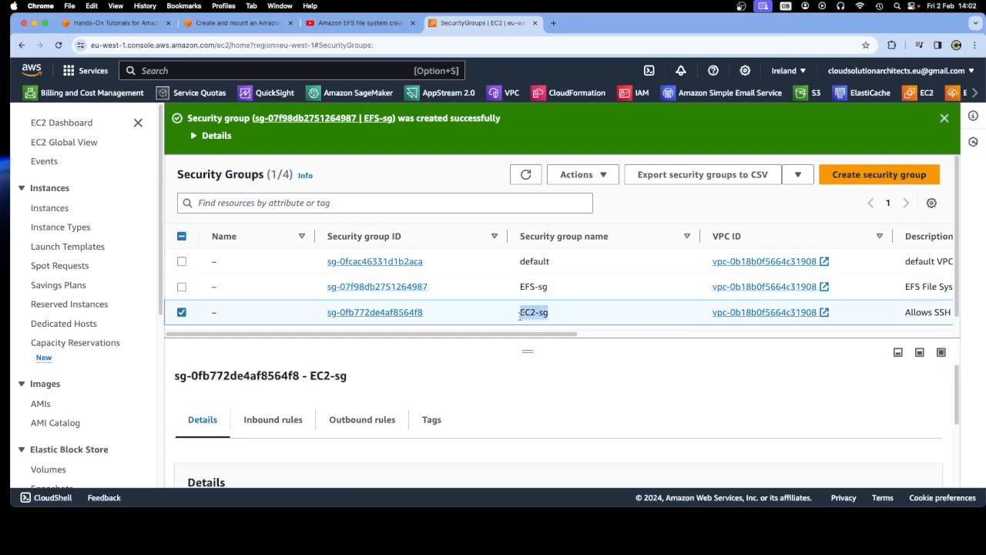
pyautogui.click(182, 312)
pyautogui.moveTo(418, 338); pyautogui.dragTo(779, 349)
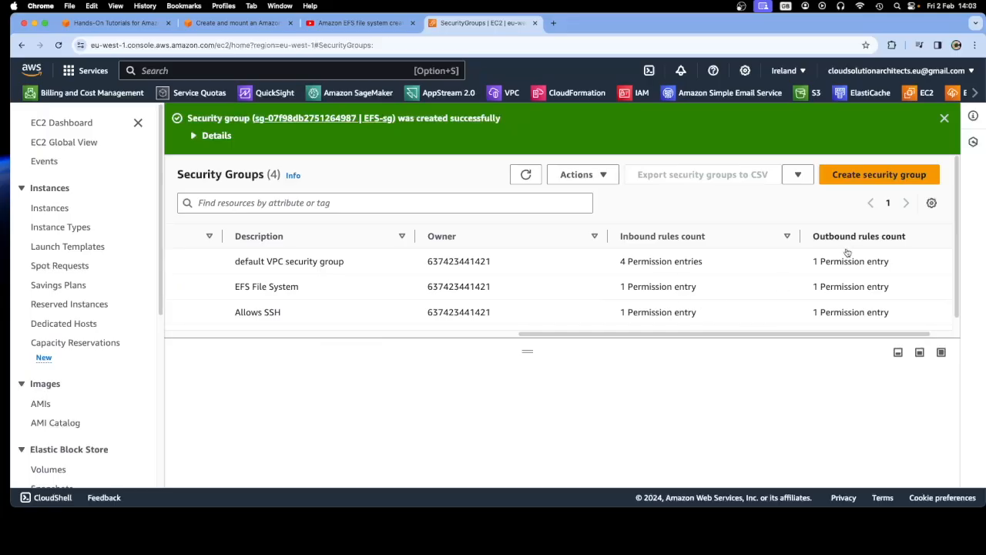
pyautogui.moveTo(772, 333); pyautogui.dragTo(326, 323)
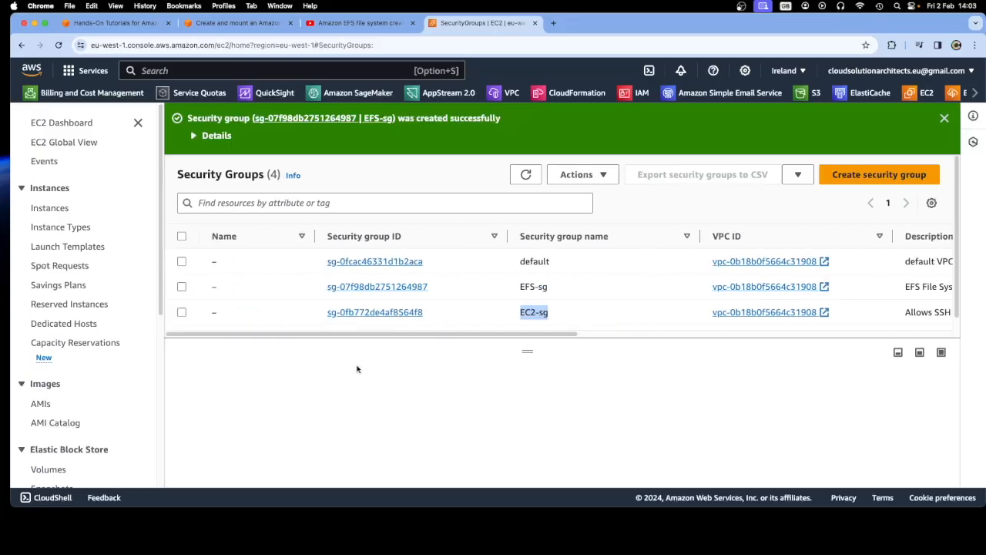
# - Read the instructions of tutorial Step 2 on creating the EFS file system
pyautogui.hotkey('ctrl', 'shift', 'Tab')
pyautogui.hotkey('ctrl', 'shift', 'Tab')
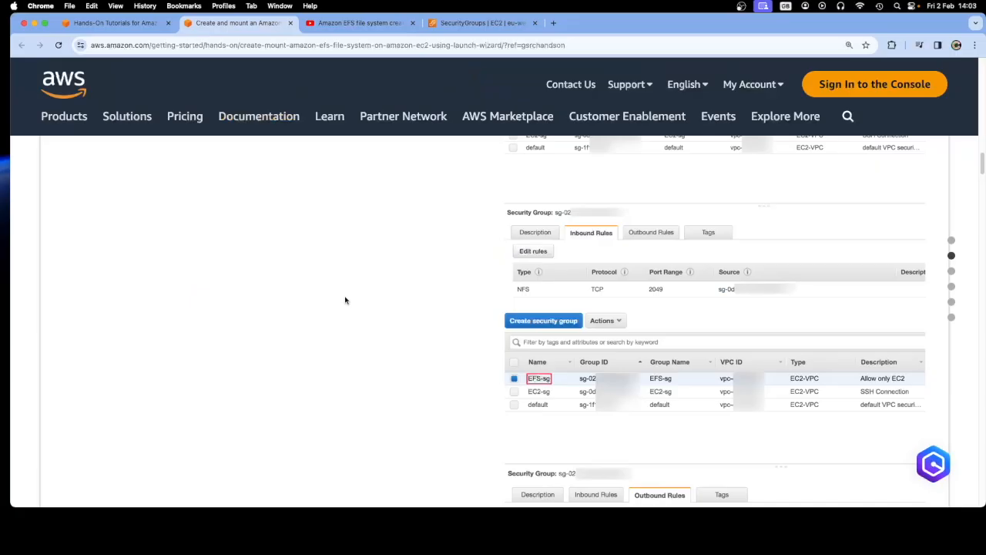
pyautogui.scroll(-8, 336, 328)
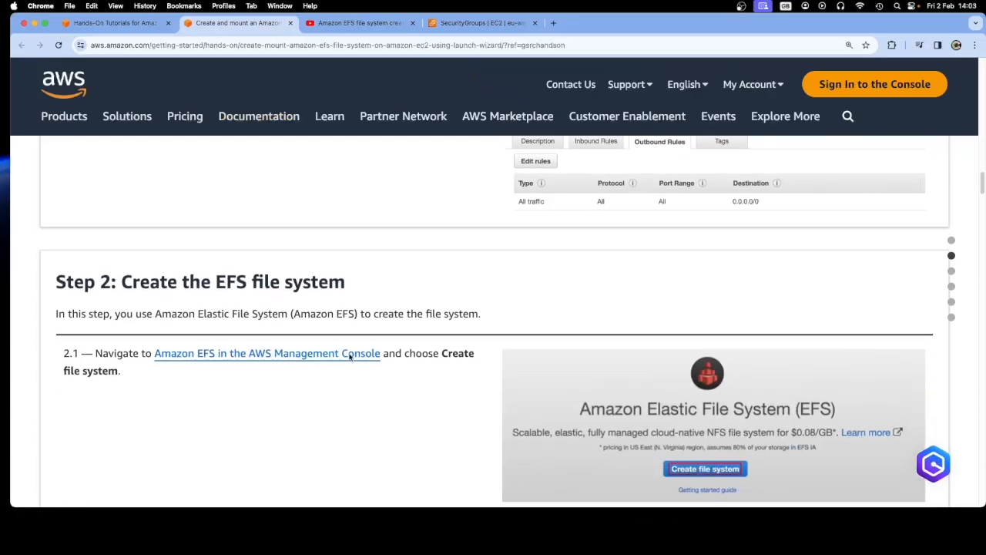
pyautogui.moveTo(127, 216); pyautogui.dragTo(333, 218)
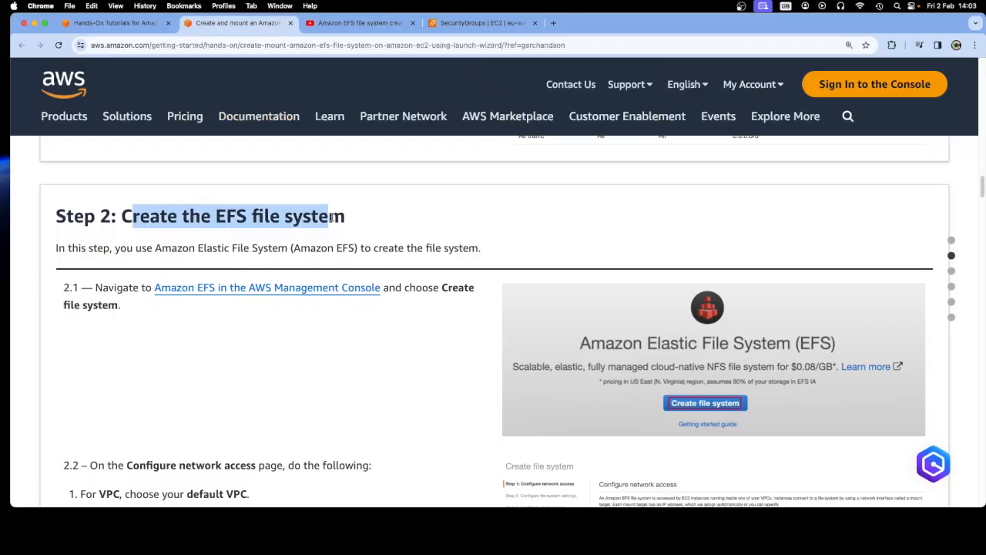
pyautogui.click(349, 358)
pyautogui.scroll(-3, 350, 358)
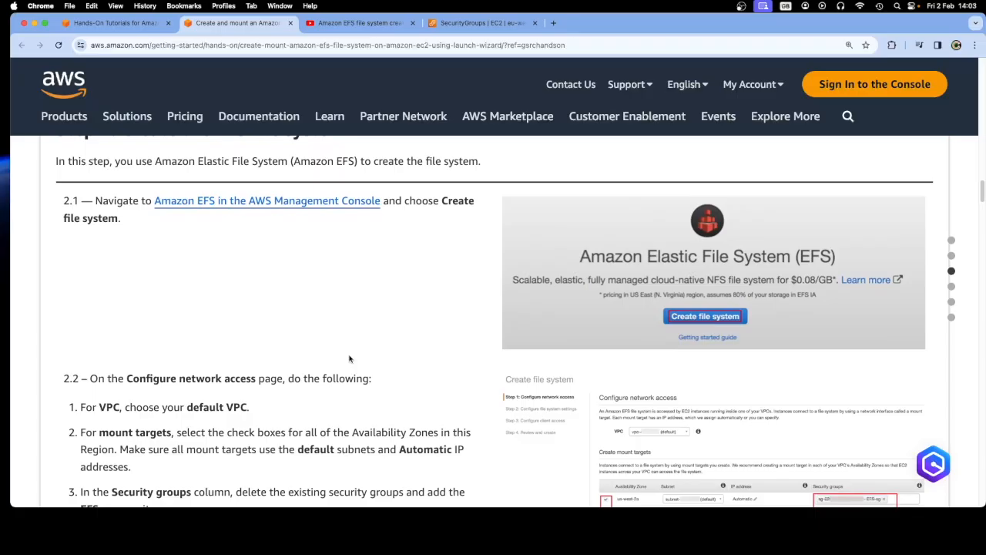
# - Search the AWS console for EFS, add the service to the favourites, and open its start page without the announcement banner
pyautogui.click(480, 23)
pyautogui.click(154, 71)
pyautogui.write('EFS')
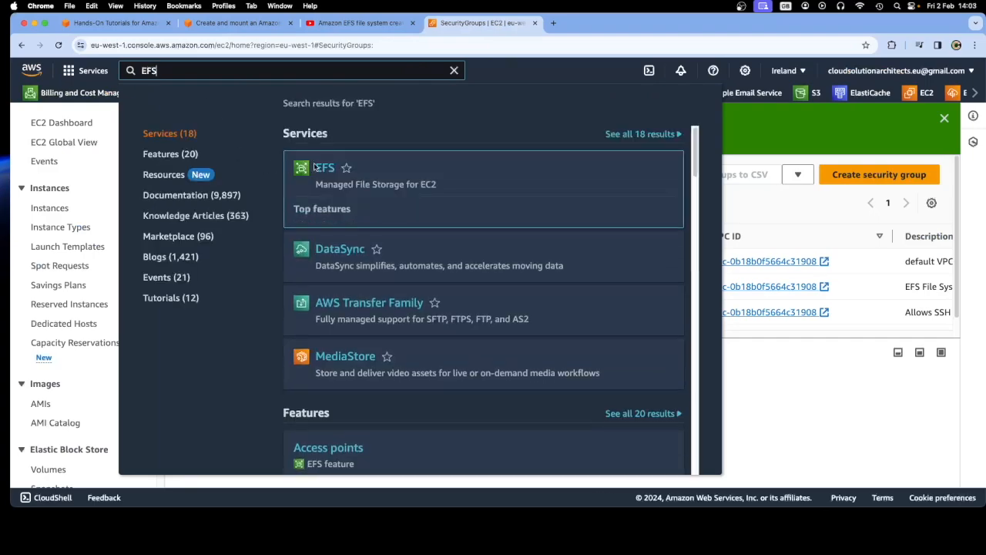
pyautogui.click(346, 167)
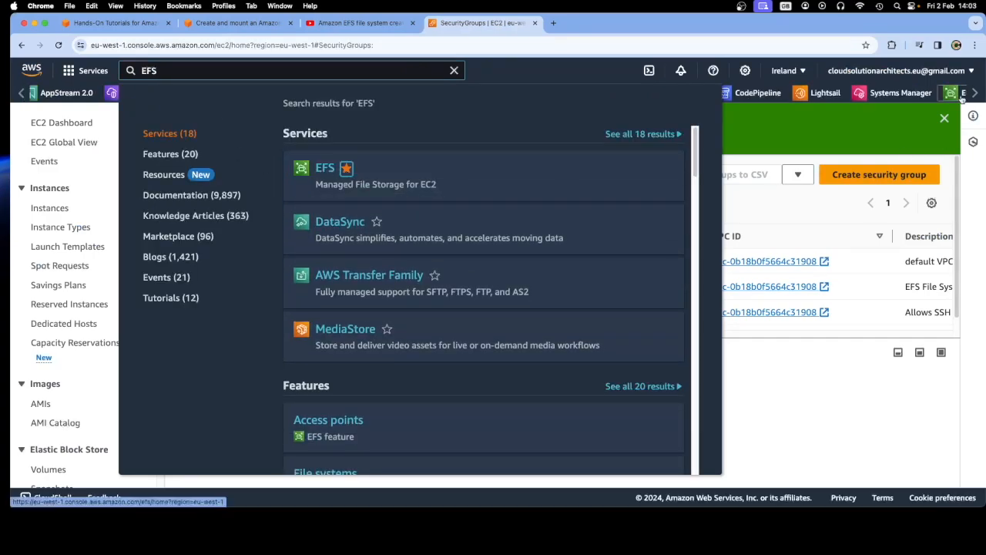
pyautogui.click(962, 94)
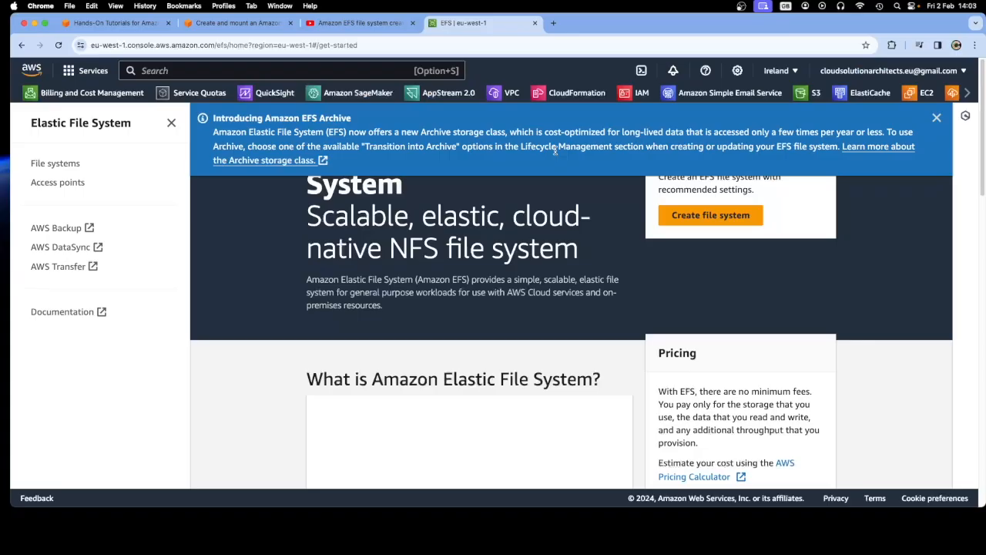
pyautogui.click(937, 117)
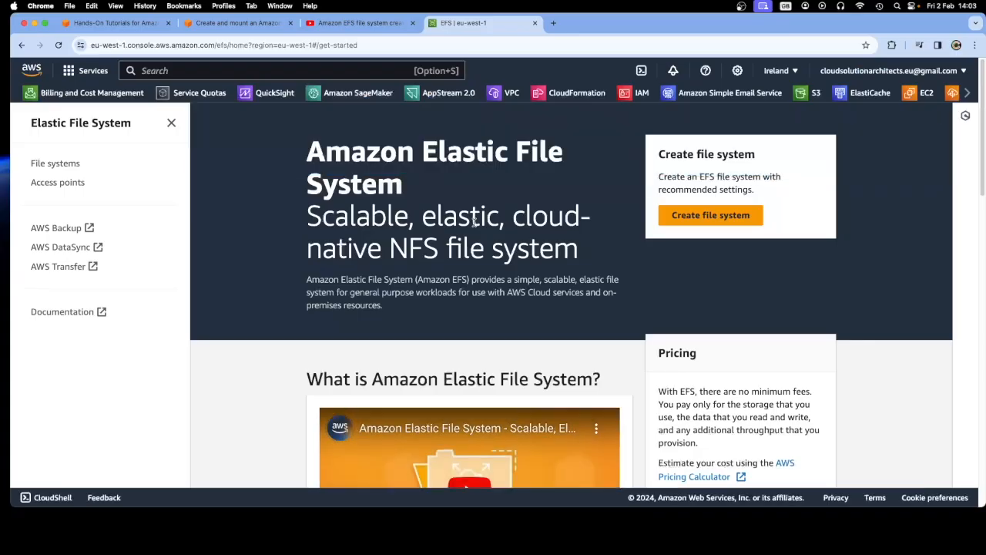
# - Check tutorial instructions 2.1 and 2.2, and start creating a new EFS file system in the console
pyautogui.click(228, 24)
pyautogui.scroll(-2, 370, 297)
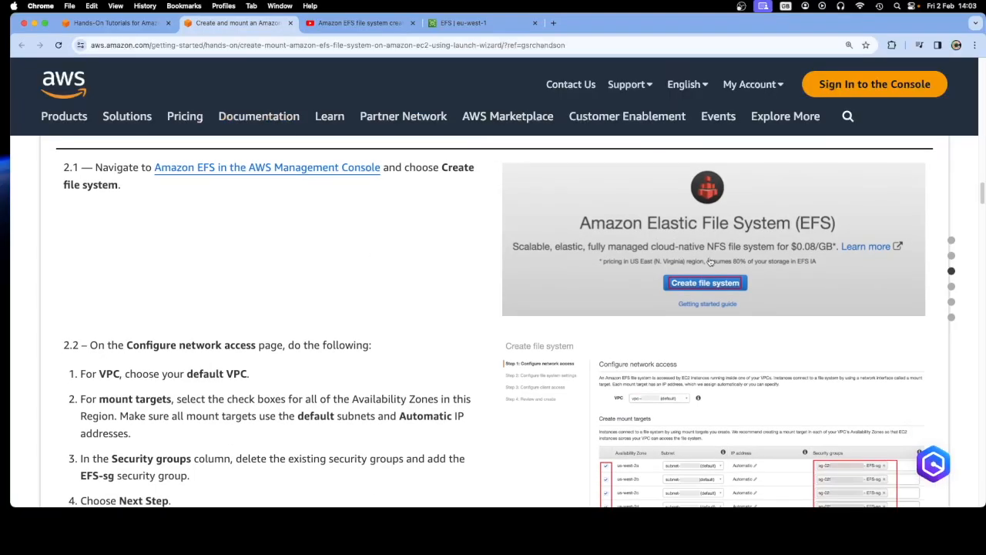
pyautogui.scroll(-3, 378, 293)
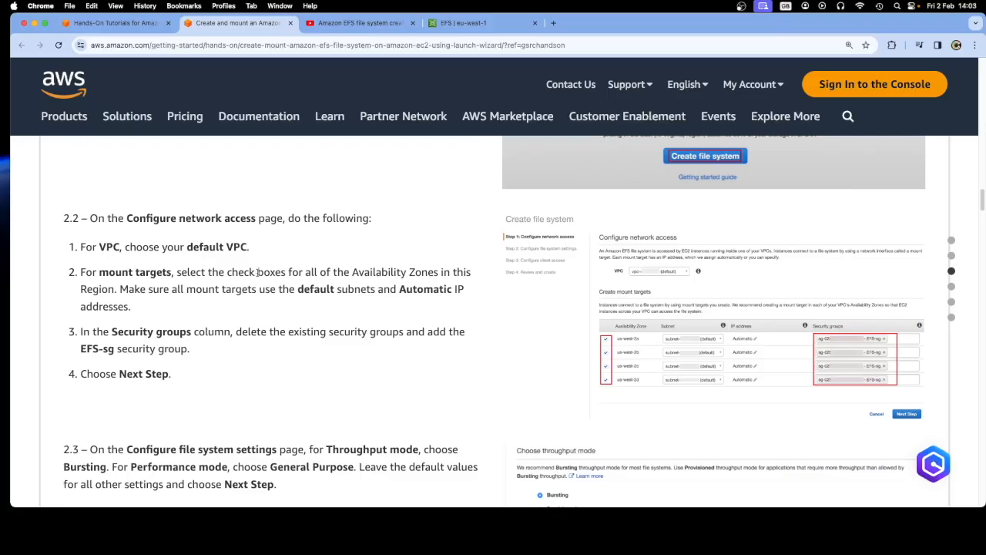
pyautogui.click(474, 23)
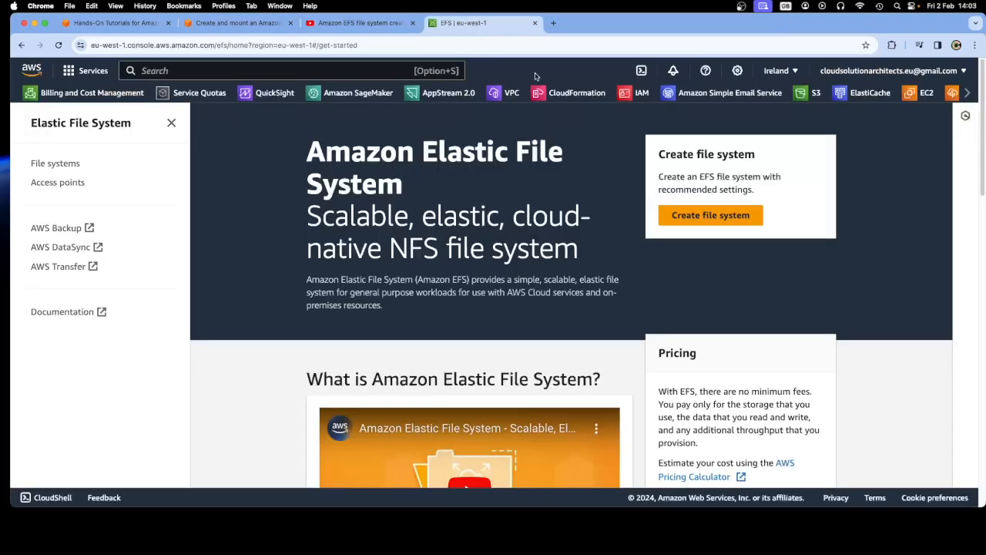
pyautogui.click(697, 220)
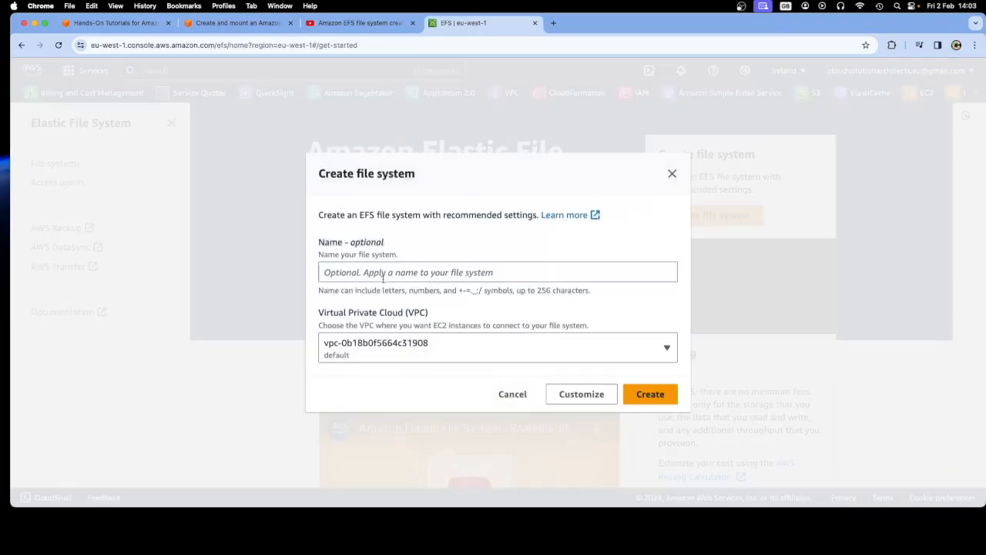
# - Reread tutorial section 2.2 and open the customized file system settings with the name left blank and the default VPC
pyautogui.click(239, 23)
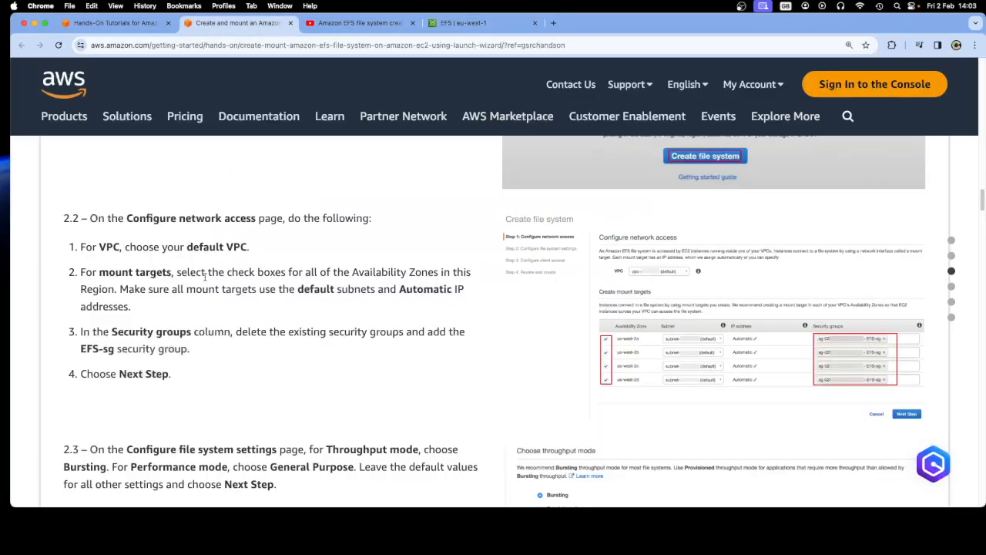
pyautogui.scroll(-1, 241, 283)
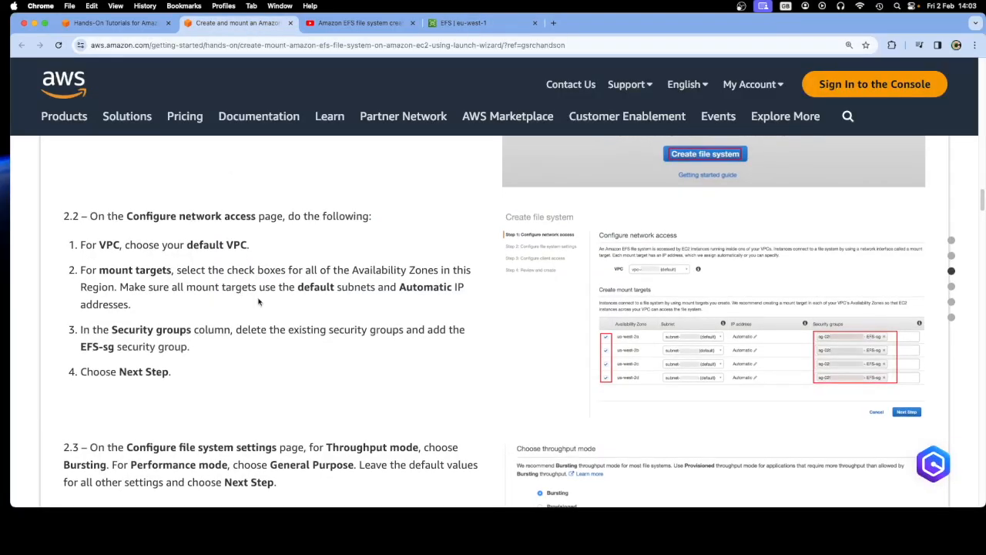
pyautogui.scroll(5, 258, 302)
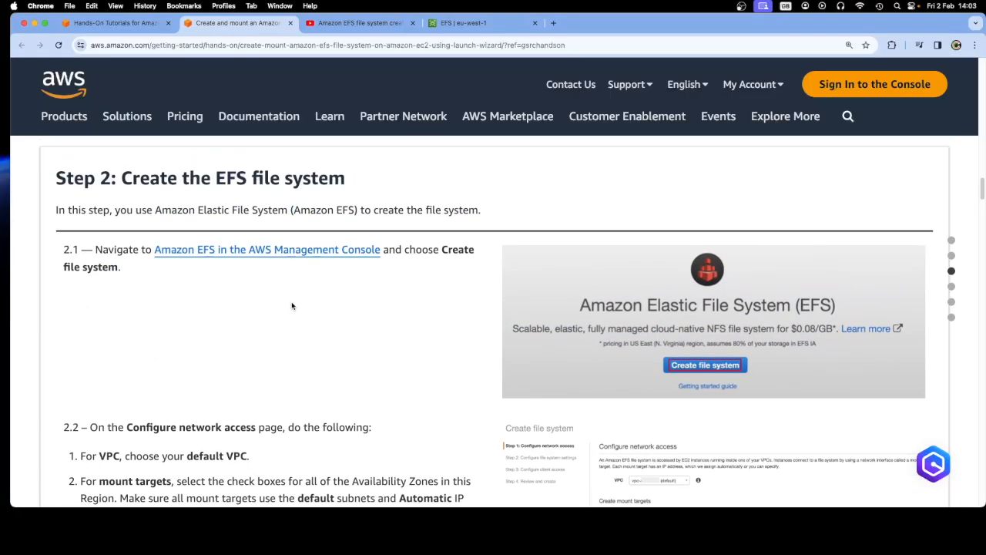
pyautogui.scroll(-3, 292, 306)
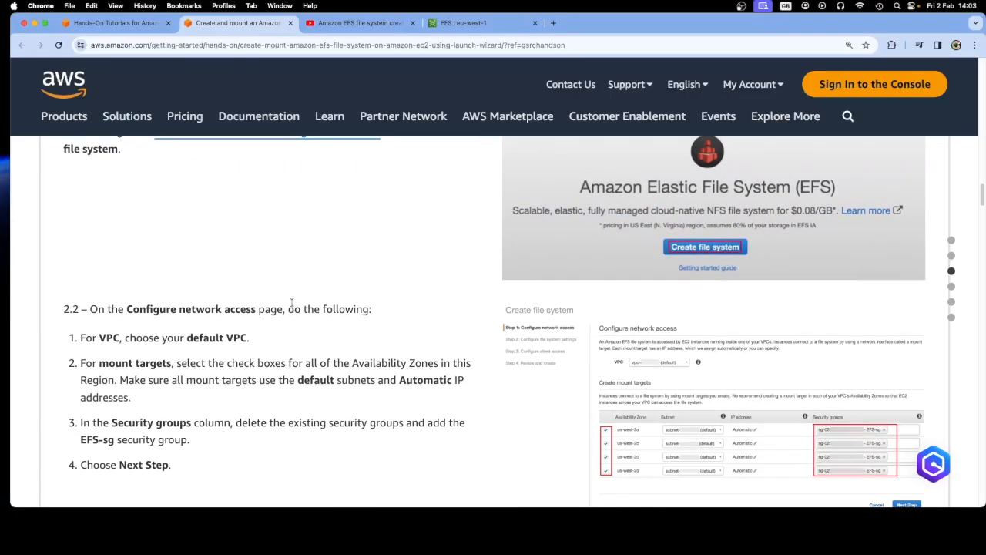
pyautogui.scroll(-3, 292, 305)
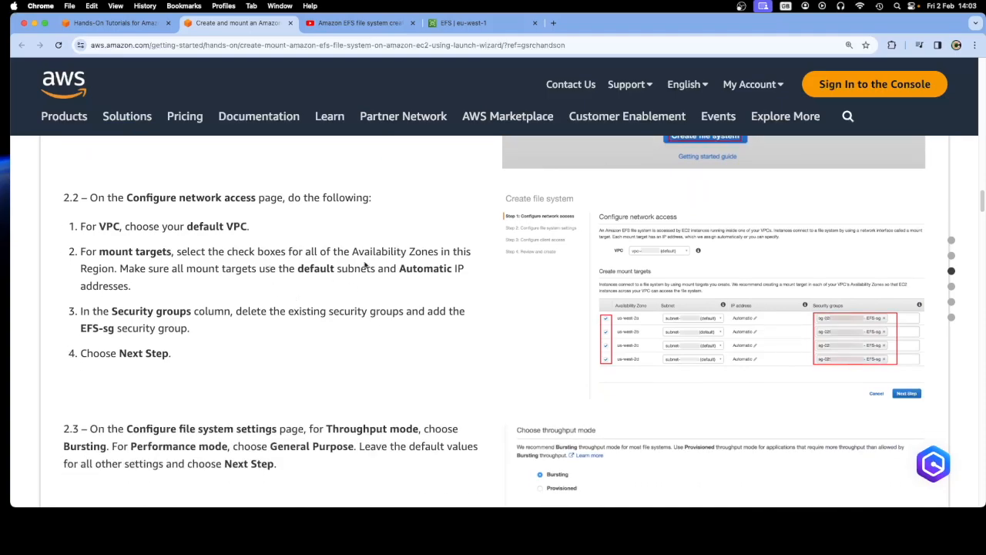
pyautogui.click(461, 23)
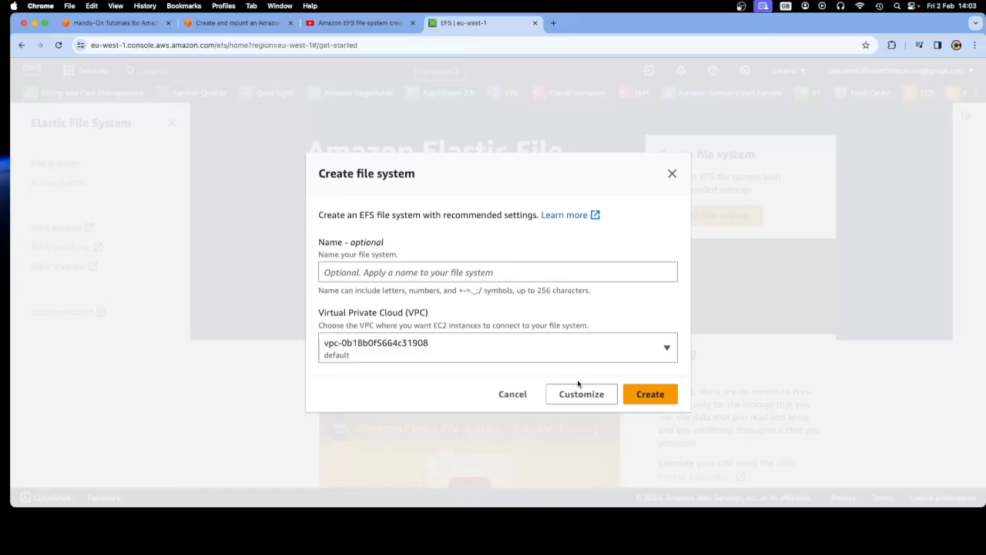
pyautogui.click(371, 270)
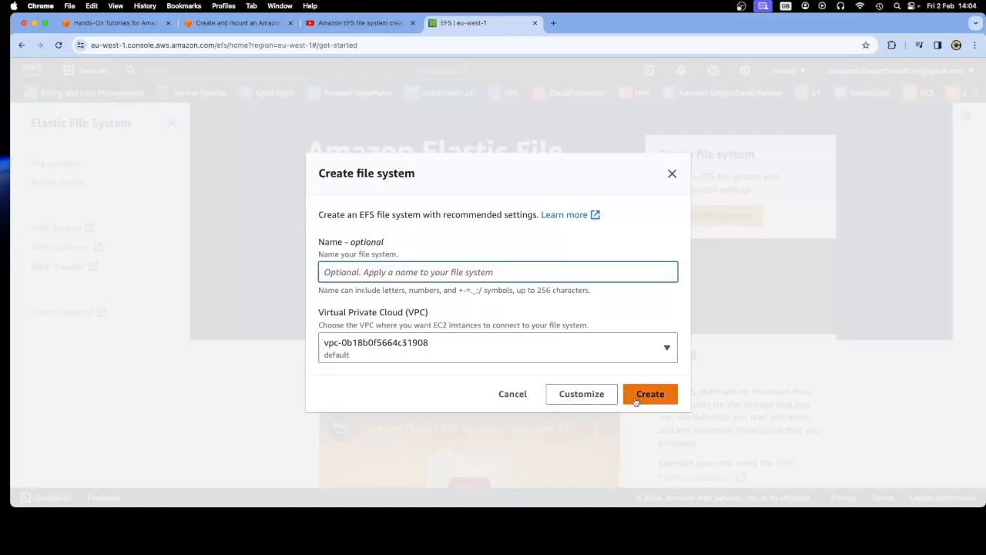
pyautogui.click(570, 396)
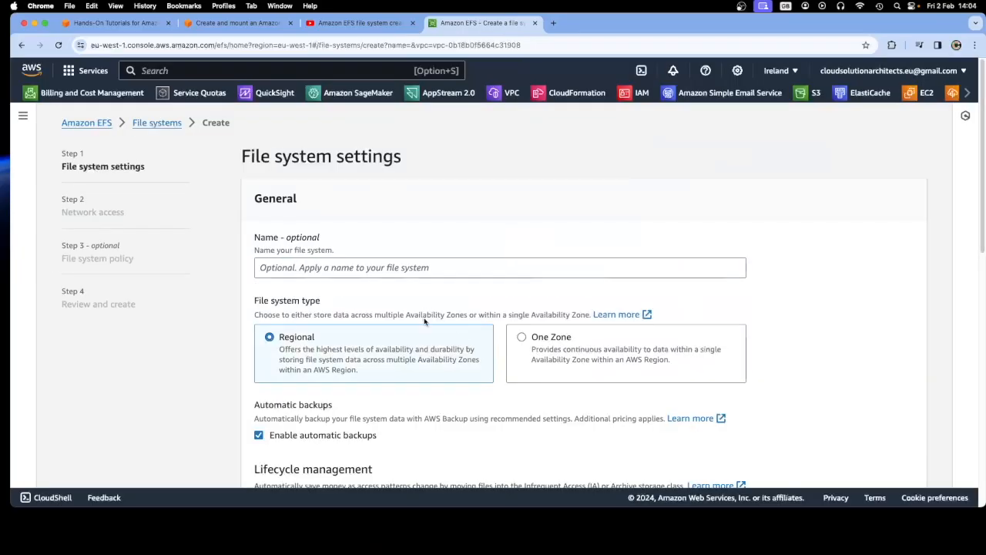
pyautogui.scroll(-5, 421, 326)
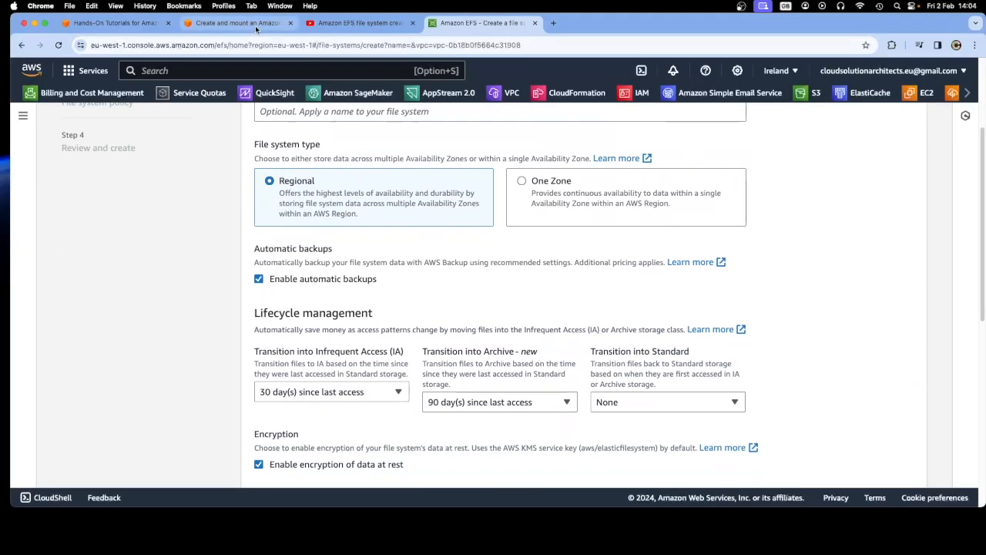
# - Review tutorial sections 1.5 to 2.2 for the Configure network access page and the VPC choice
pyautogui.click(235, 24)
pyautogui.moveTo(89, 198); pyautogui.dragTo(281, 200)
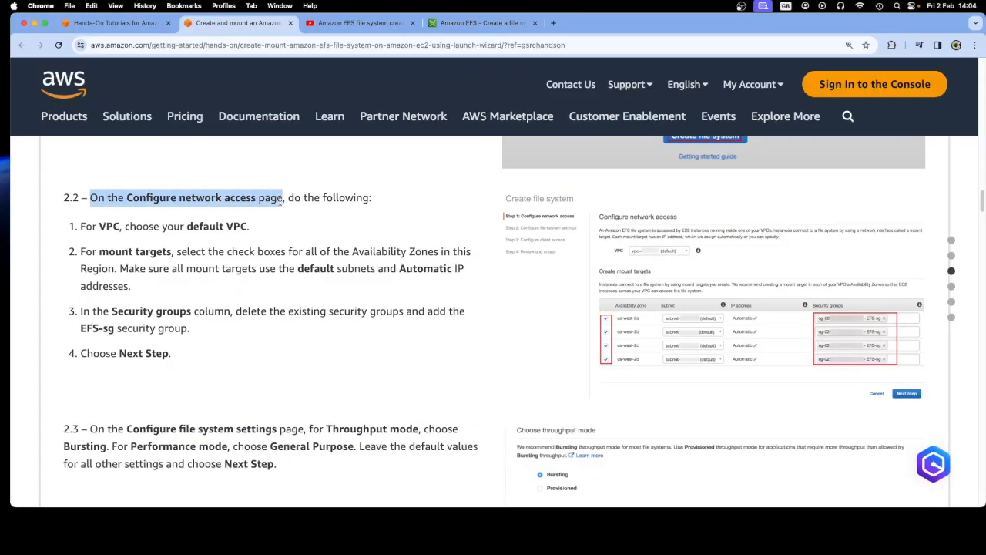
pyautogui.scroll(5, 316, 245)
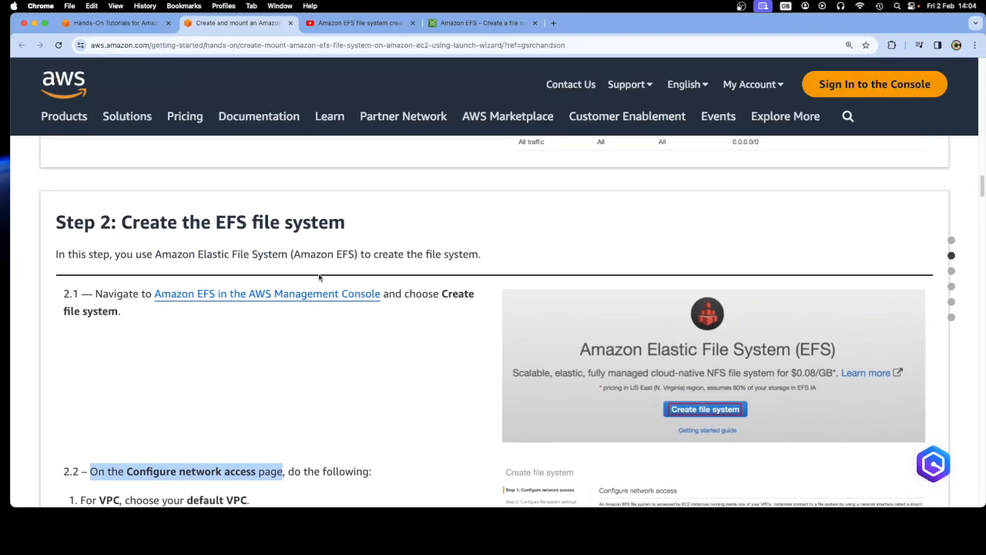
pyautogui.scroll(4, 319, 278)
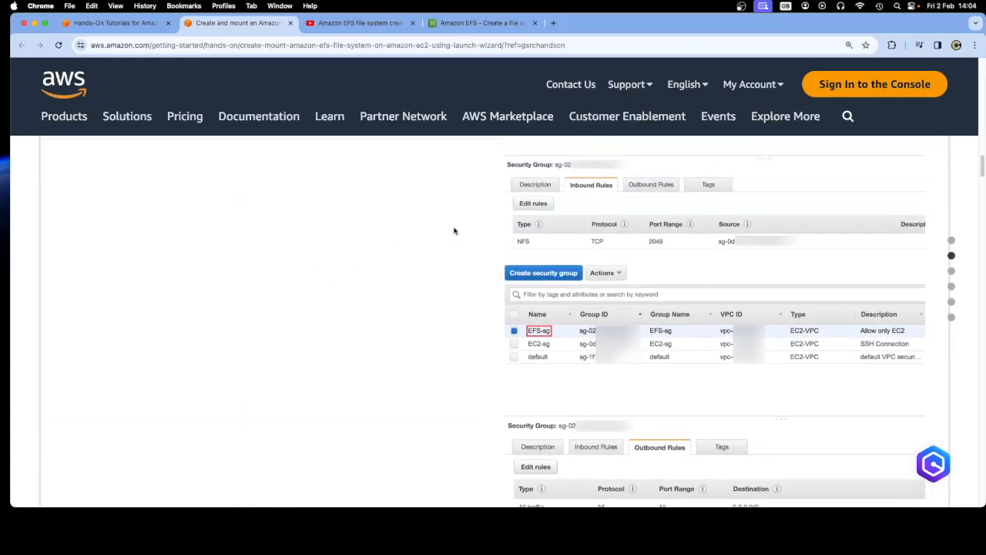
pyautogui.scroll(2, 410, 235)
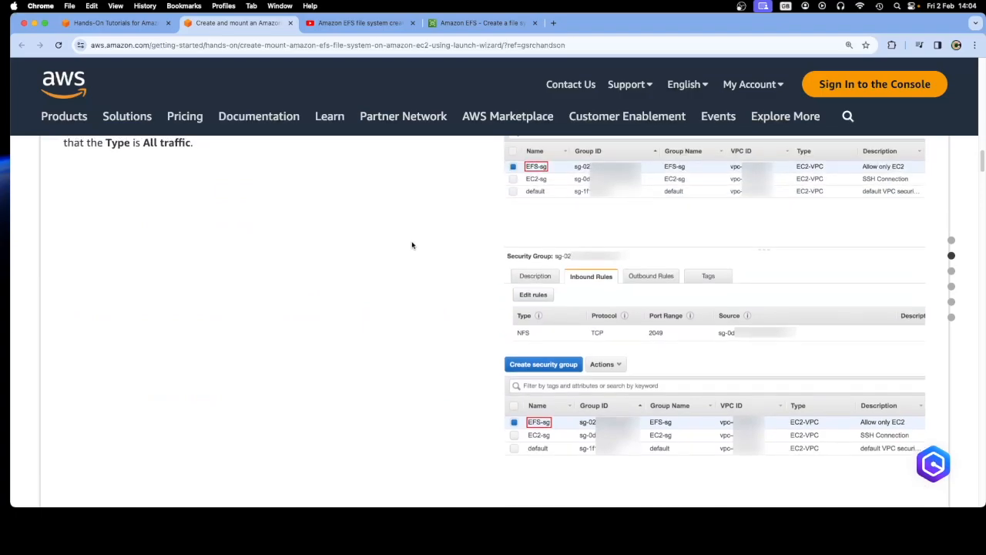
pyautogui.scroll(2, 413, 245)
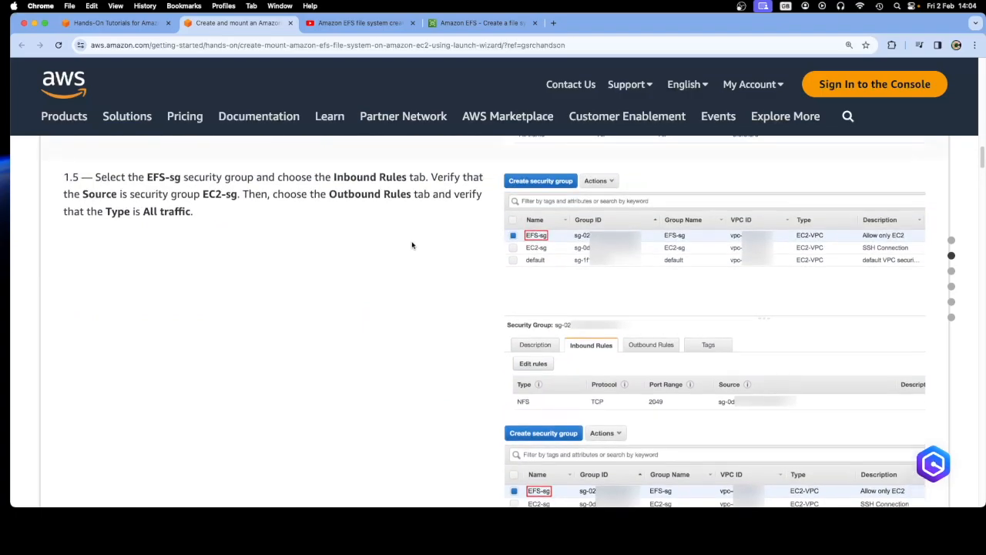
pyautogui.scroll(-1, 412, 245)
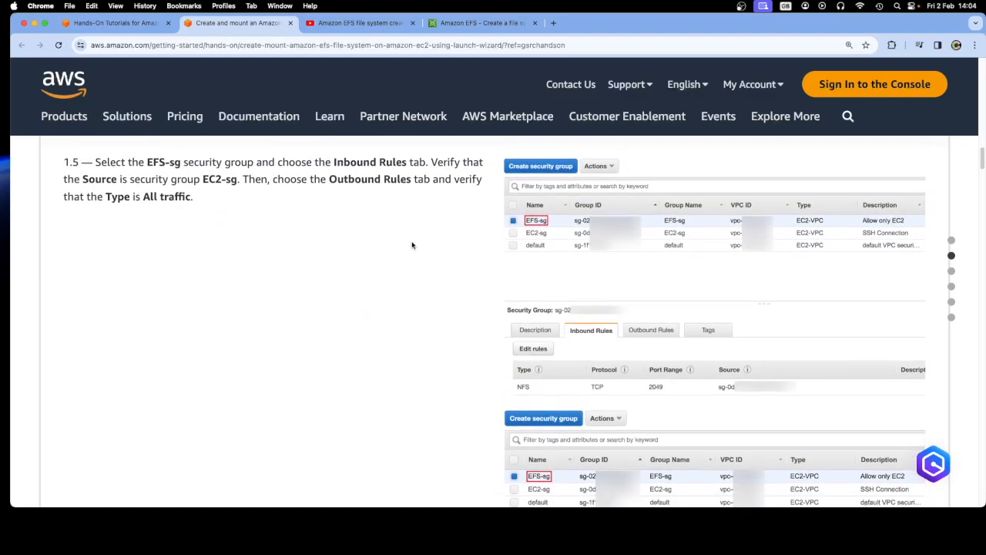
pyautogui.scroll(-5, 413, 245)
pyautogui.scroll(-3, 412, 245)
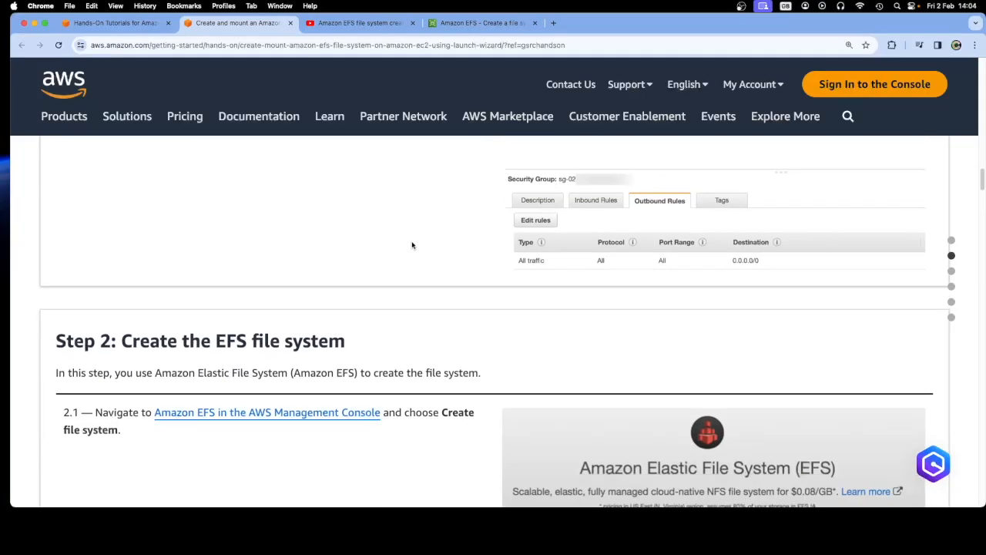
pyautogui.scroll(-3, 407, 251)
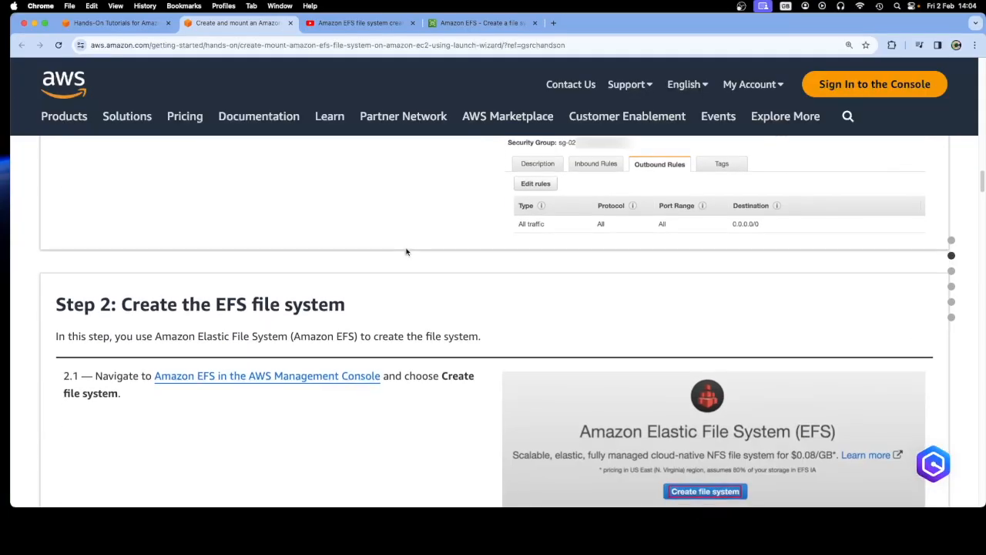
pyautogui.scroll(-1, 407, 251)
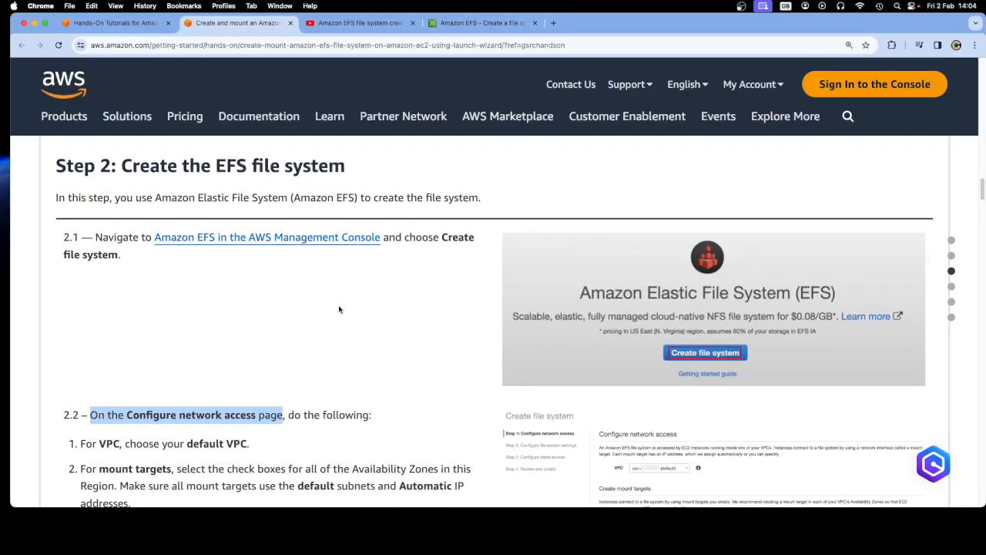
pyautogui.scroll(-1, 339, 309)
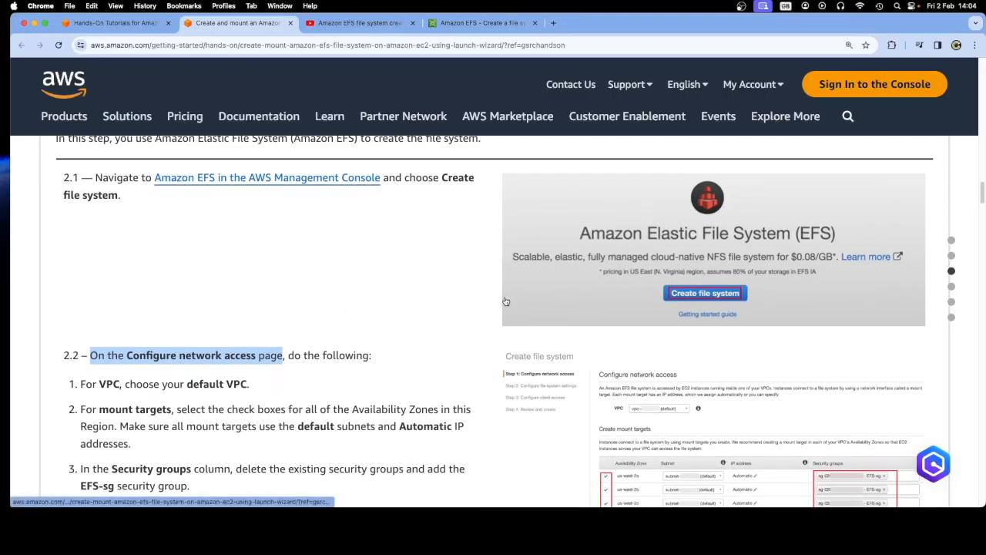
pyautogui.scroll(-3, 477, 308)
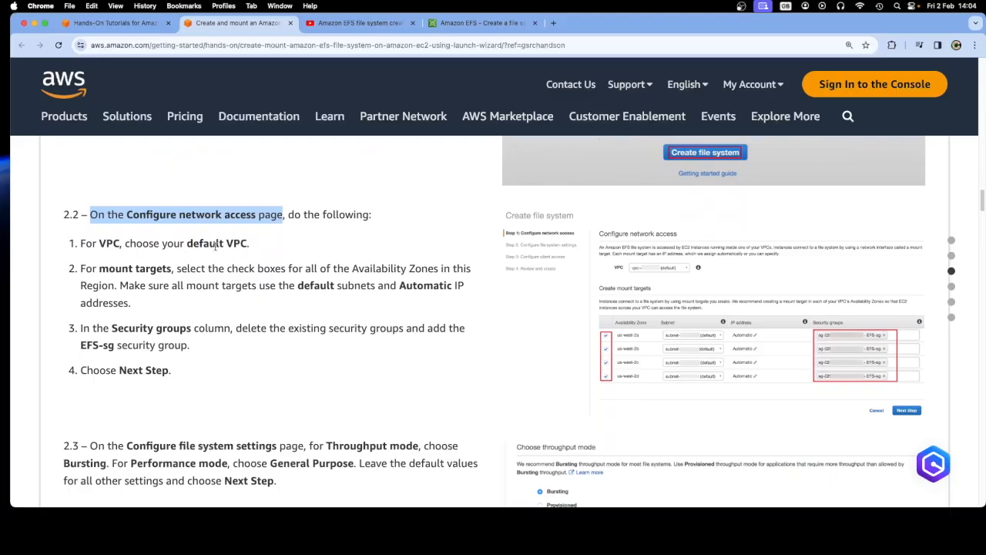
pyautogui.moveTo(250, 243); pyautogui.dragTo(100, 244)
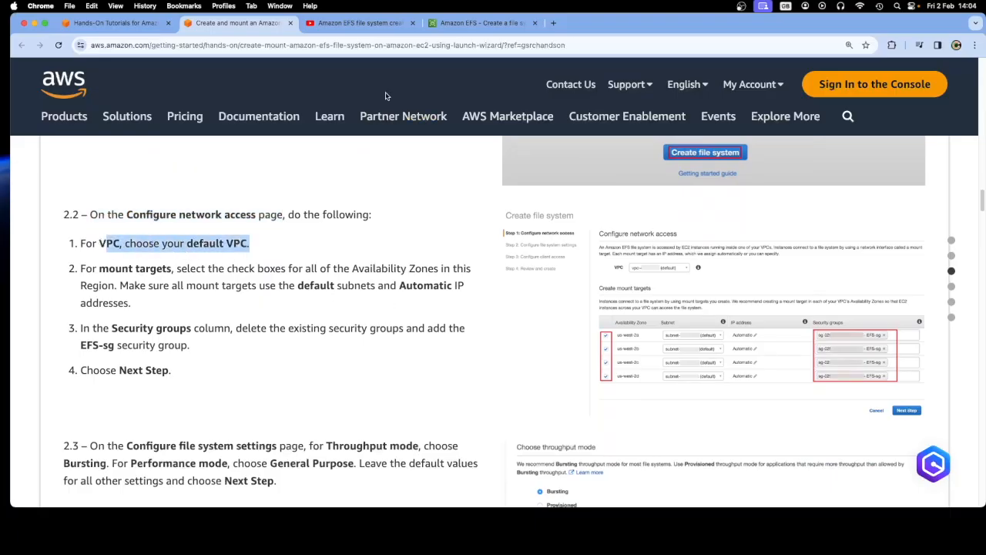
# - Look over the file system settings, keep the defaults, and continue to the network access settings with the mount targets
pyautogui.click(451, 28)
pyautogui.scroll(-10, 412, 303)
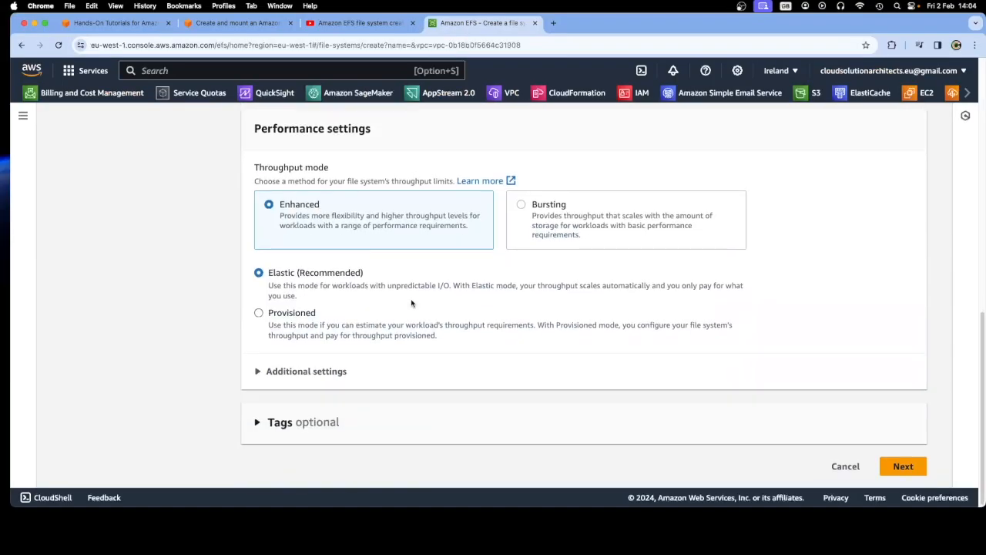
pyautogui.scroll(10, 411, 303)
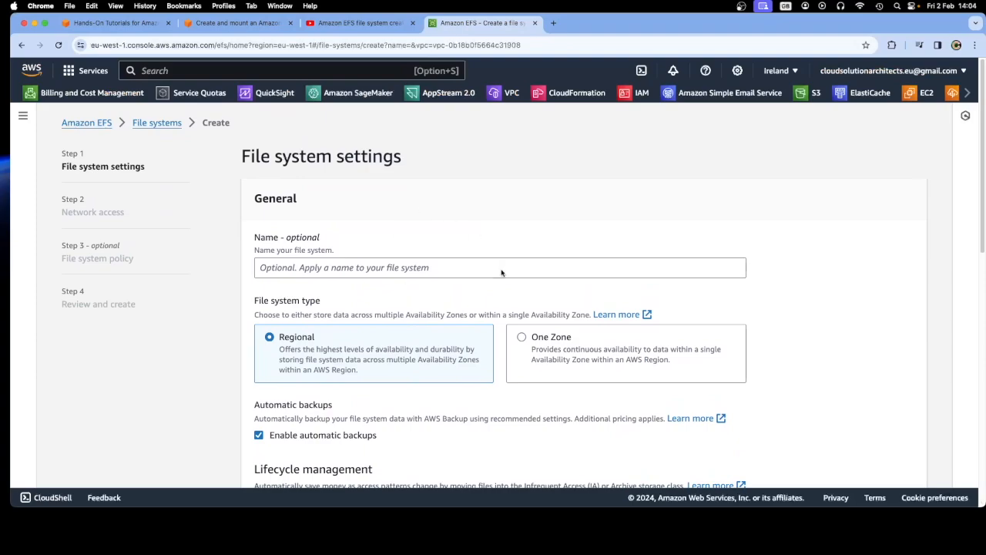
pyautogui.scroll(-10, 516, 295)
pyautogui.click(903, 466)
pyautogui.scroll(-3, 405, 318)
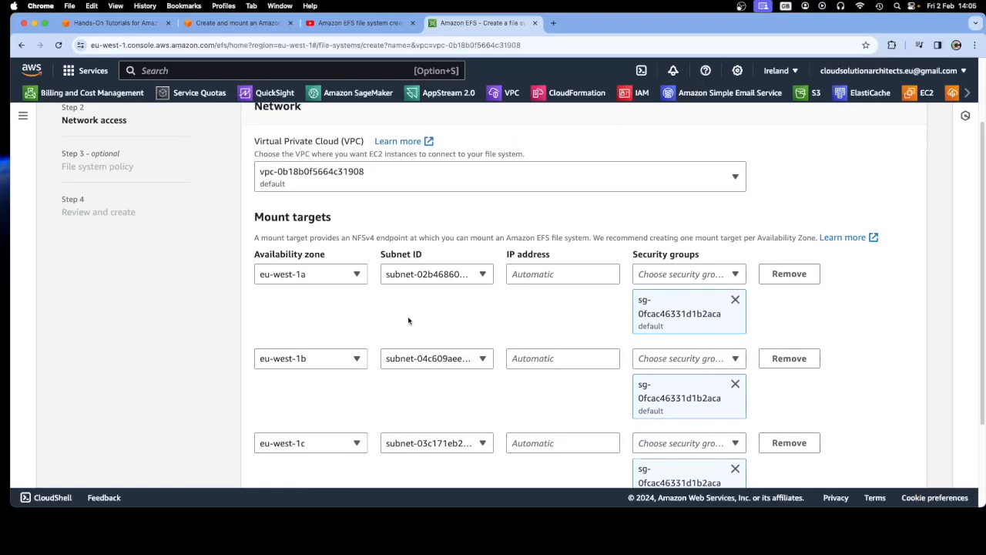
# - Compare the mount targets' zones, subnets, IP addresses and security groups with tutorial section 2.2, including its EFS-sg instruction
pyautogui.click(235, 22)
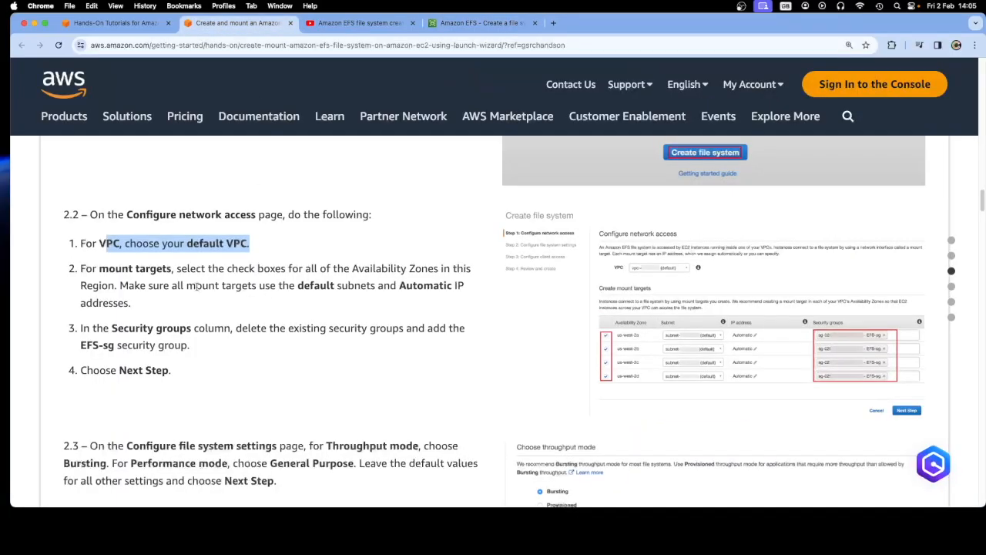
pyautogui.click(116, 263)
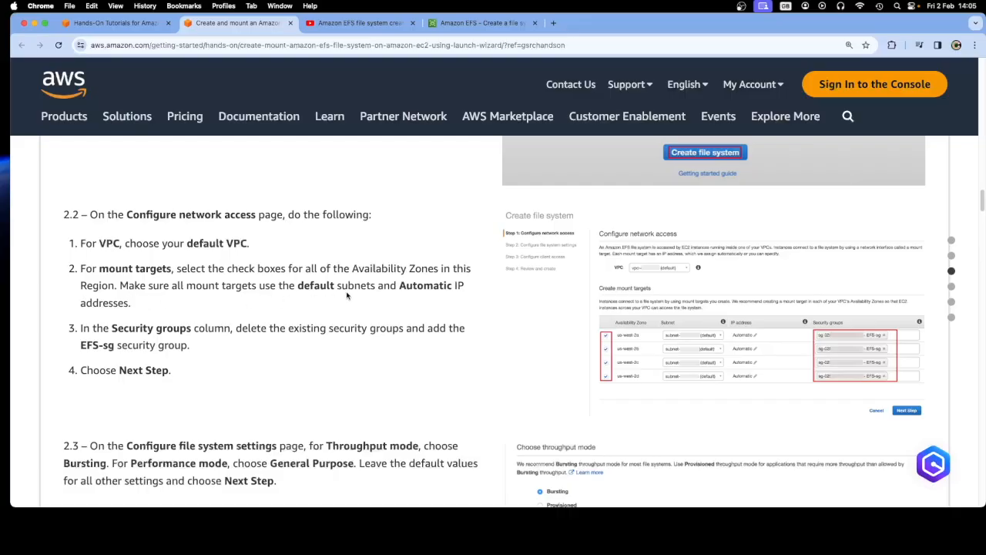
pyautogui.click(461, 24)
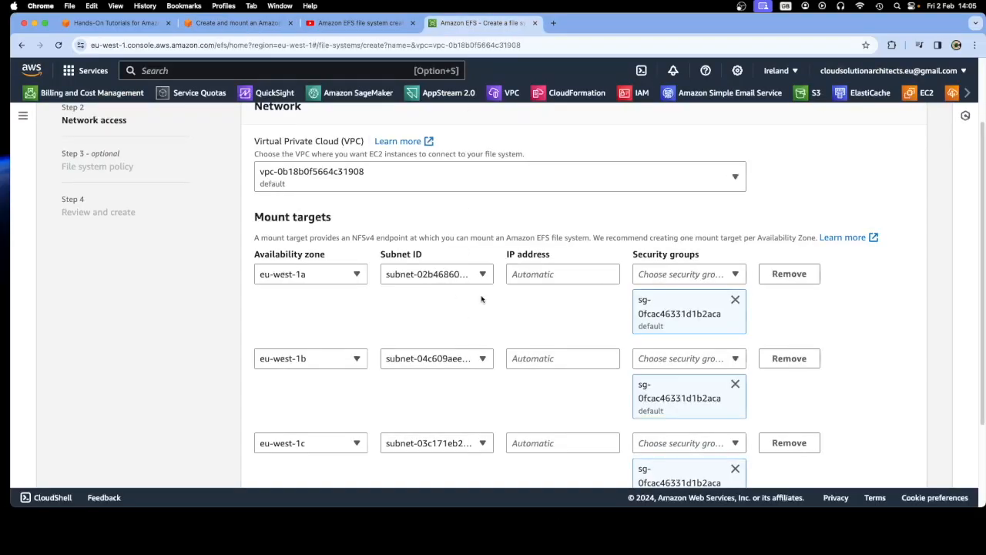
pyautogui.scroll(-3, 454, 332)
pyautogui.scroll(3, 456, 332)
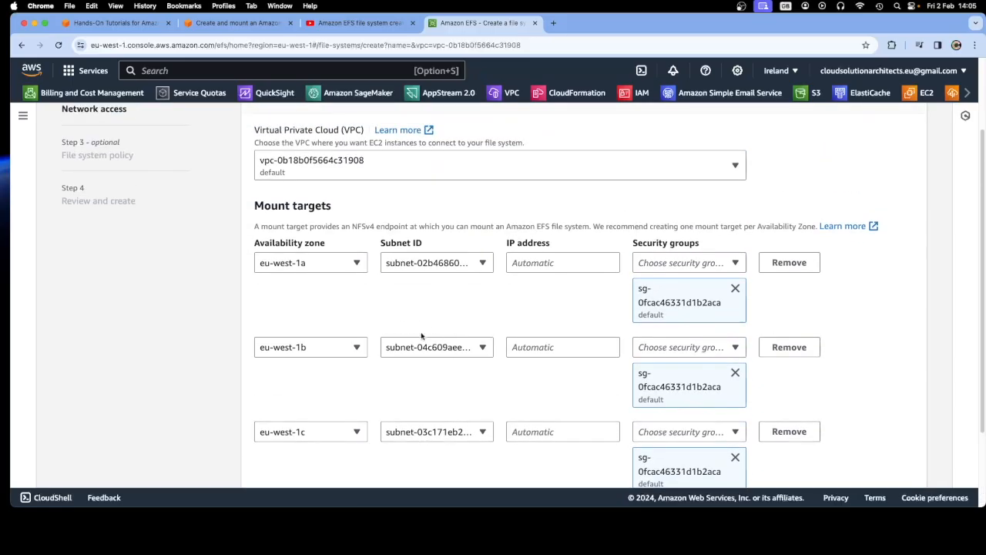
pyautogui.click(227, 23)
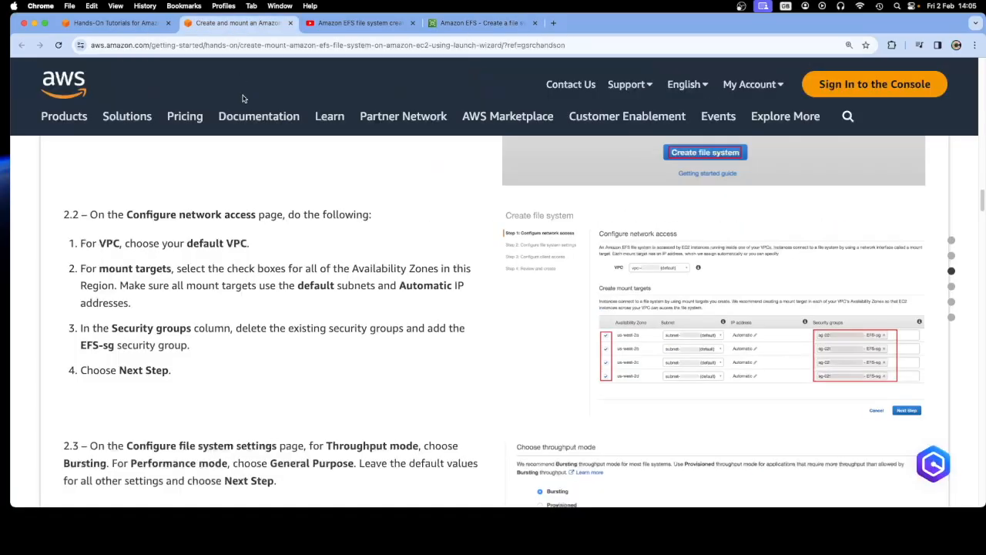
pyautogui.scroll(-3, 332, 354)
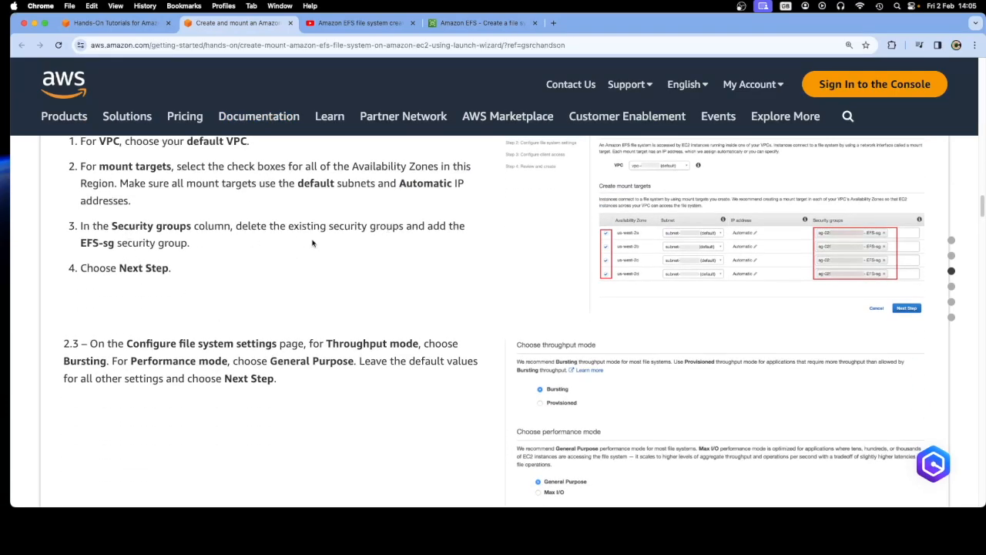
pyautogui.moveTo(116, 242); pyautogui.dragTo(82, 244)
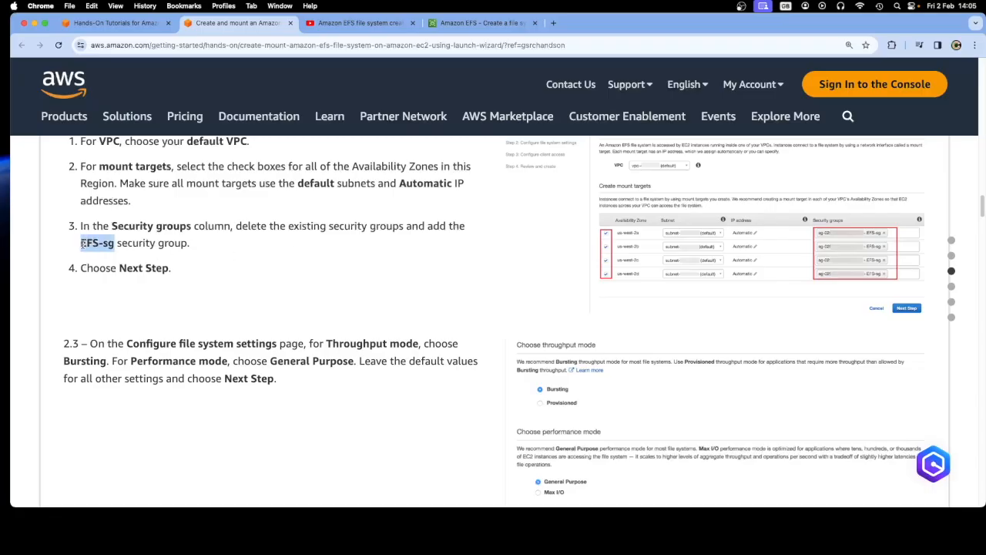
# - Copy the EFS-sg name from the tutorial and remove the default security group from all three mount targets
pyautogui.rightClick(88, 243)
pyautogui.click(104, 262)
pyautogui.click(482, 25)
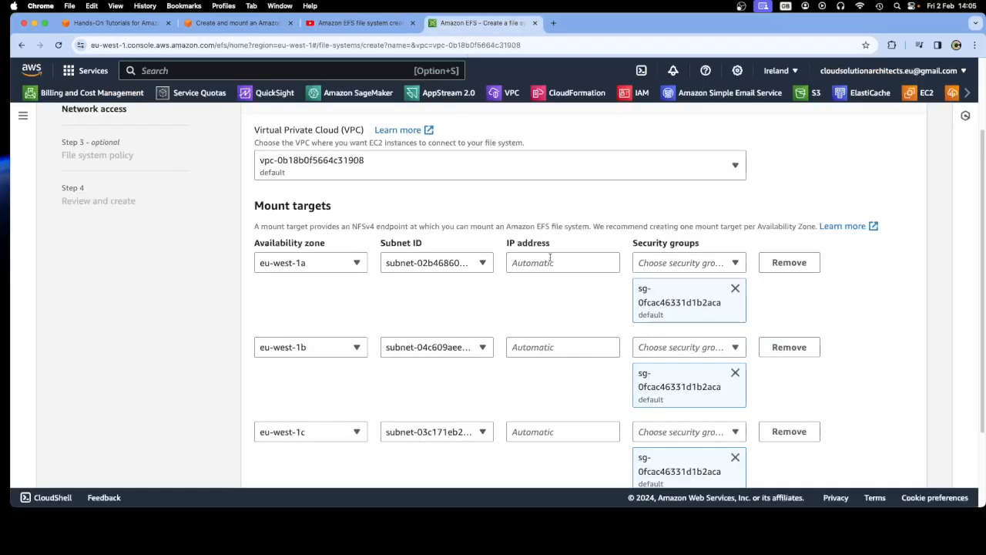
pyautogui.click(735, 289)
pyautogui.click(734, 319)
pyautogui.click(736, 356)
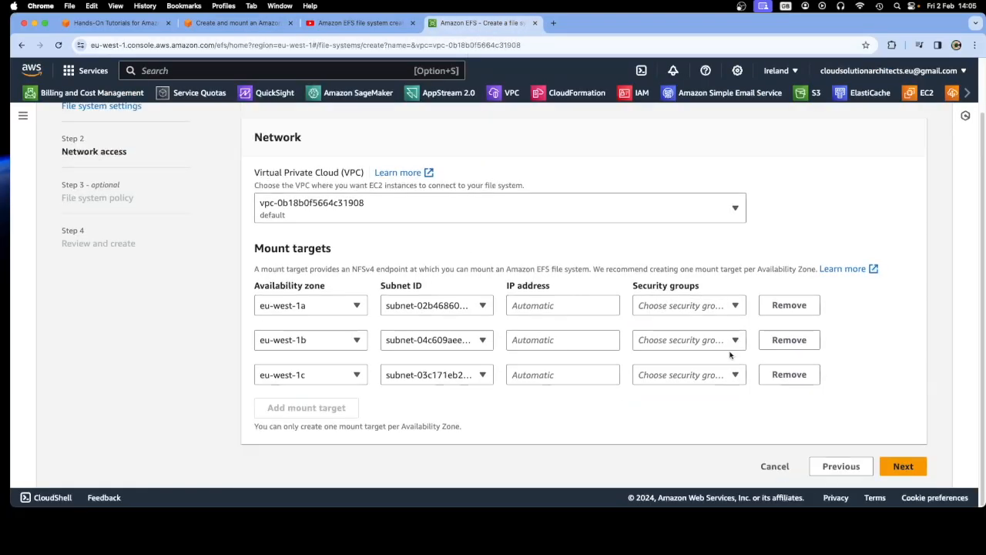
# - Find the EFS-sg security group and assign it to the eu-west-1a mount target
pyautogui.click(649, 306)
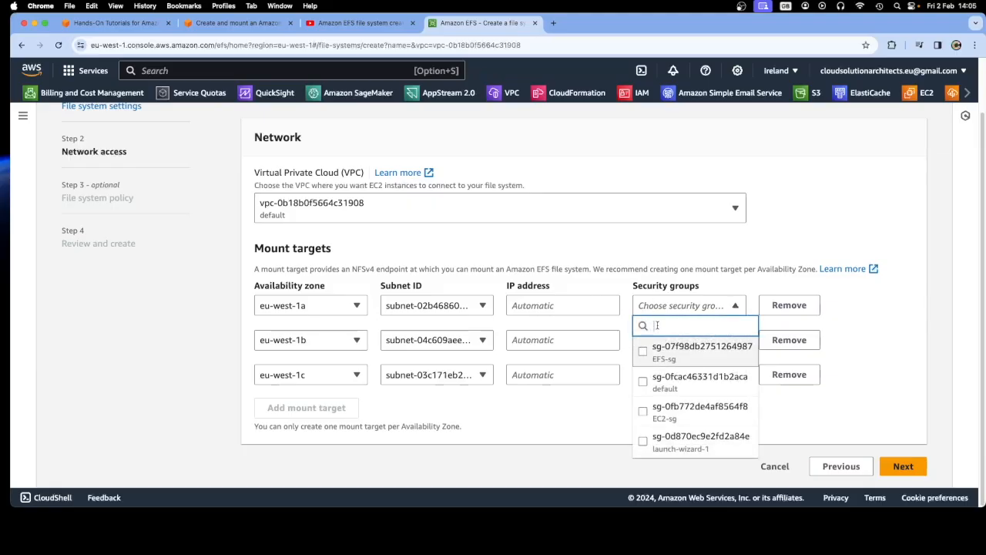
pyautogui.write('EFS-sg')
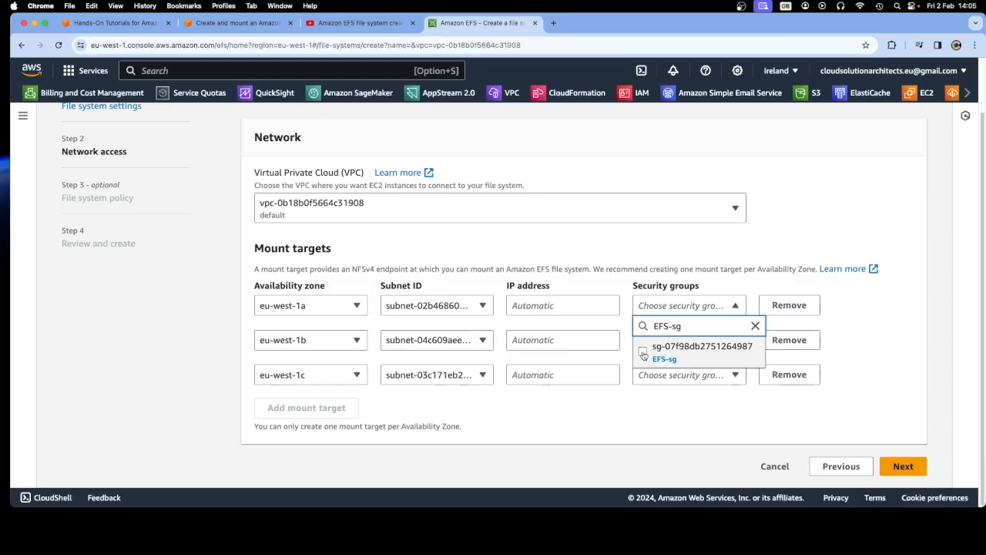
pyautogui.click(644, 355)
pyautogui.click(597, 356)
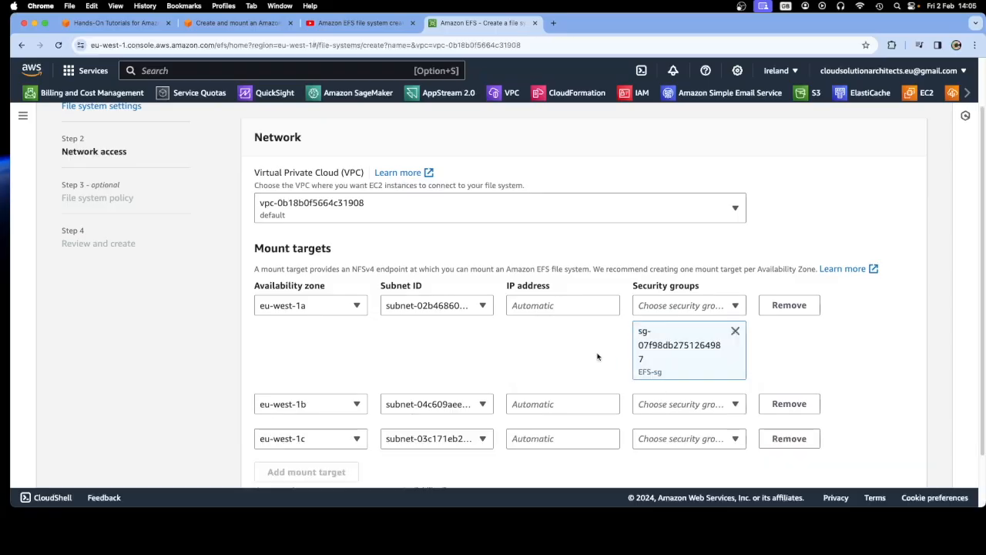
pyautogui.scroll(-2, 597, 356)
pyautogui.click(657, 339)
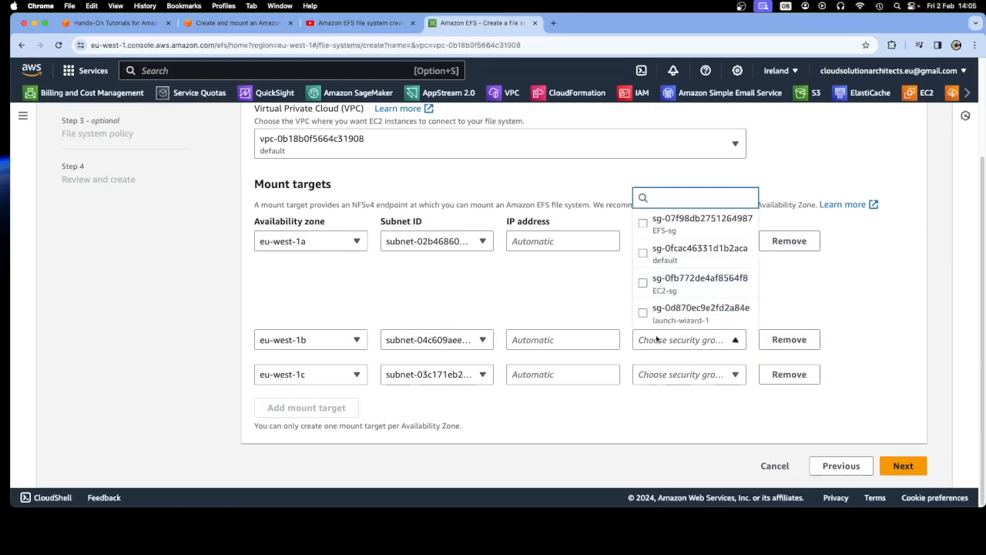
pyautogui.click(644, 284)
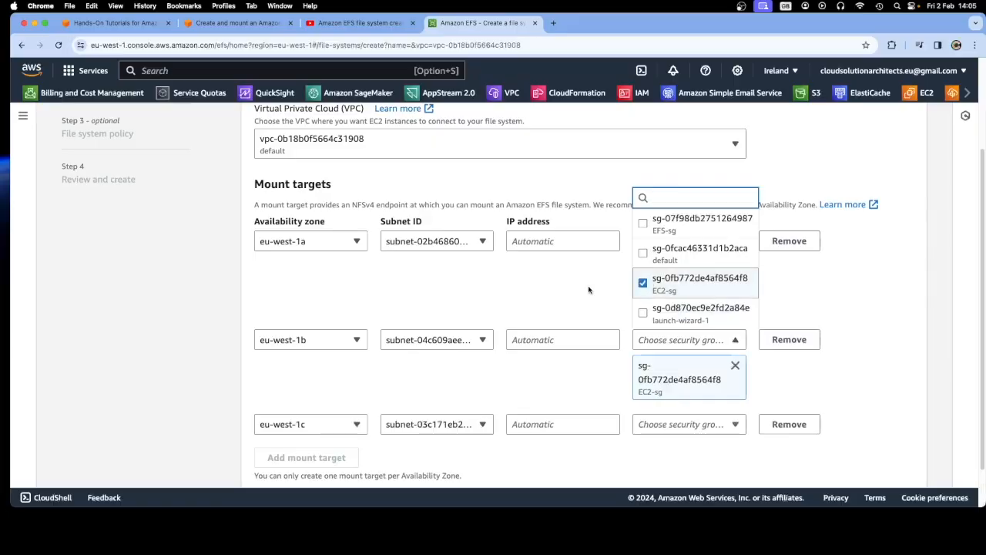
pyautogui.click(589, 291)
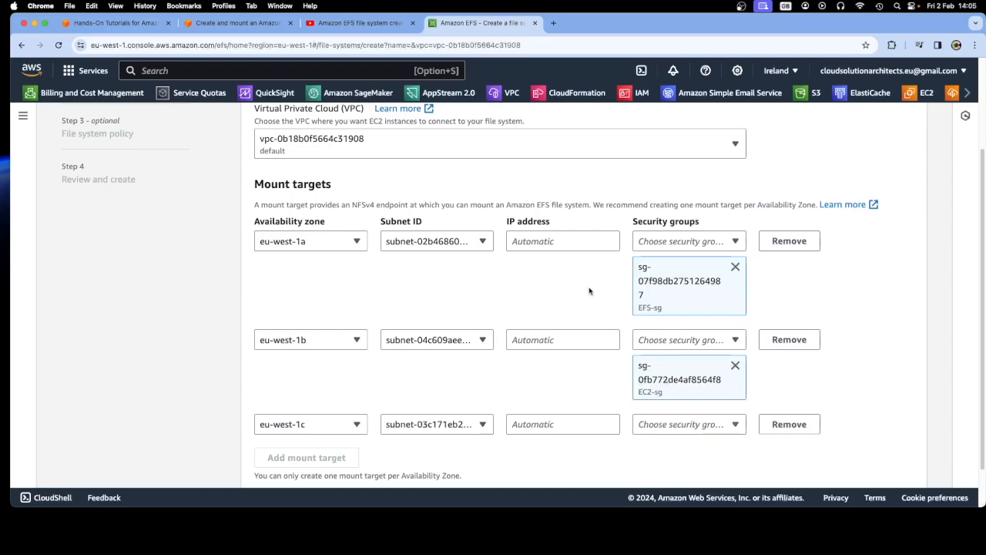
pyautogui.click(735, 365)
# - Find the EFS-sg security group and assign it to the eu-west-1b mount target
pyautogui.click(641, 342)
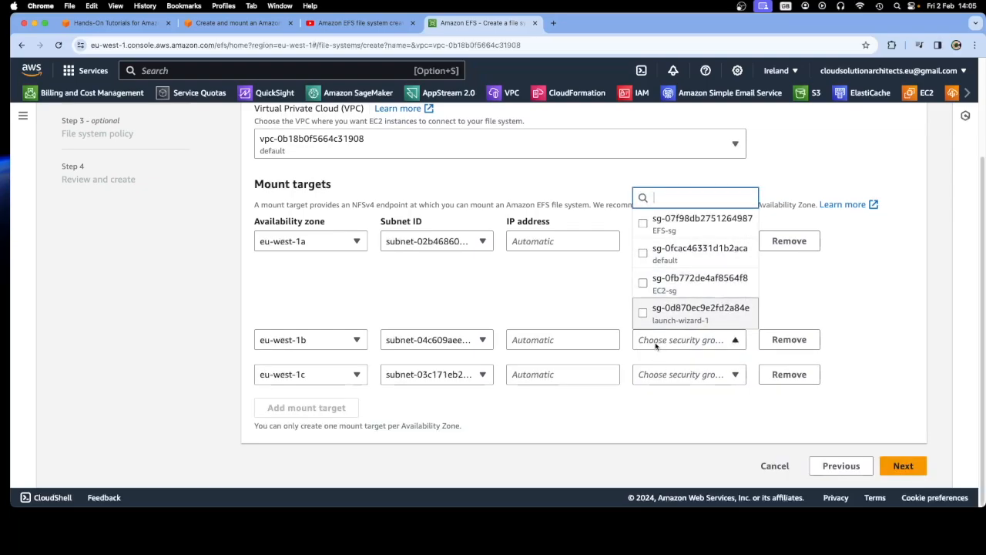
pyautogui.write('EFS-sg')
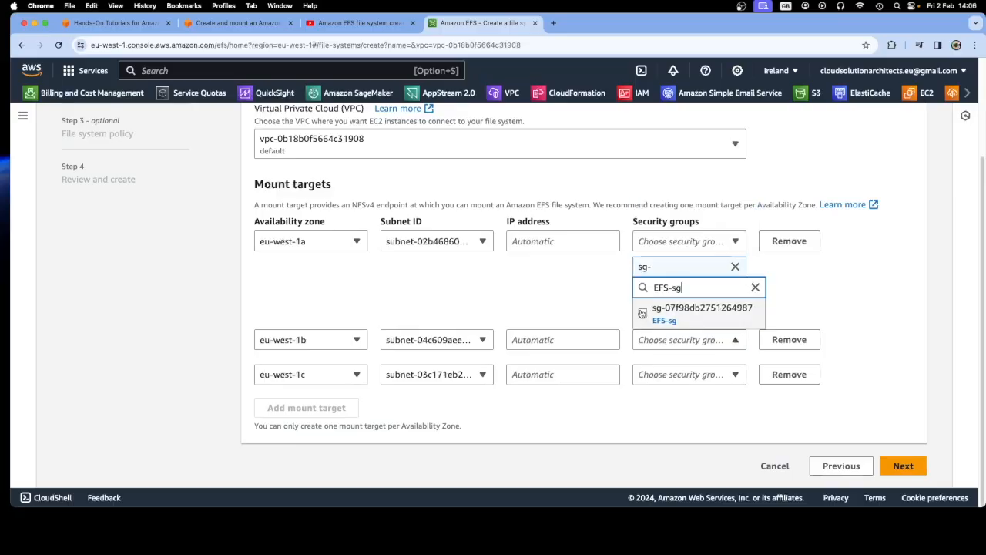
pyautogui.click(646, 313)
pyautogui.click(587, 311)
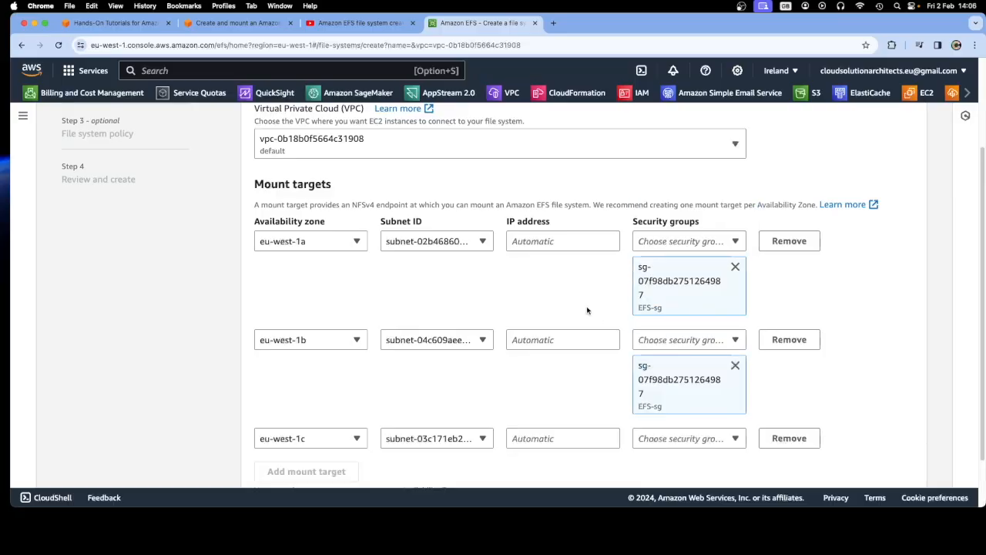
# - Assign the EFS-sg security group to the eu-west-1c mount target
pyautogui.scroll(-2, 587, 310)
pyautogui.click(663, 382)
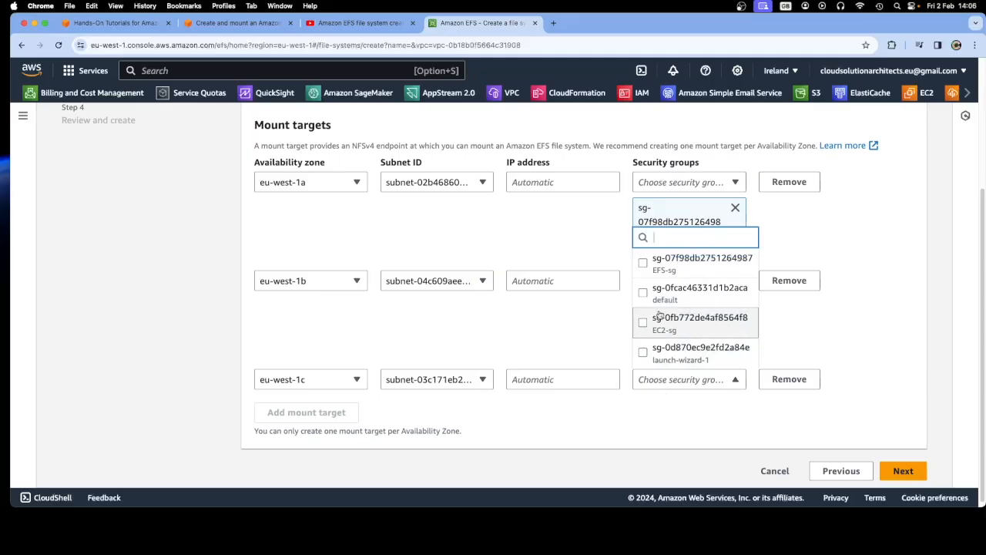
pyautogui.click(657, 262)
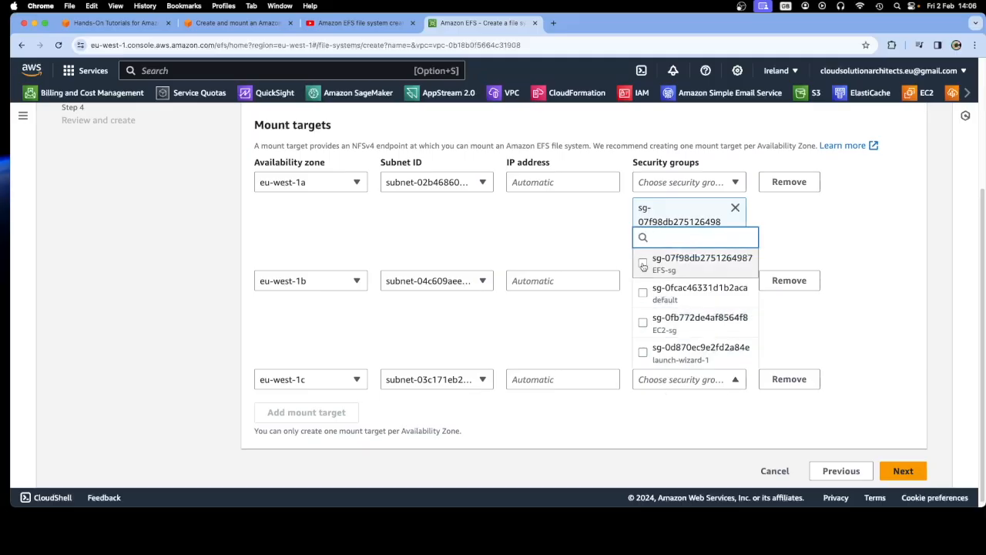
pyautogui.click(597, 338)
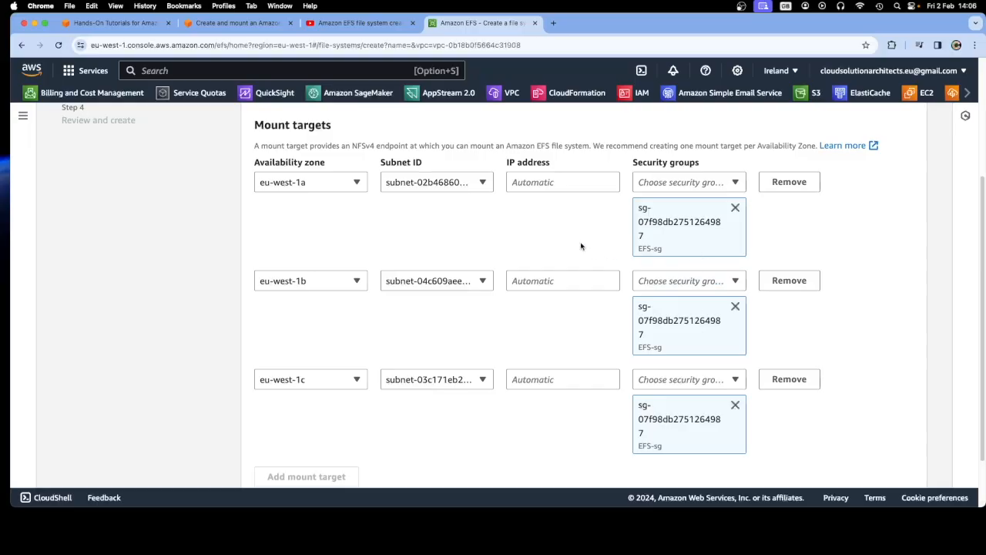
# - Check the mount targets' subnet and availability zone choices and compare the network settings with tutorial section 2.2
pyautogui.click(483, 183)
pyautogui.click(482, 182)
pyautogui.click(481, 282)
pyautogui.click(482, 281)
pyautogui.click(357, 183)
pyautogui.click(356, 182)
pyautogui.click(235, 22)
pyautogui.scroll(2, 344, 280)
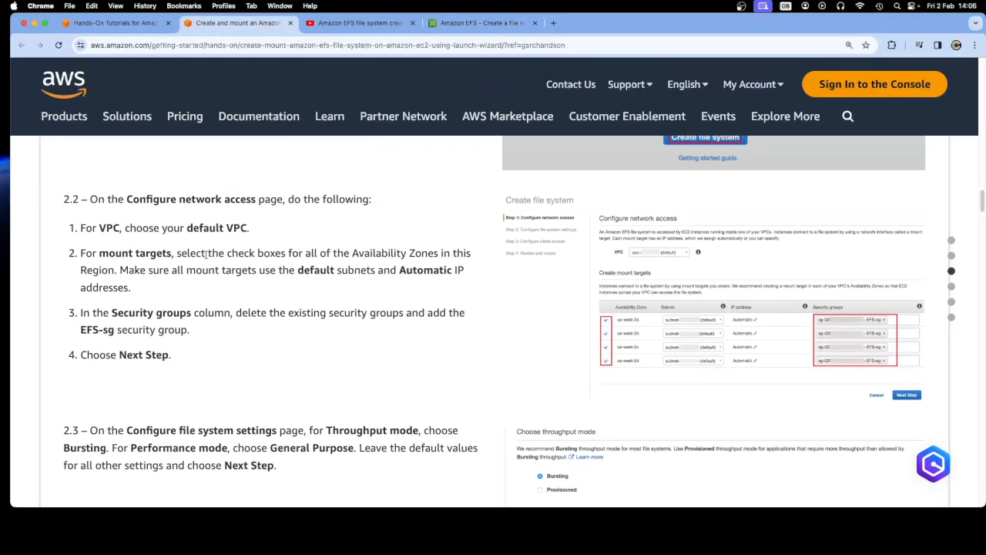
pyautogui.moveTo(87, 228); pyautogui.dragTo(244, 285)
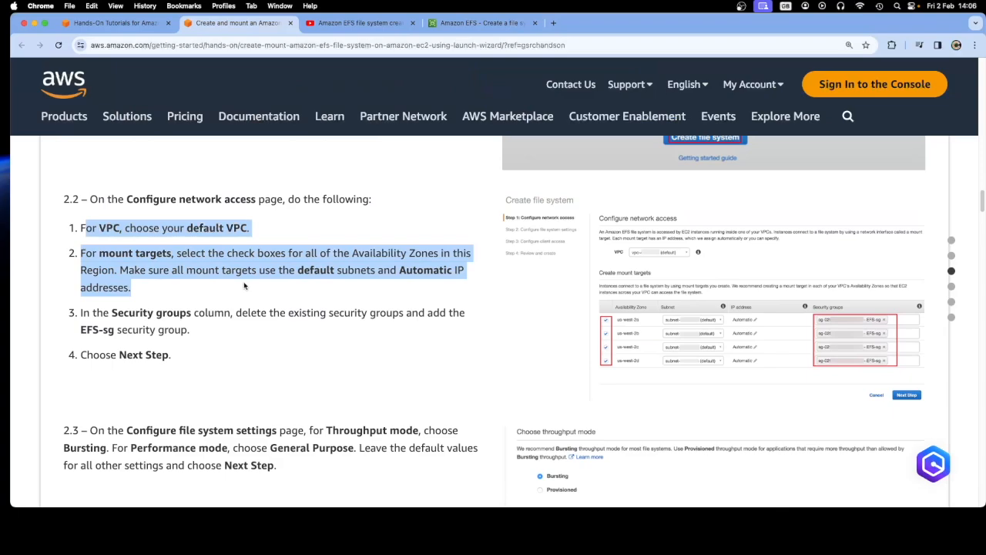
pyautogui.click(244, 285)
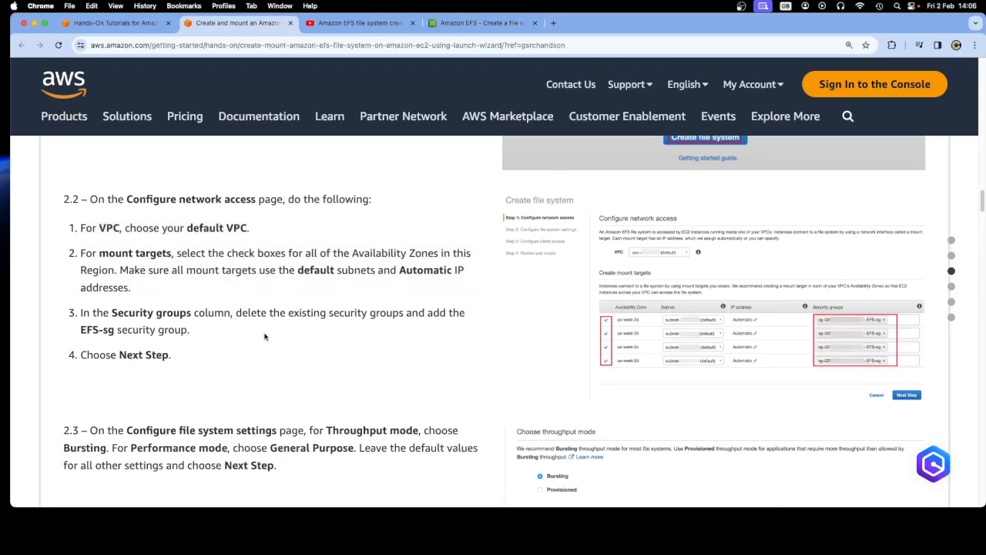
pyautogui.scroll(-3, 268, 337)
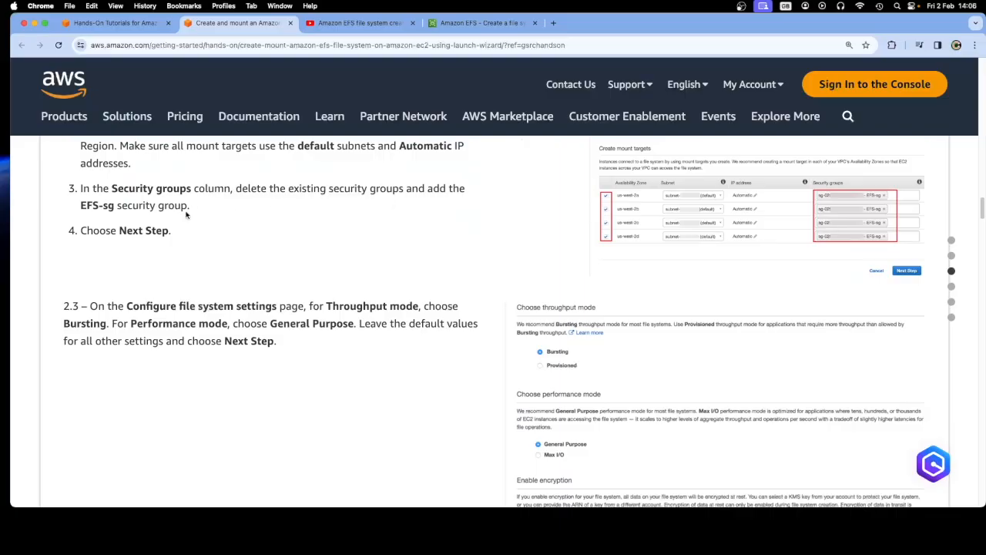
pyautogui.moveTo(80, 205); pyautogui.dragTo(190, 206)
pyautogui.click(211, 228)
# - Return to the EFS console, accept the network access settings and continue to the file system policy
pyautogui.click(462, 29)
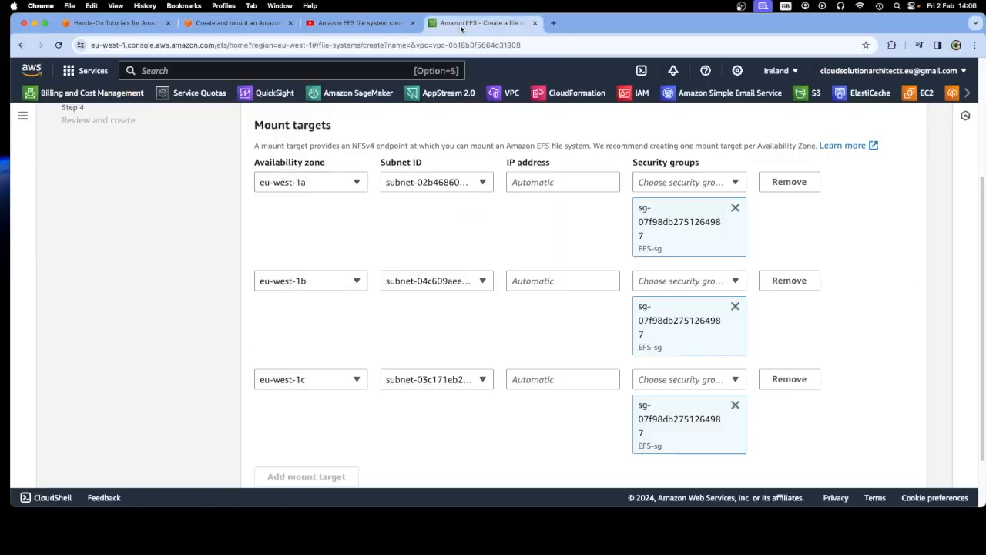
pyautogui.scroll(-2, 604, 341)
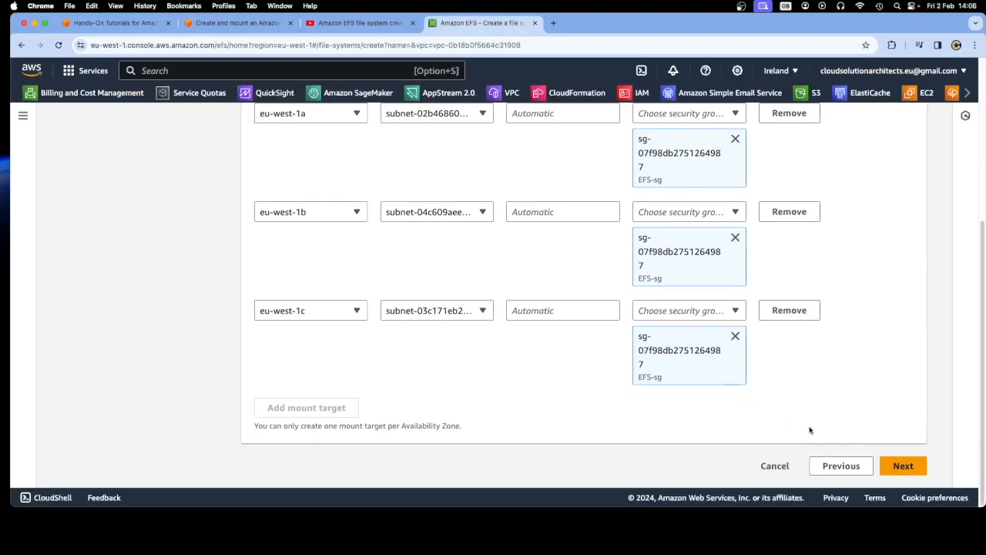
pyautogui.click(892, 468)
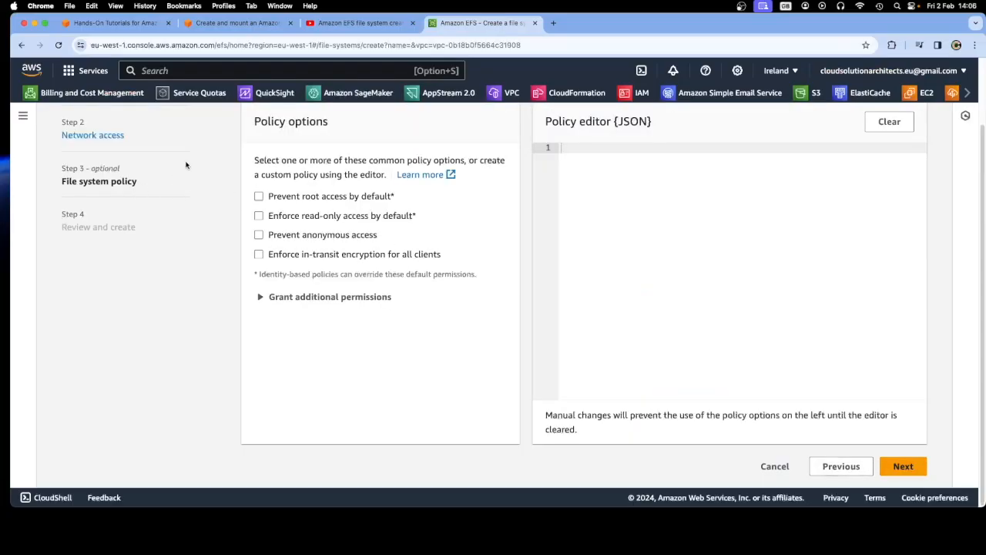
# - Compare the File system policy page with tutorial sections 2.2 to 2.5, including the instruction on configuring client access
pyautogui.click(239, 23)
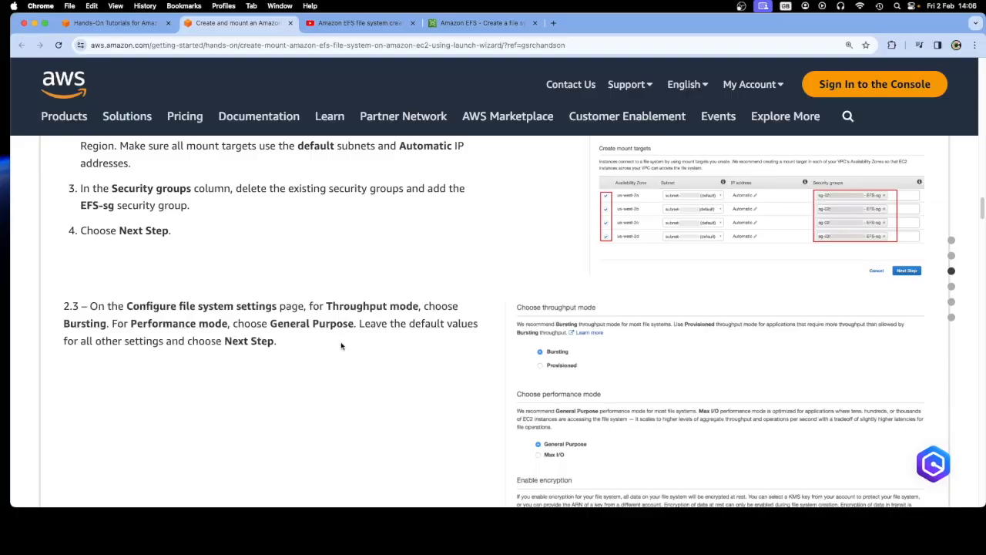
pyautogui.click(448, 28)
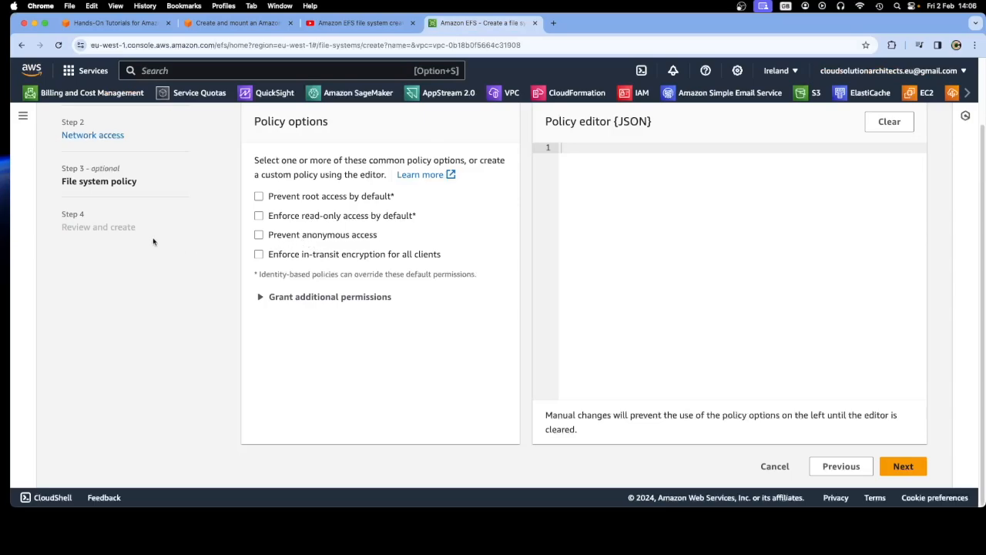
pyautogui.scroll(2, 231, 278)
pyautogui.scroll(1, 233, 281)
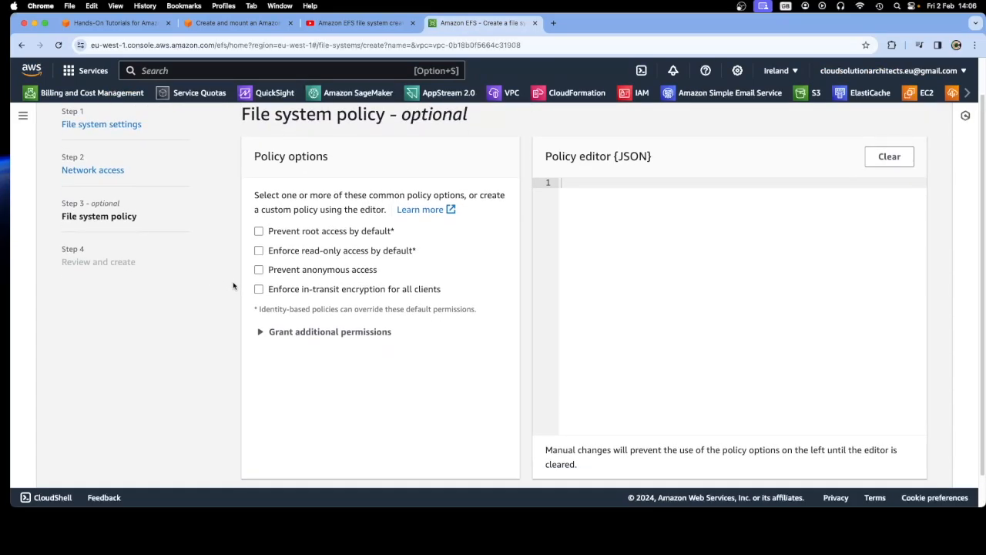
pyautogui.click(254, 24)
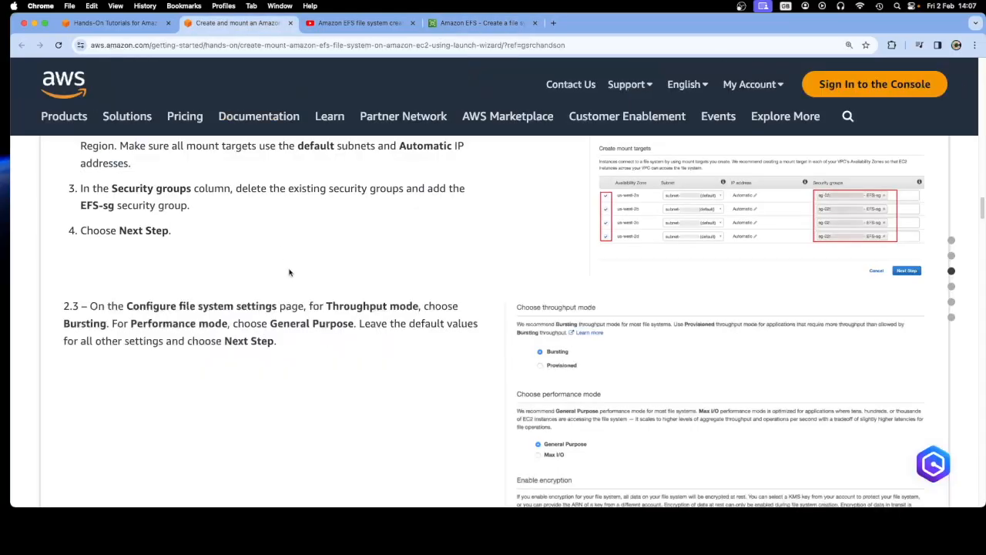
pyautogui.scroll(2, 295, 281)
pyautogui.scroll(5, 295, 281)
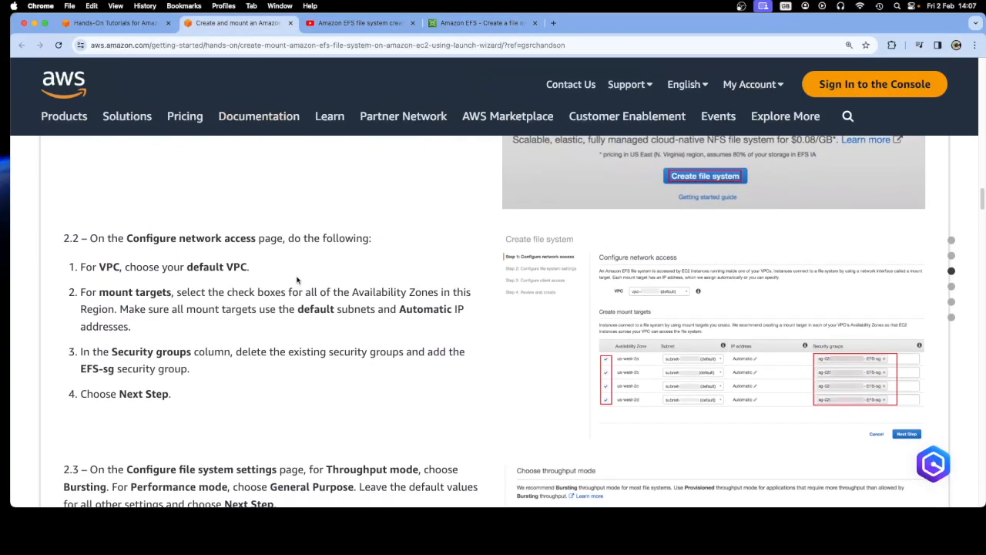
pyautogui.scroll(-7, 296, 280)
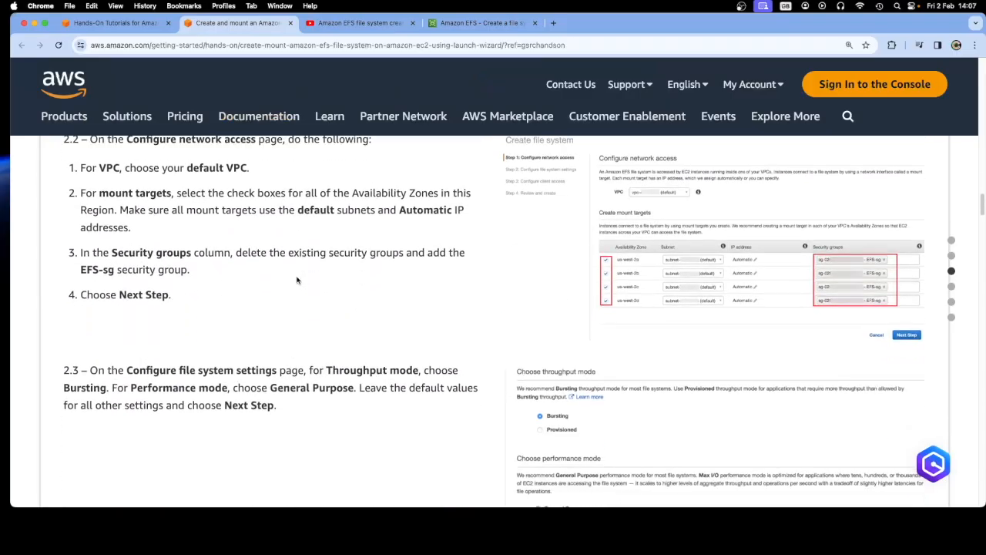
pyautogui.scroll(-1, 296, 281)
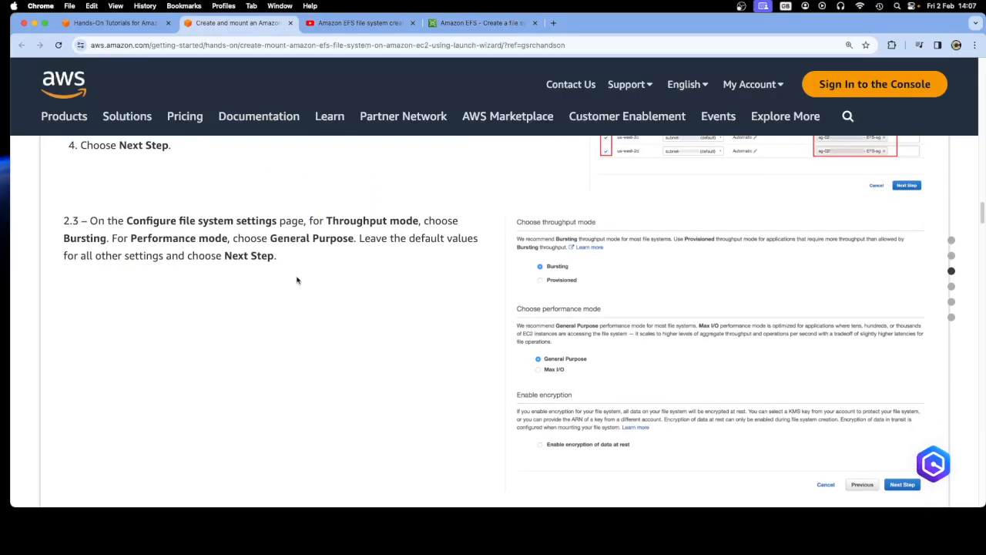
pyautogui.scroll(-3, 296, 281)
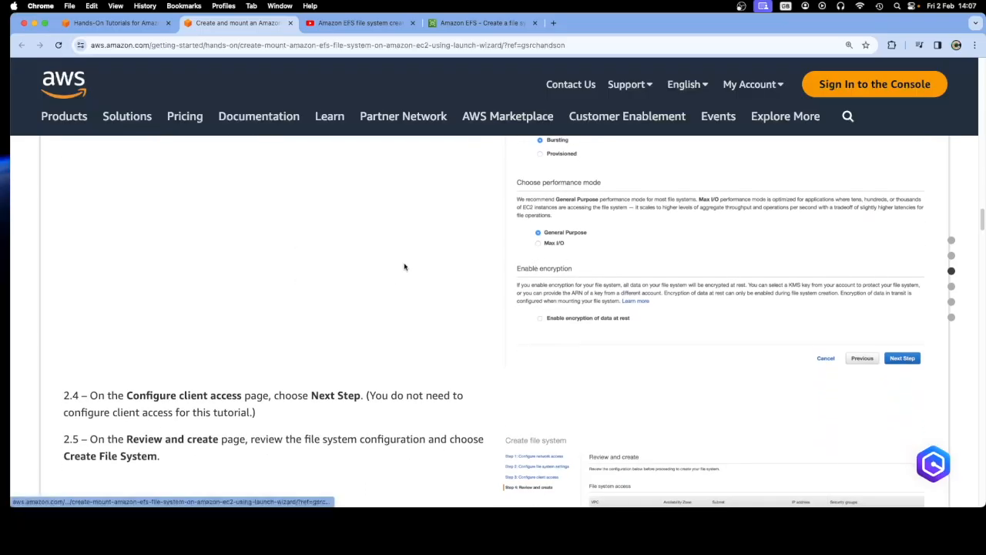
pyautogui.scroll(-3, 404, 266)
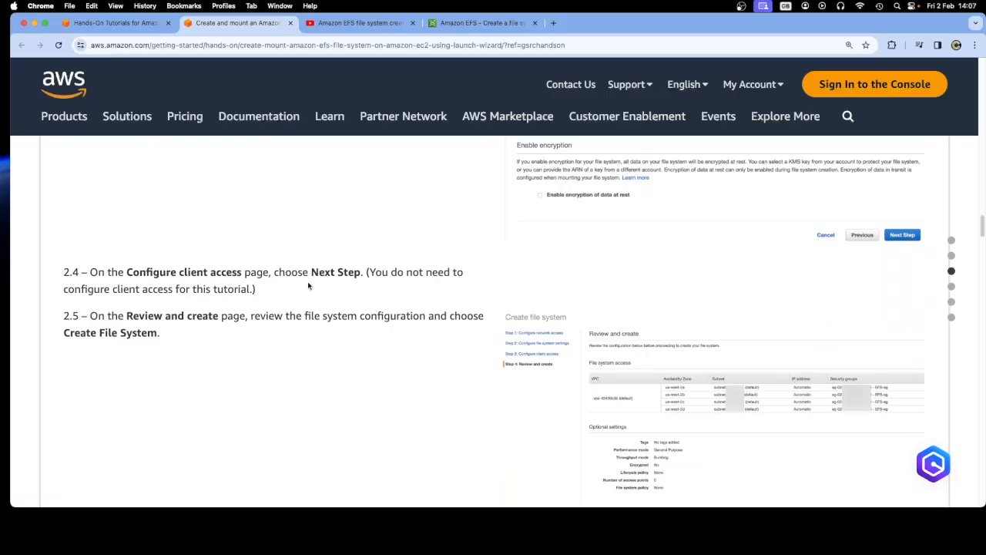
# - Look over the optional file system policy, leave it empty, and continue to Review and create in the EFS console
pyautogui.click(460, 23)
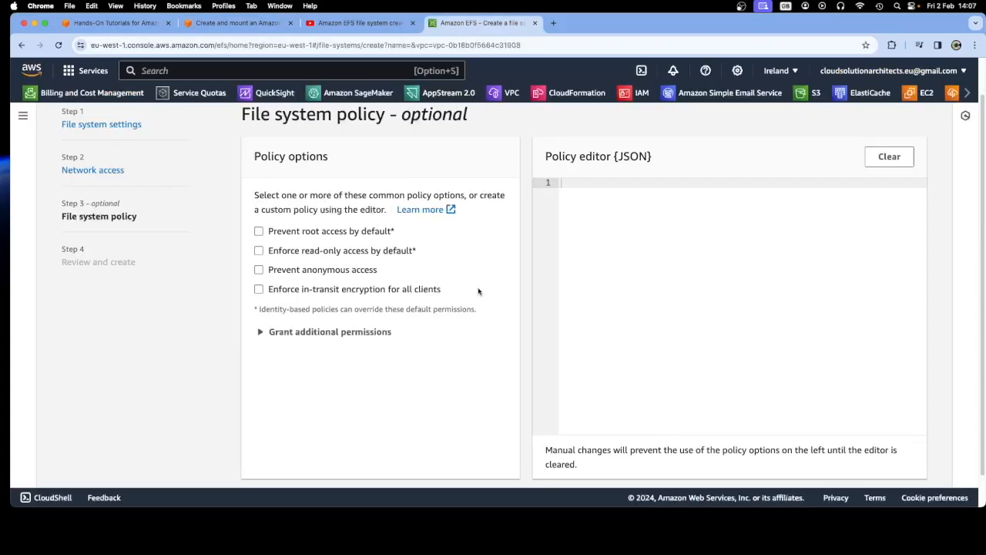
pyautogui.moveTo(474, 117); pyautogui.dragTo(243, 116)
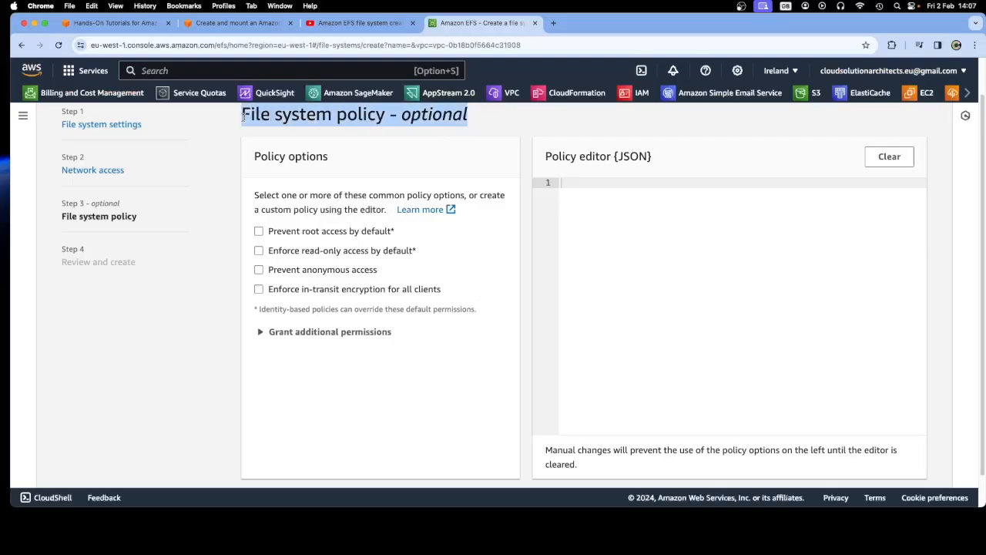
pyautogui.click(506, 302)
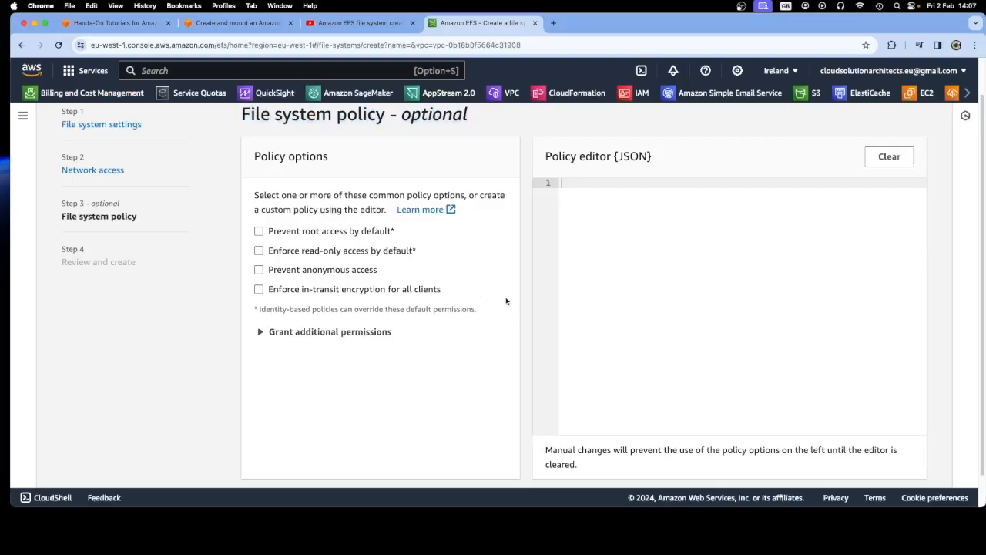
pyautogui.click(259, 336)
pyautogui.click(259, 332)
pyautogui.scroll(-1, 479, 316)
pyautogui.click(903, 466)
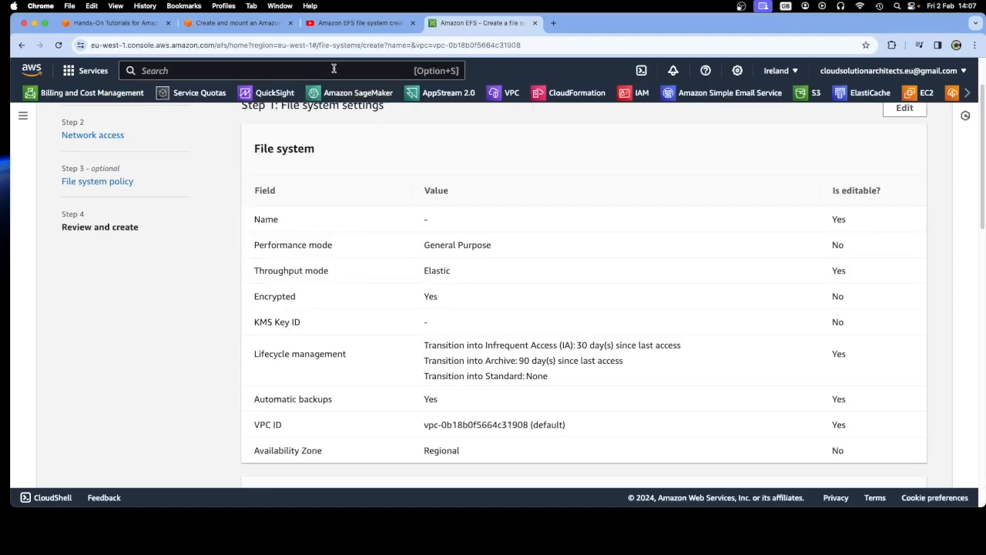
# - Check tutorial section 2.5 against the Review and create page of the new file system
pyautogui.click(246, 28)
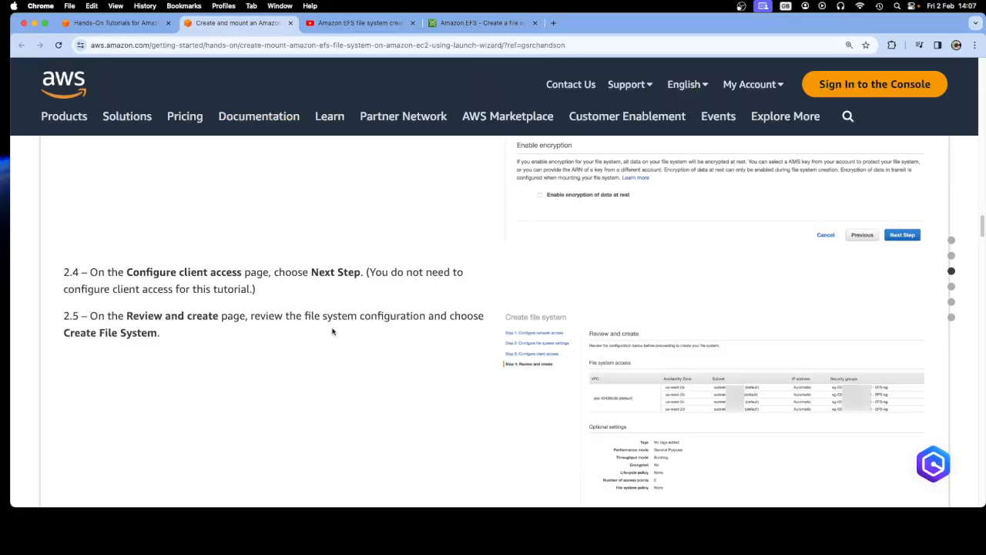
pyautogui.click(478, 24)
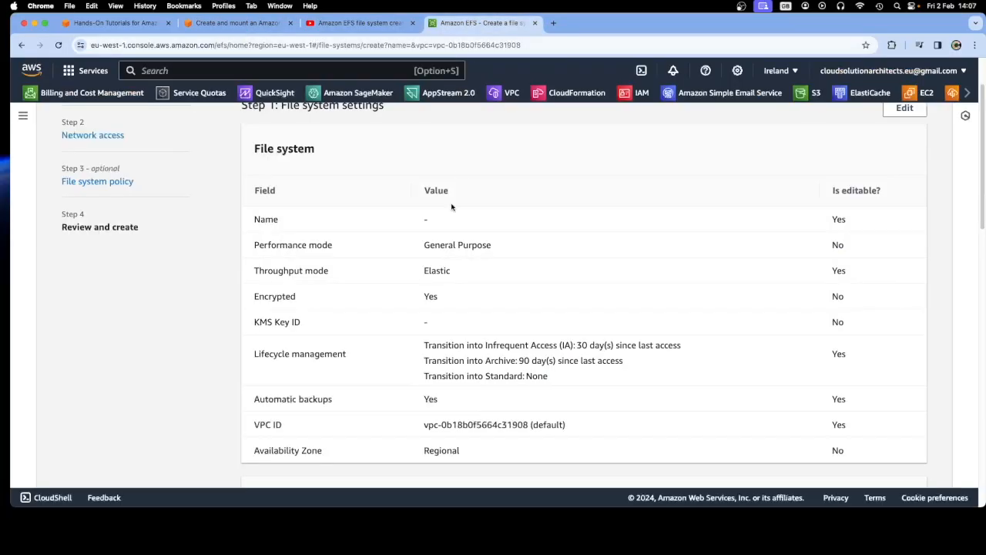
# - Examine the file system settings, mount targets and file system policy on the Review and create page
pyautogui.doubleClick(429, 272)
pyautogui.scroll(-5, 561, 295)
pyautogui.scroll(2, 561, 297)
pyautogui.scroll(-10, 562, 298)
pyautogui.scroll(-10, 561, 297)
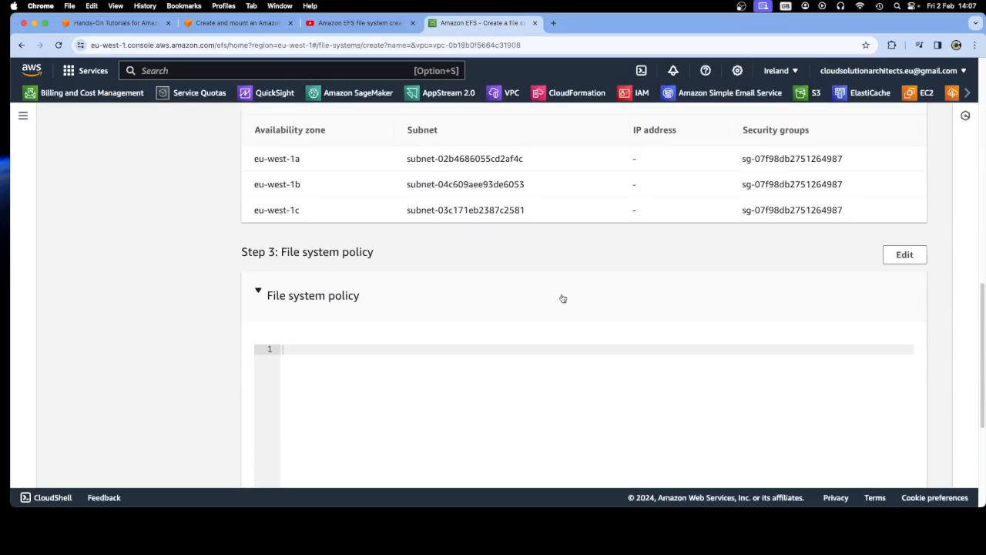
pyautogui.scroll(5, 562, 299)
pyautogui.scroll(12, 563, 298)
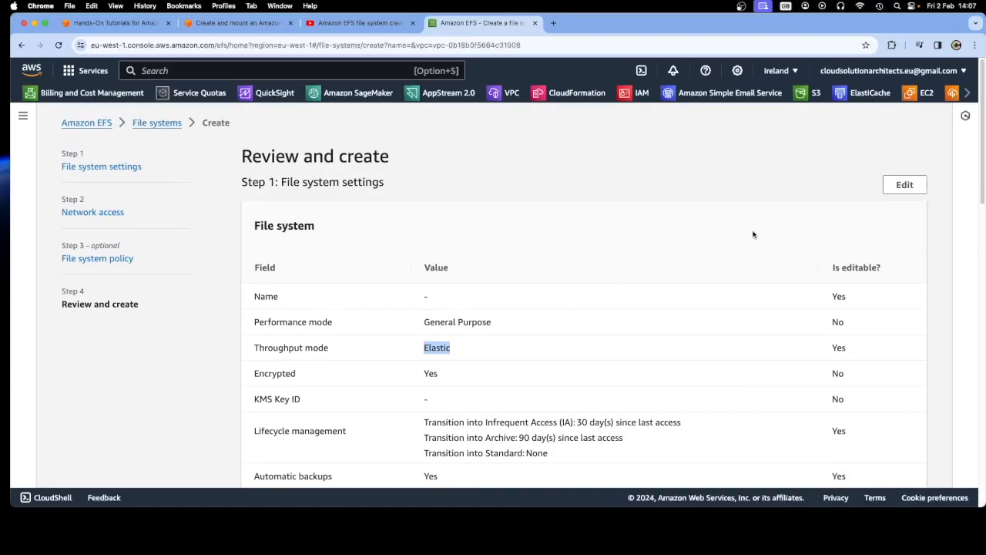
# - Reopen the file system settings, expand the encryption customization, and set the throughput mode to Bursting
pyautogui.click(897, 185)
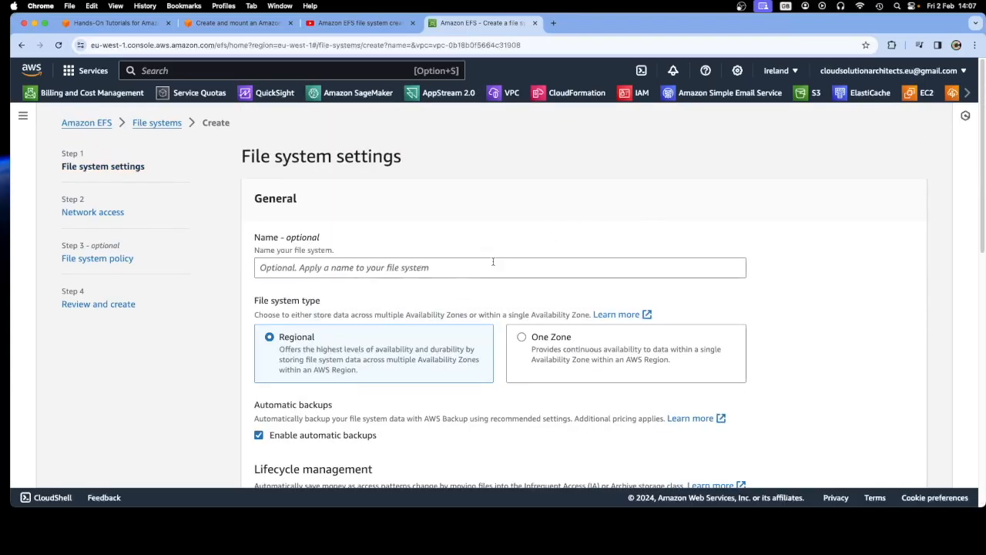
pyautogui.scroll(-5, 493, 262)
pyautogui.scroll(-3, 497, 285)
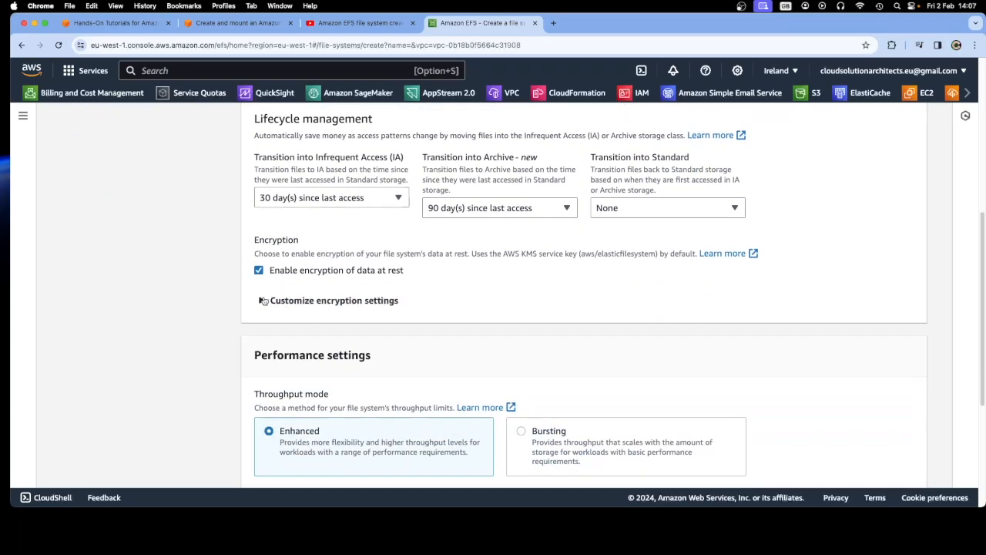
pyautogui.click(262, 301)
pyautogui.scroll(-5, 393, 305)
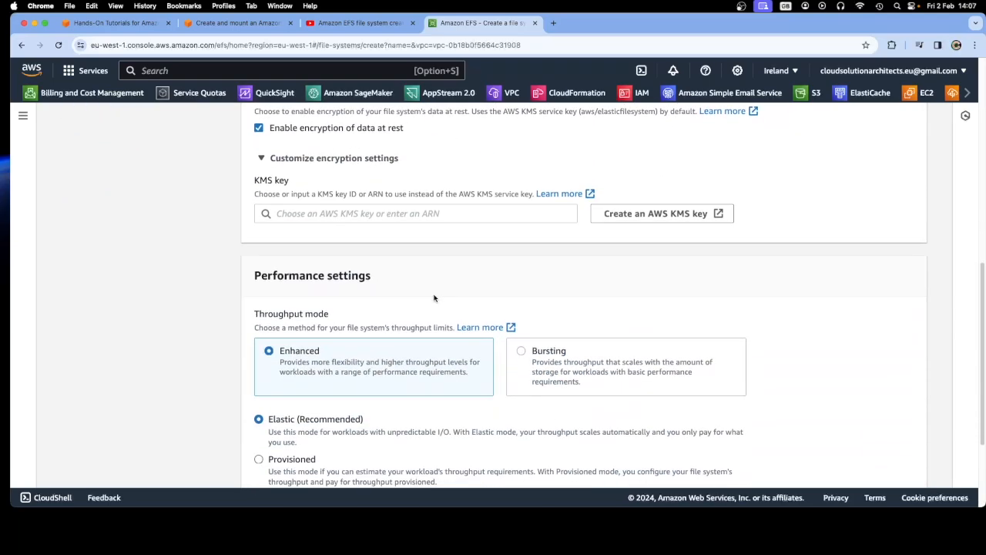
pyautogui.click(515, 252)
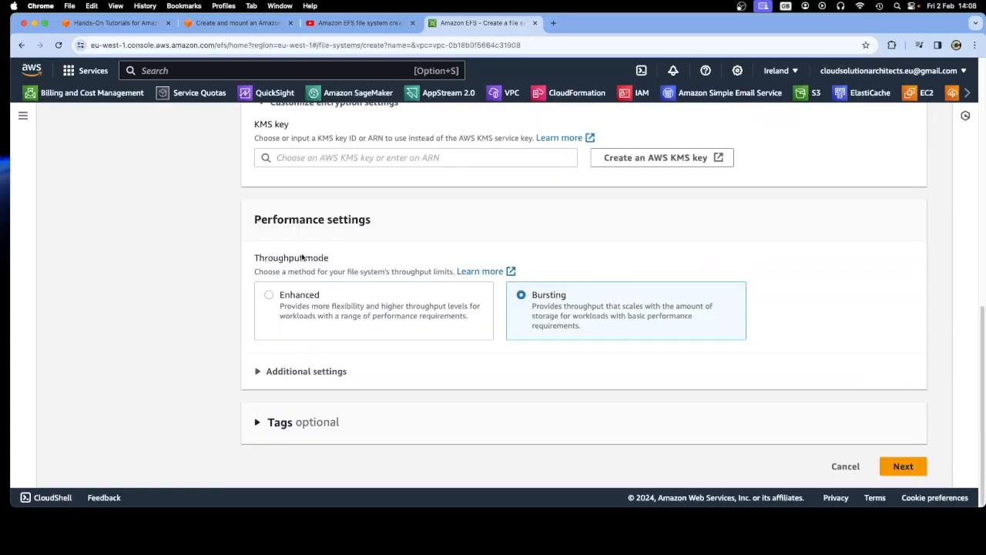
# - Check the performance values in tutorial step 2.3 and compare them with the file system's additional performance settings
pyautogui.click(222, 23)
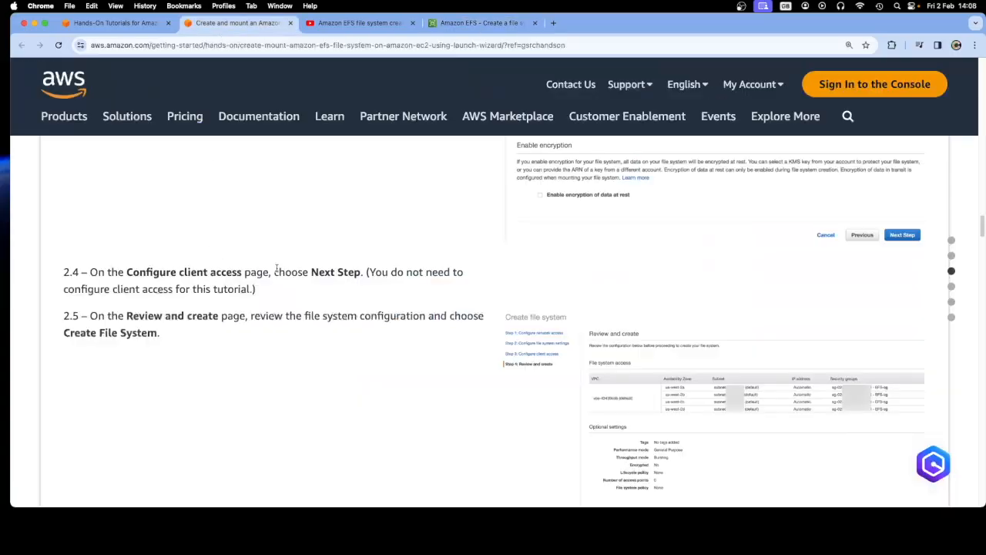
pyautogui.scroll(5, 302, 286)
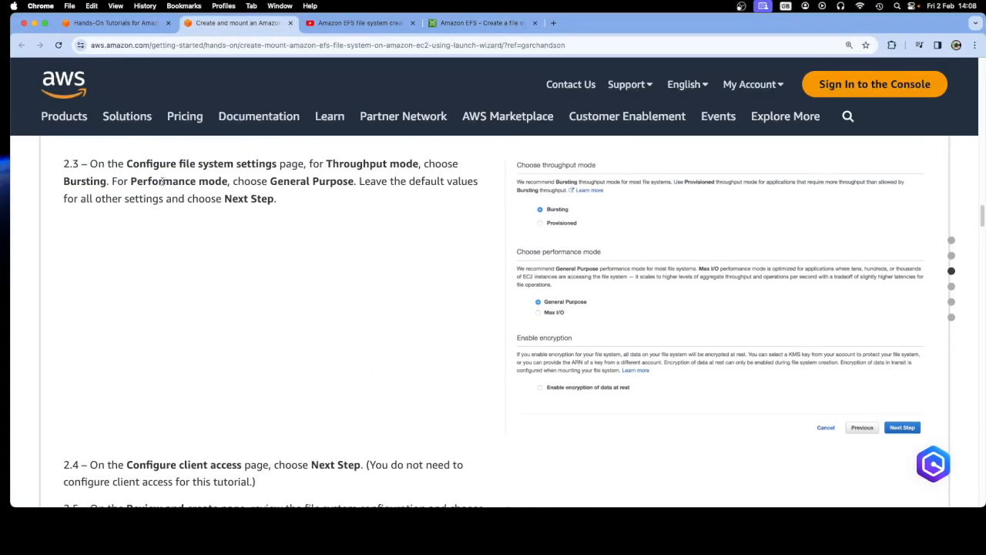
pyautogui.click(478, 23)
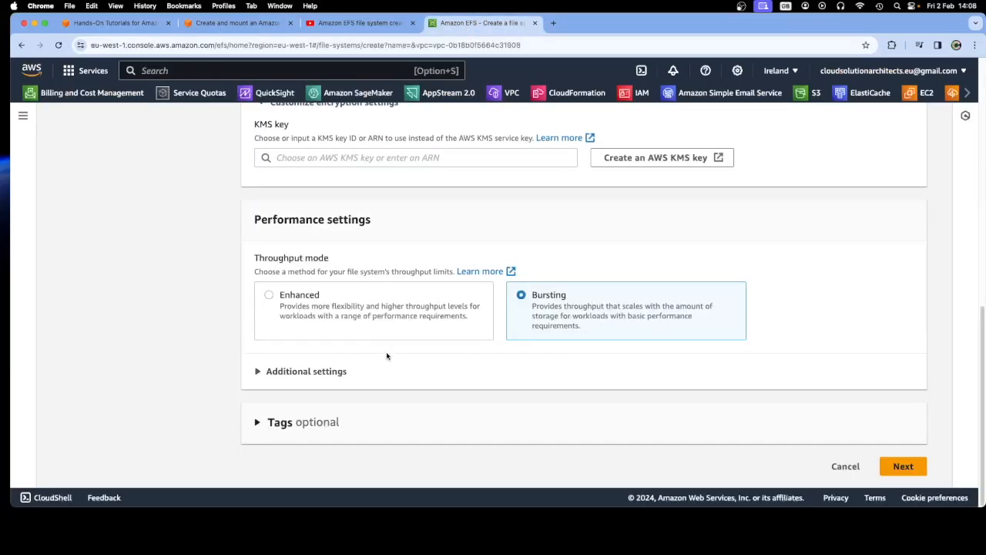
pyautogui.click(258, 372)
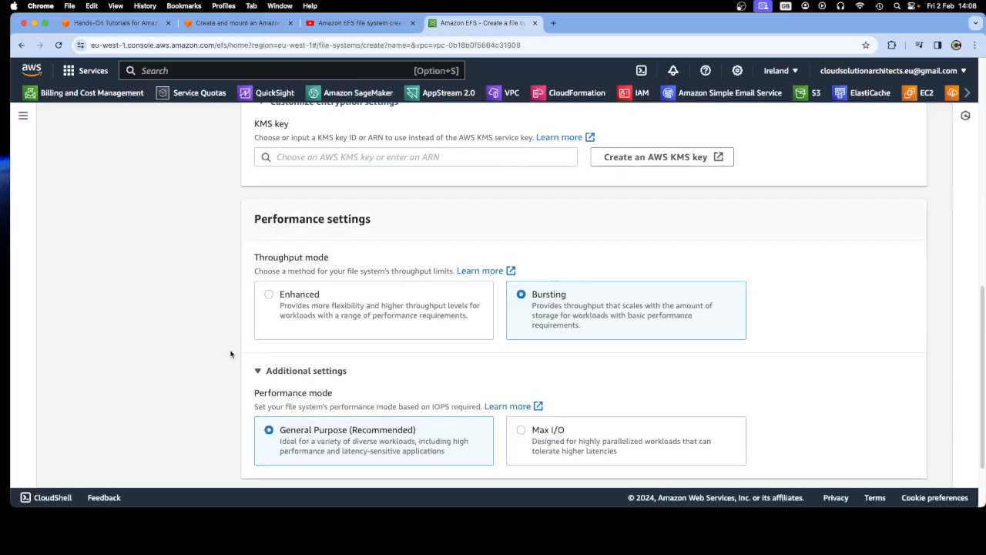
pyautogui.scroll(-2, 231, 355)
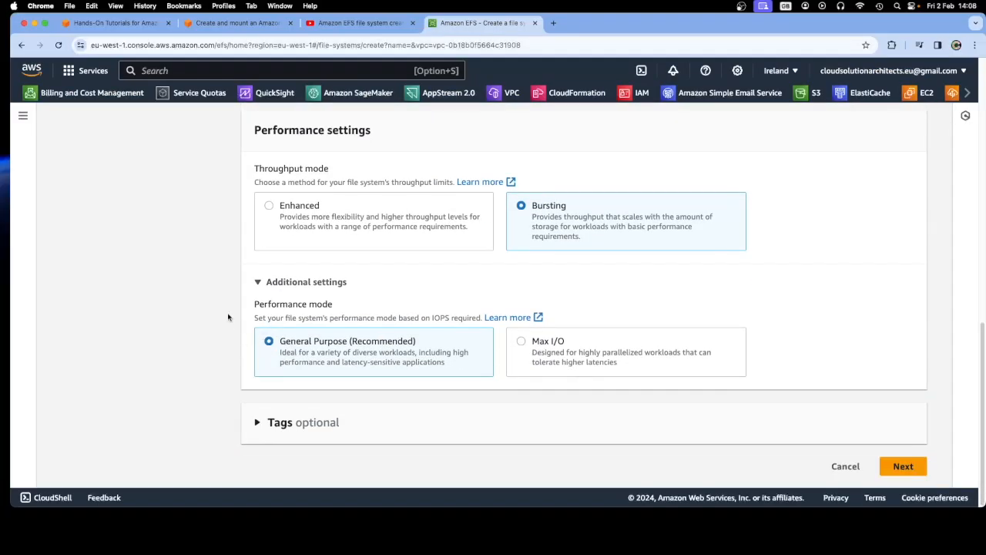
# - Accept the file system settings, the three mount targets and the file system policy to return to Review and create
pyautogui.click(891, 460)
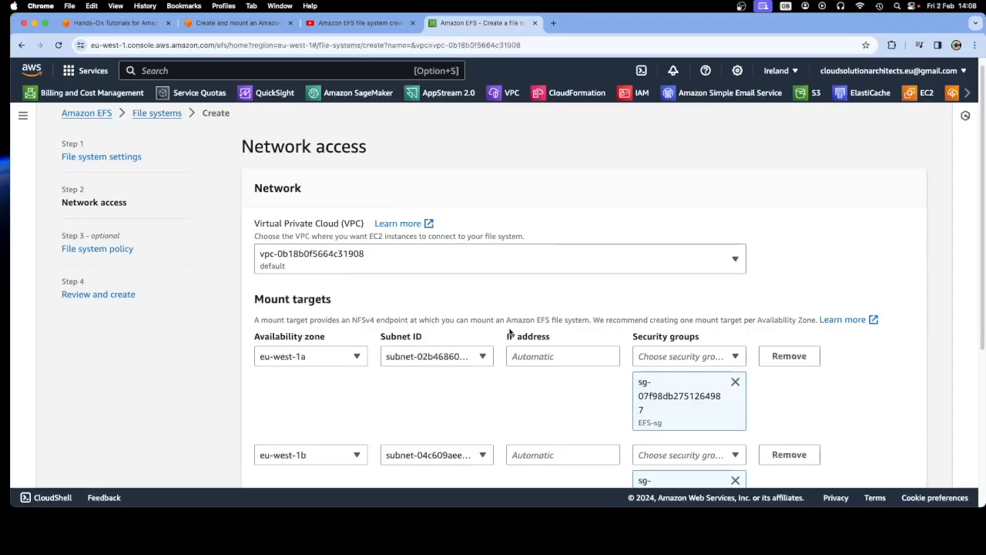
pyautogui.scroll(-3, 510, 333)
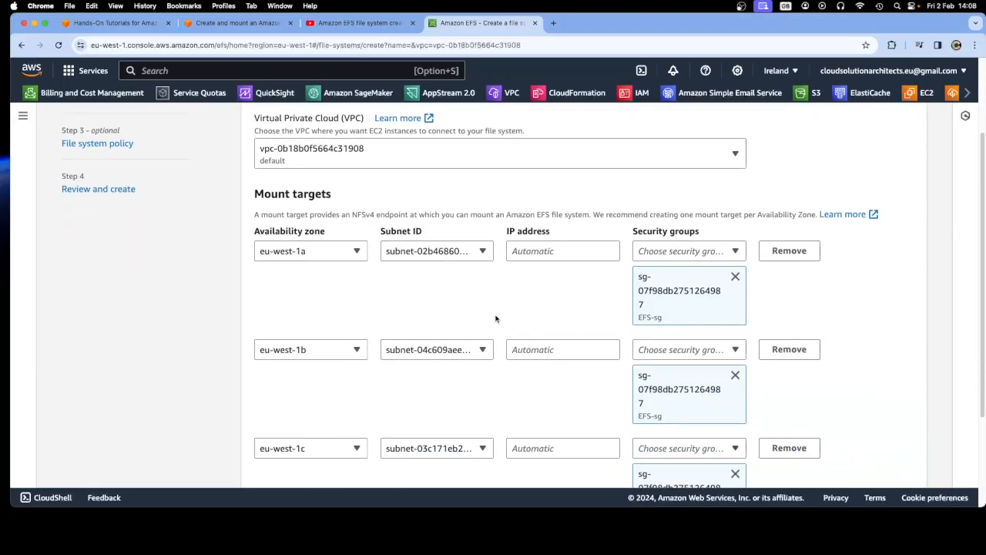
pyautogui.scroll(-4, 495, 318)
pyautogui.click(896, 465)
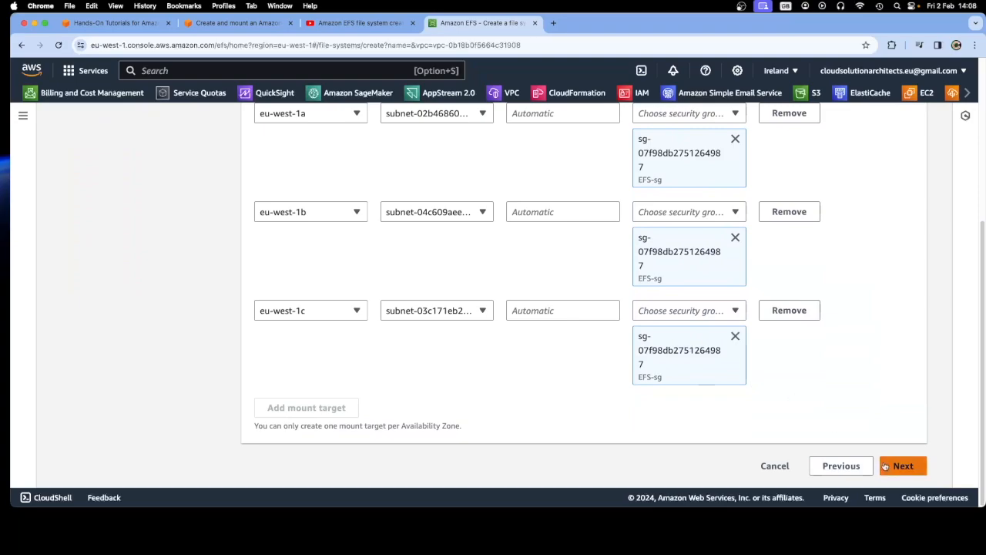
pyautogui.click(894, 471)
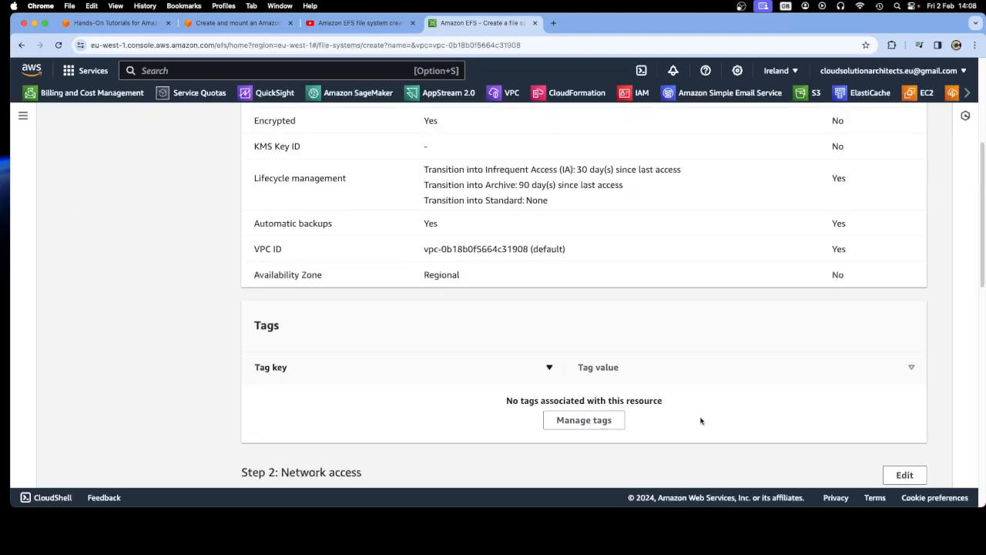
# - Review the updated throughput mode, VPC ID, tags, mount targets and policy on the Review and create page
pyautogui.scroll(4, 573, 365)
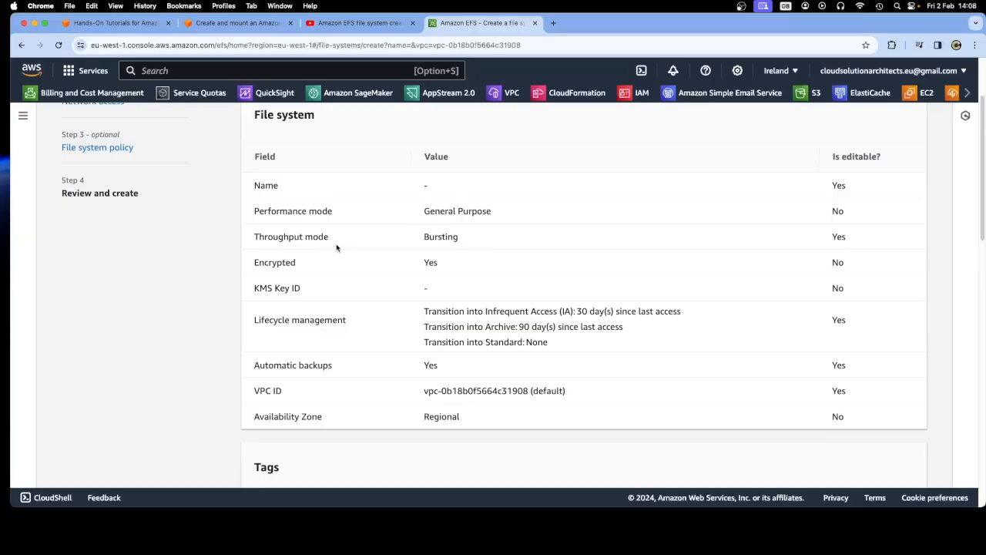
pyautogui.scroll(-6, 435, 311)
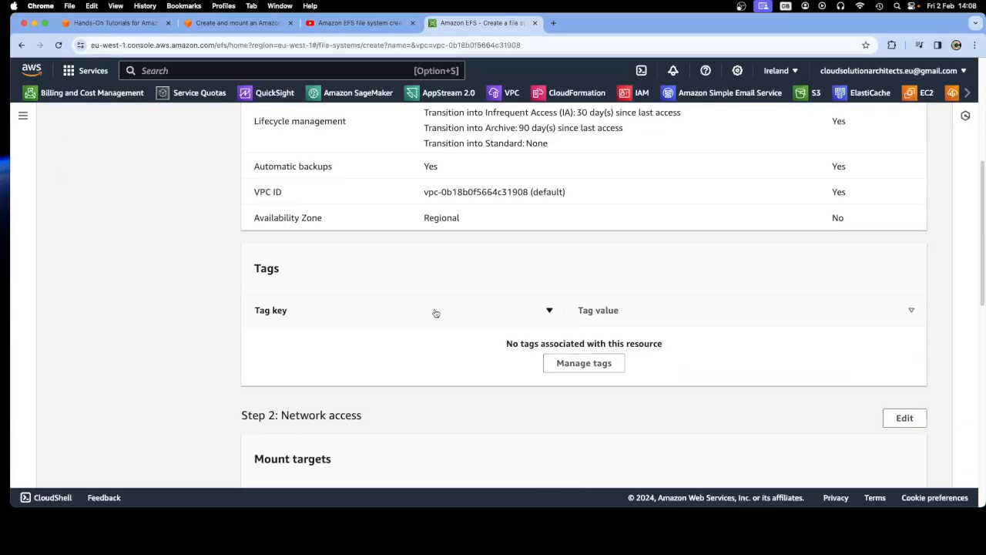
pyautogui.scroll(2, 434, 311)
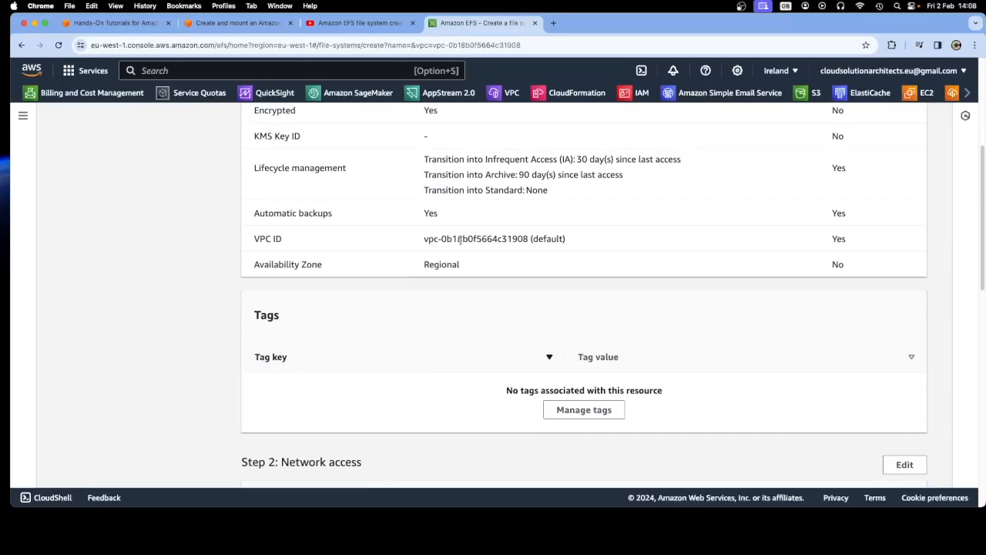
pyautogui.doubleClick(460, 241)
pyautogui.scroll(-9, 463, 321)
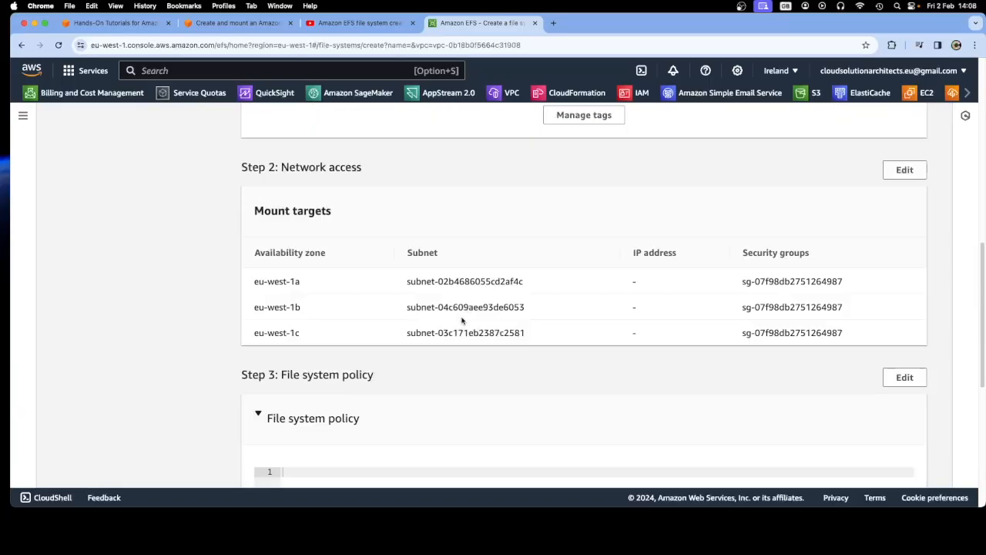
pyautogui.scroll(-1, 462, 320)
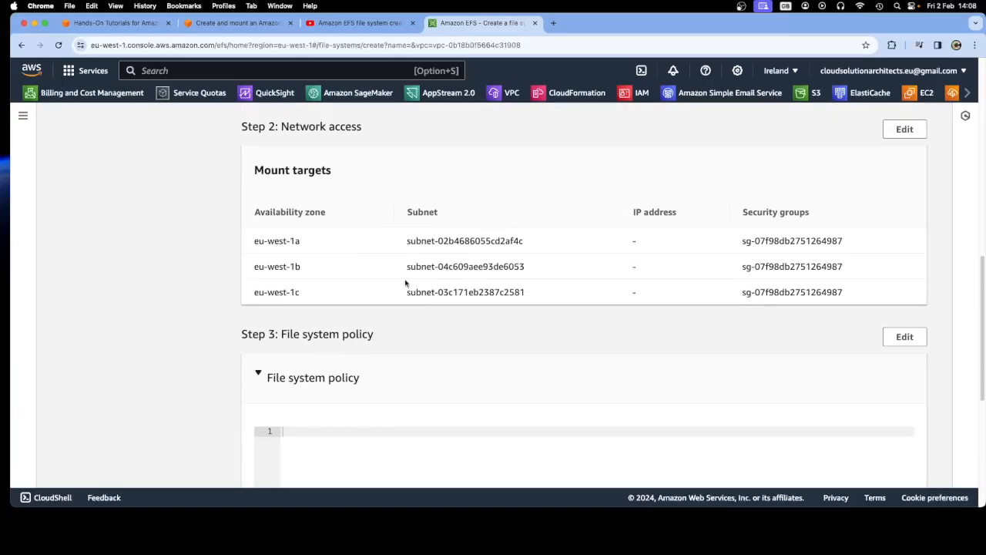
pyautogui.scroll(-10, 422, 310)
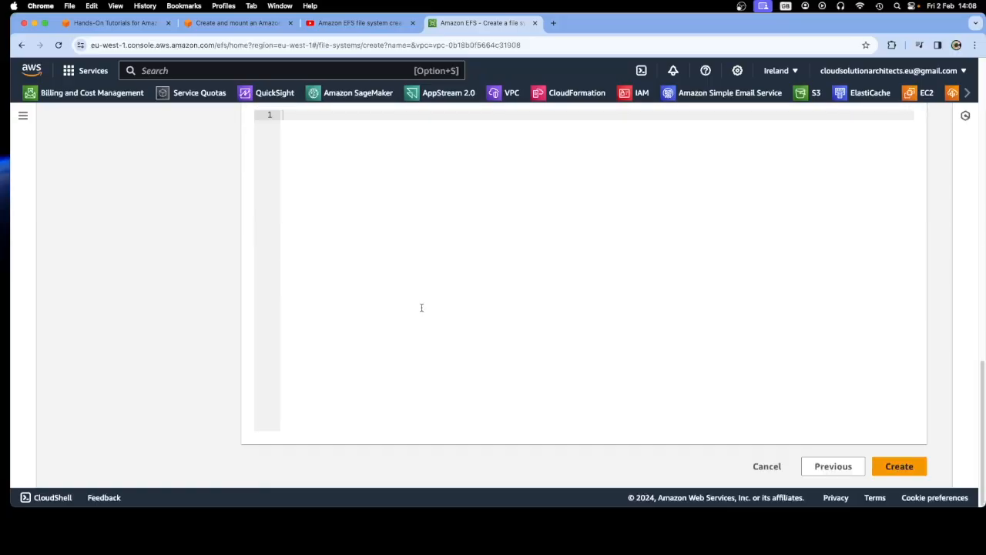
# - Read tutorial steps 2.4 and 2.5 and the note about the file system ID and mount target state
pyautogui.click(232, 22)
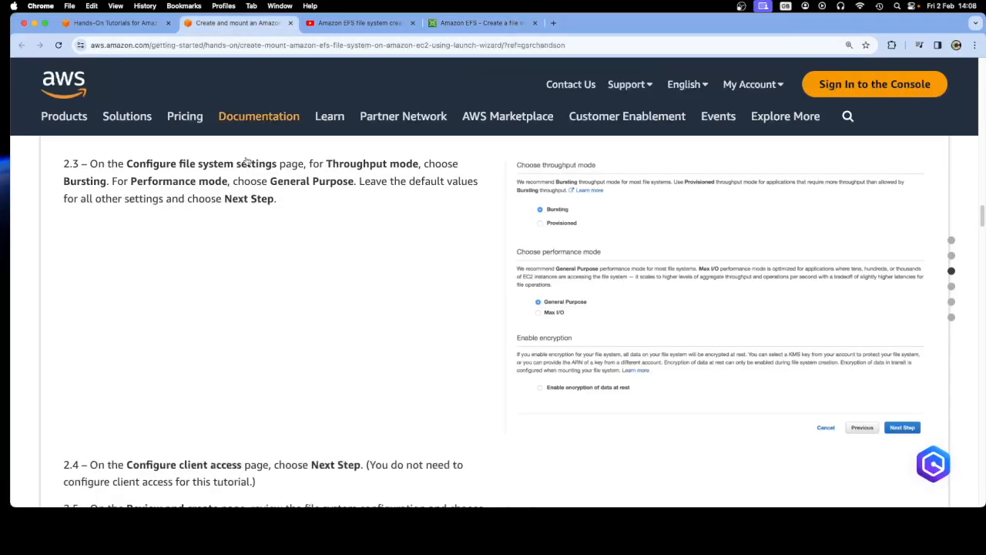
pyautogui.scroll(-5, 315, 323)
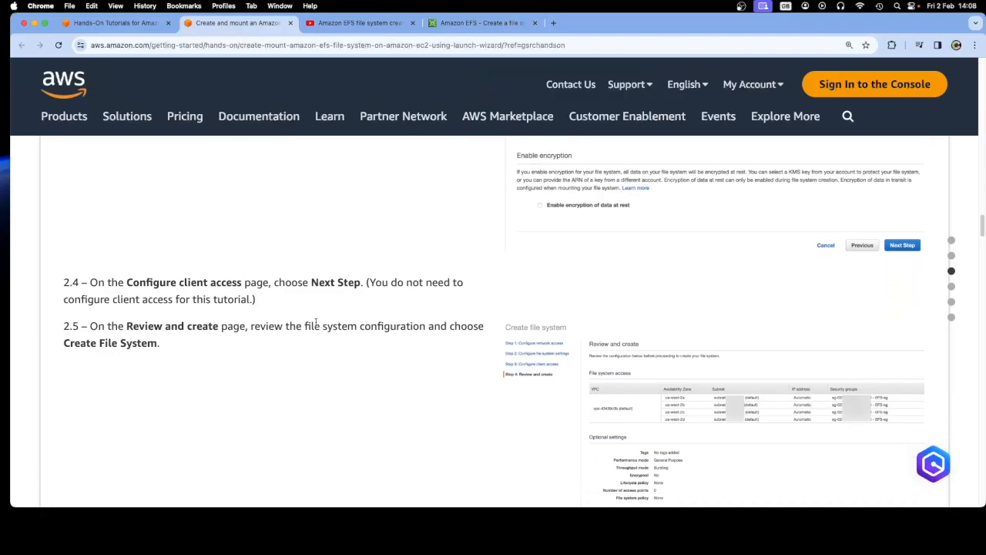
pyautogui.scroll(-3, 315, 324)
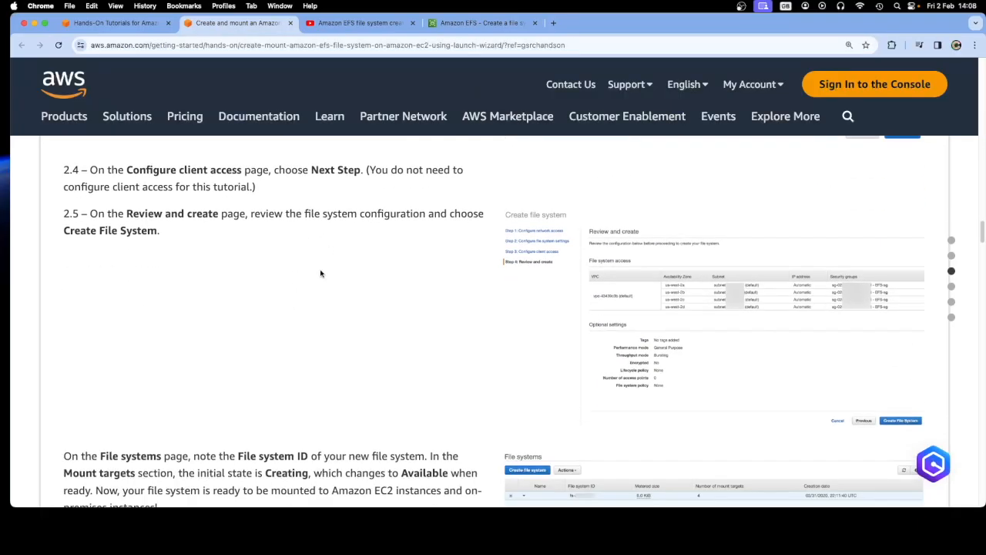
pyautogui.scroll(-7, 321, 273)
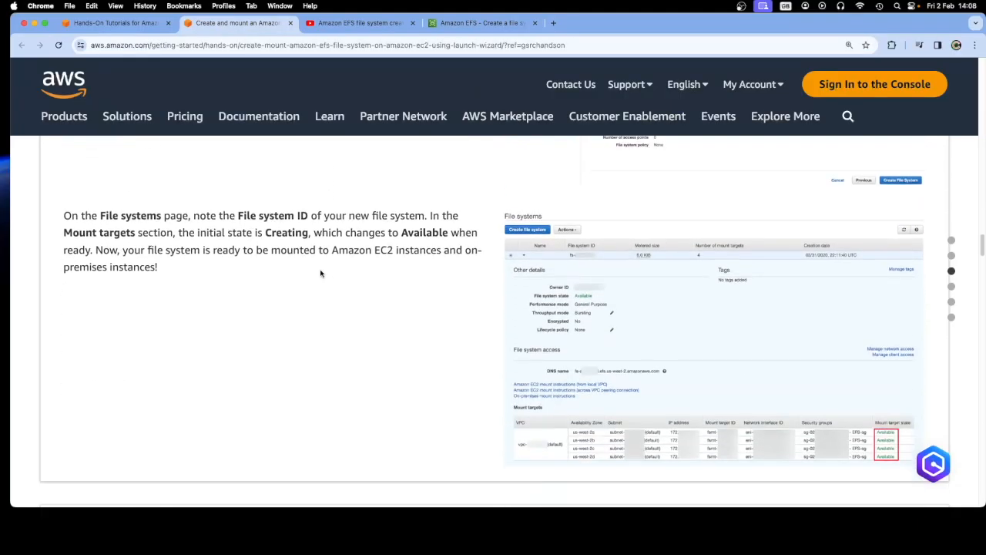
pyautogui.scroll(-1, 321, 273)
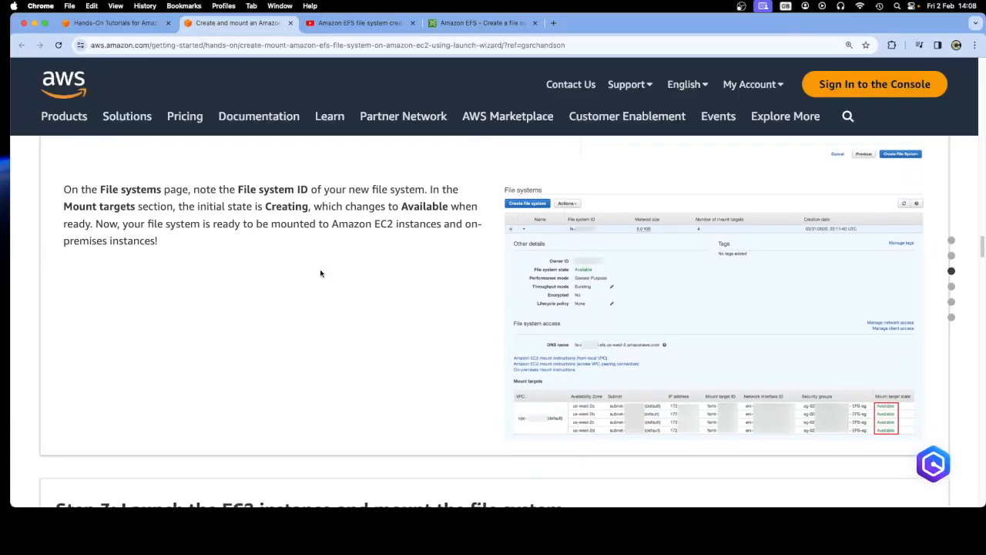
pyautogui.scroll(9, 321, 273)
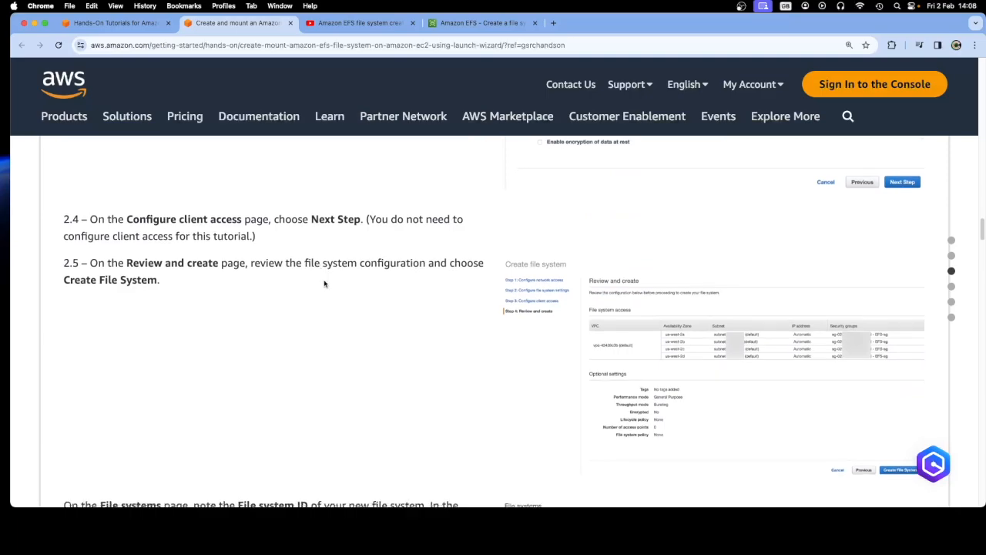
pyautogui.scroll(-7, 321, 272)
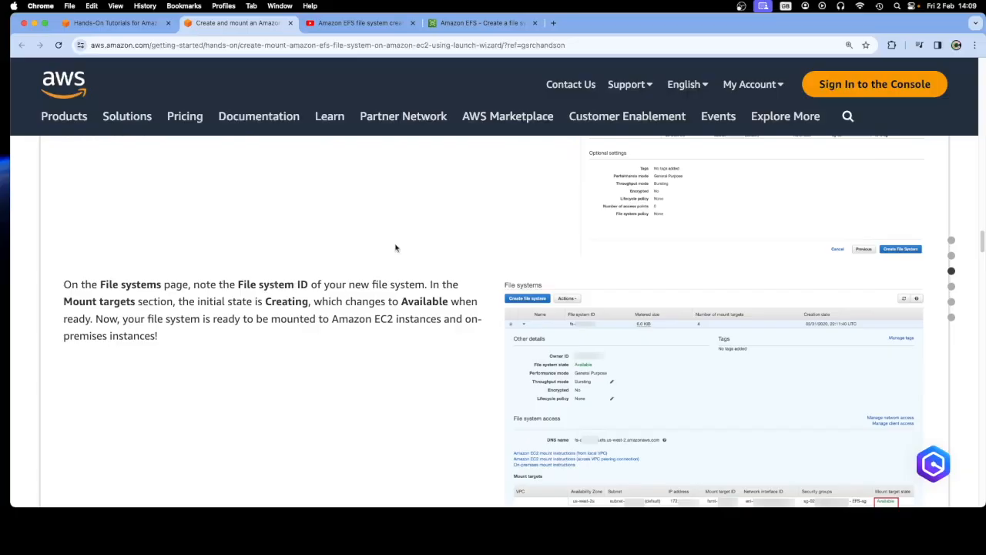
pyautogui.scroll(3, 378, 231)
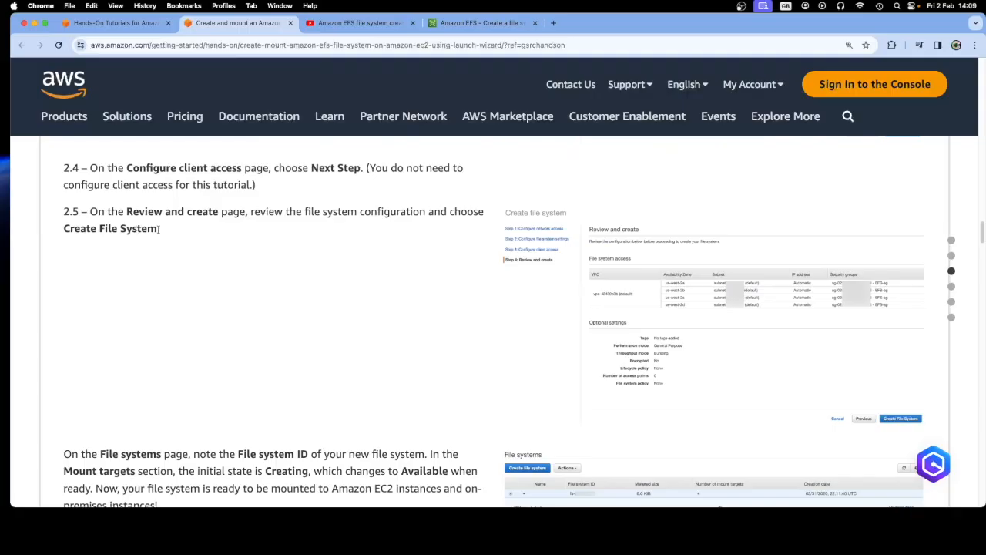
# - Return to the EFS console's review page and create the file system
pyautogui.click(444, 25)
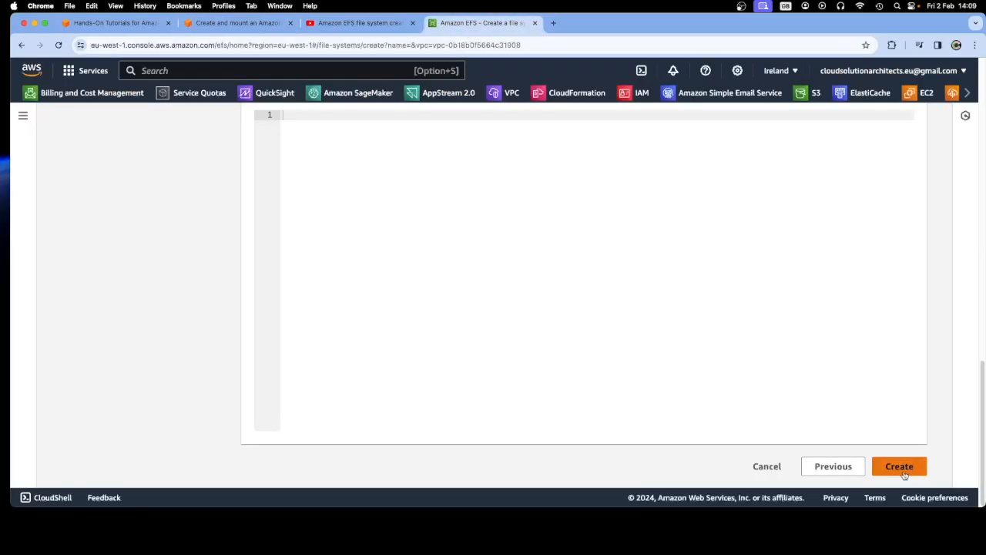
pyautogui.click(899, 466)
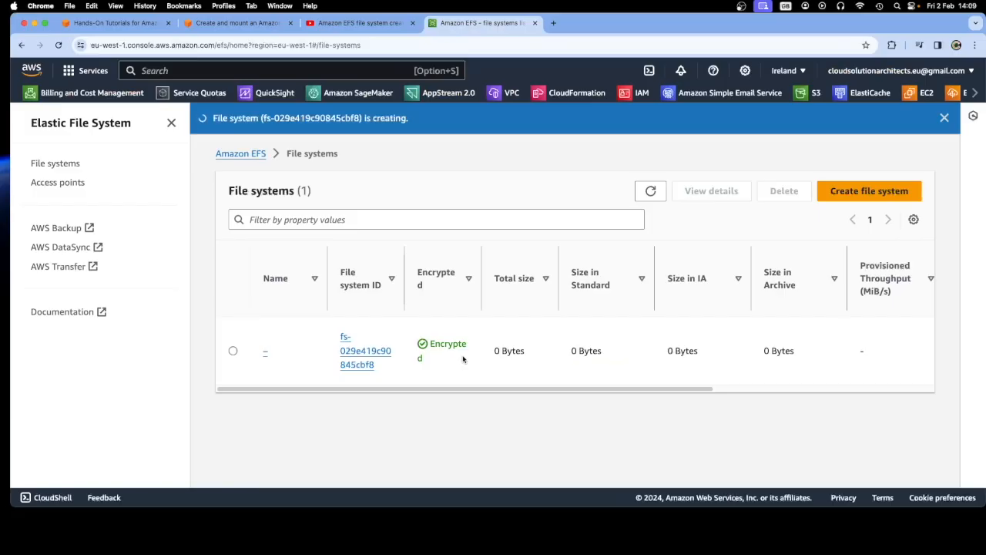
# - Copy the new file system's ID from the file systems list and switch to Notes
pyautogui.moveTo(377, 367); pyautogui.dragTo(342, 336)
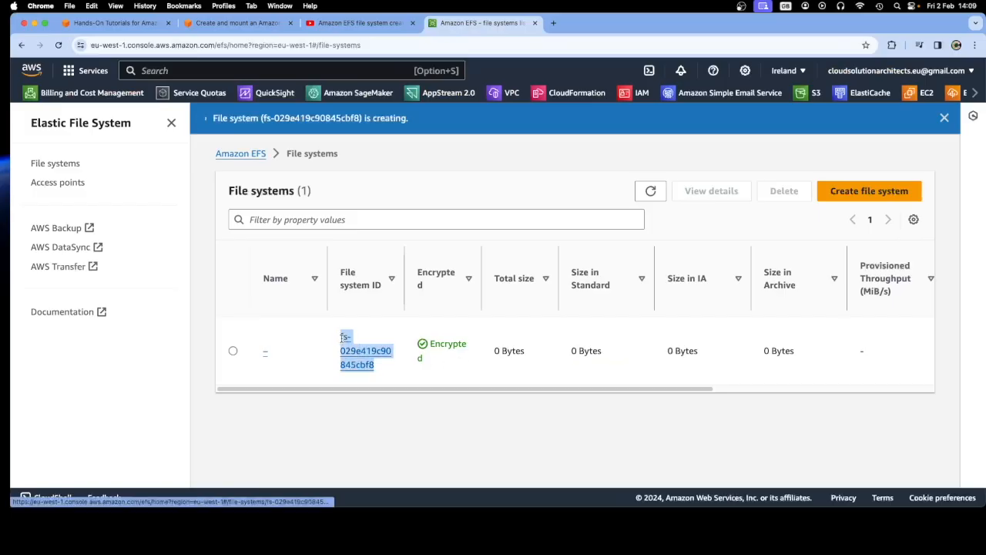
pyautogui.rightClick(350, 349)
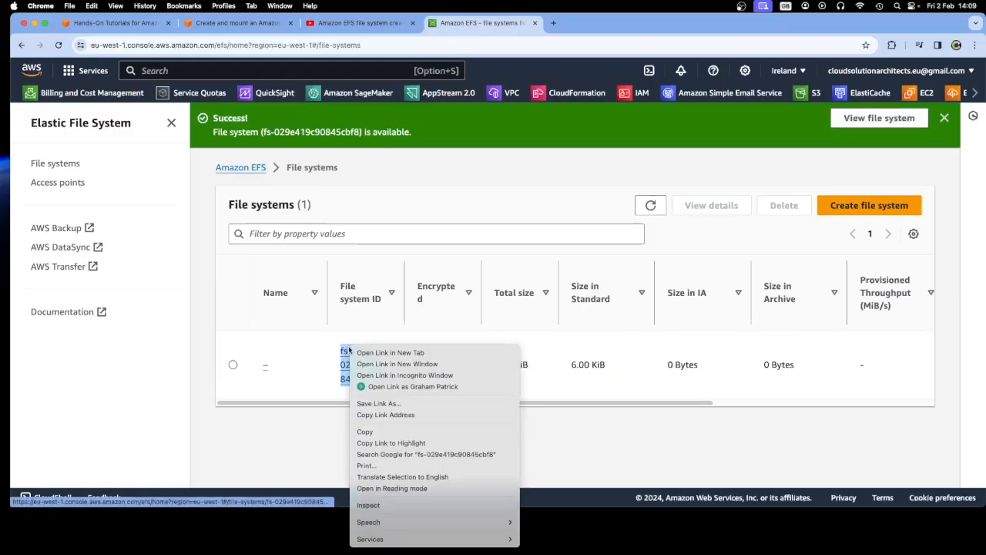
pyautogui.click(365, 432)
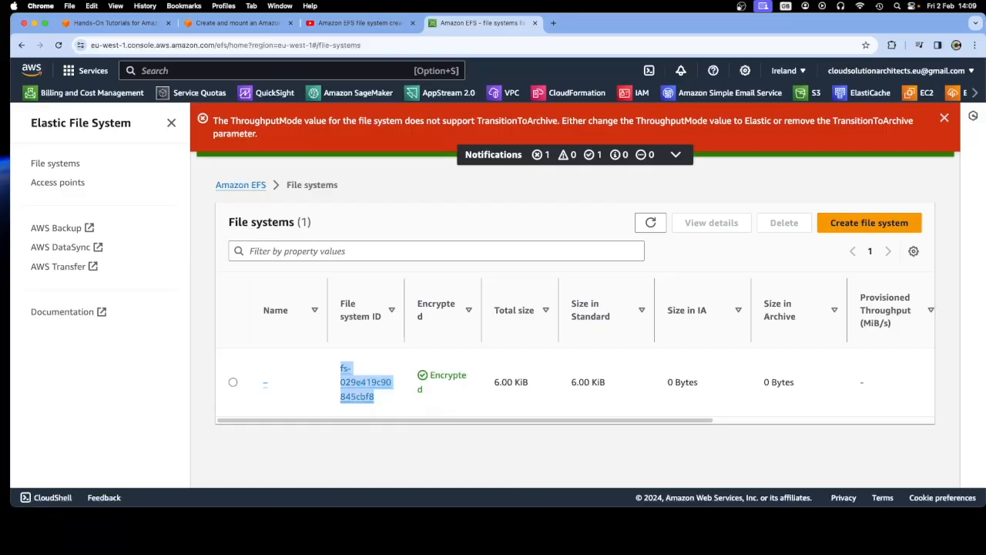
pyautogui.press('super+Tab')
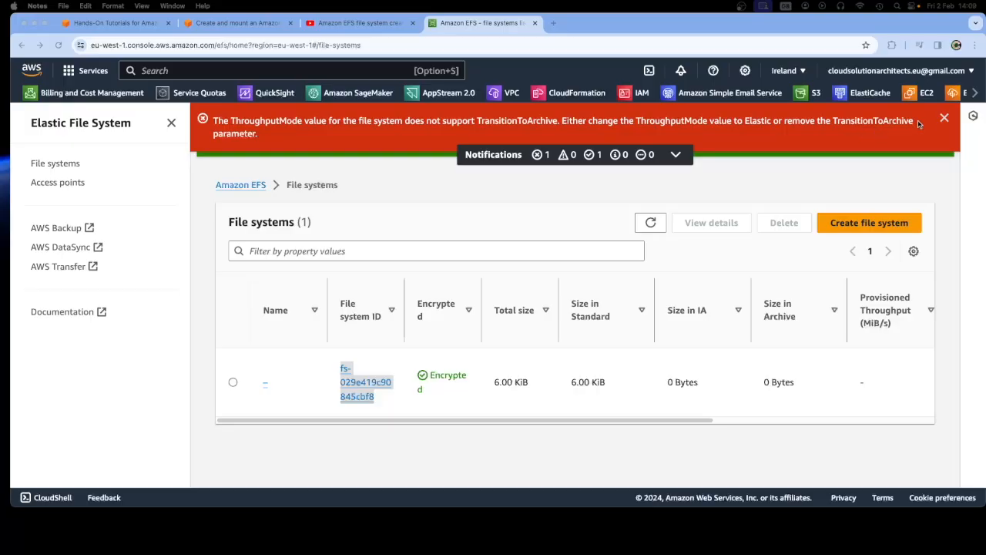
# - Dismiss the throughput mode error notification and open the new file system's details page
pyautogui.click(946, 121)
pyautogui.click(945, 121)
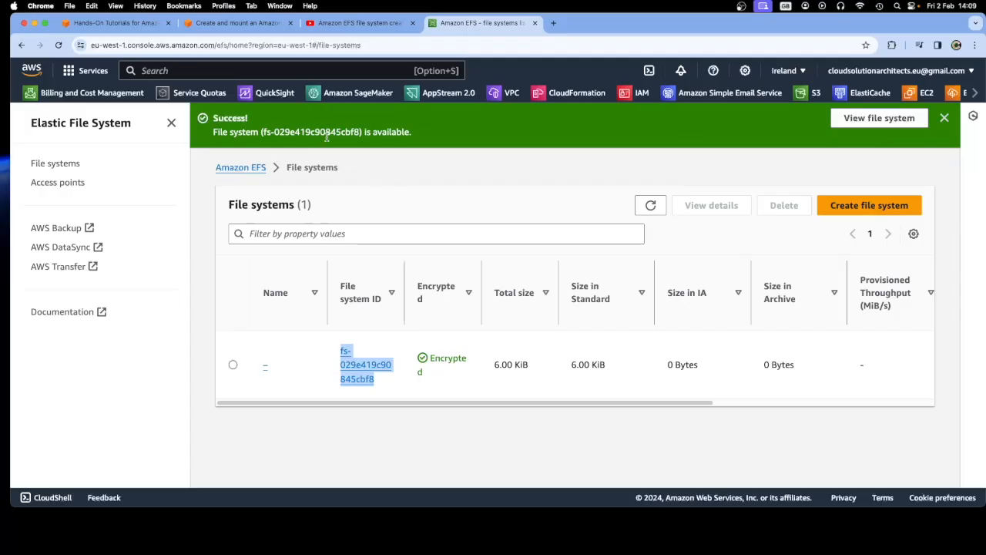
pyautogui.click(867, 119)
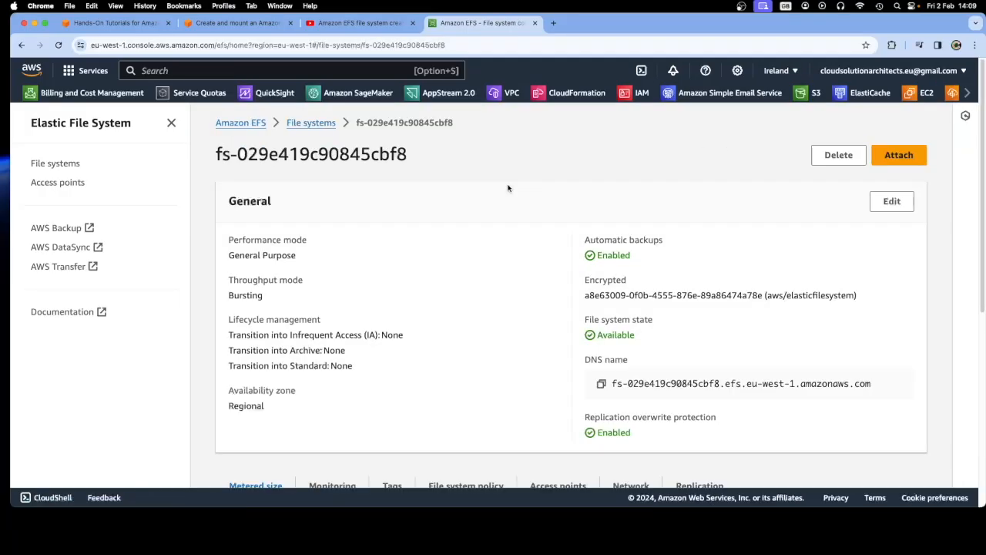
pyautogui.scroll(-2, 507, 188)
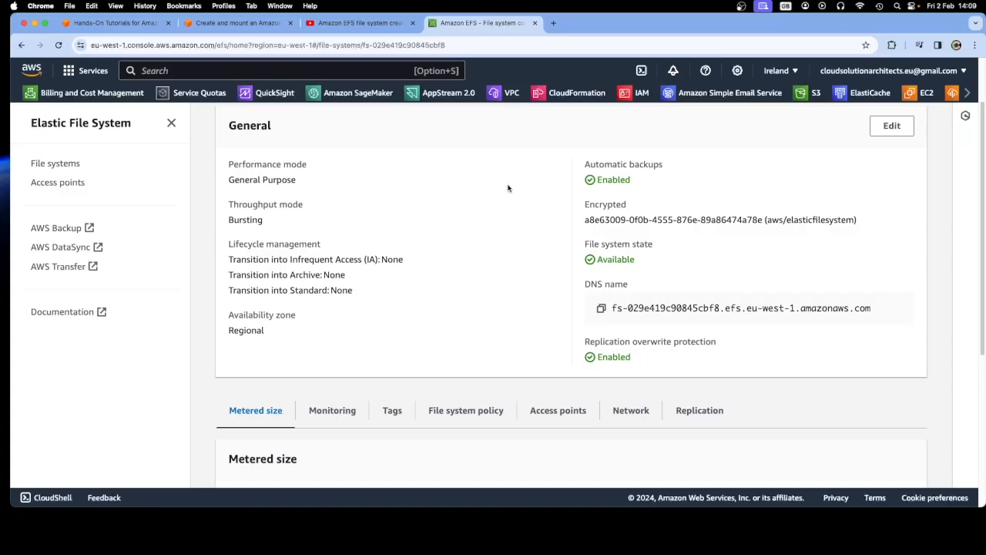
# - Return to the AWS tutorial and read the note about the file system ID and mount target state
pyautogui.click(359, 23)
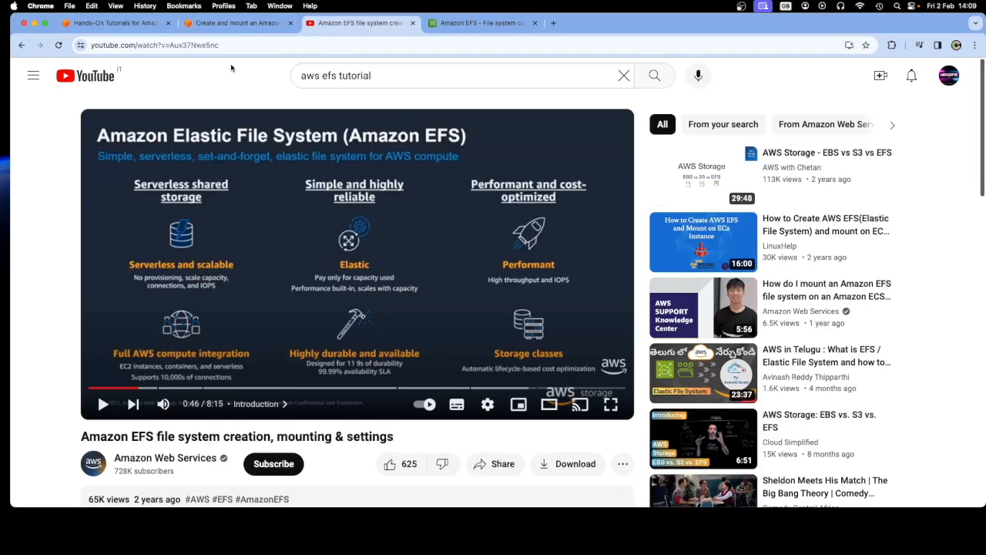
pyautogui.click(235, 23)
pyautogui.scroll(-8, 374, 278)
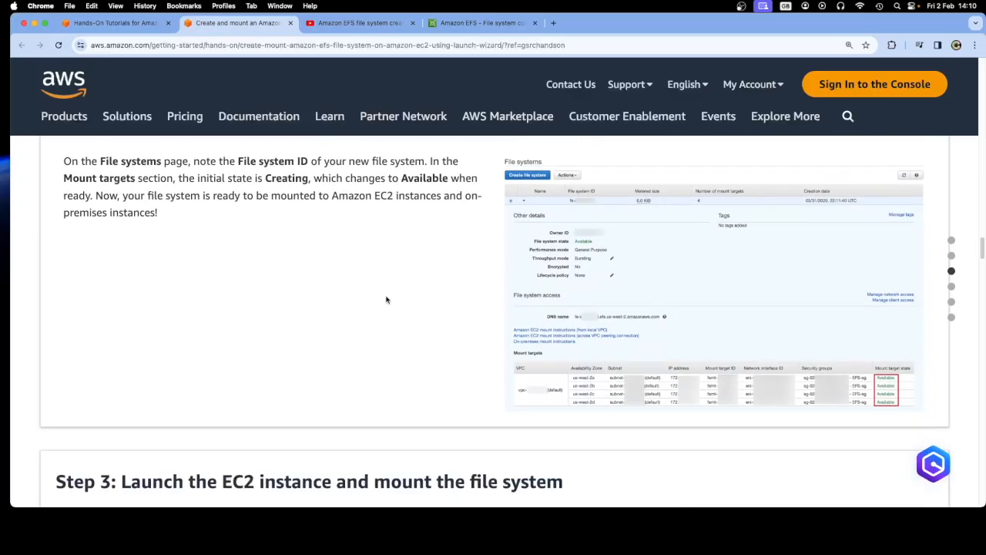
pyautogui.moveTo(65, 161); pyautogui.dragTo(198, 163)
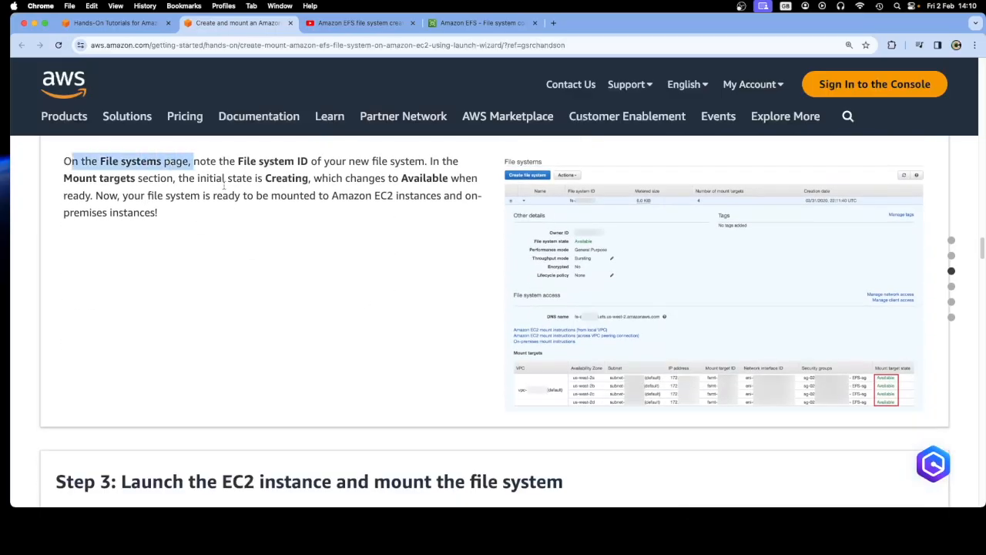
pyautogui.click(241, 224)
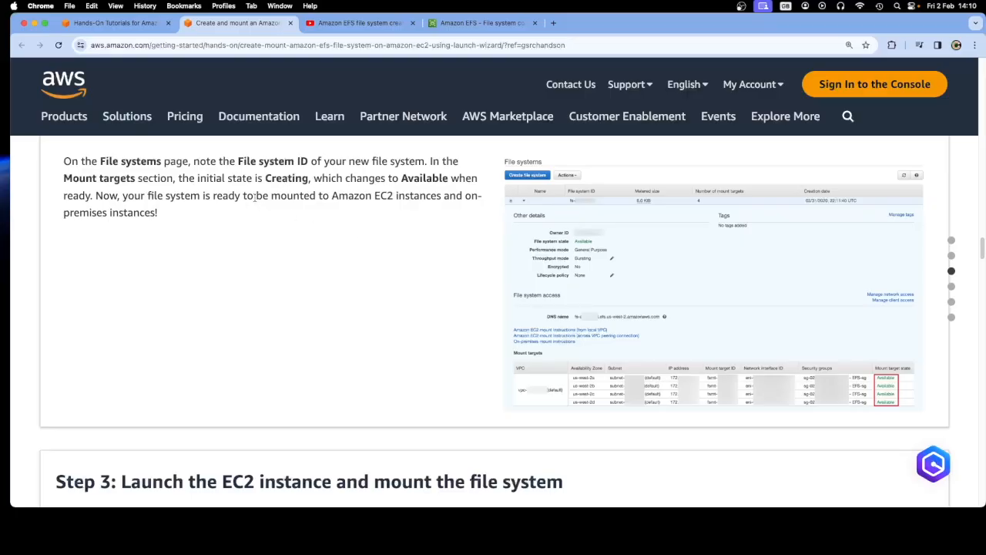
pyautogui.moveTo(378, 196); pyautogui.dragTo(432, 196)
pyautogui.click(423, 233)
# - Read the tutorial's Step 3 introduction on key pairs and step 3.1 on launching the EC2 instance
pyautogui.scroll(-5, 422, 268)
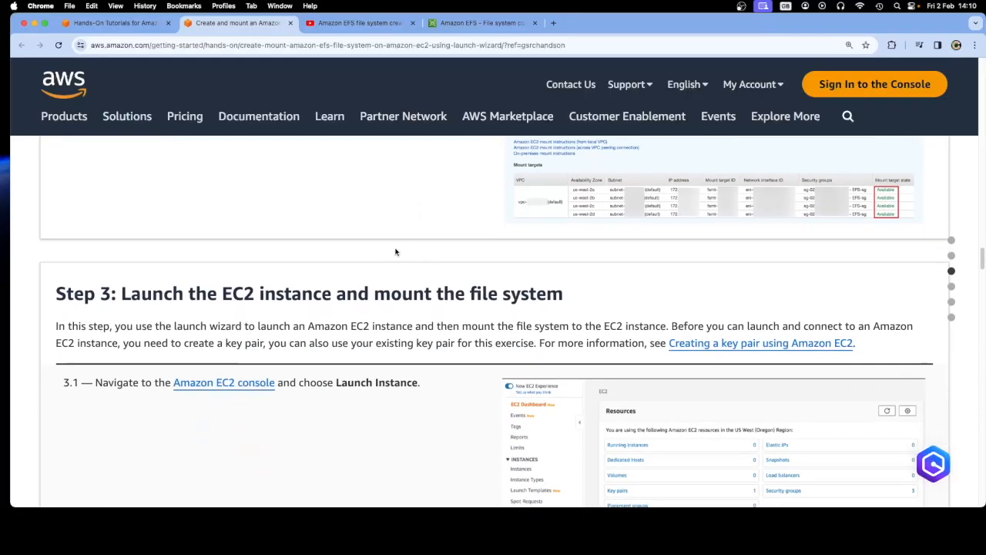
pyautogui.scroll(-3, 411, 276)
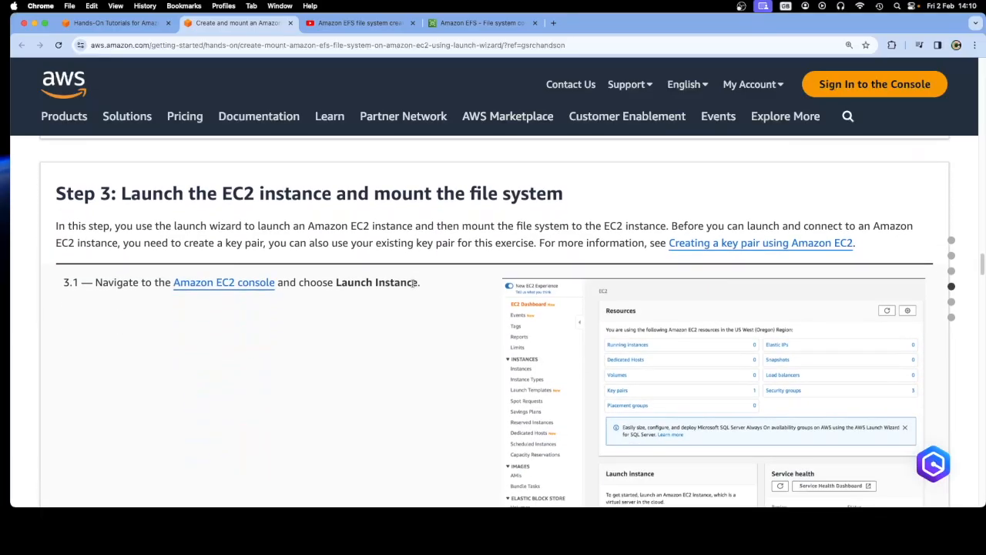
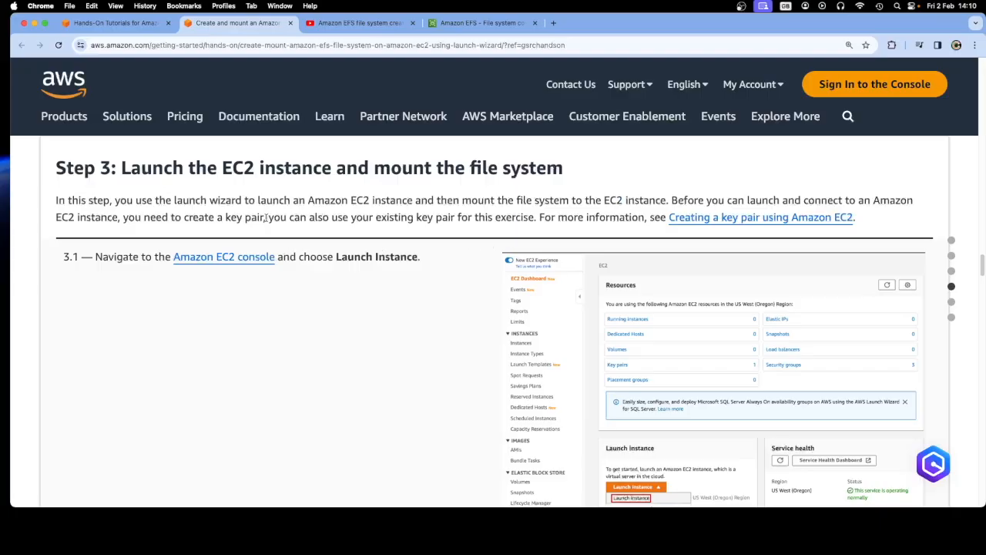
pyautogui.moveTo(269, 218); pyautogui.dragTo(473, 217)
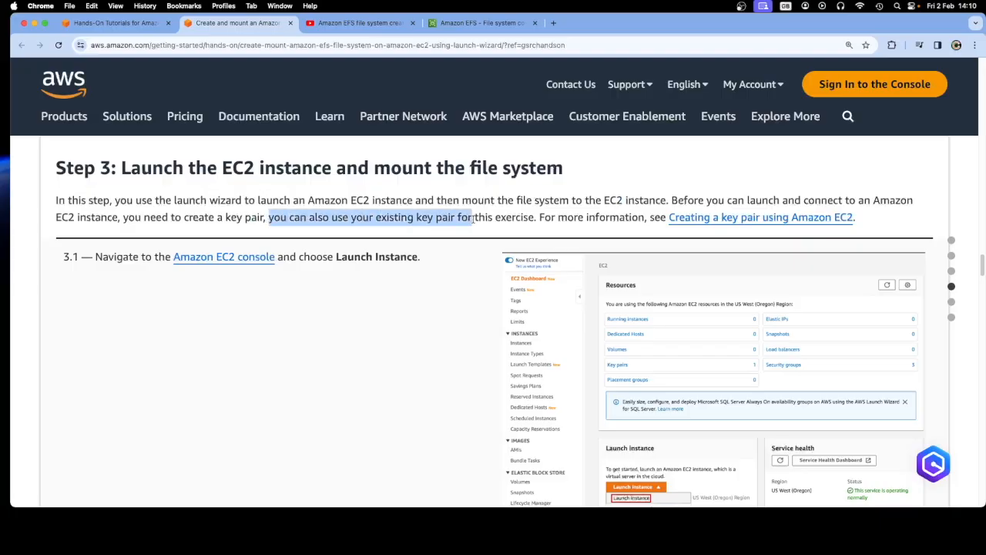
pyautogui.click(471, 239)
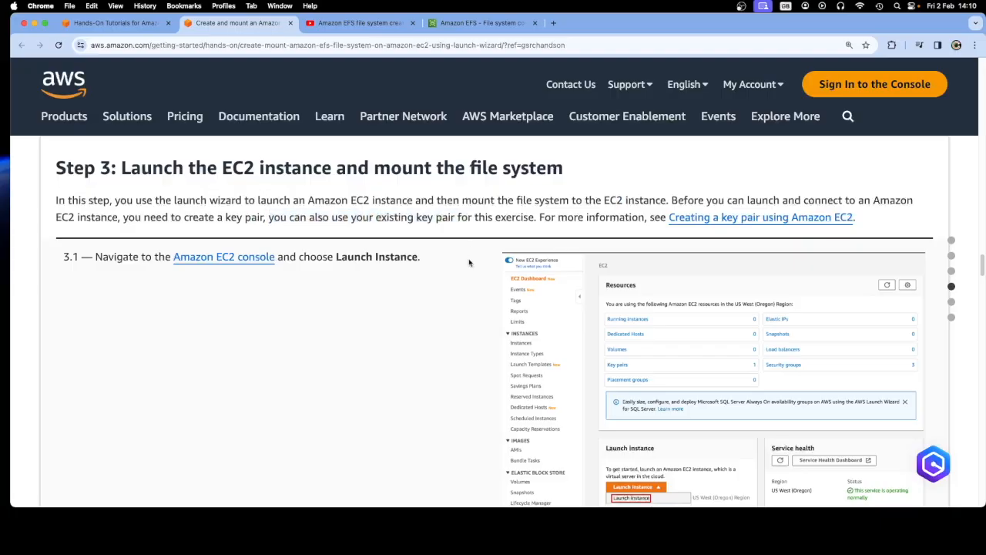
pyautogui.scroll(-2, 469, 255)
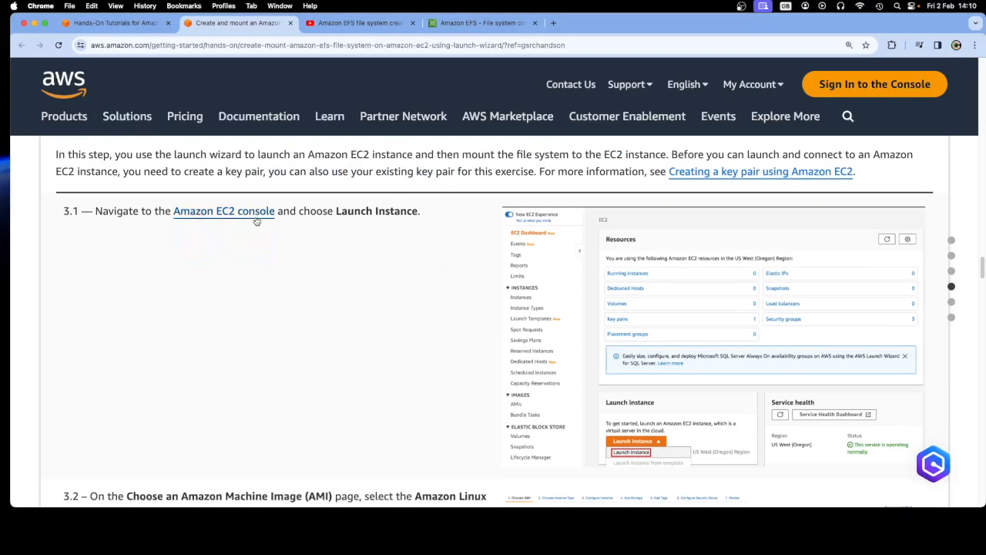
# - Open the EC2 dashboard in the AWS console, check tutorial step 3.2, and start launching a new instance
pyautogui.click(463, 25)
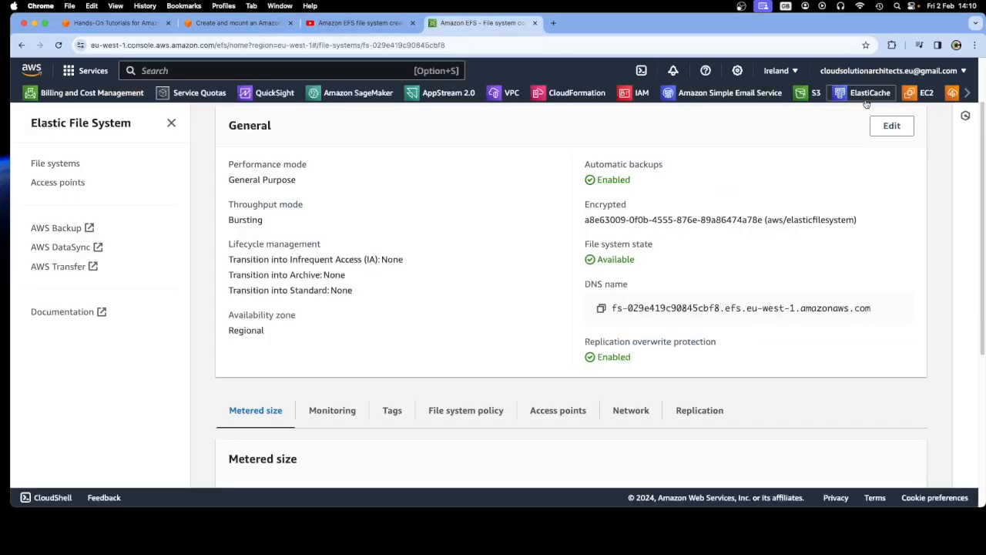
pyautogui.click(925, 93)
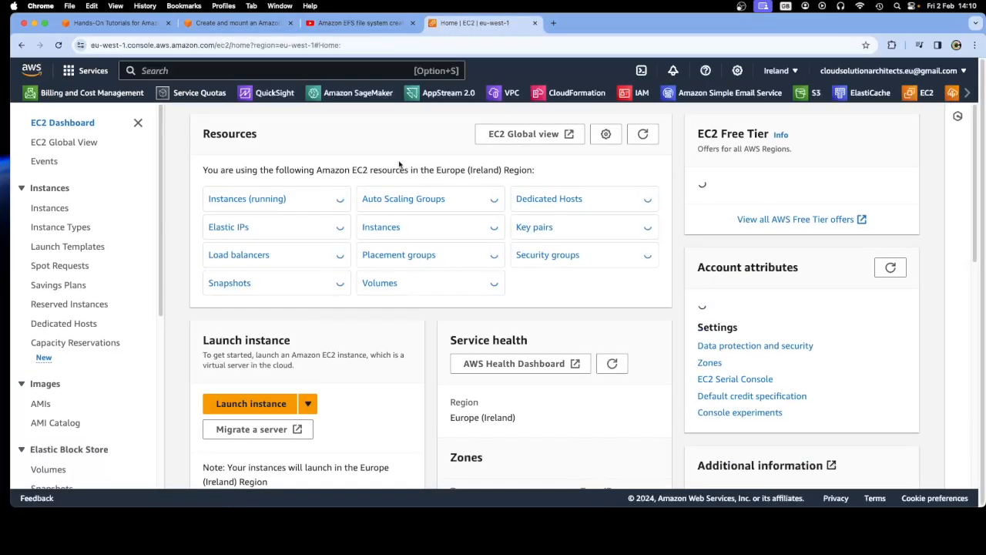
pyautogui.click(231, 22)
pyautogui.scroll(-7, 375, 261)
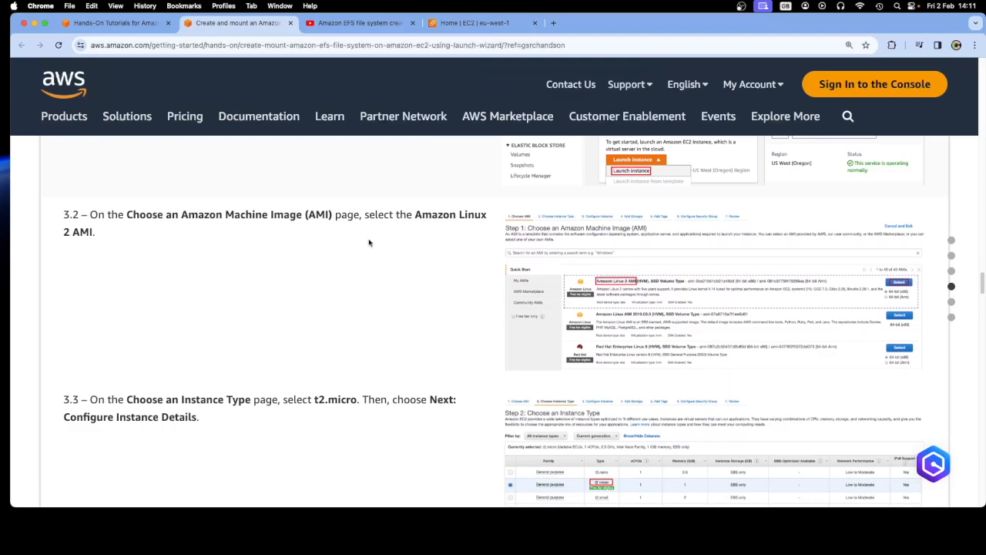
pyautogui.scroll(2, 370, 248)
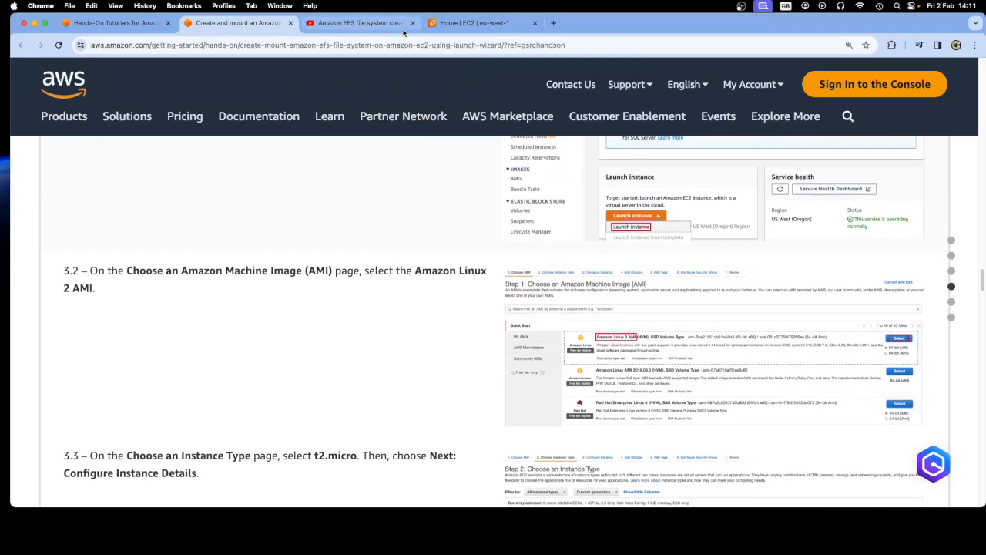
pyautogui.click(474, 22)
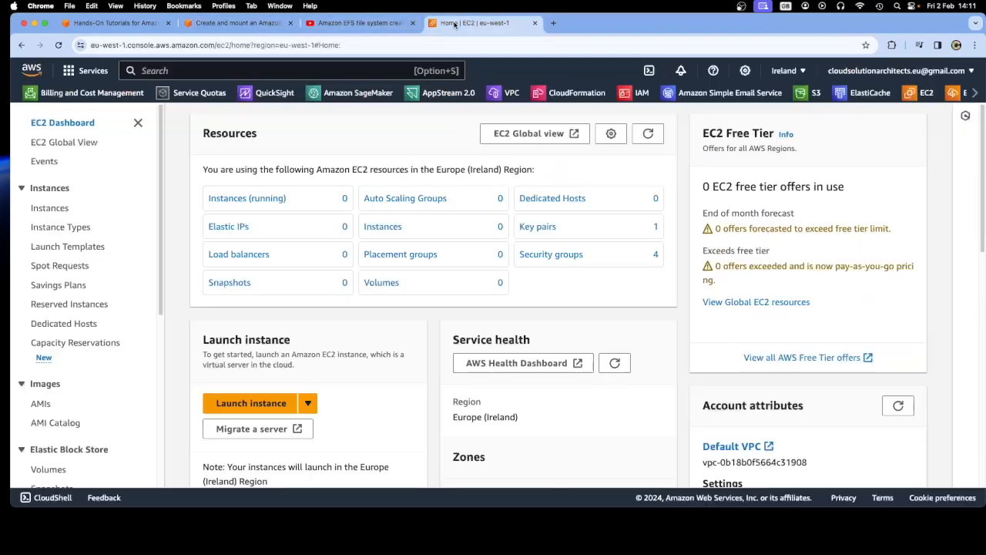
pyautogui.click(254, 403)
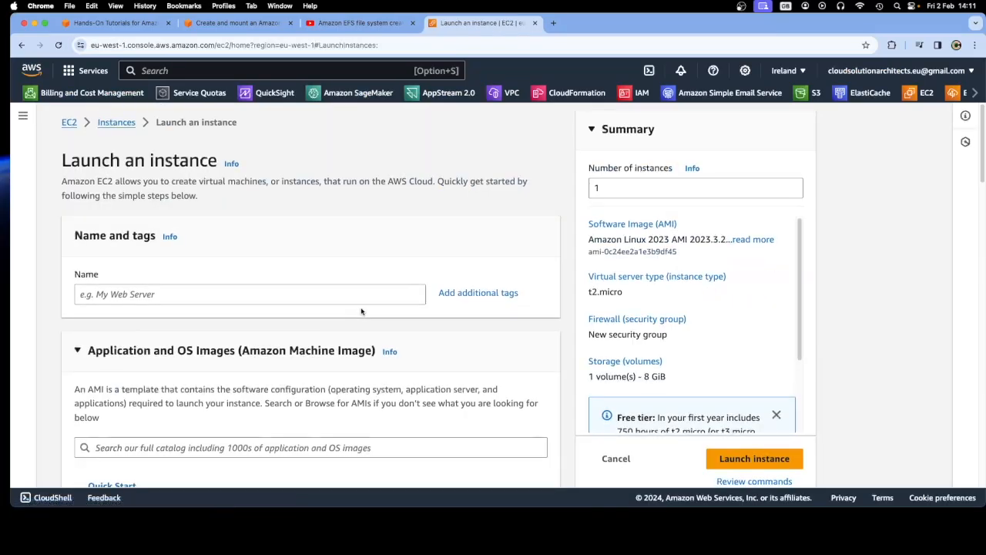
pyautogui.scroll(-2, 279, 229)
# - Read through tutorial steps 3.1 to 3.10 on configuring and launching the instance, ending back at steps 3.2 and 3.3
pyautogui.click(237, 23)
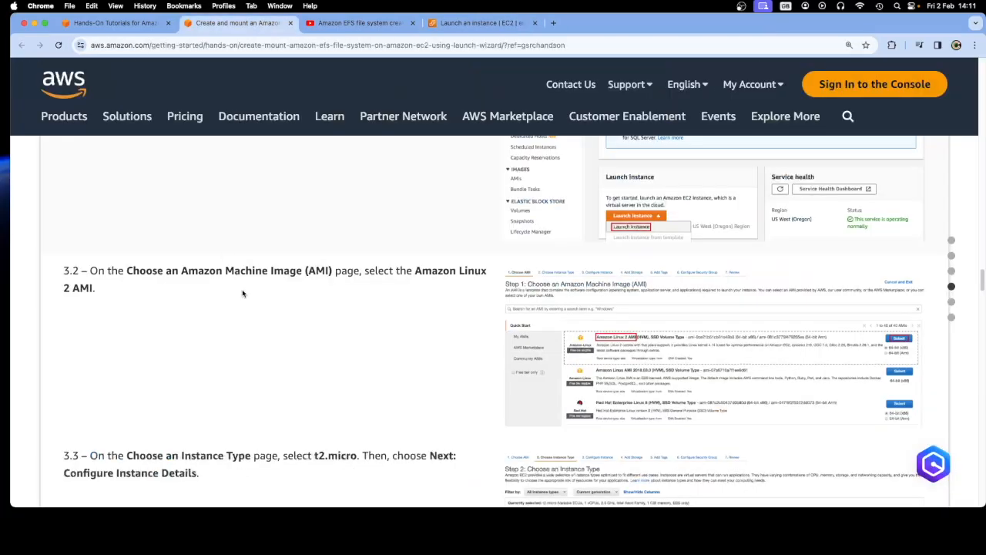
pyautogui.scroll(3, 297, 296)
pyautogui.scroll(1, 297, 296)
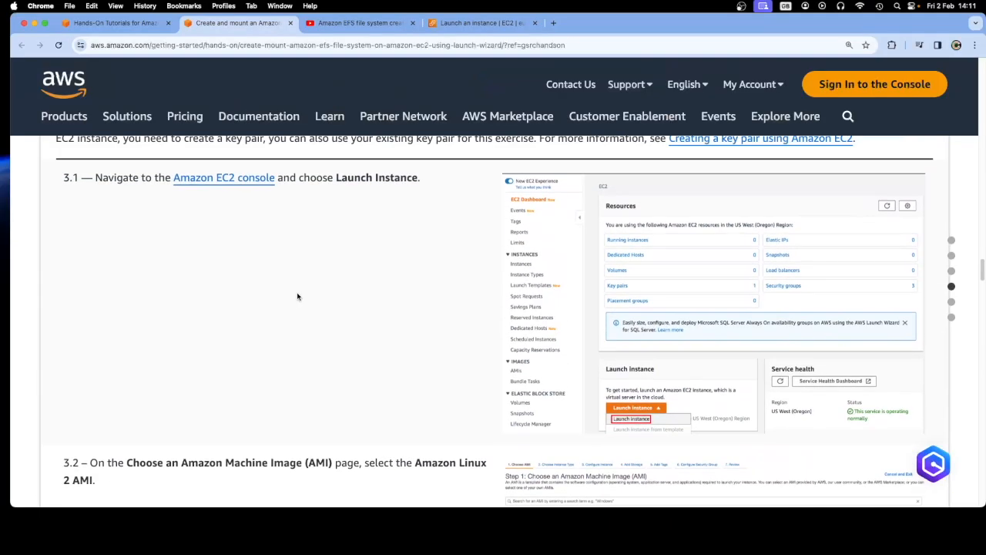
pyautogui.scroll(-3, 297, 296)
pyautogui.scroll(-5, 297, 296)
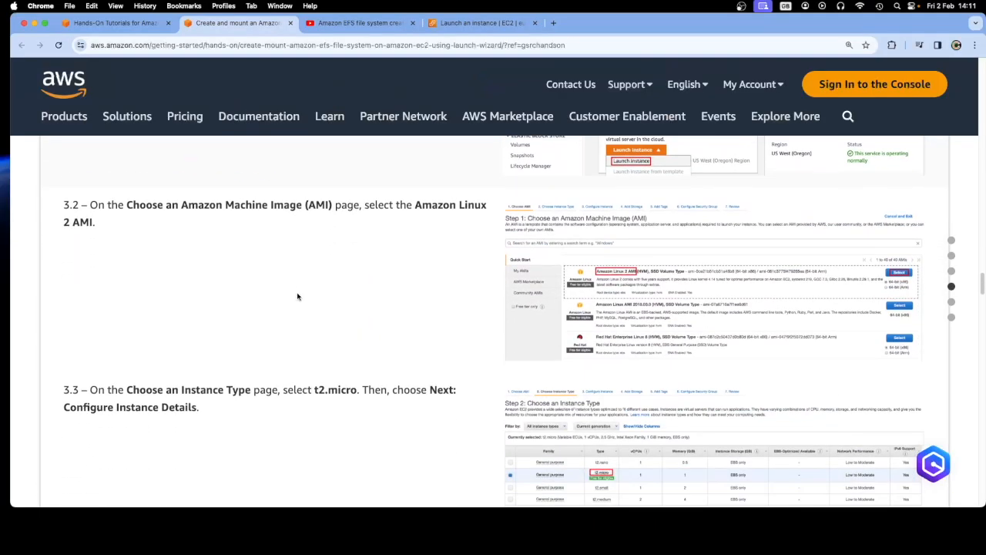
pyautogui.scroll(-8, 298, 296)
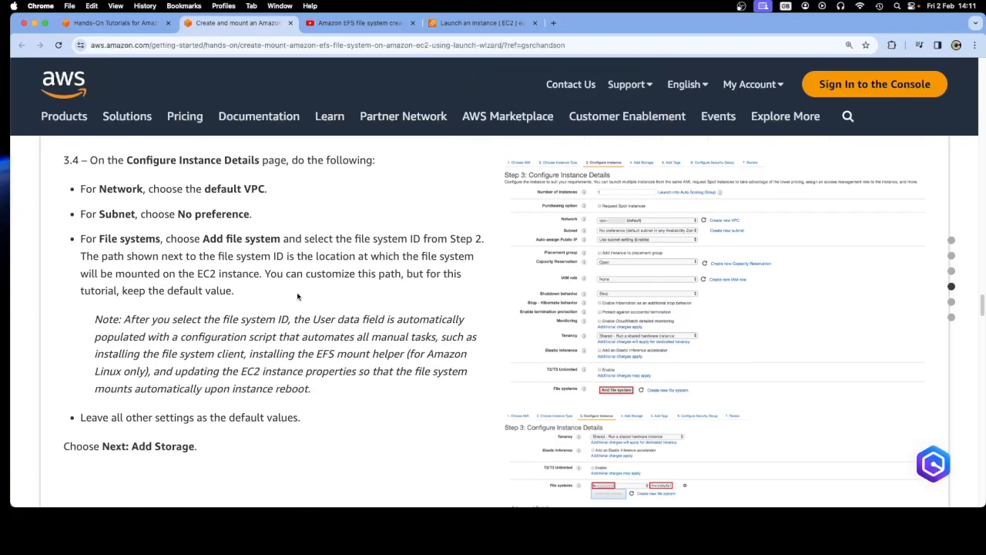
pyautogui.scroll(-11, 298, 295)
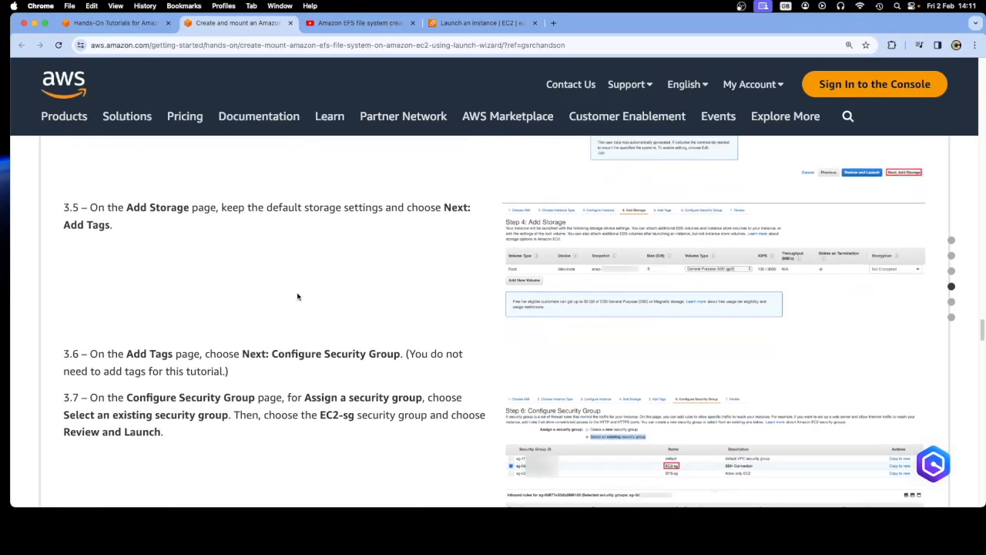
pyautogui.scroll(-7, 297, 296)
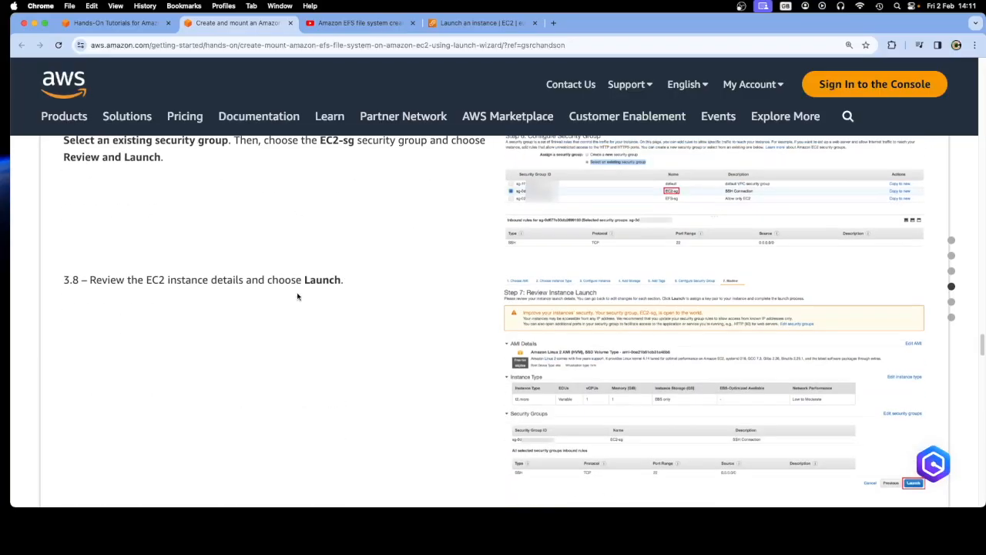
pyautogui.scroll(-4, 298, 296)
pyautogui.scroll(-6, 297, 296)
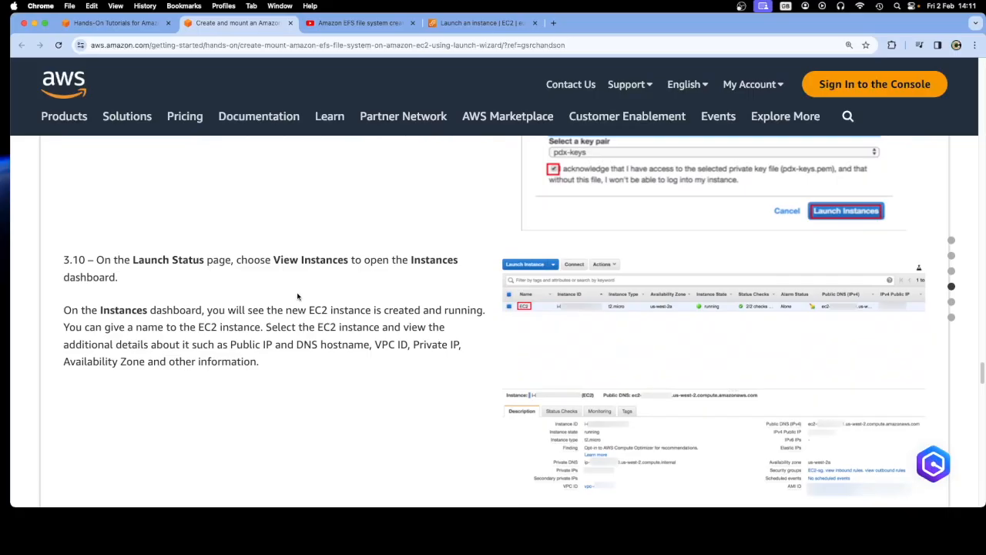
pyautogui.scroll(20, 308, 280)
pyautogui.scroll(15, 331, 237)
pyautogui.scroll(-1, 334, 244)
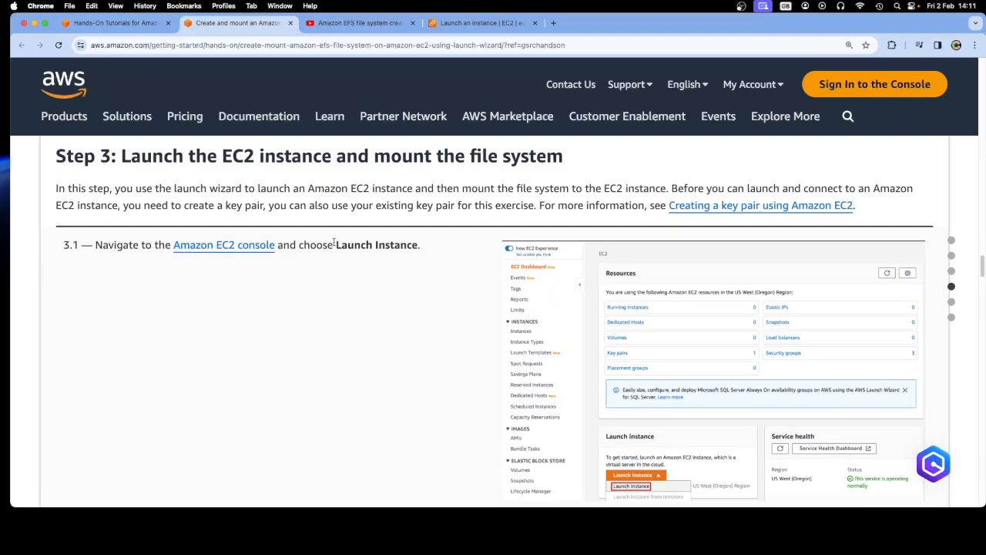
pyautogui.scroll(-12, 333, 245)
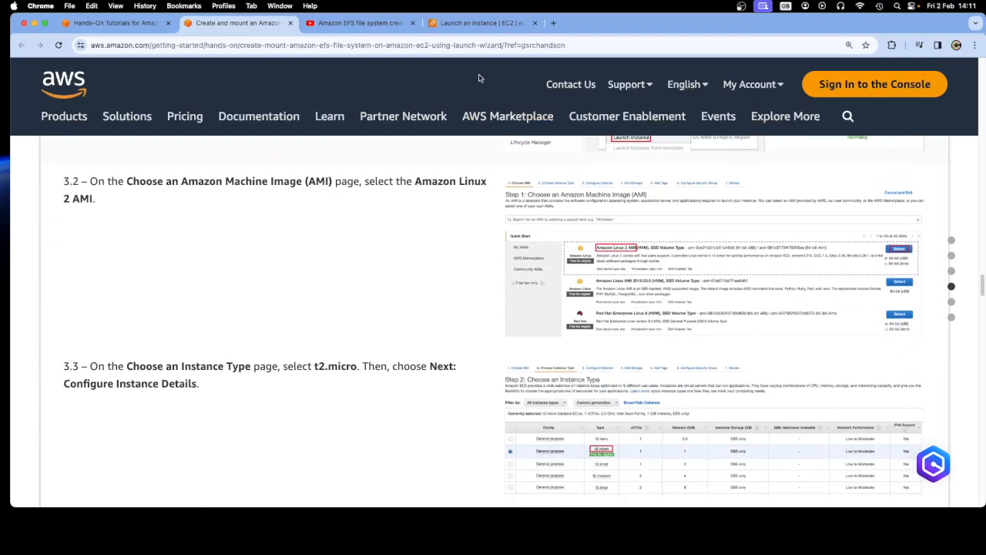
# - Return to the Launch an instance page and enter EC@ as the instance's name
pyautogui.click(478, 22)
pyautogui.click(162, 239)
pyautogui.write('EC@')
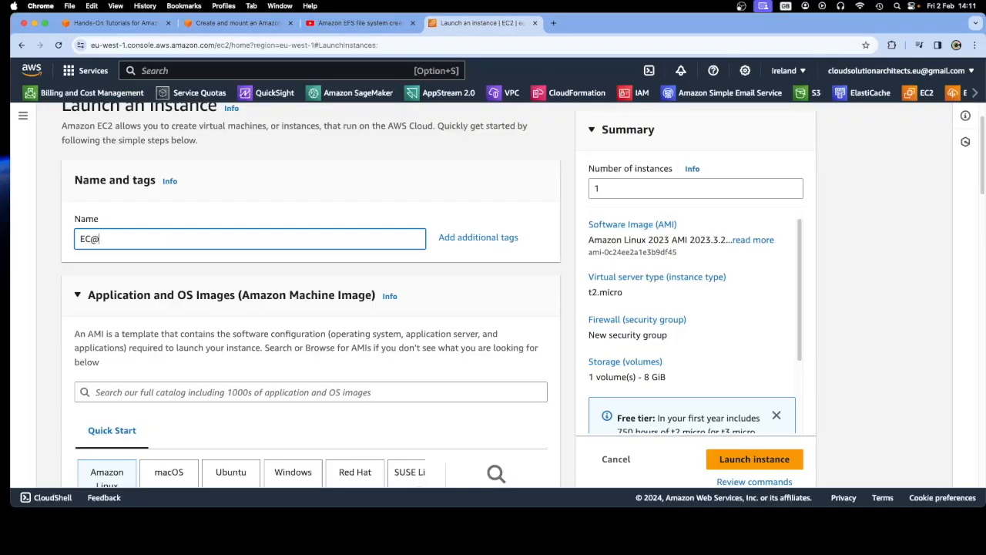
pyautogui.click(299, 274)
# - Check the Amazon Machine Image selection and keep the Amazon Linux 2023 AMI with 64-bit (x86) architecture
pyautogui.scroll(-2, 344, 311)
pyautogui.scroll(-2, 345, 311)
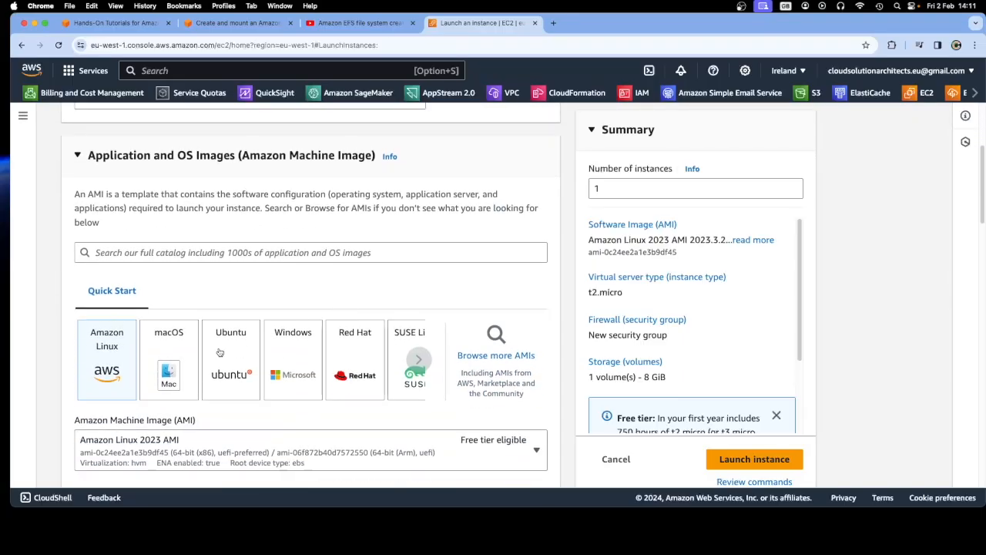
pyautogui.scroll(-2, 166, 368)
pyautogui.click(226, 368)
pyautogui.click(235, 370)
pyautogui.scroll(-4, 295, 361)
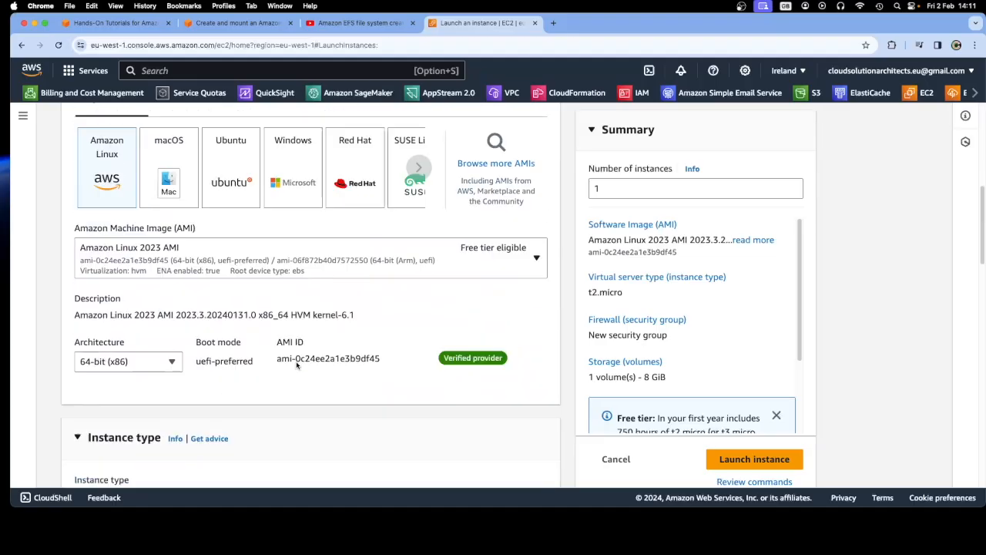
# - Compare tutorial step 3.3 with the instance type set on the launch page
pyautogui.click(245, 22)
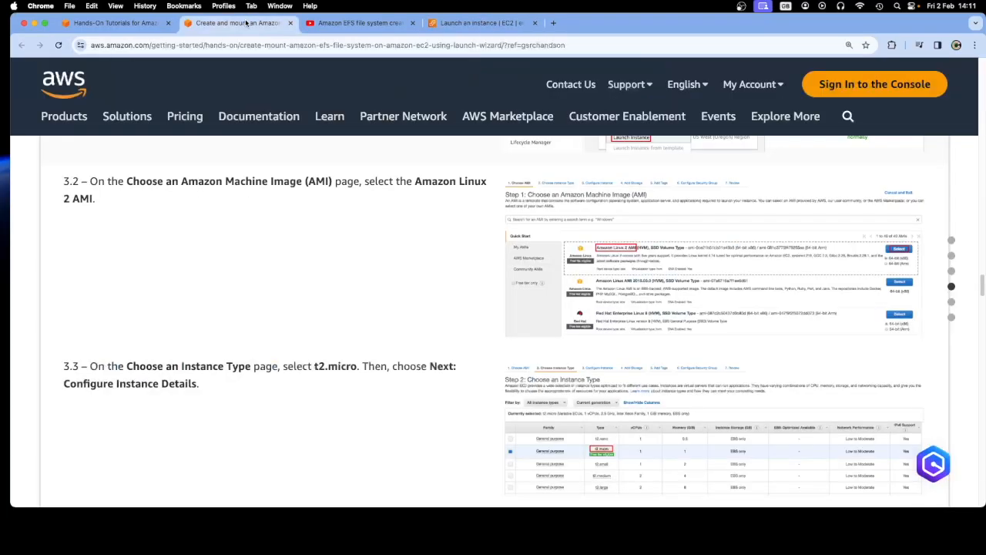
pyautogui.scroll(-2, 349, 334)
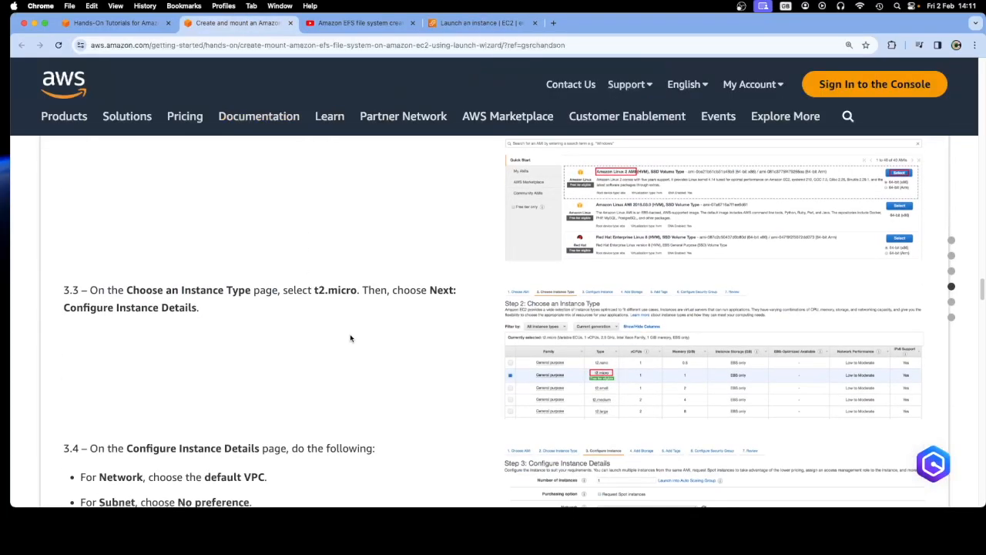
pyautogui.click(452, 24)
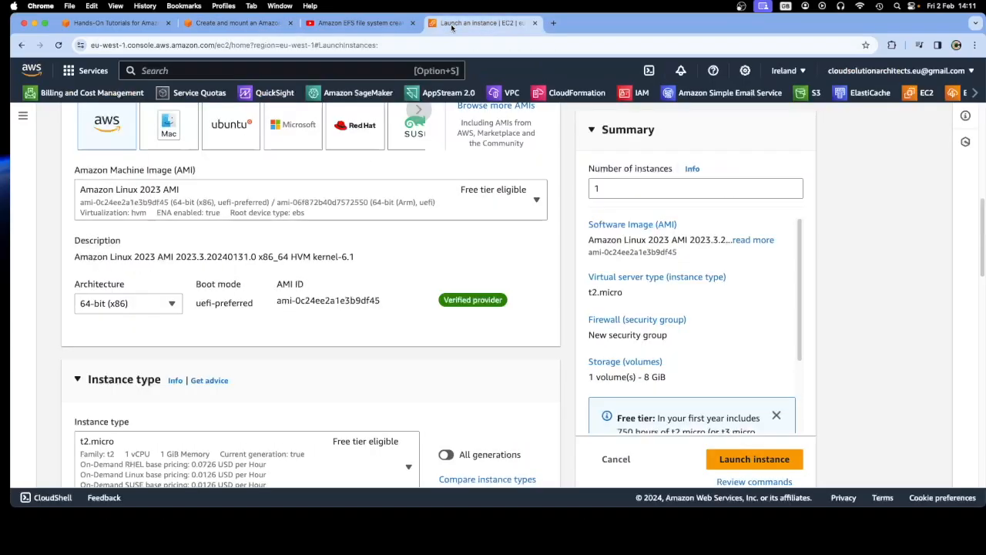
pyautogui.scroll(-2, 379, 322)
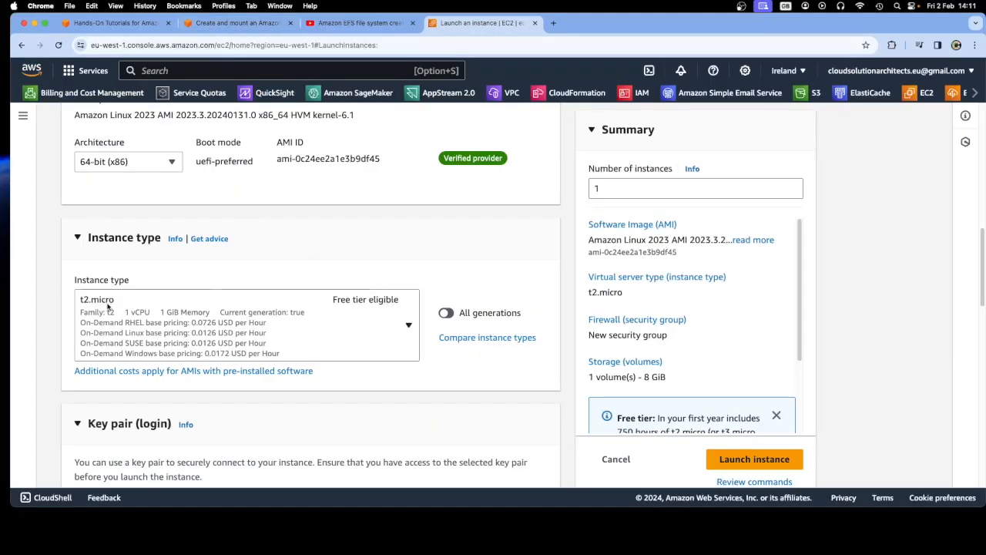
# - Read tutorial steps 3.3 and 3.4 on the instance type, network, subnet and file system settings
pyautogui.click(235, 23)
pyautogui.scroll(-4, 346, 369)
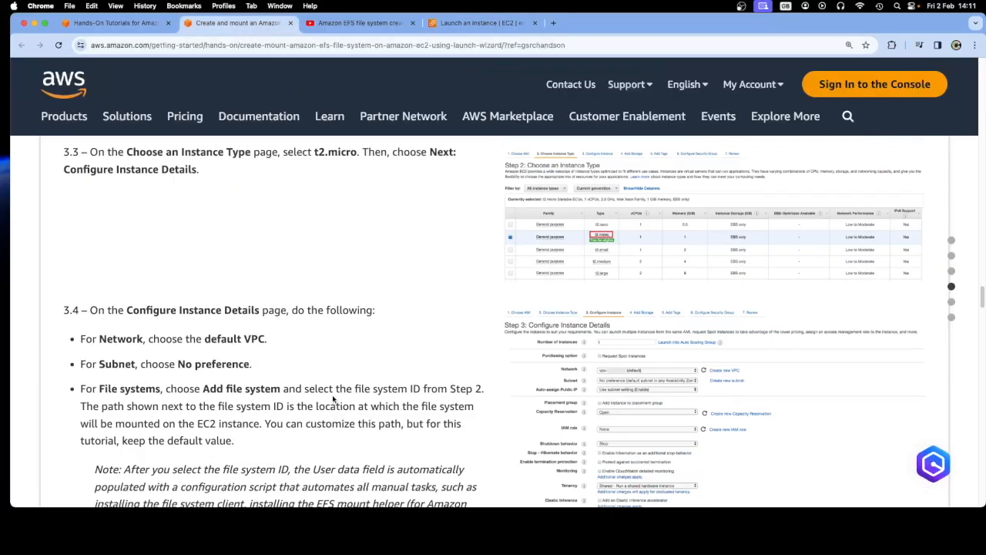
pyautogui.scroll(1, 335, 399)
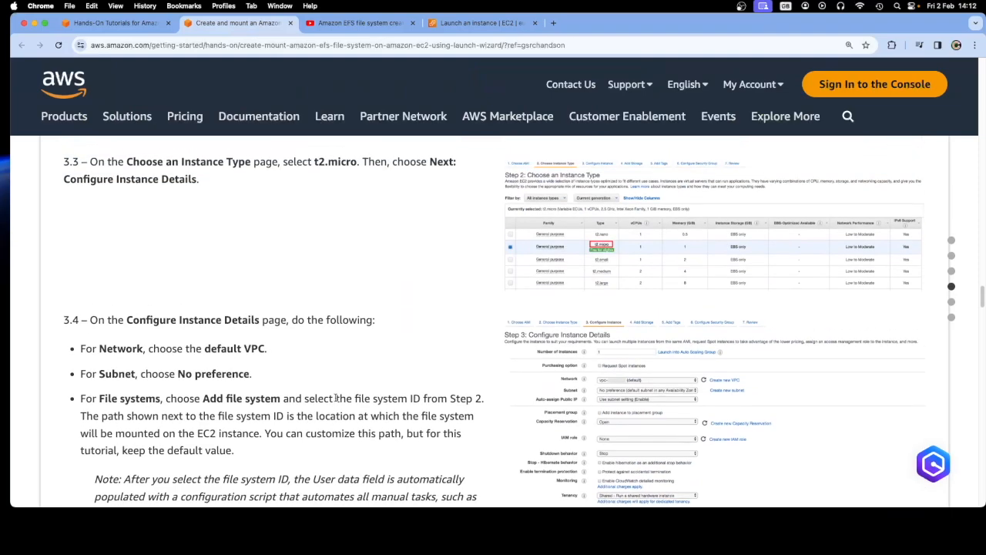
pyautogui.scroll(1, 336, 399)
pyautogui.scroll(1, 335, 400)
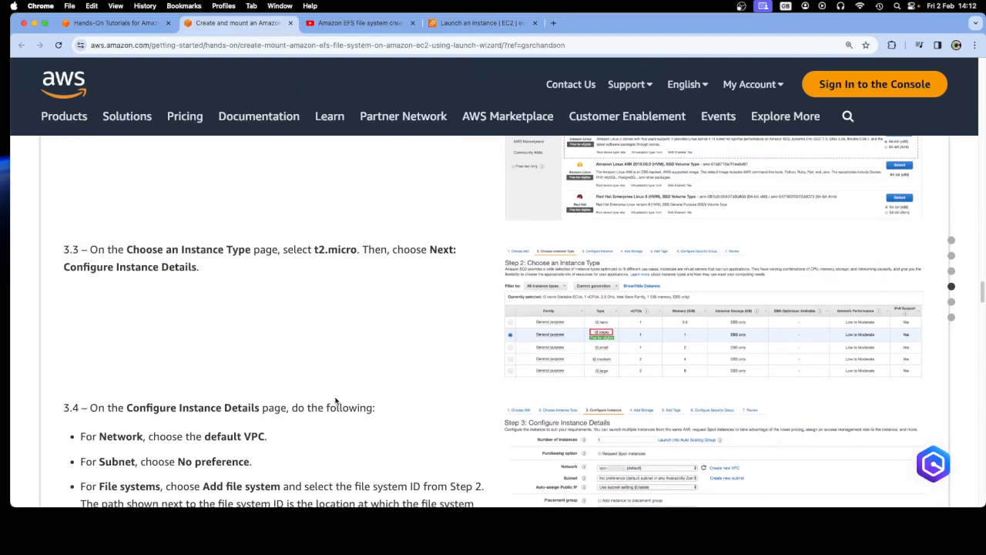
pyautogui.scroll(-1, 349, 368)
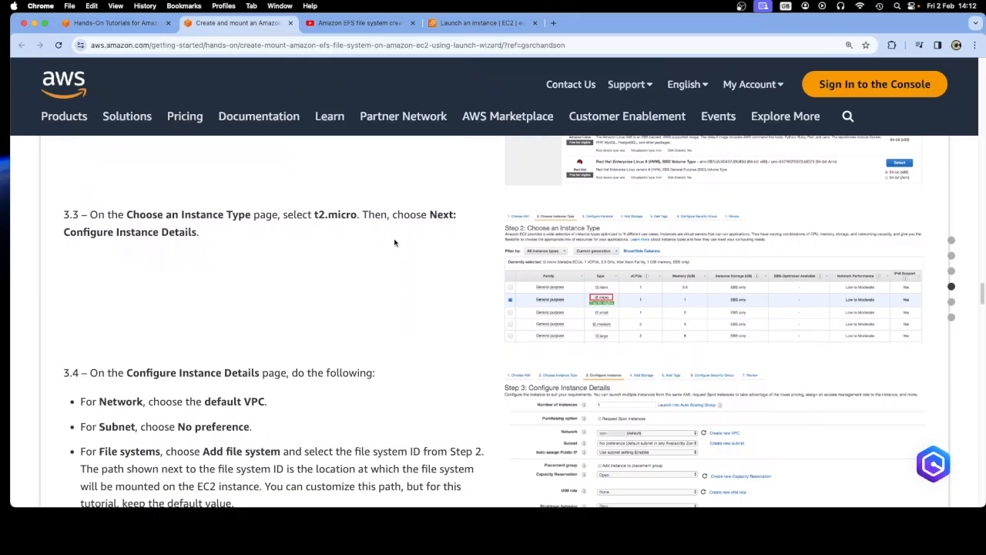
pyautogui.scroll(-4, 372, 351)
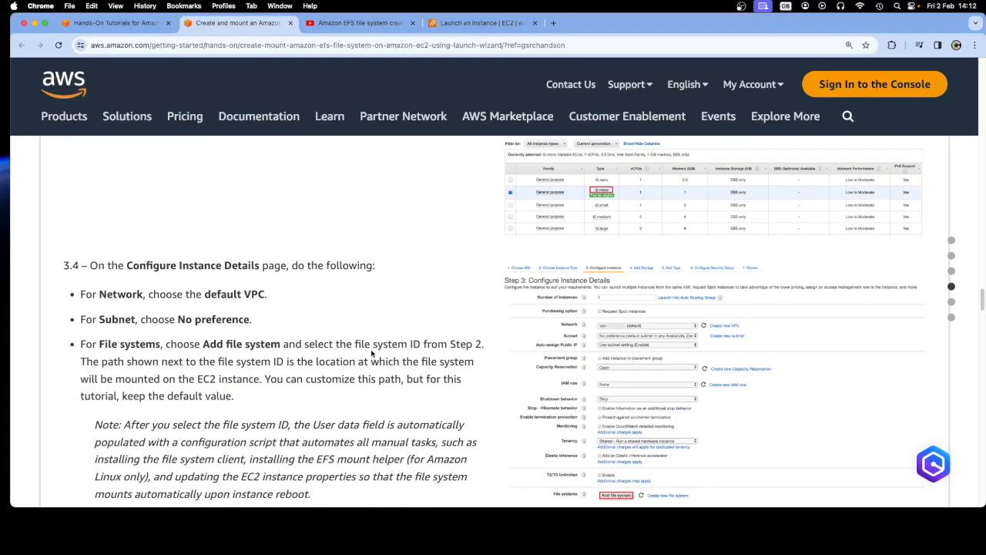
# - Return to the Launch an instance page and create an RSA key pair named ecstest in .pem format for the instance's login
pyautogui.click(479, 23)
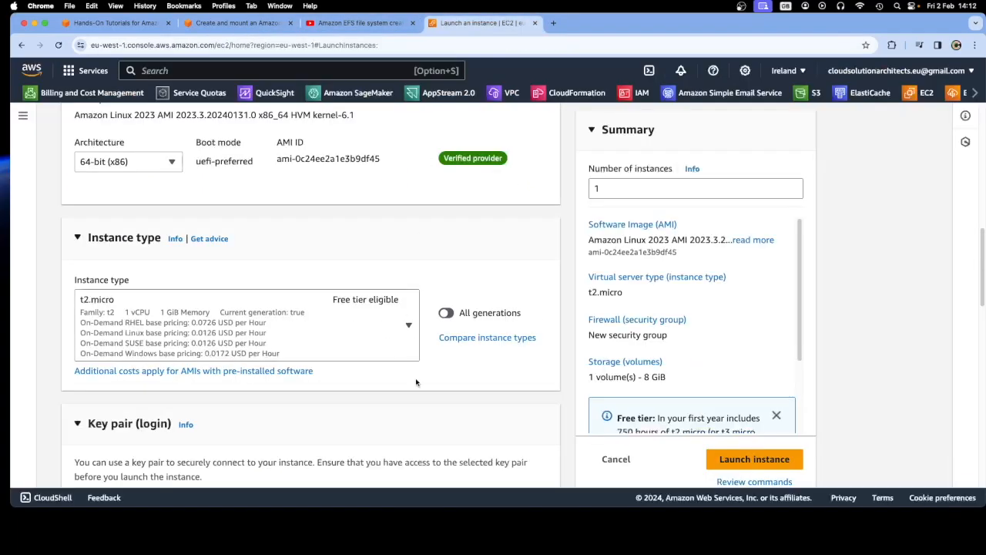
pyautogui.scroll(-6, 414, 389)
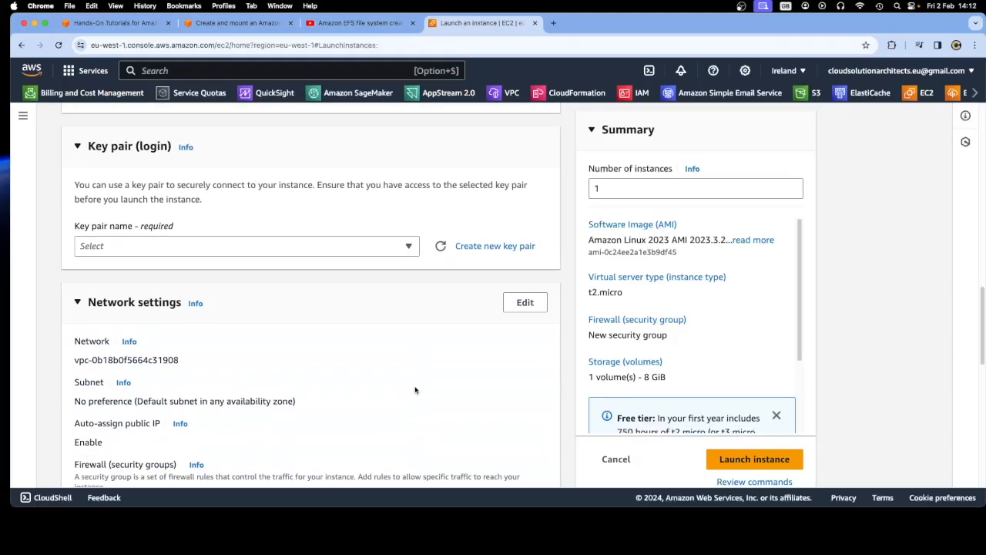
pyautogui.scroll(4, 415, 390)
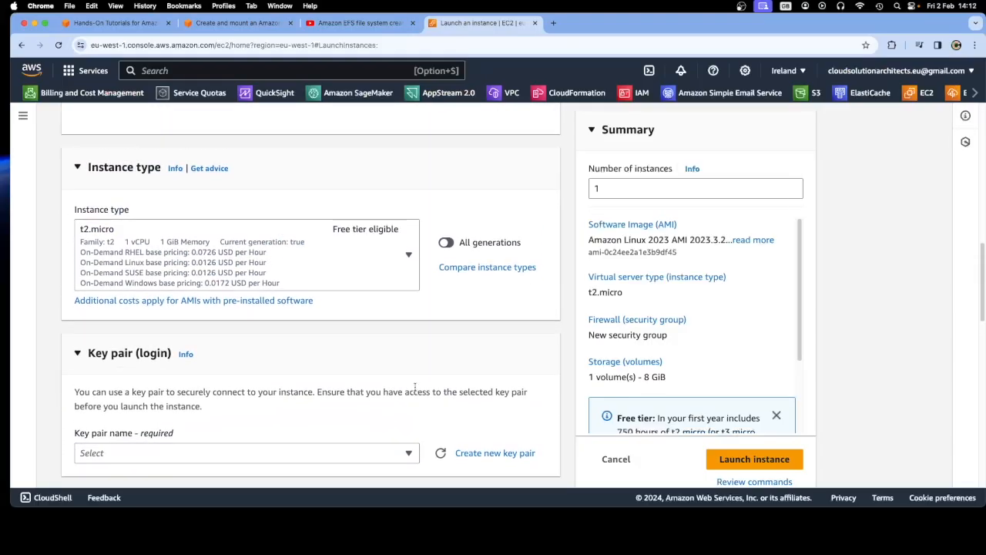
pyautogui.scroll(-3, 415, 387)
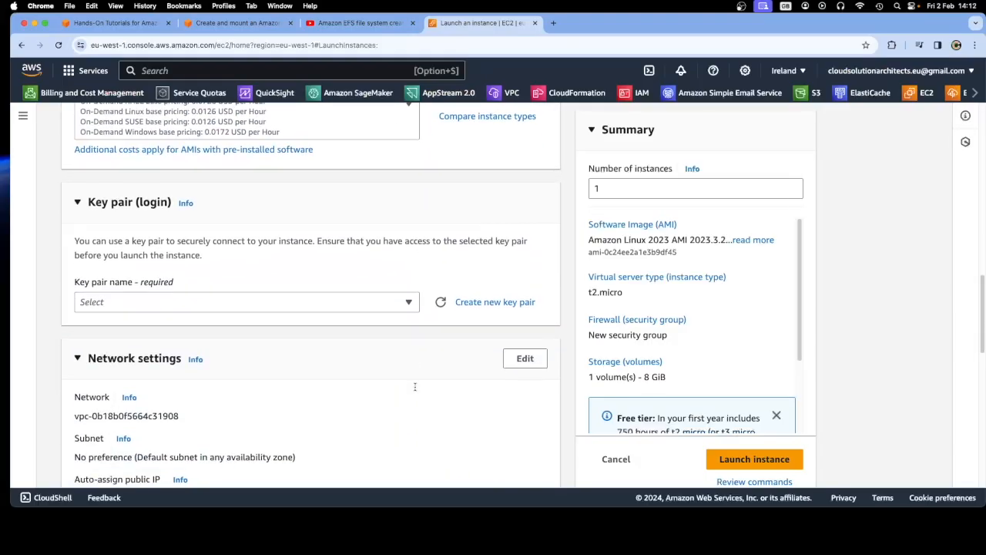
pyautogui.click(374, 302)
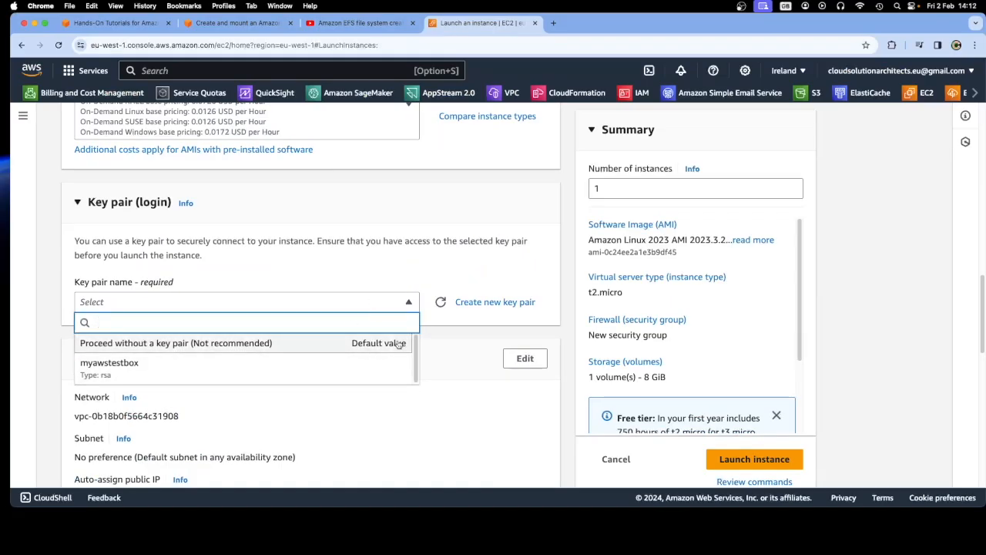
pyautogui.click(463, 302)
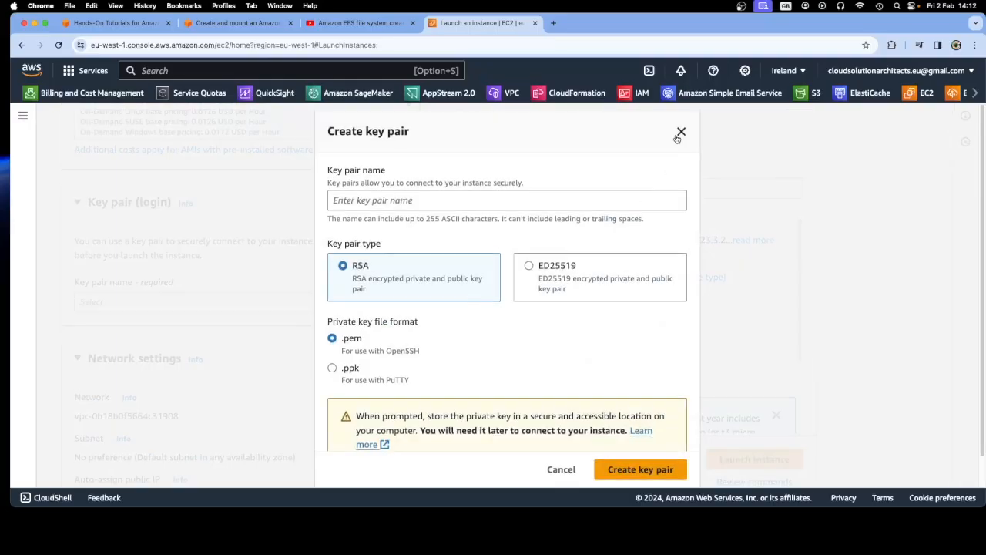
pyautogui.click(609, 470)
pyautogui.click(376, 194)
pyautogui.write('ec')
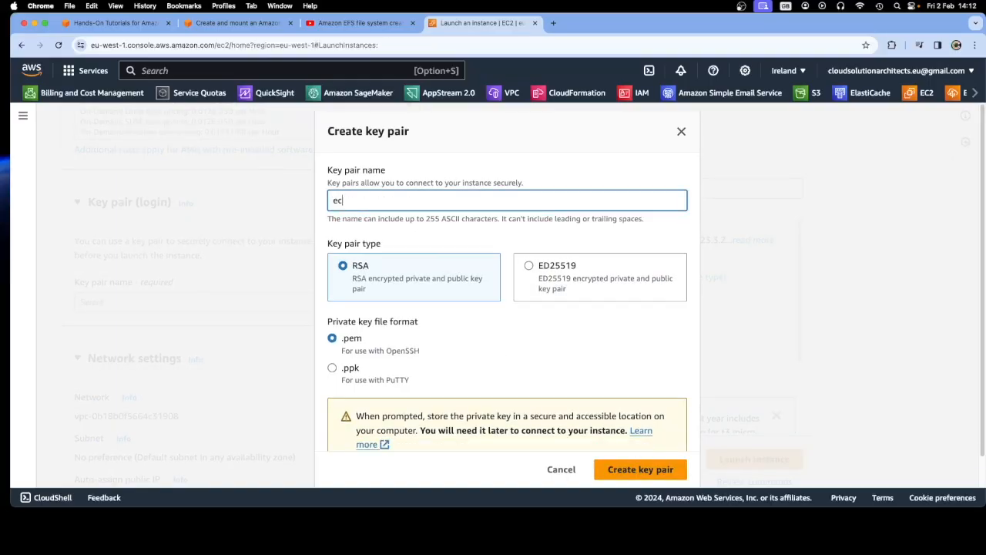
pyautogui.write('stest')
pyautogui.click(669, 469)
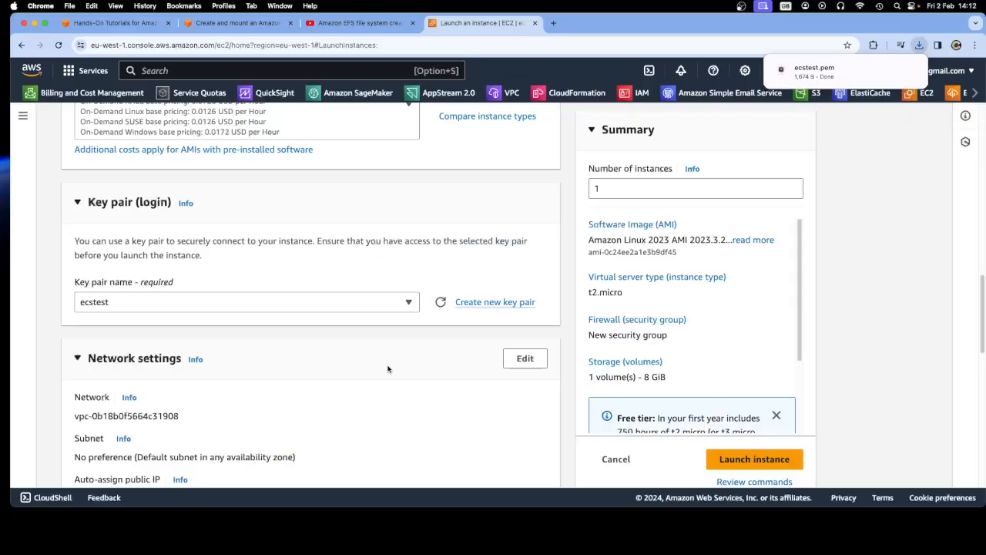
# - Compare the instance's VPC and subnet in the network settings with the requirements in tutorial step 3.4
pyautogui.scroll(-1, 388, 369)
pyautogui.scroll(-5, 388, 370)
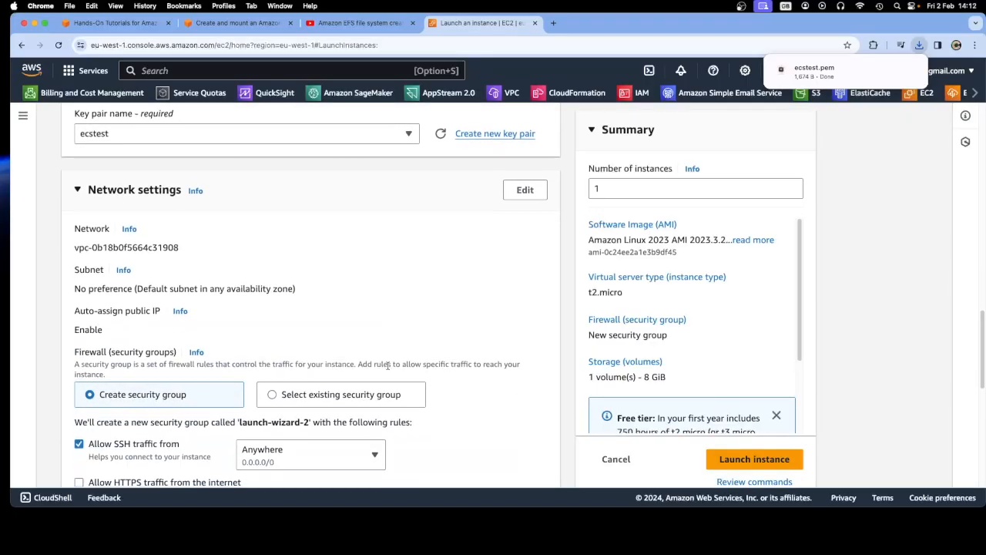
pyautogui.click(235, 23)
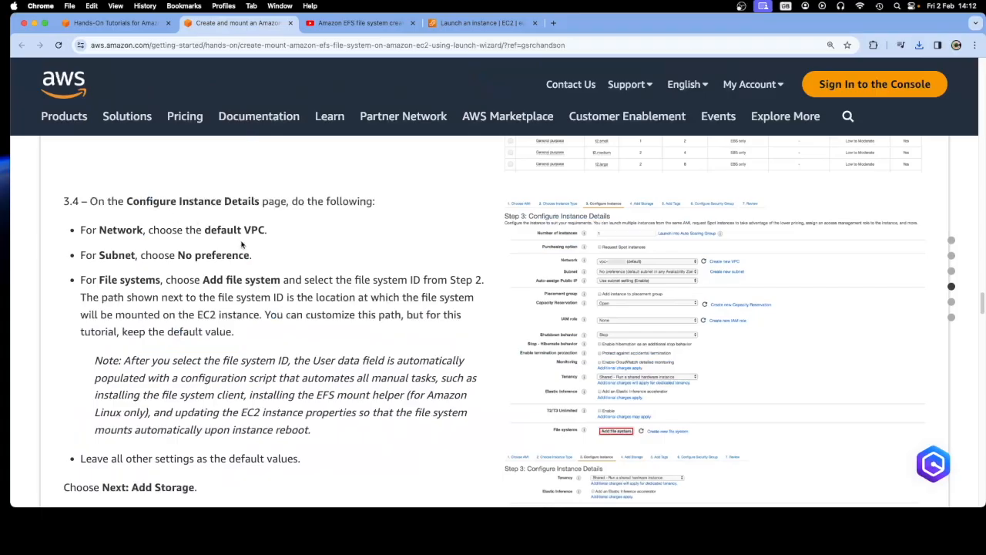
pyautogui.click(441, 29)
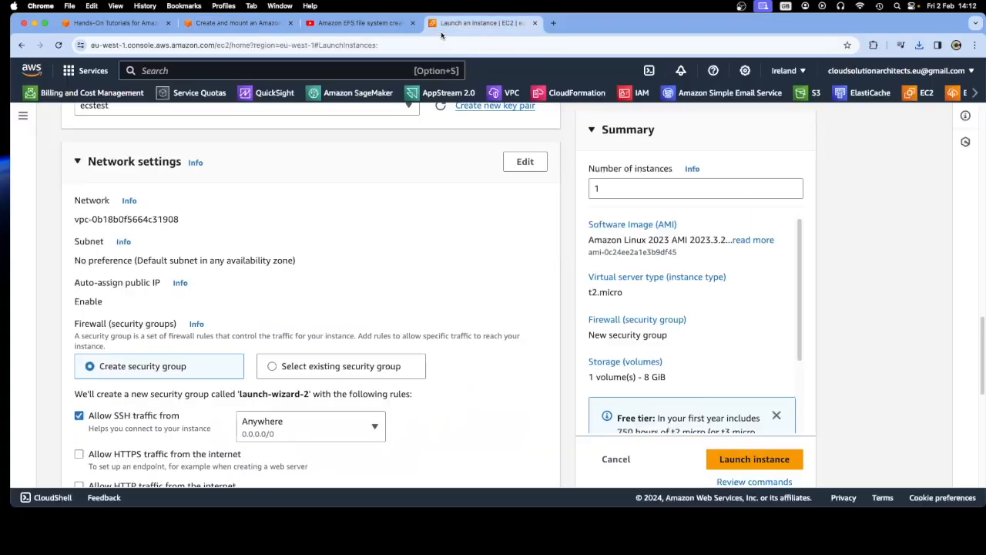
pyautogui.scroll(-3, 366, 289)
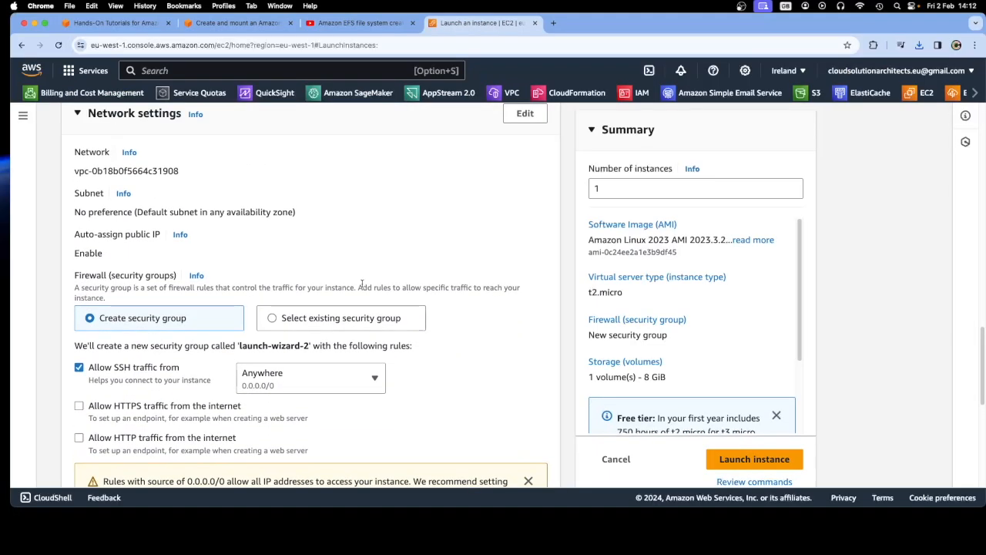
pyautogui.moveTo(186, 175); pyautogui.dragTo(77, 171)
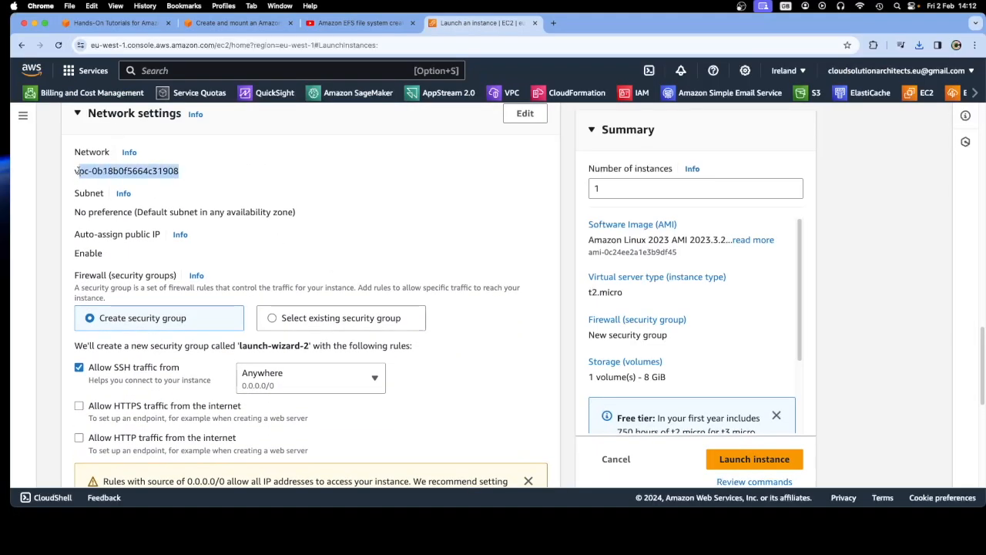
pyautogui.click(223, 23)
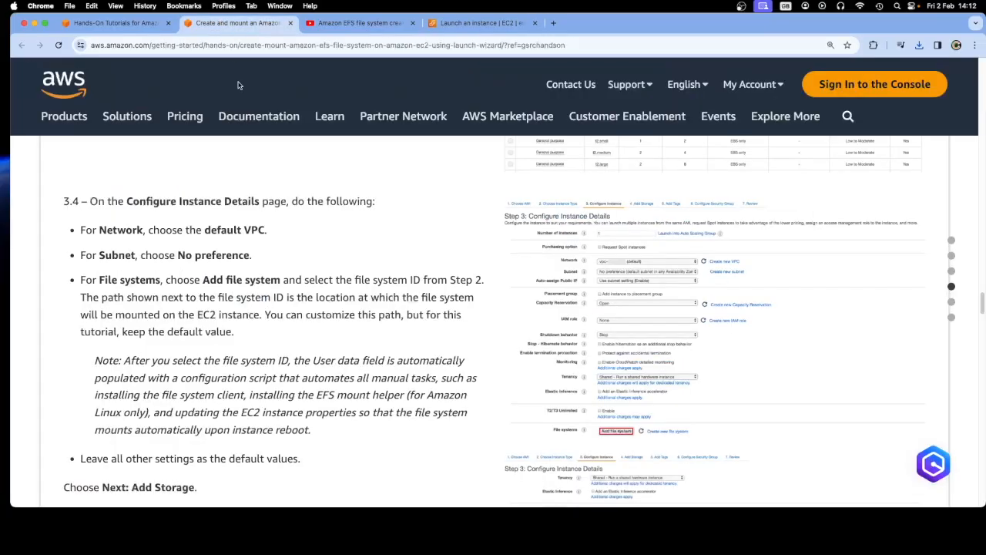
pyautogui.click(462, 23)
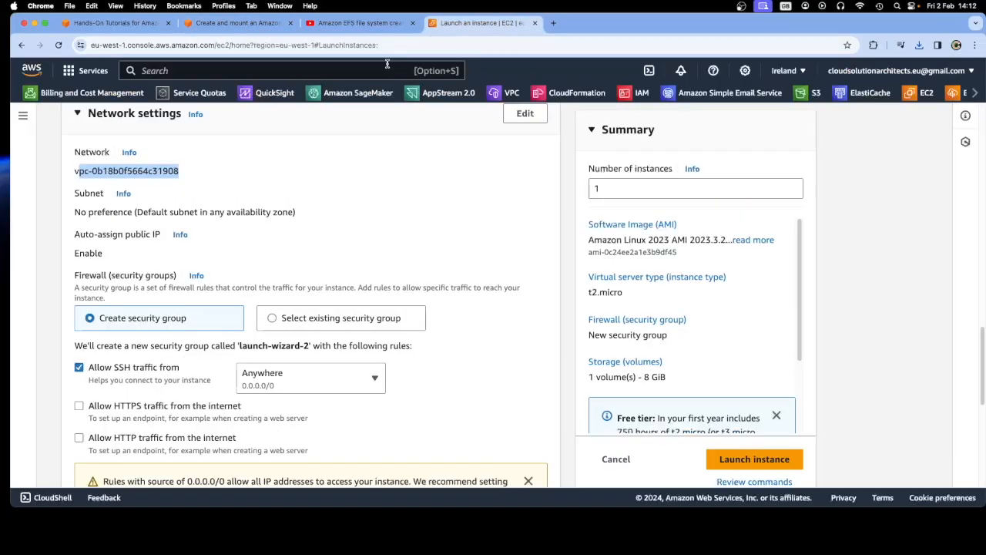
# - Read the File systems instruction in tutorial step 3.4 about adding the file system from Step 2
pyautogui.click(228, 23)
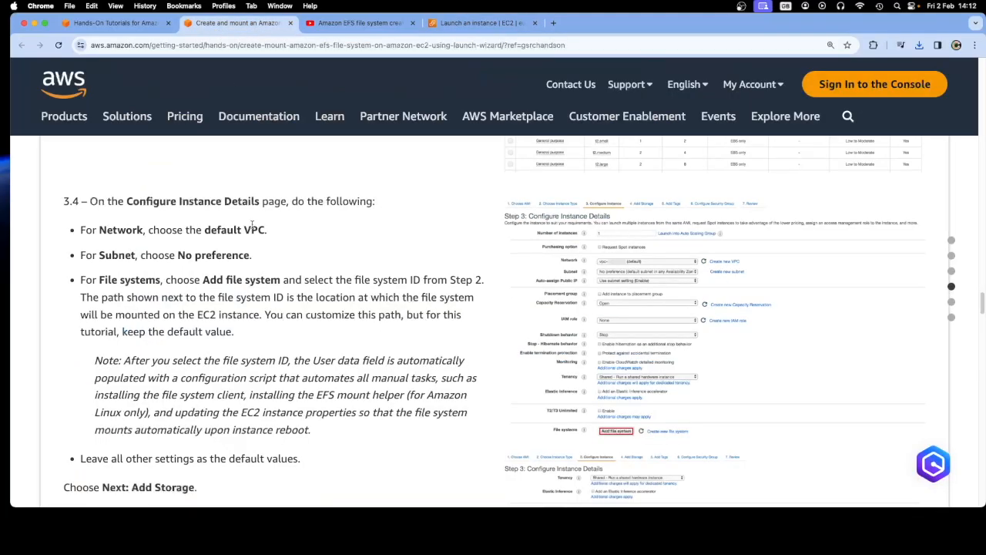
pyautogui.scroll(-1, 248, 311)
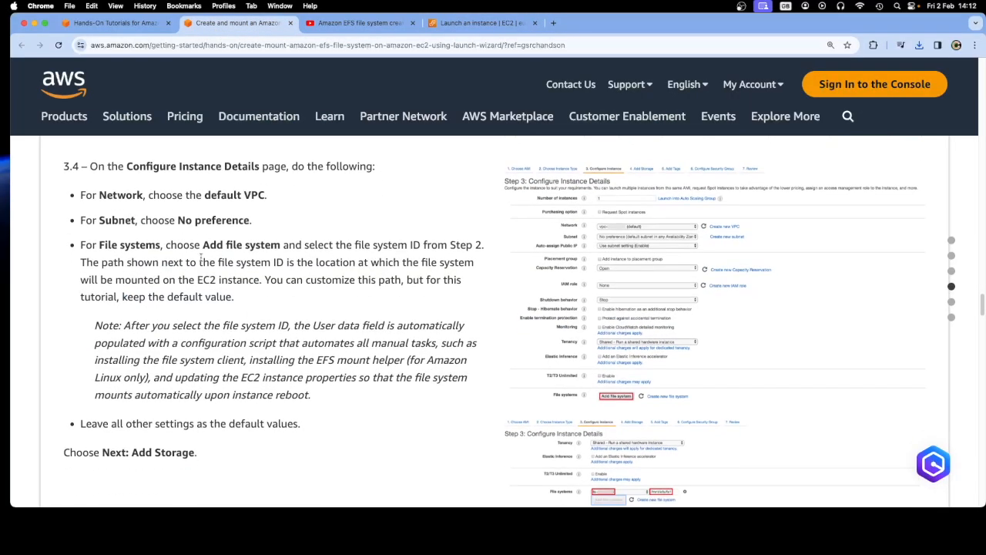
pyautogui.moveTo(204, 246); pyautogui.dragTo(280, 245)
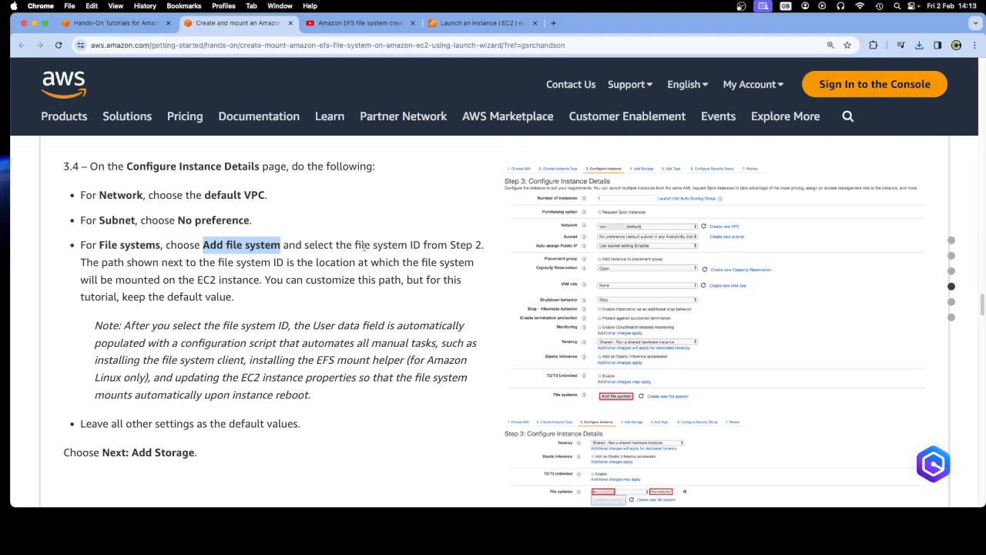
# - Back on the Launch an instance page, open the File systems settings under storage for editing
pyautogui.click(463, 22)
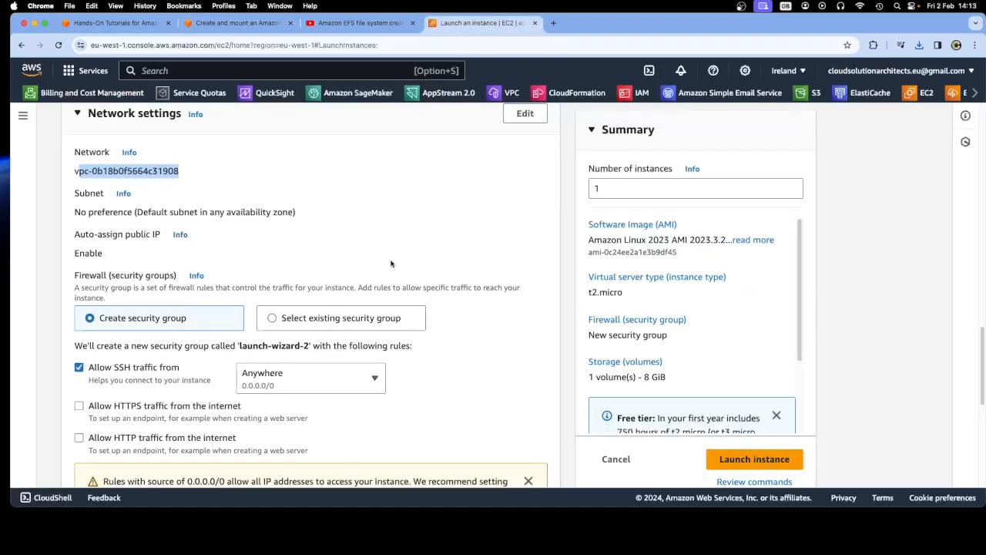
pyautogui.scroll(-7, 390, 263)
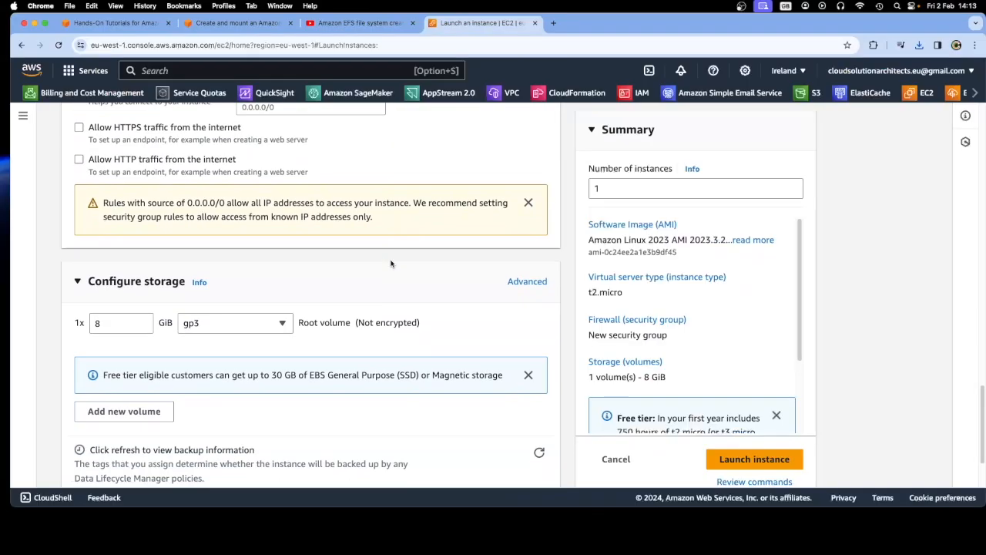
pyautogui.scroll(-3, 391, 264)
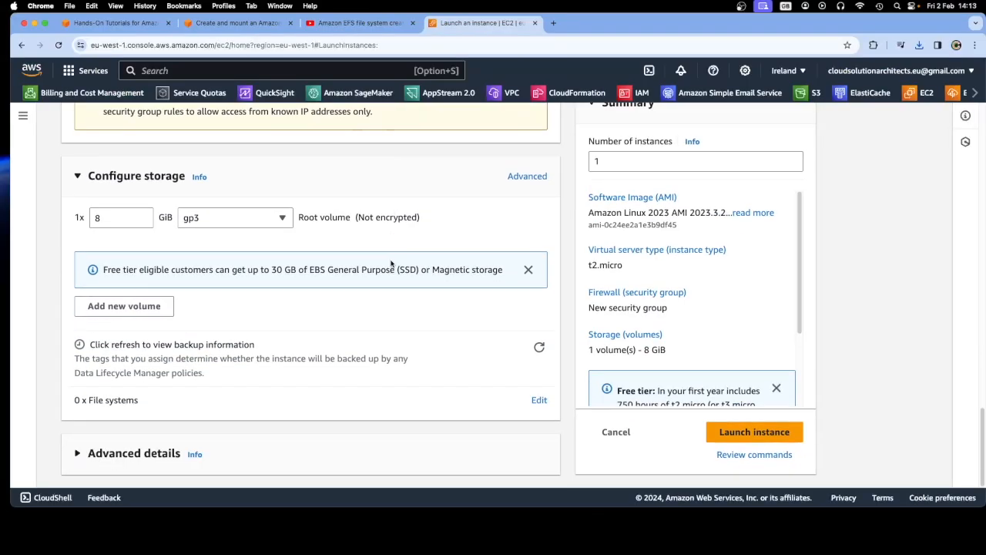
pyautogui.scroll(10, 390, 263)
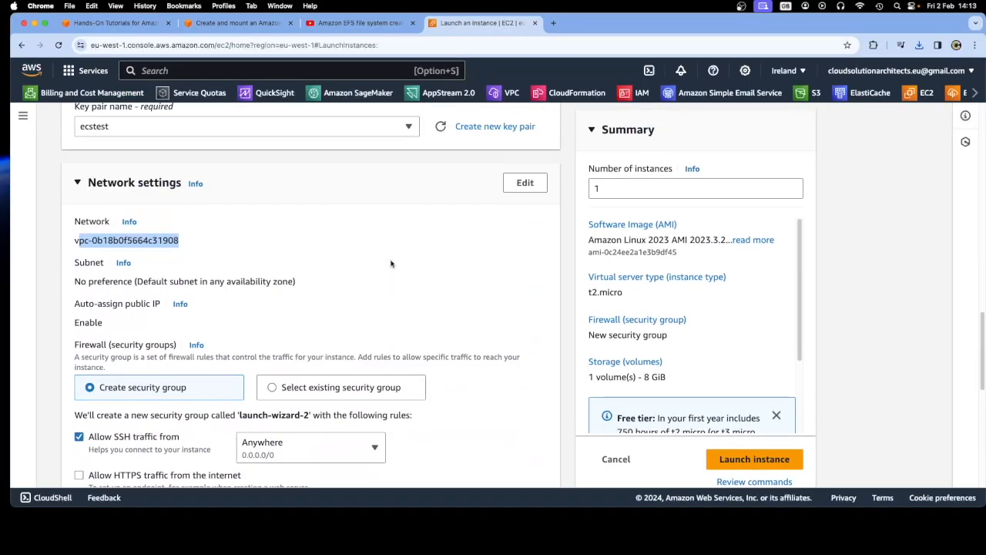
pyautogui.scroll(1, 391, 263)
pyautogui.scroll(4, 390, 264)
pyautogui.scroll(-2, 390, 262)
pyautogui.scroll(-8, 391, 262)
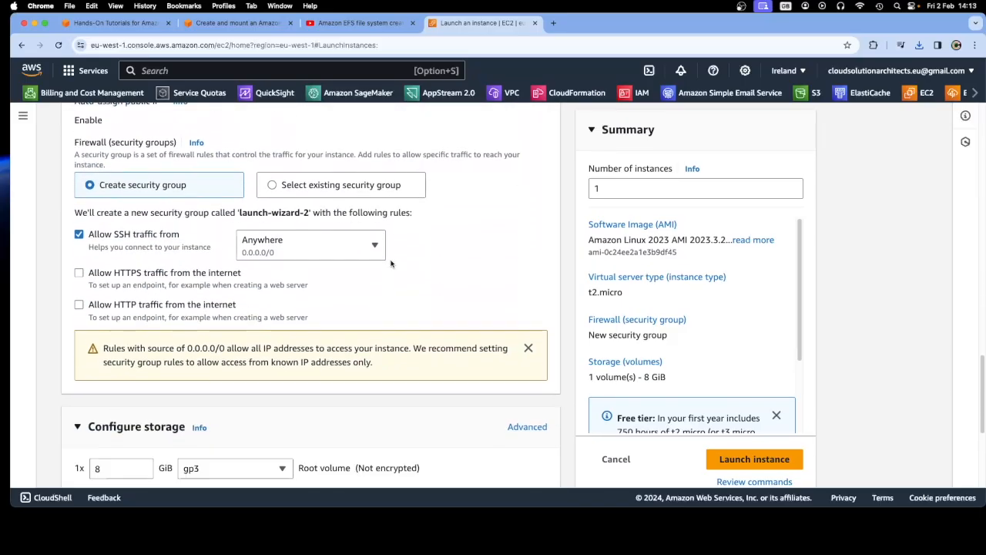
pyautogui.scroll(-3, 391, 263)
pyautogui.scroll(-2, 391, 264)
pyautogui.scroll(-1, 391, 263)
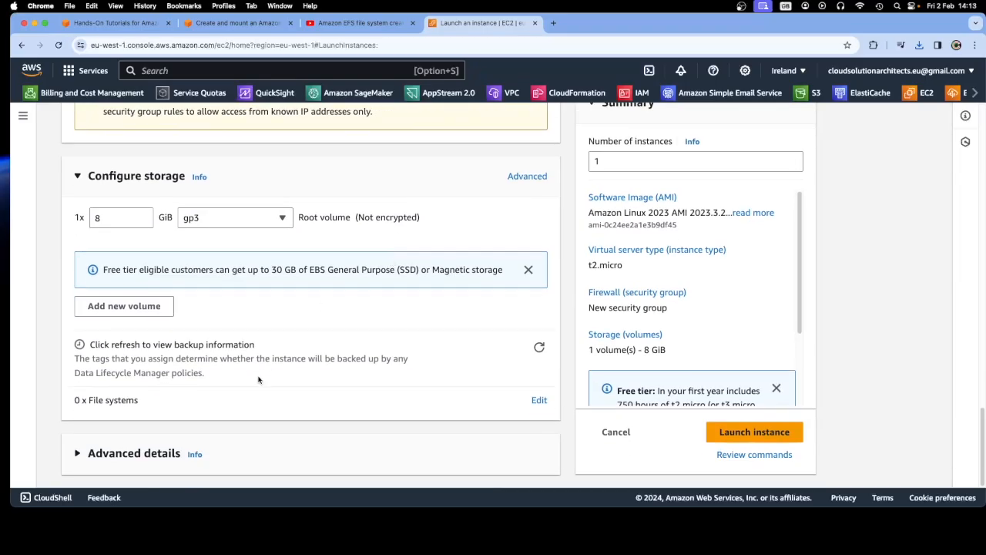
pyautogui.click(538, 401)
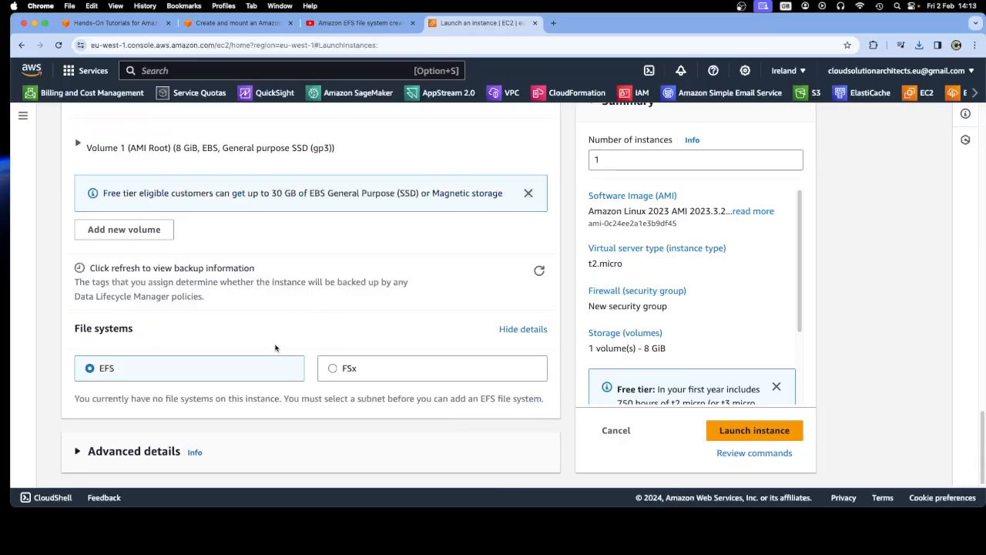
# - Assign the existing security group EC2-sg to the instance in the network settings' firewall section
pyautogui.scroll(1, 275, 347)
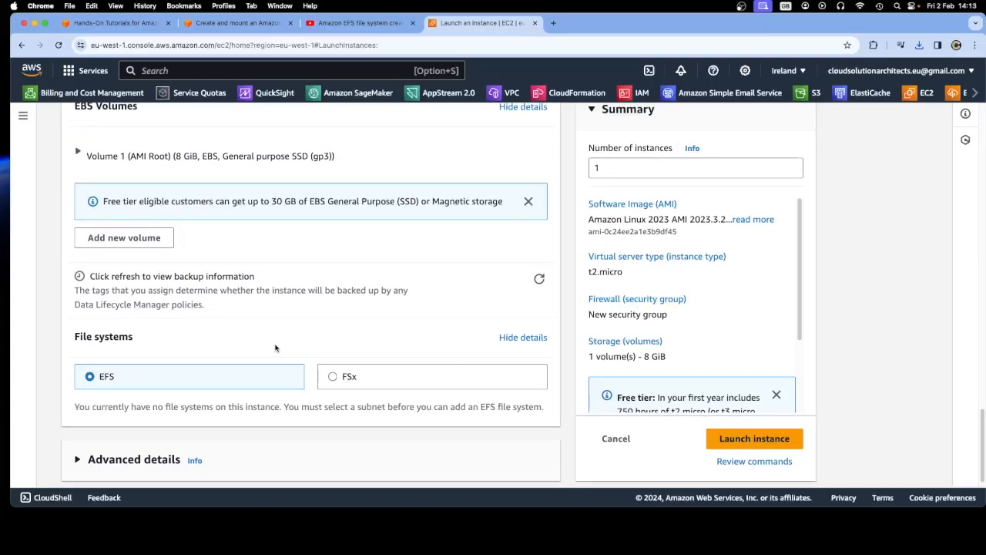
pyautogui.scroll(8, 275, 348)
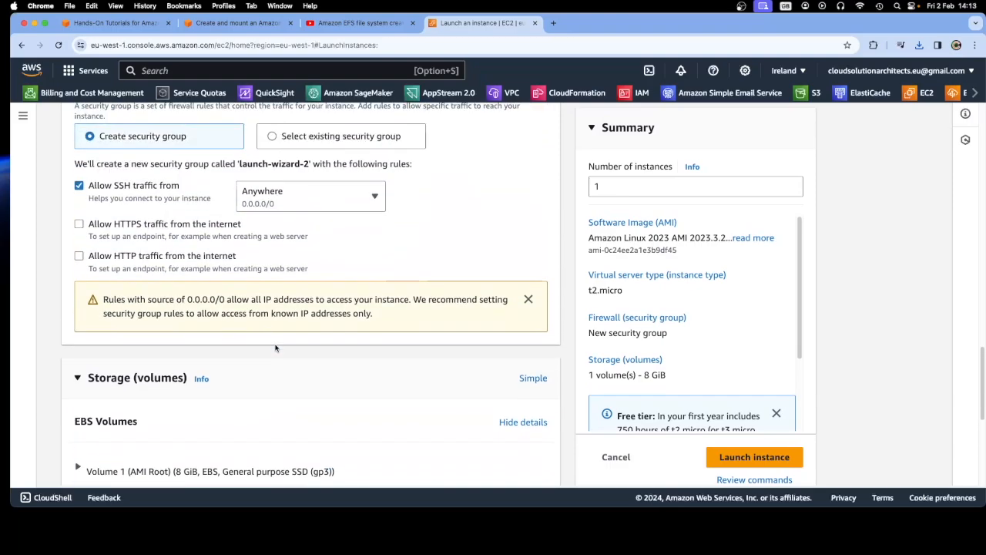
pyautogui.scroll(5, 275, 347)
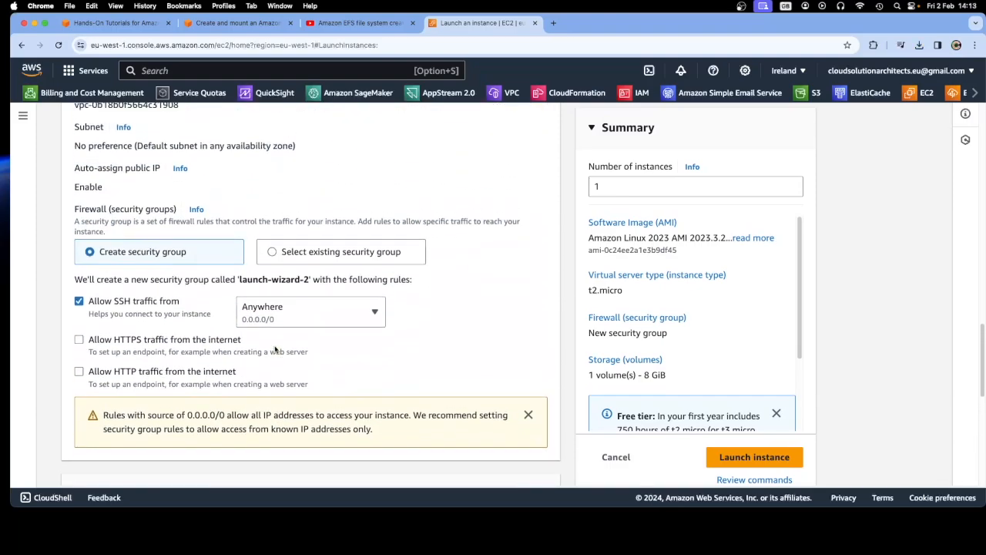
pyautogui.scroll(2, 275, 350)
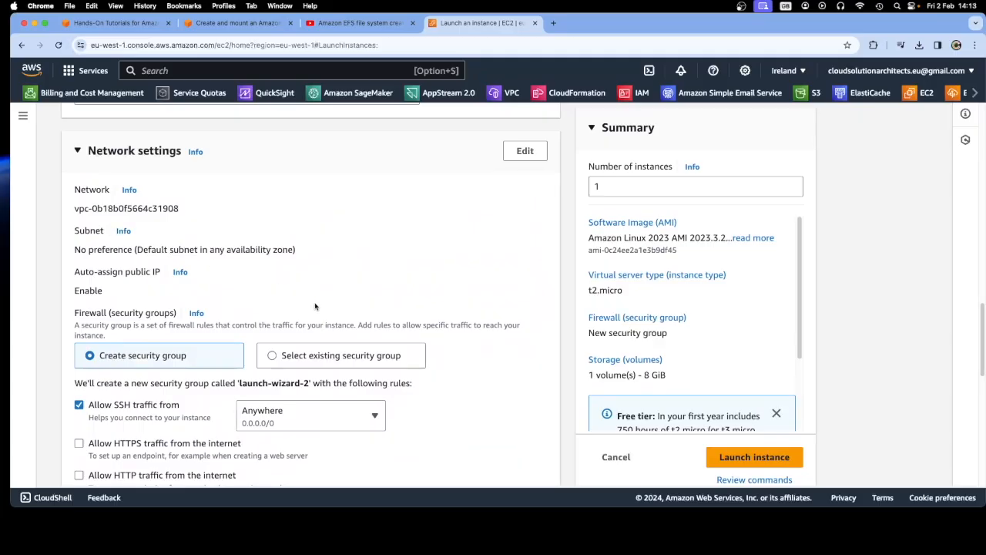
pyautogui.scroll(-1, 315, 307)
pyautogui.scroll(-2, 315, 307)
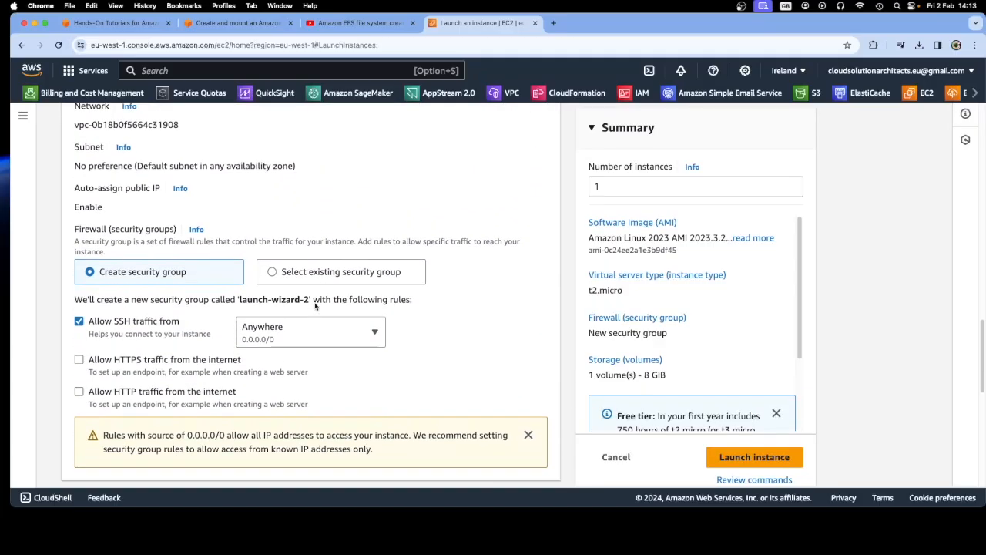
pyautogui.click(271, 274)
pyautogui.click(243, 324)
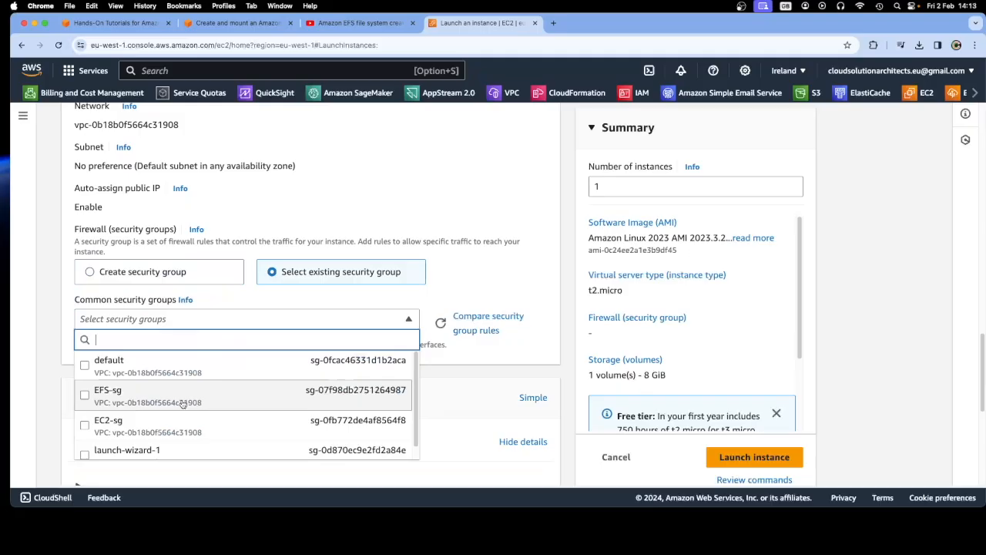
pyautogui.click(86, 426)
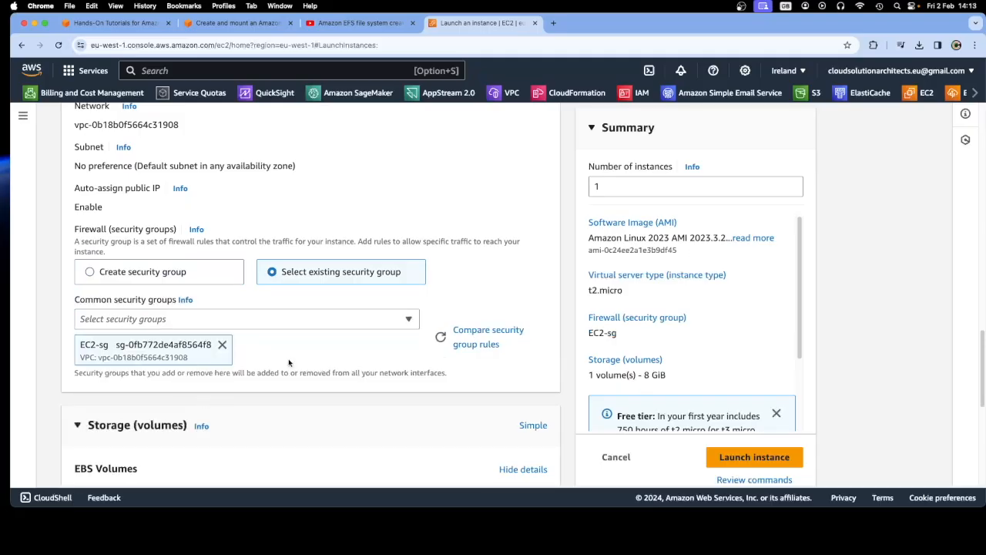
# - Read the note under File systems about what an EFS file system requires before it can be added
pyautogui.scroll(-5, 331, 365)
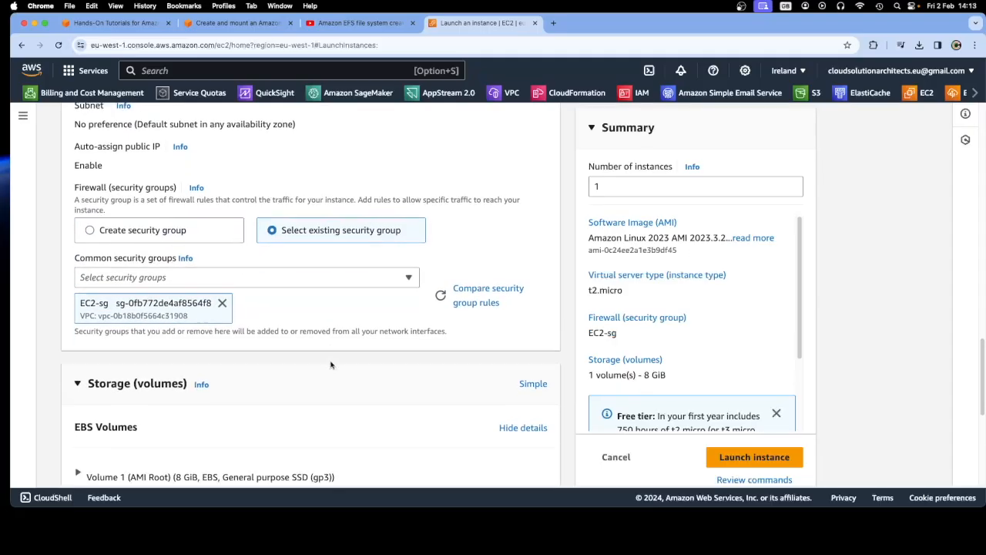
pyautogui.scroll(-1, 331, 366)
pyautogui.scroll(-2, 331, 365)
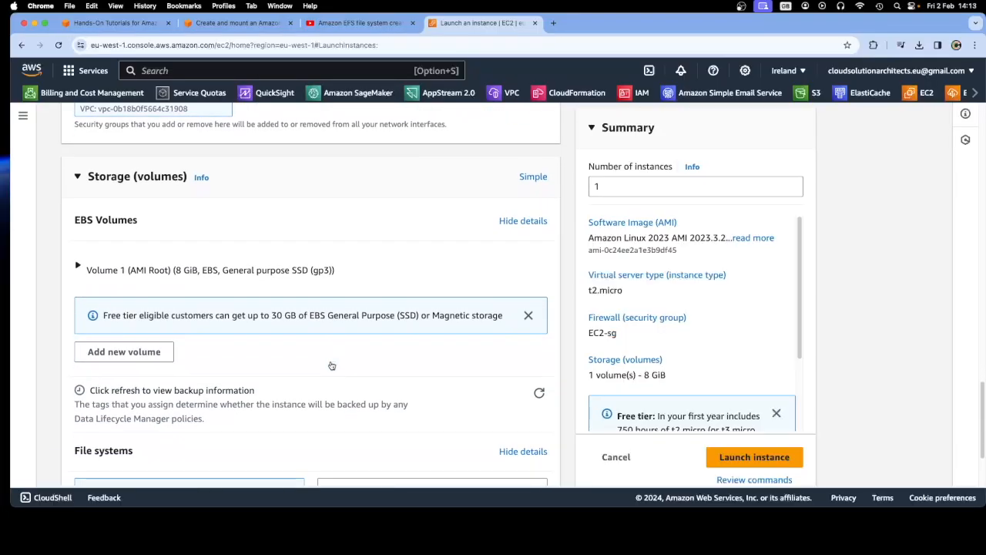
pyautogui.scroll(-2, 332, 365)
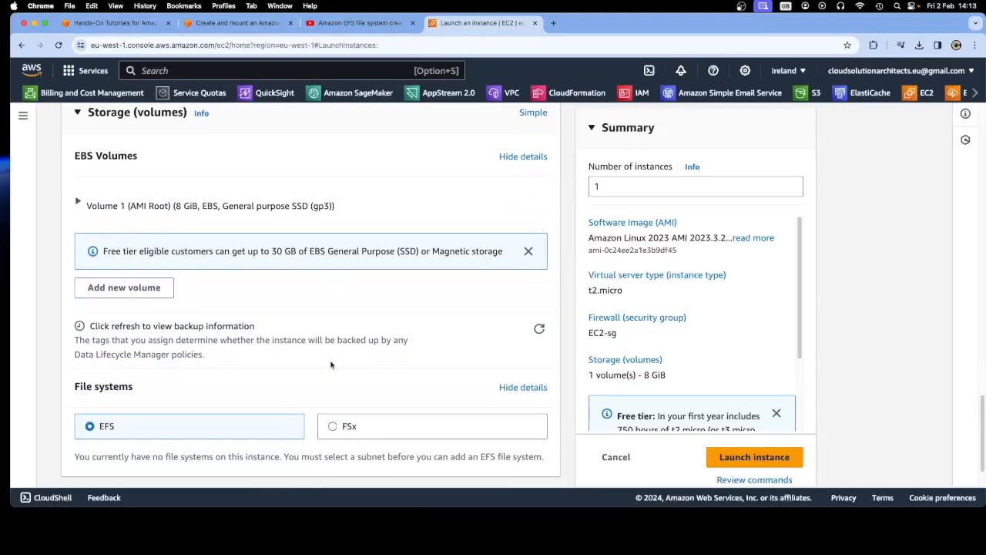
pyautogui.scroll(-2, 332, 366)
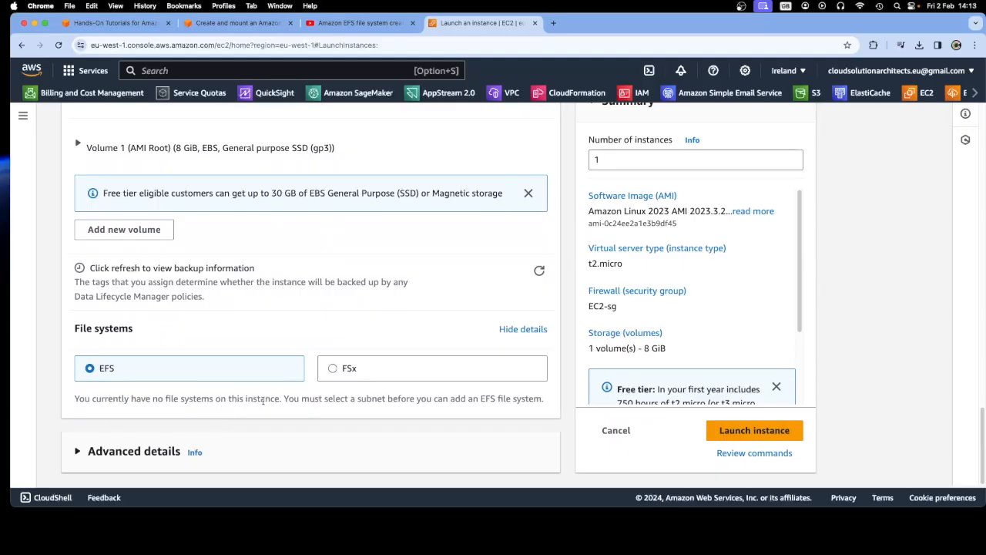
pyautogui.moveTo(283, 399); pyautogui.dragTo(538, 401)
pyautogui.click(297, 328)
# - Edit the network settings and choose subnet-02b4686055cd2af4c in availability zone eu-west-1a for the instance
pyautogui.scroll(10, 285, 331)
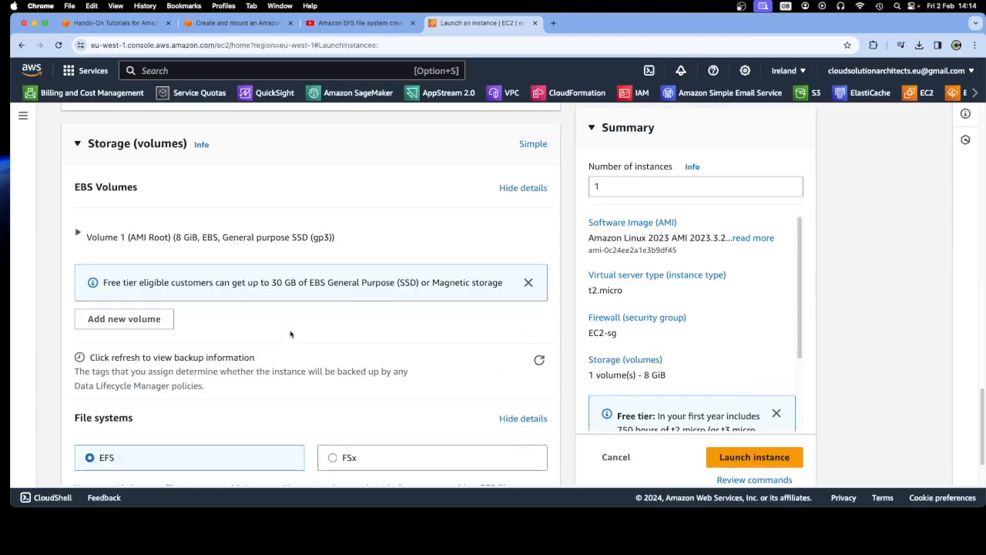
pyautogui.scroll(2, 284, 336)
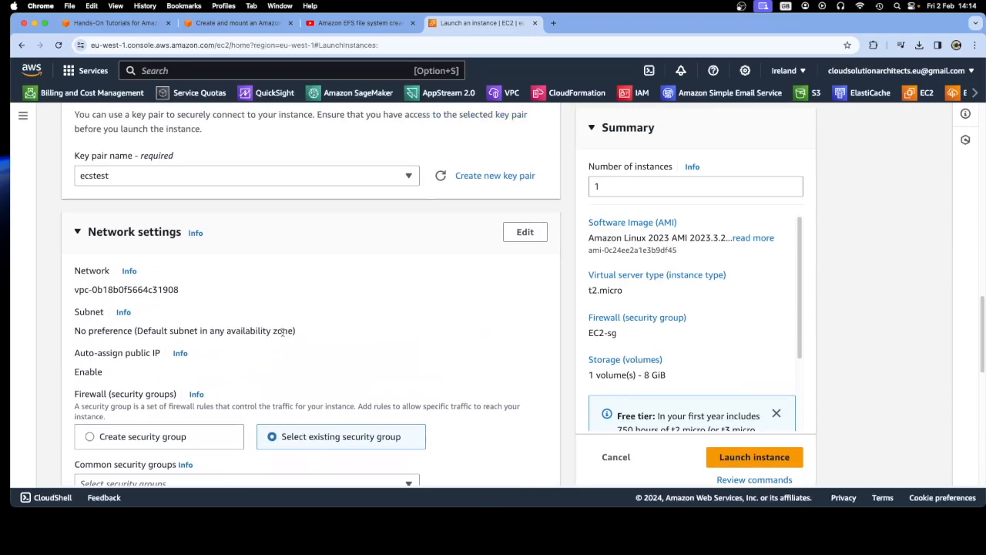
pyautogui.click(525, 232)
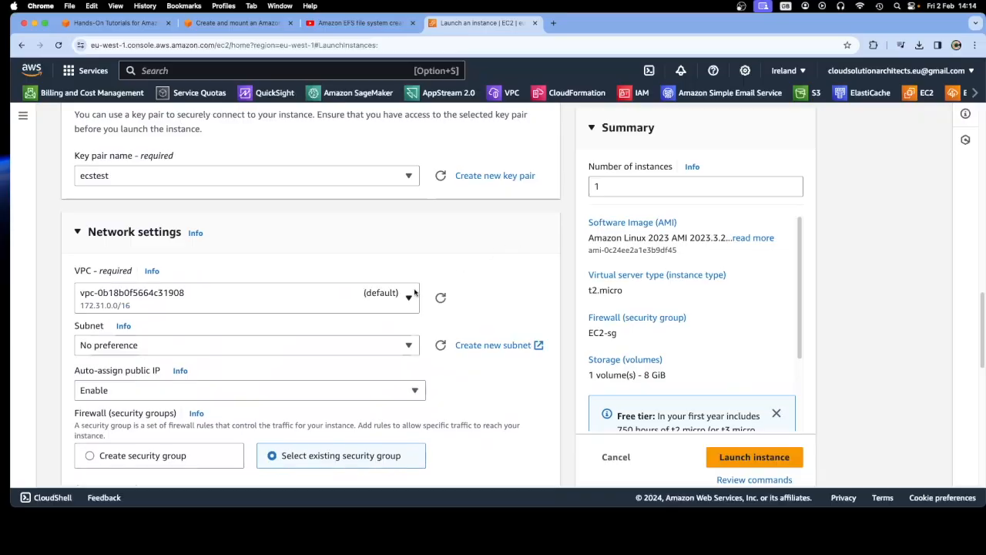
pyautogui.scroll(-2, 413, 294)
pyautogui.click(240, 298)
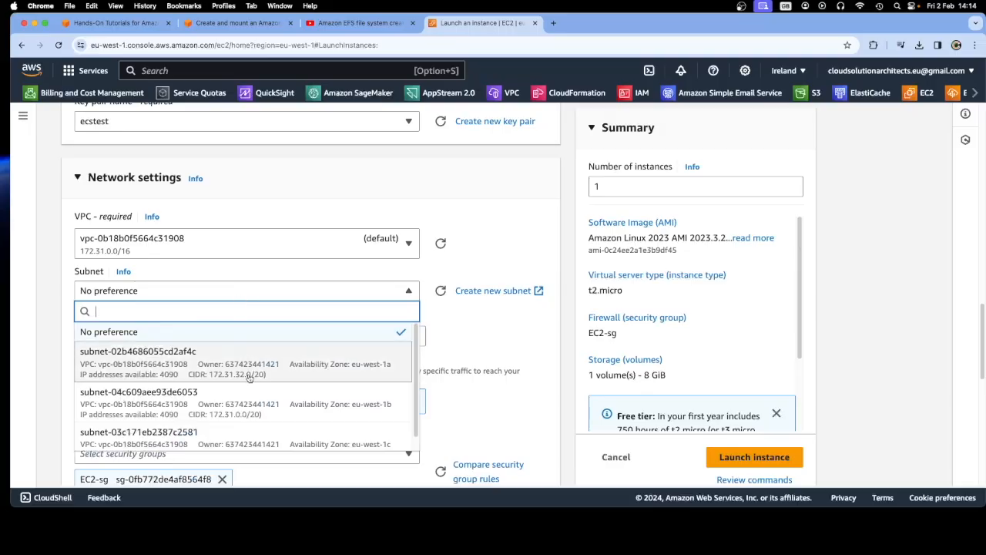
pyautogui.scroll(-1, 248, 376)
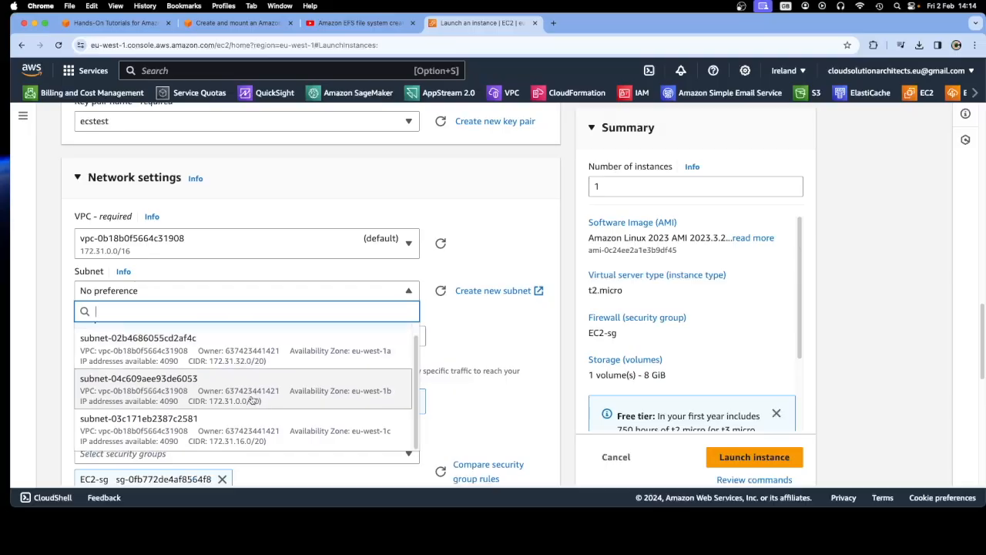
pyautogui.click(243, 358)
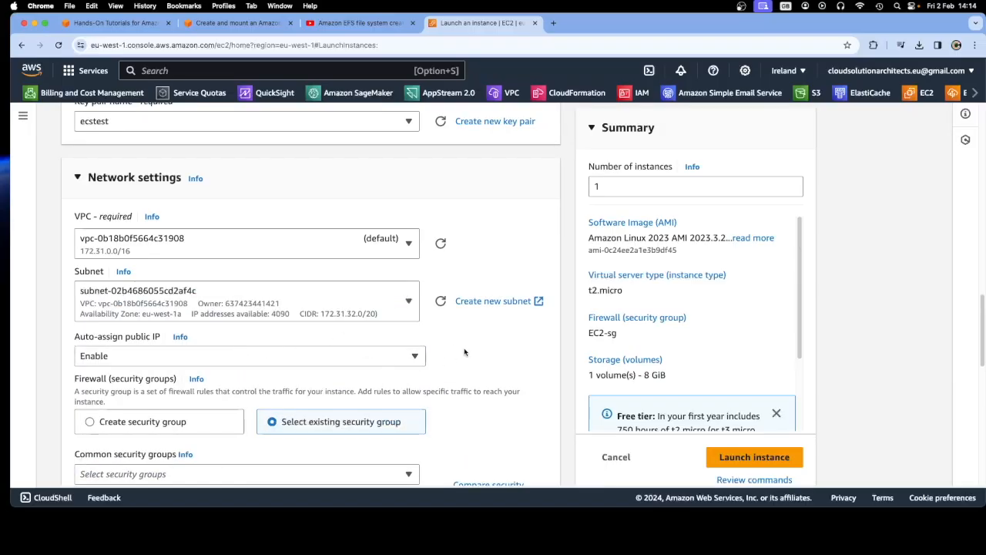
# - Add the EFS file system fs-029e419c90845cbf8 as a shared file system in the instance's storage settings
pyautogui.scroll(-10, 465, 352)
pyautogui.scroll(-5, 464, 352)
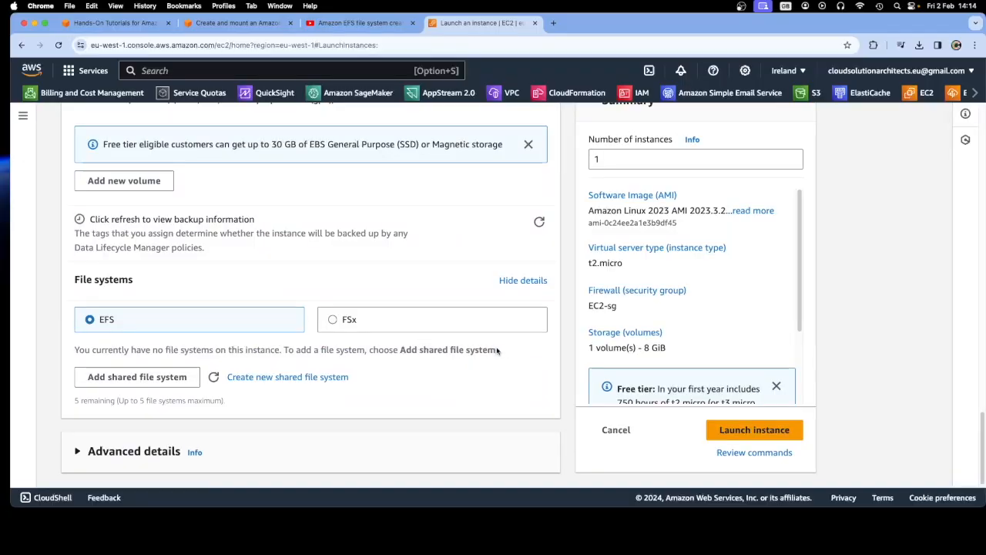
pyautogui.moveTo(498, 351); pyautogui.dragTo(407, 349)
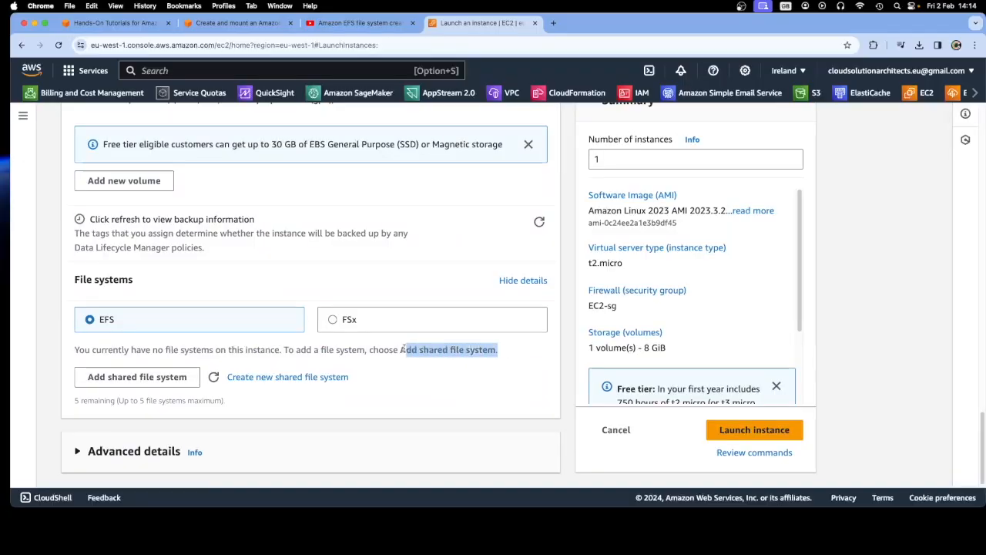
pyautogui.click(154, 378)
pyautogui.scroll(-3, 247, 371)
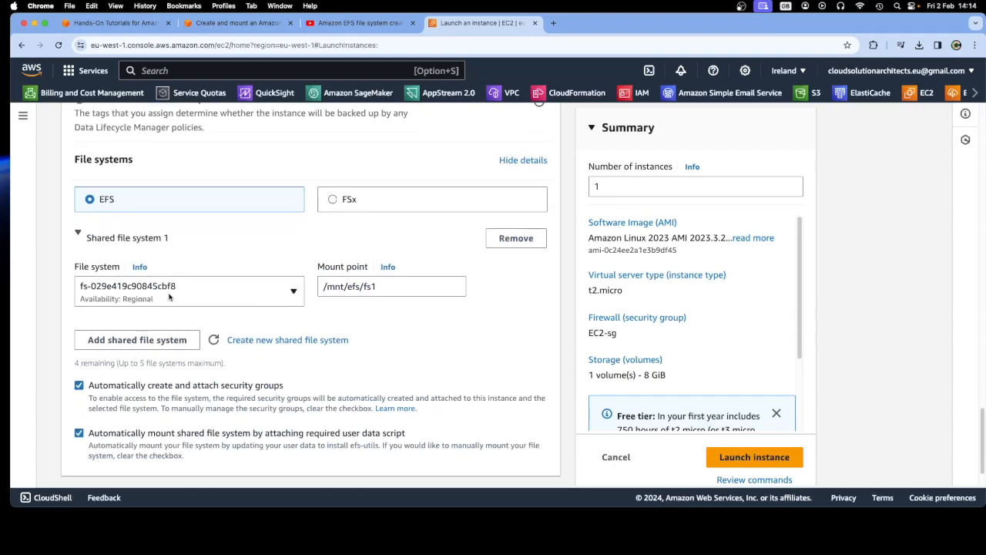
# - Compare the shared file system's ID with the file system ID saved in the Notes app
pyautogui.moveTo(2, 185); pyautogui.dragTo(347, 327)
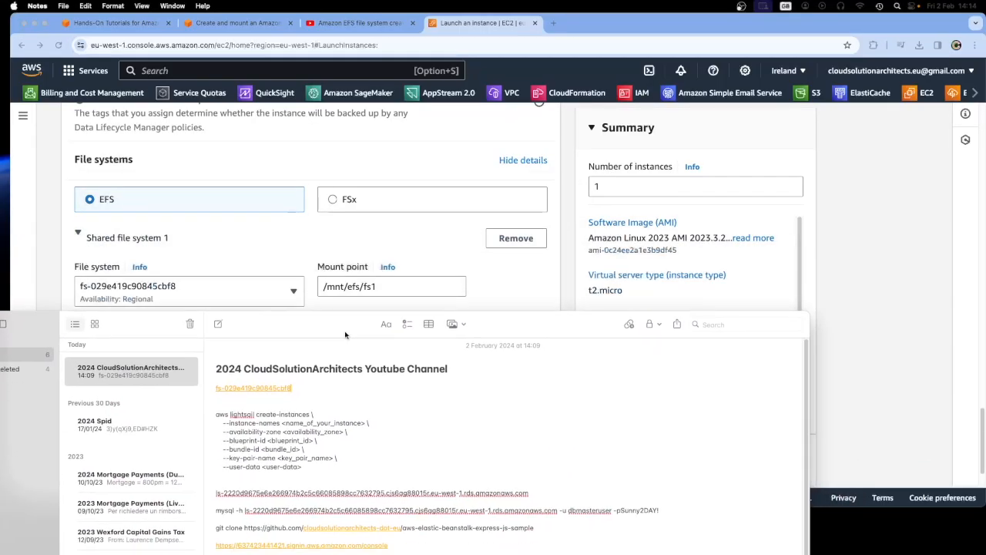
pyautogui.moveTo(303, 390); pyautogui.dragTo(210, 382)
pyautogui.moveTo(287, 328); pyautogui.dragTo(0, 347)
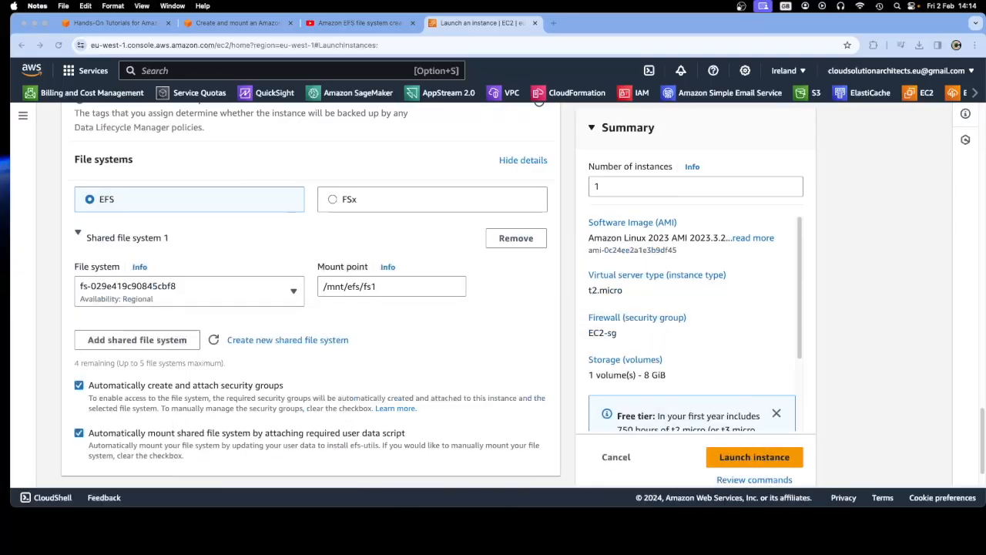
# - Back on the Launch an instance page, copy the shared file system's mount point path /mnt/efs/fs1
pyautogui.click(390, 327)
pyautogui.moveTo(378, 286); pyautogui.dragTo(324, 287)
pyautogui.click(406, 316)
pyautogui.rightClick(326, 287)
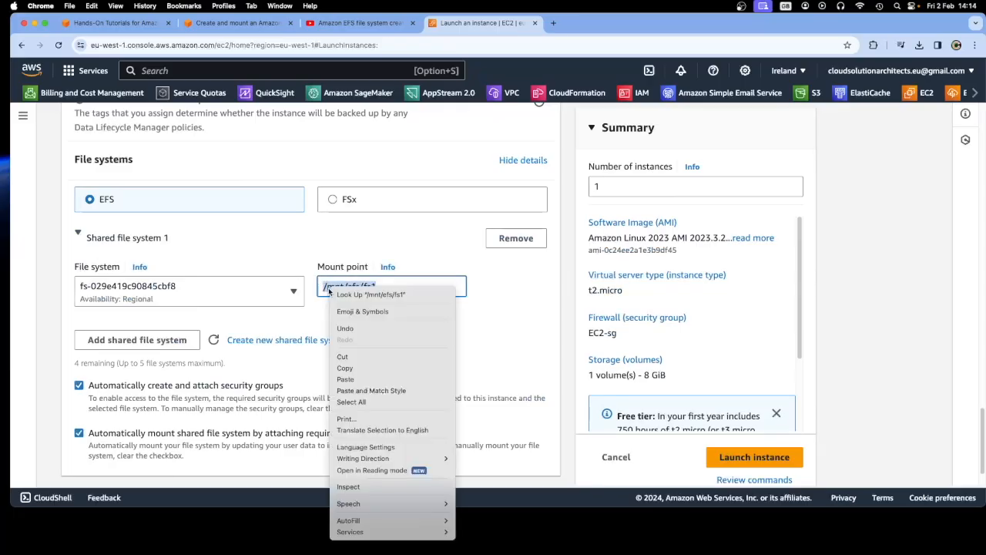
pyautogui.click(360, 368)
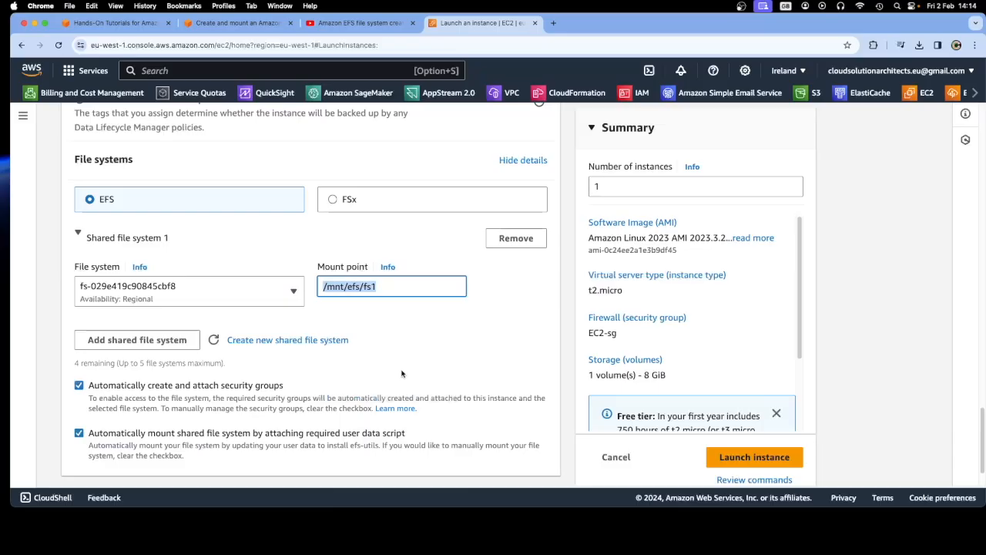
# - Review the launch configuration from the instance name, AMI, instance type and key pair through the network, storage and file system settings
pyautogui.scroll(10, 404, 337)
pyautogui.scroll(10, 404, 336)
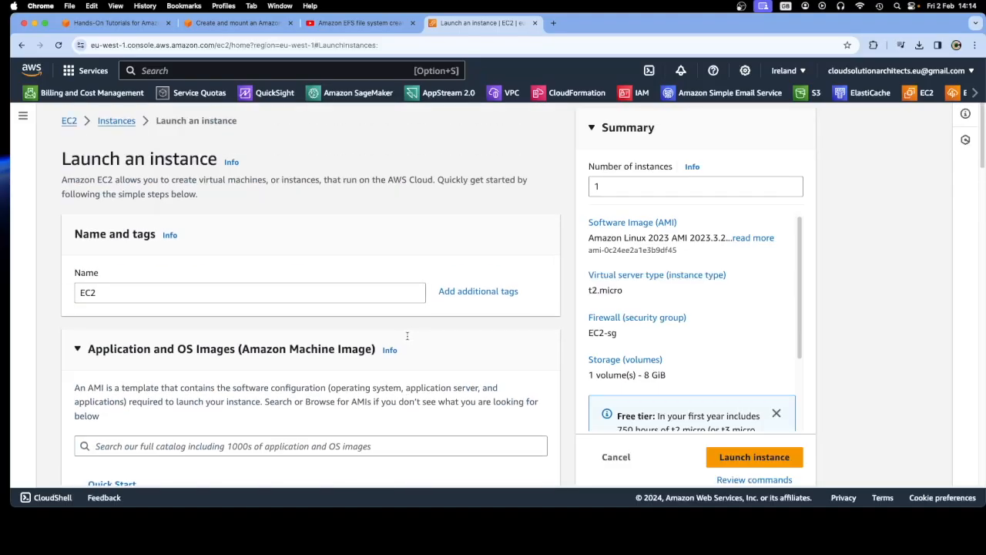
pyautogui.doubleClick(89, 297)
pyautogui.click(164, 332)
pyautogui.scroll(-4, 165, 332)
pyautogui.scroll(-3, 165, 332)
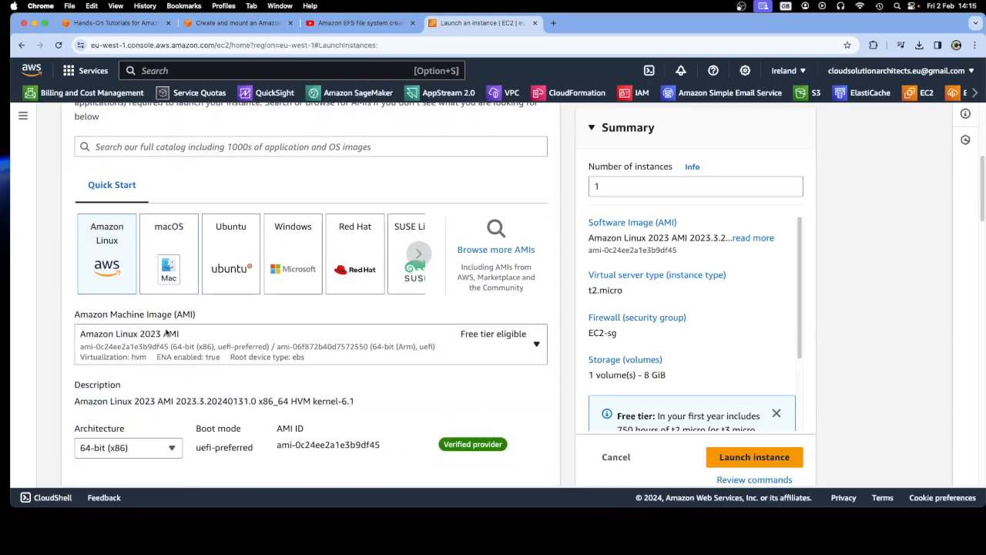
pyautogui.scroll(2, 165, 332)
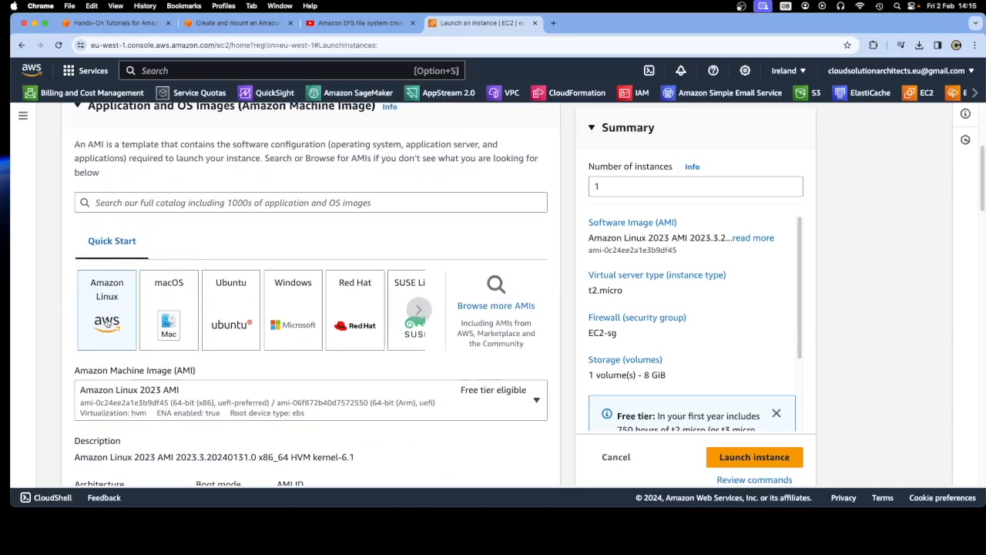
pyautogui.scroll(-5, 106, 323)
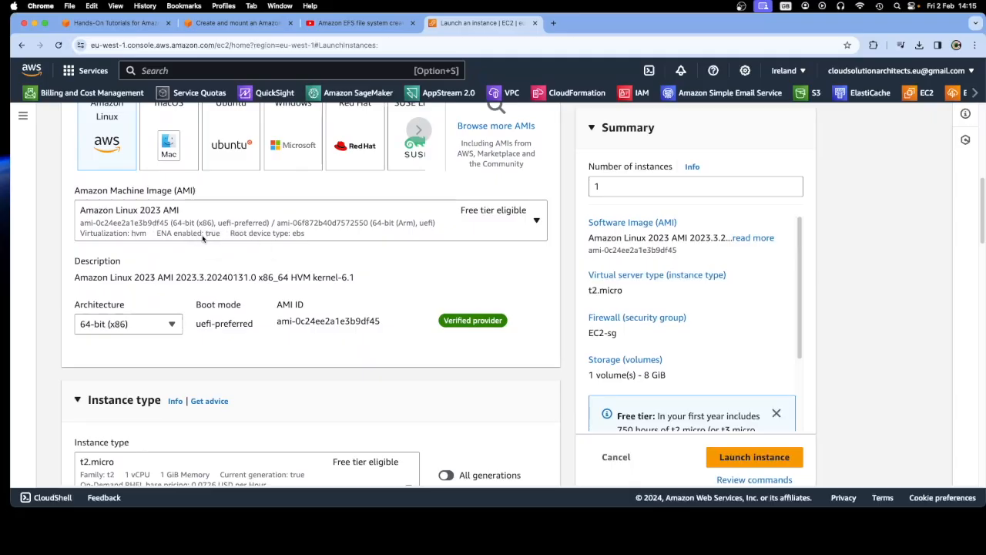
pyautogui.scroll(-6, 205, 302)
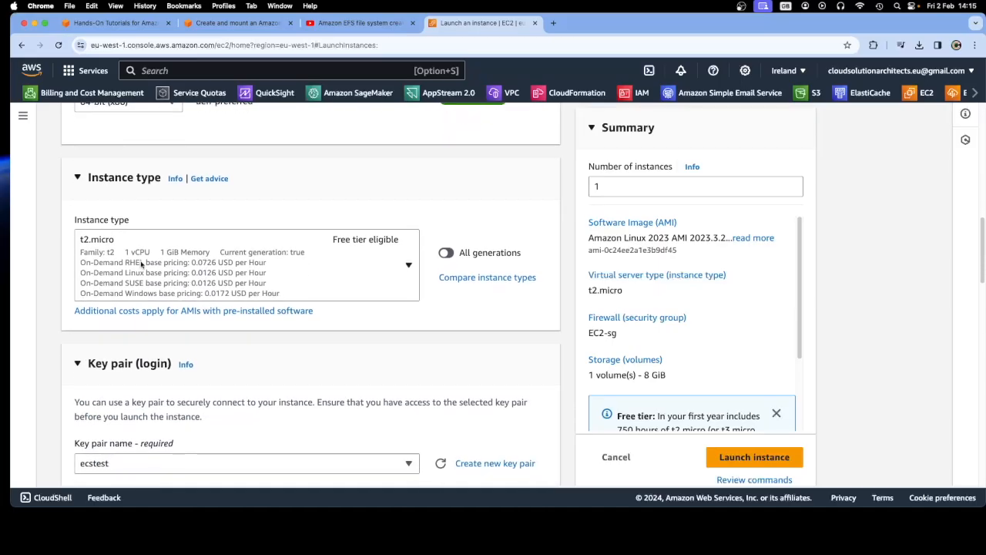
pyautogui.scroll(-3, 200, 298)
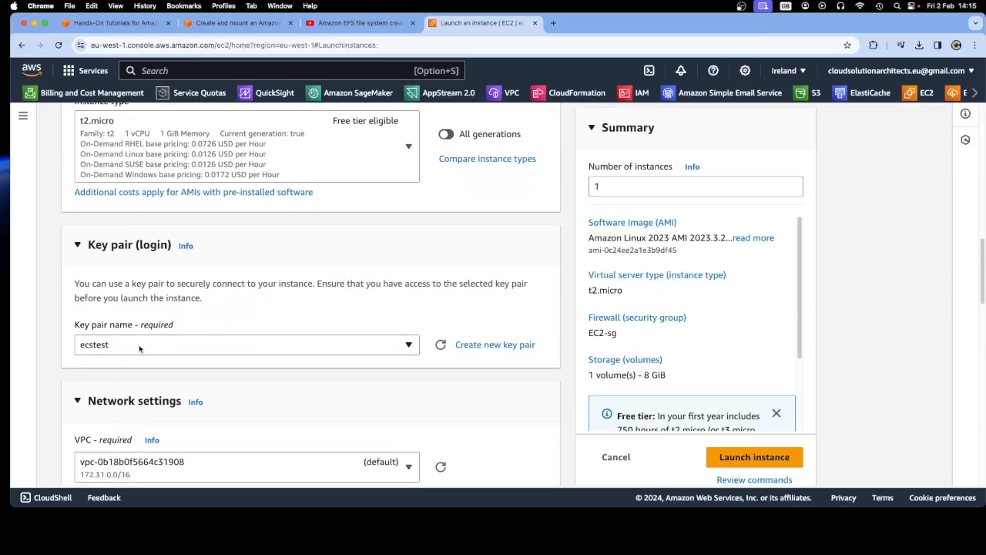
pyautogui.scroll(-3, 139, 349)
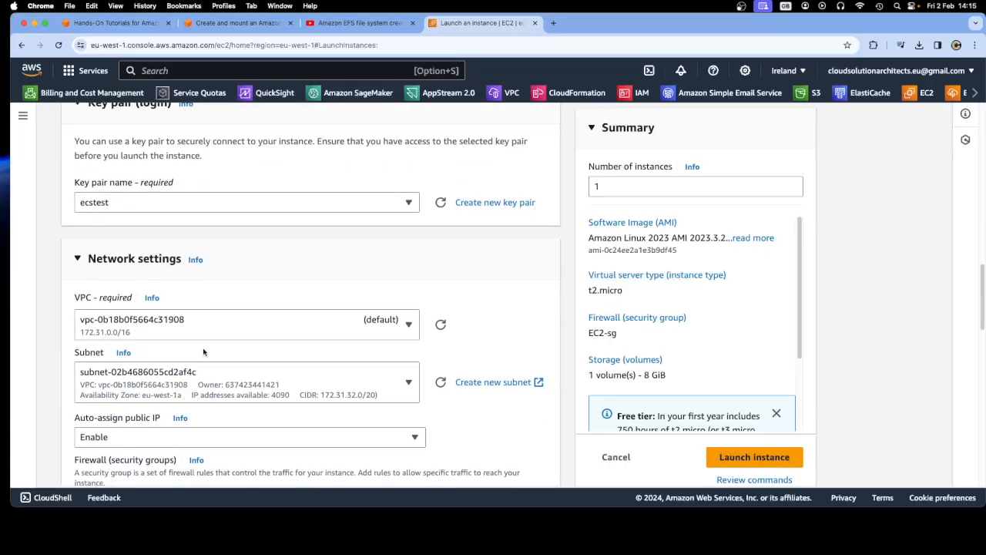
pyautogui.scroll(-3, 194, 292)
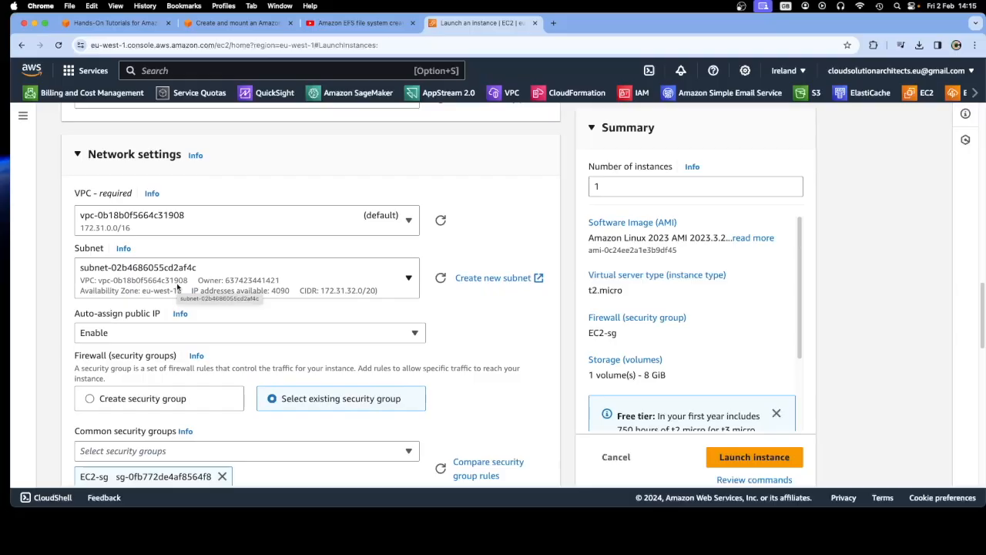
pyautogui.scroll(-2, 181, 292)
pyautogui.scroll(-4, 198, 339)
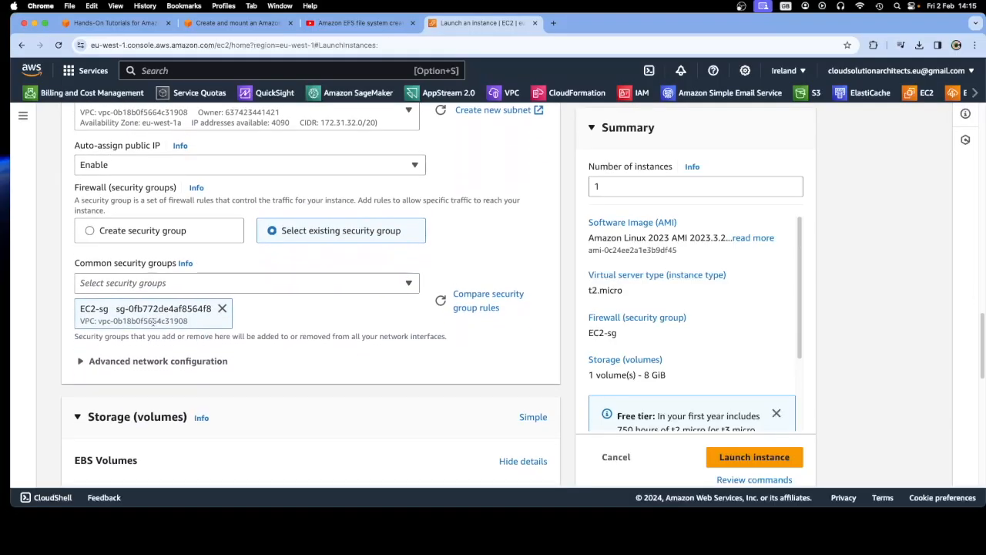
pyautogui.scroll(-8, 153, 321)
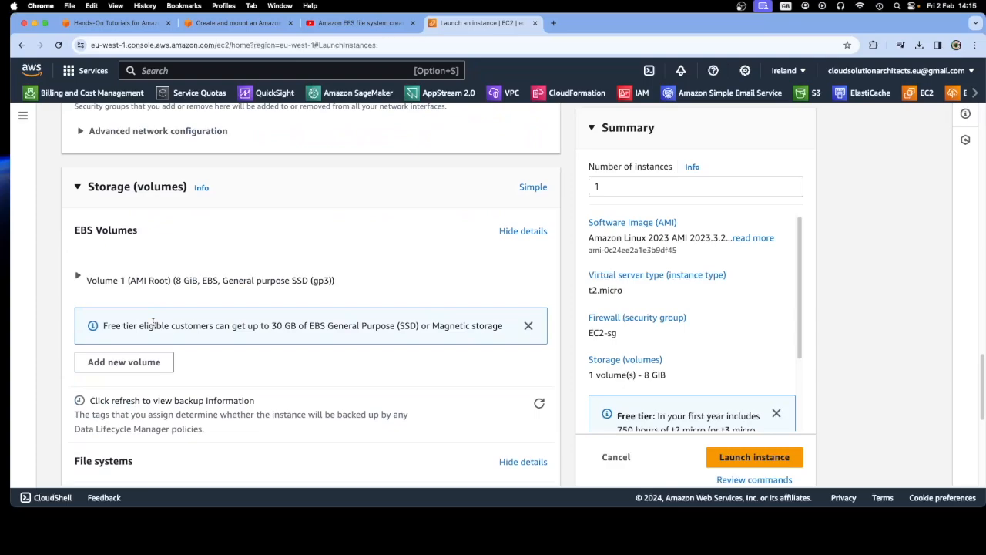
pyautogui.scroll(-8, 153, 322)
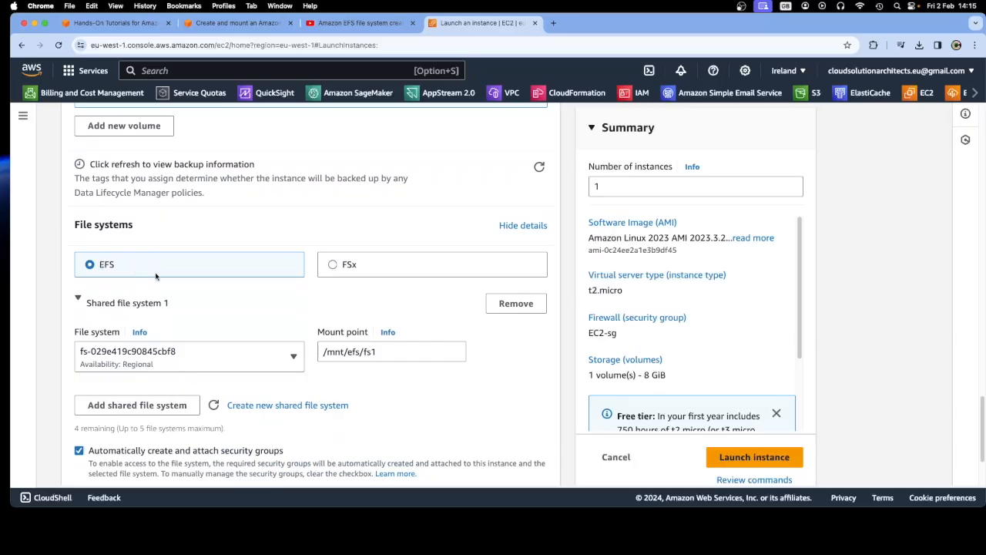
# - Check the shared file system settings, then read tutorial steps 3.5 to 3.8 on storage, tags, the EC2-sg security group and launching
pyautogui.scroll(-1, 156, 276)
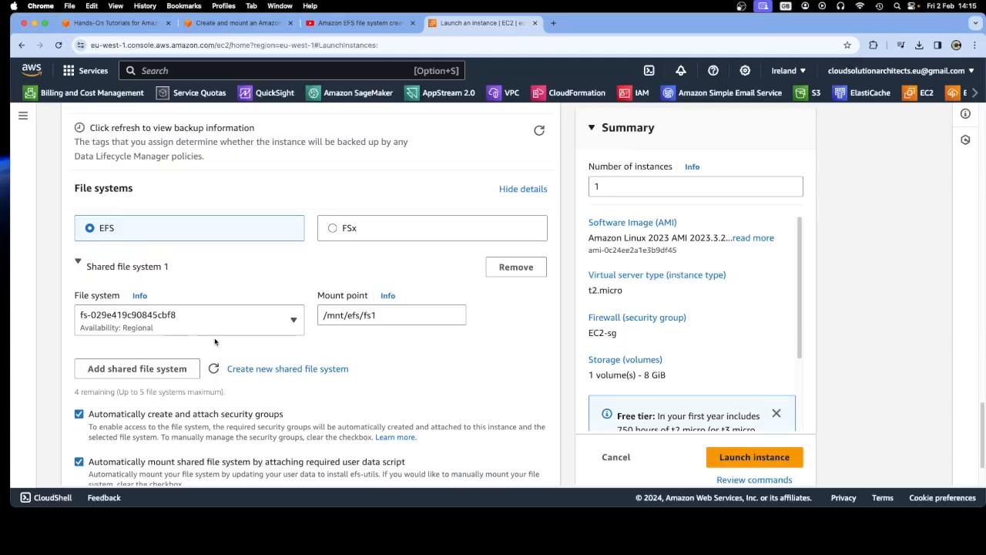
pyautogui.scroll(-3, 215, 342)
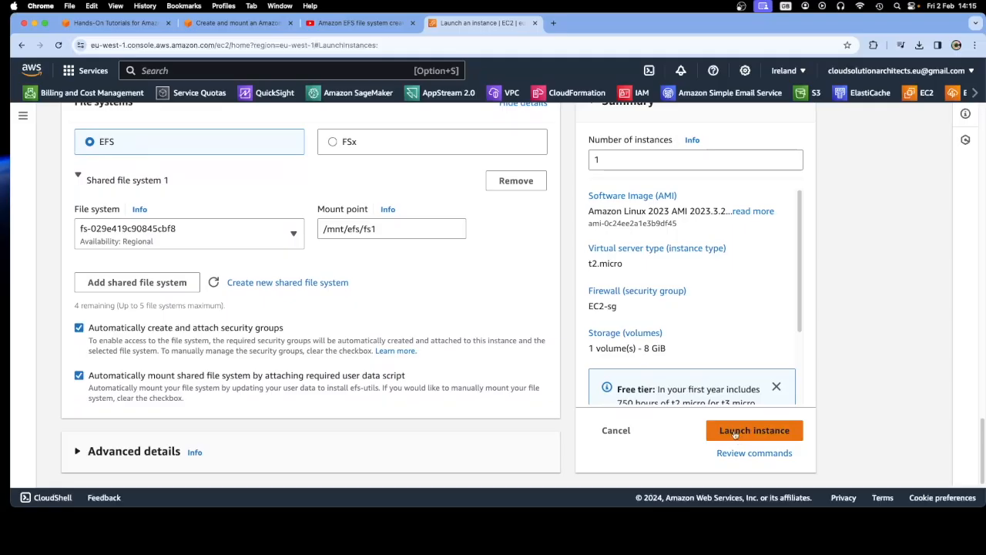
pyautogui.click(239, 23)
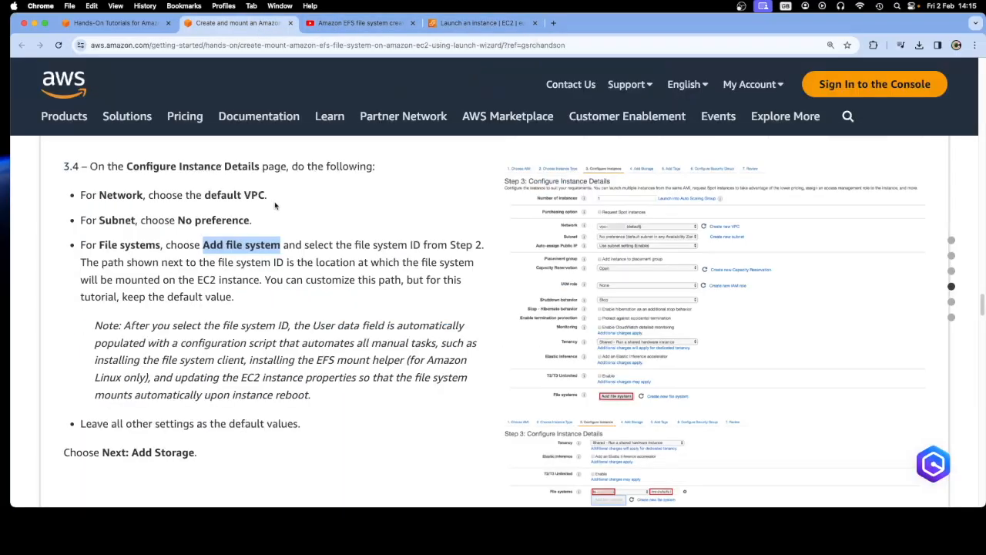
pyautogui.scroll(-10, 286, 331)
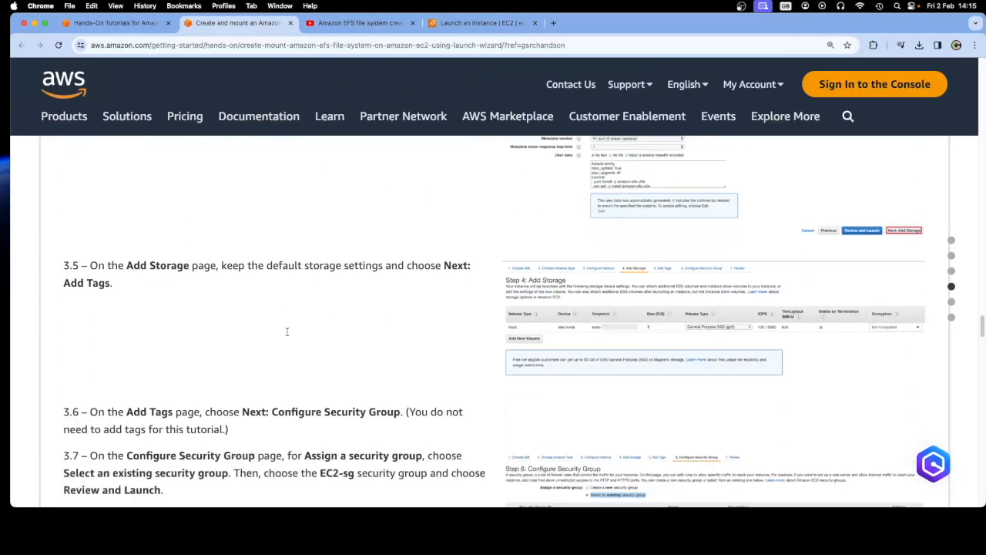
pyautogui.scroll(-3, 286, 334)
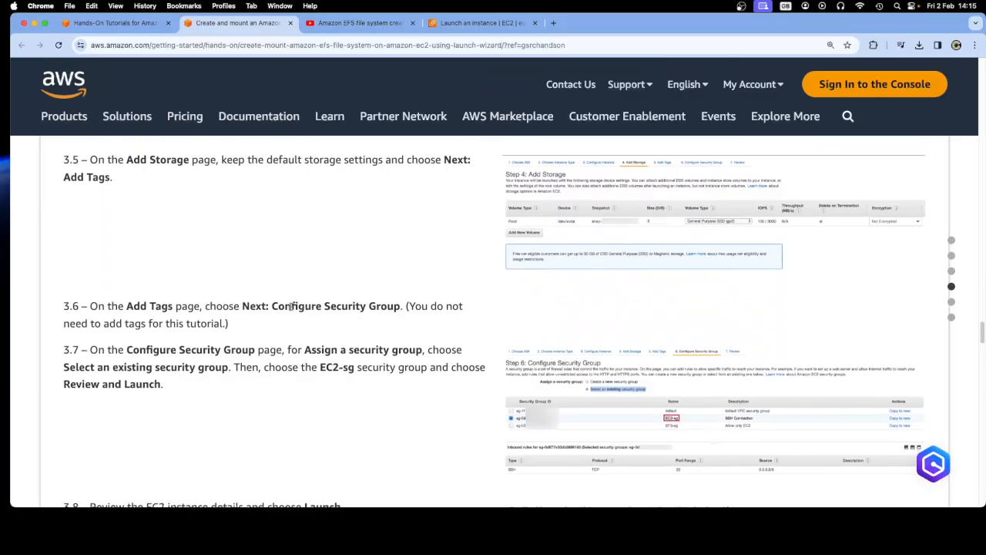
pyautogui.scroll(-1, 291, 307)
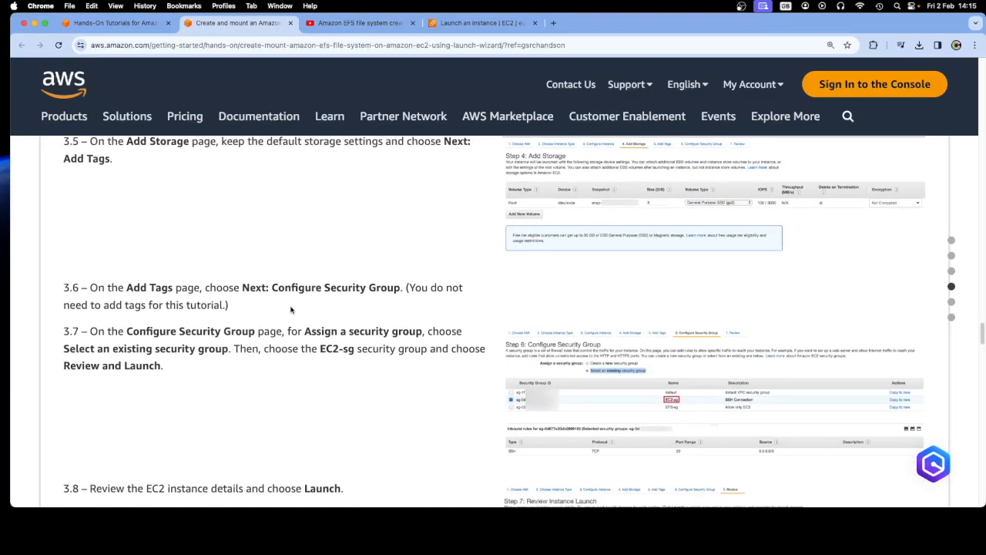
pyautogui.scroll(-2, 290, 309)
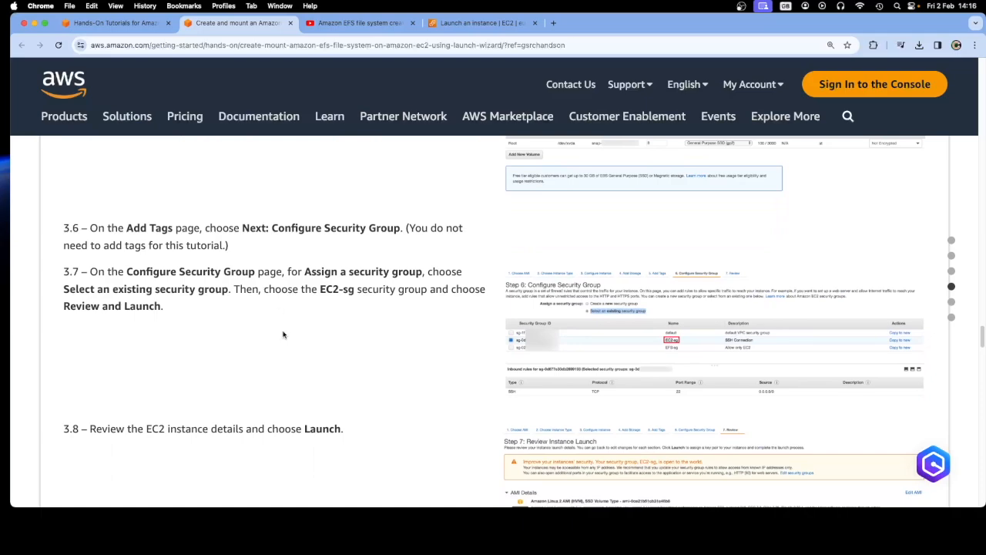
pyautogui.scroll(-3, 282, 334)
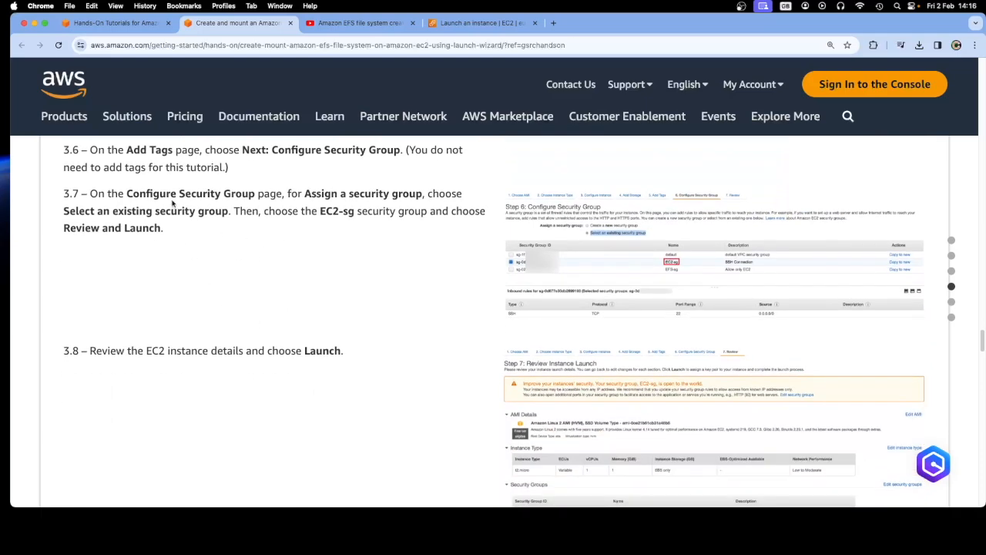
pyautogui.moveTo(158, 239); pyautogui.dragTo(182, 229)
pyautogui.click(62, 195)
pyautogui.click(244, 271)
# - Read tutorial steps 3.9 and 3.10 on the key pair and viewing instances, and examine the enlarged Instances dashboard screenshot
pyautogui.scroll(-8, 261, 312)
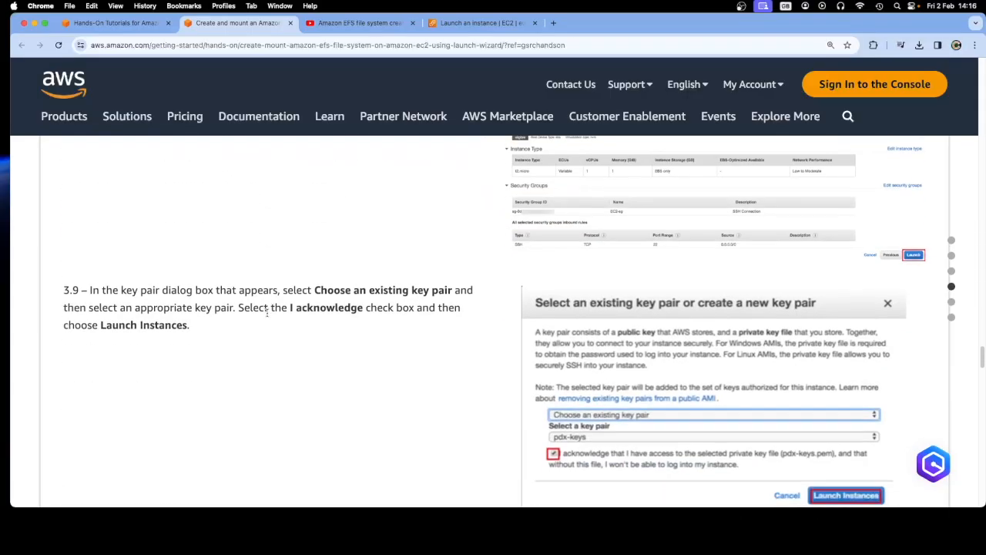
pyautogui.scroll(-7, 267, 312)
pyautogui.scroll(-3, 269, 316)
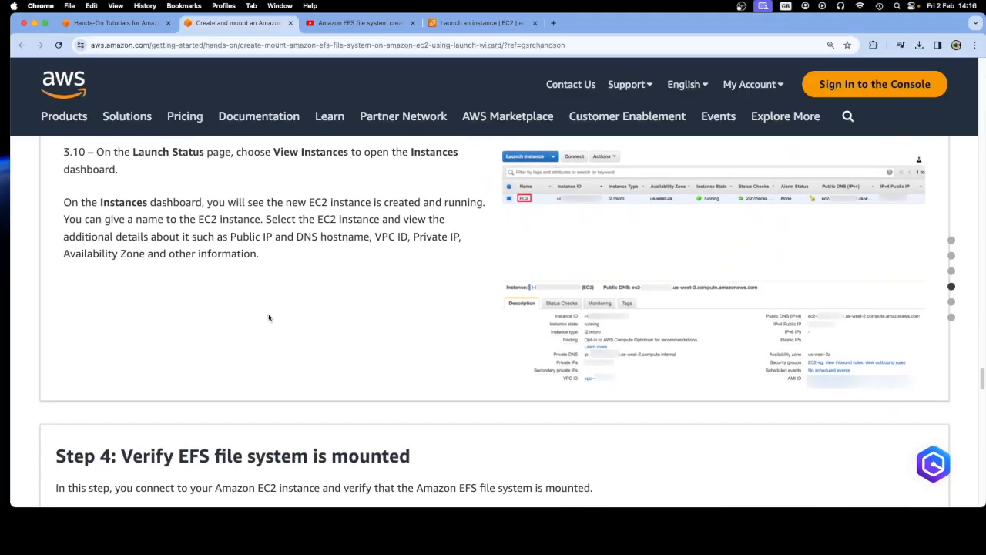
pyautogui.click(577, 248)
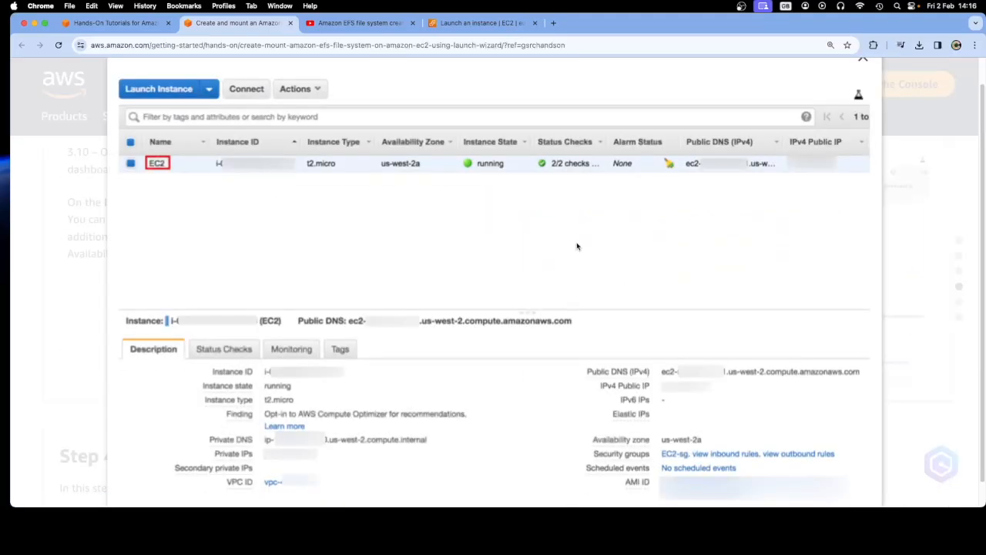
pyautogui.click(861, 59)
# - Back on the Launch an instance page, launch the EC2 instance with the configured settings
pyautogui.click(454, 23)
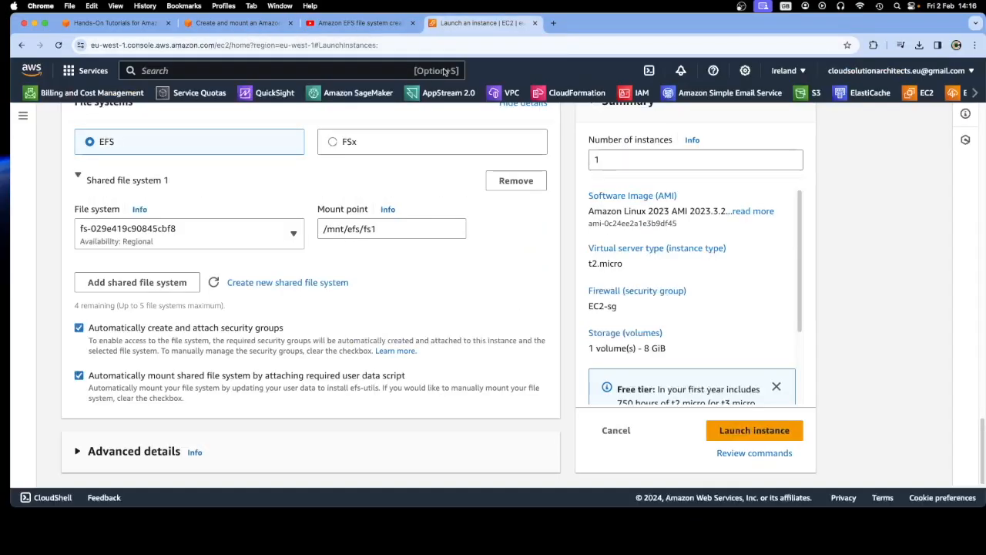
pyautogui.click(711, 429)
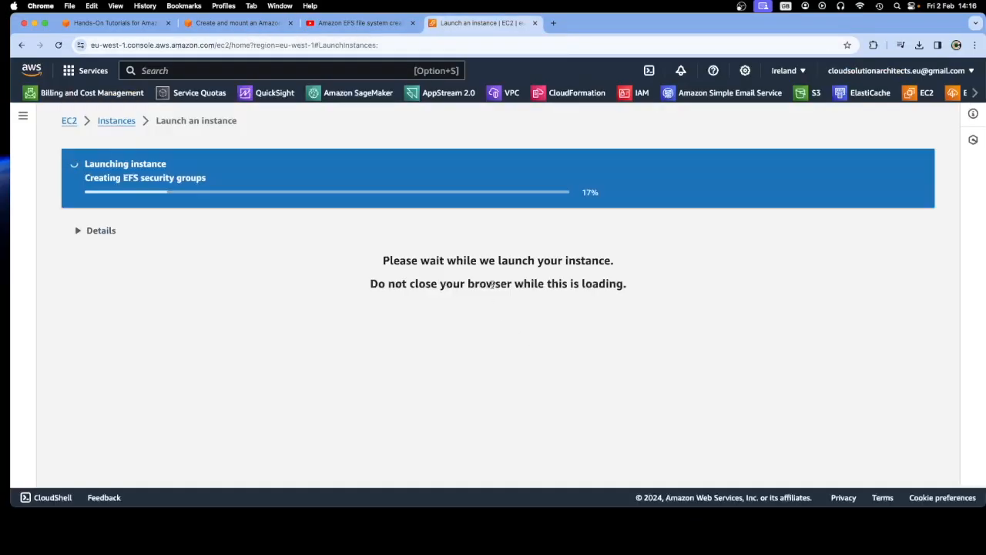
# - Read the tutorial's Step 4 introduction on verifying the EFS mount and instruction 4.1 on selecting the instance to connect
pyautogui.click(239, 25)
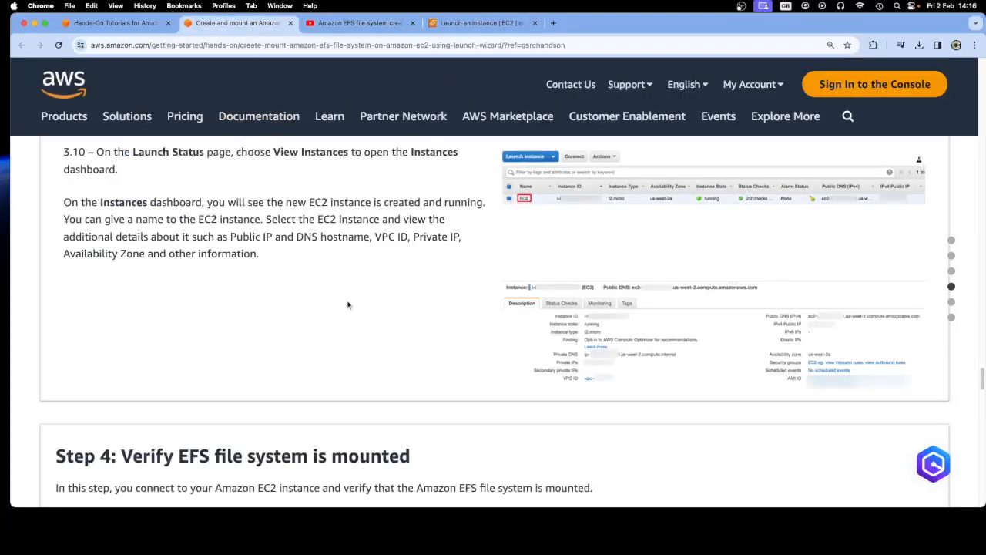
pyautogui.scroll(-5, 348, 304)
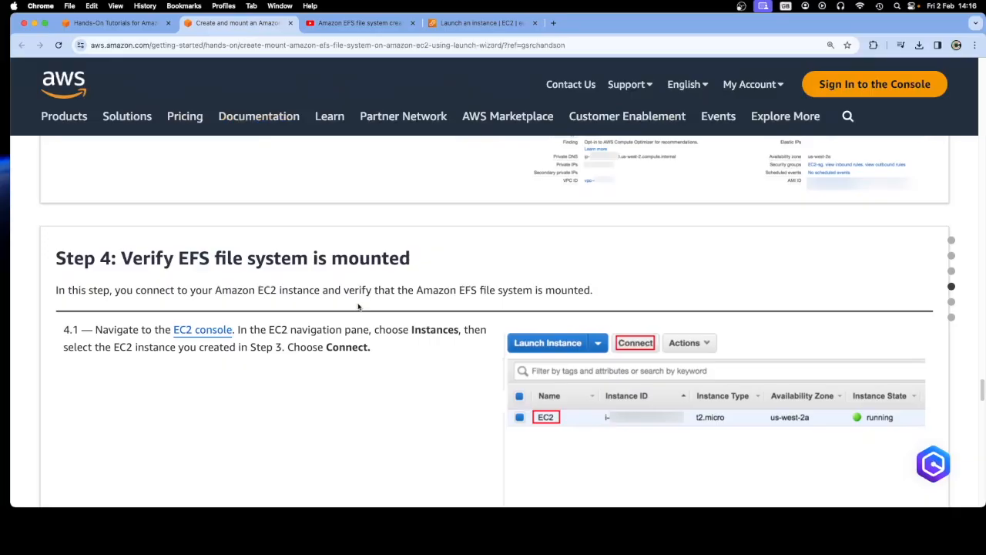
pyautogui.scroll(-1, 359, 306)
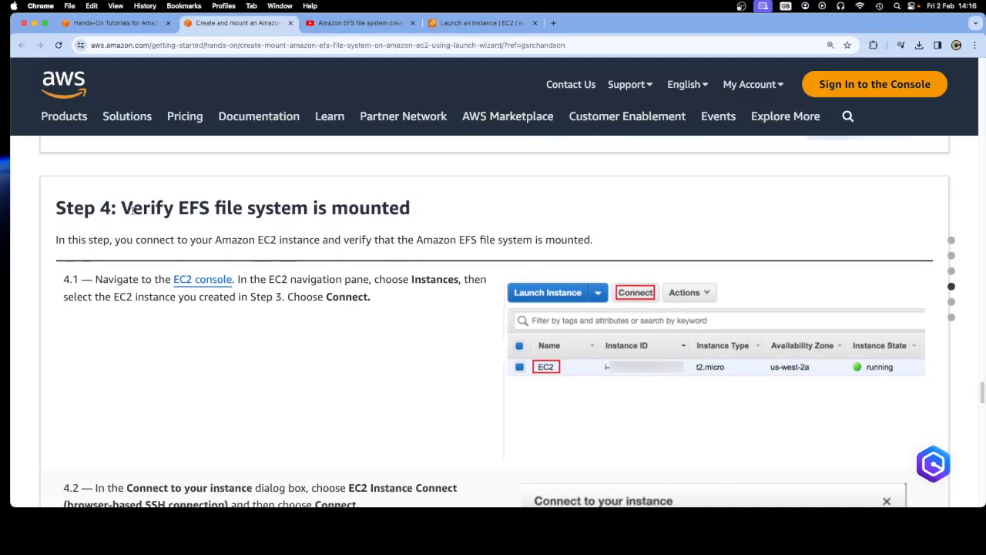
pyautogui.moveTo(126, 208); pyautogui.dragTo(414, 214)
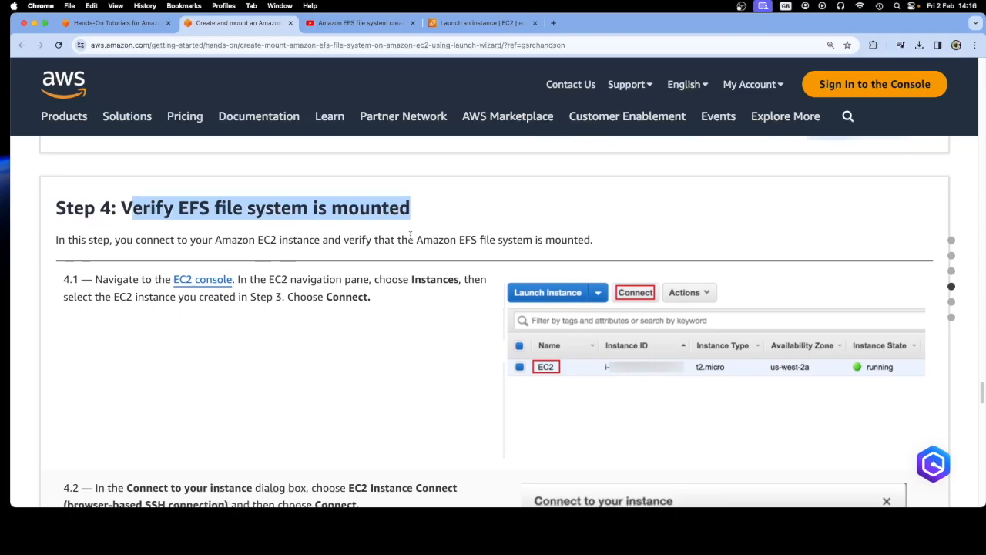
pyautogui.click(410, 245)
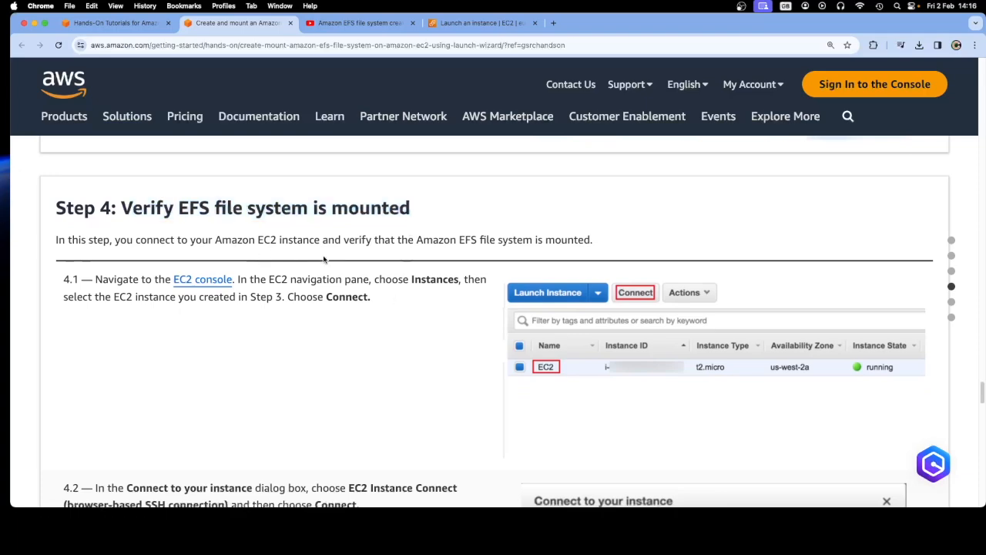
pyautogui.scroll(-1, 359, 310)
pyautogui.scroll(-1, 359, 310)
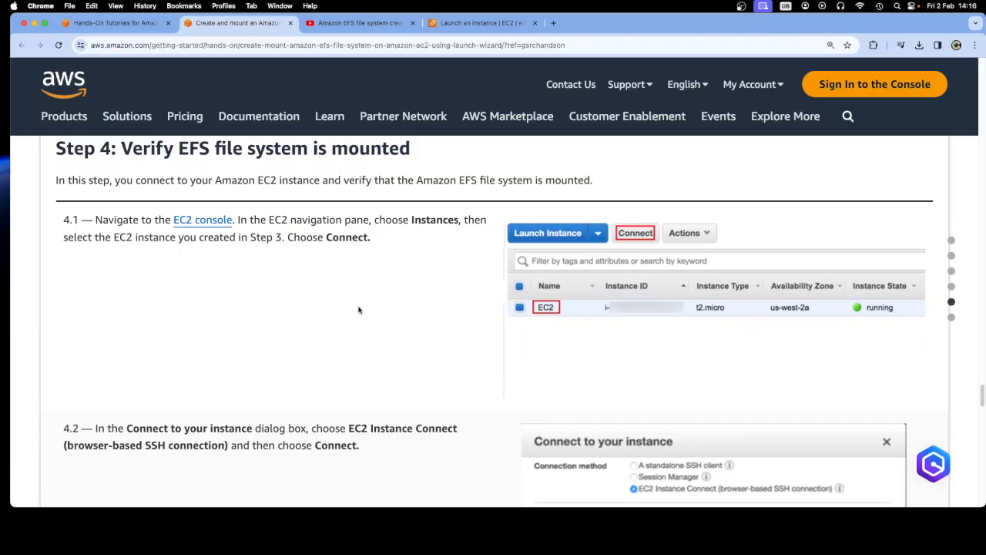
# - Read tutorial instructions 4.2 and 4.3 on using EC2 Instance Connect and running df -T -h to check the mount
pyautogui.scroll(-3, 359, 310)
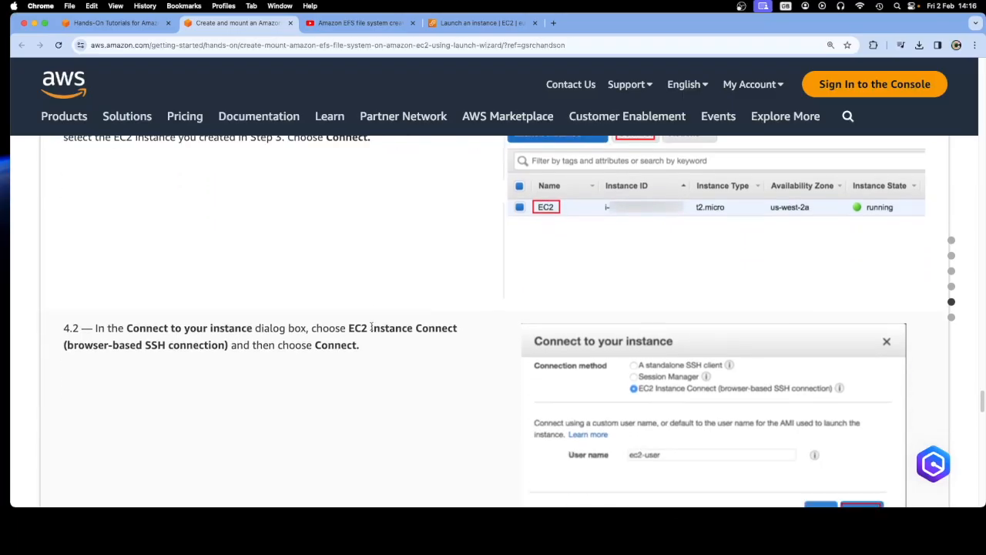
pyautogui.moveTo(367, 358); pyautogui.dragTo(158, 328)
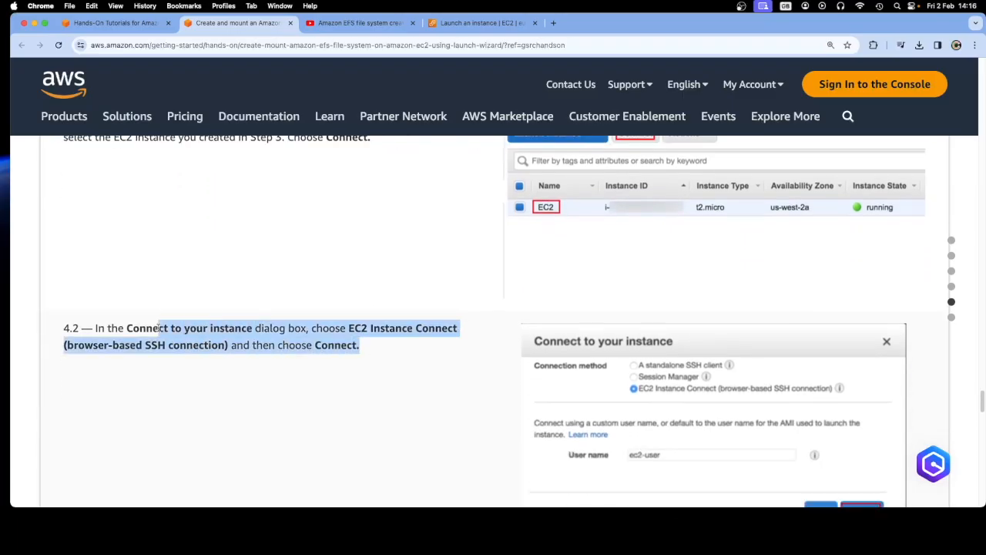
pyautogui.click(266, 360)
pyautogui.scroll(-5, 315, 350)
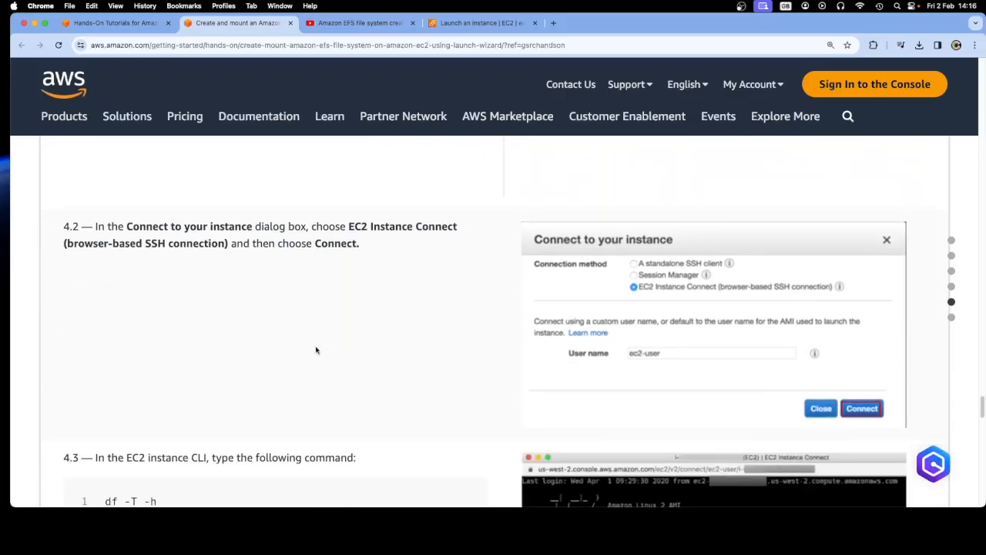
pyautogui.scroll(-5, 316, 349)
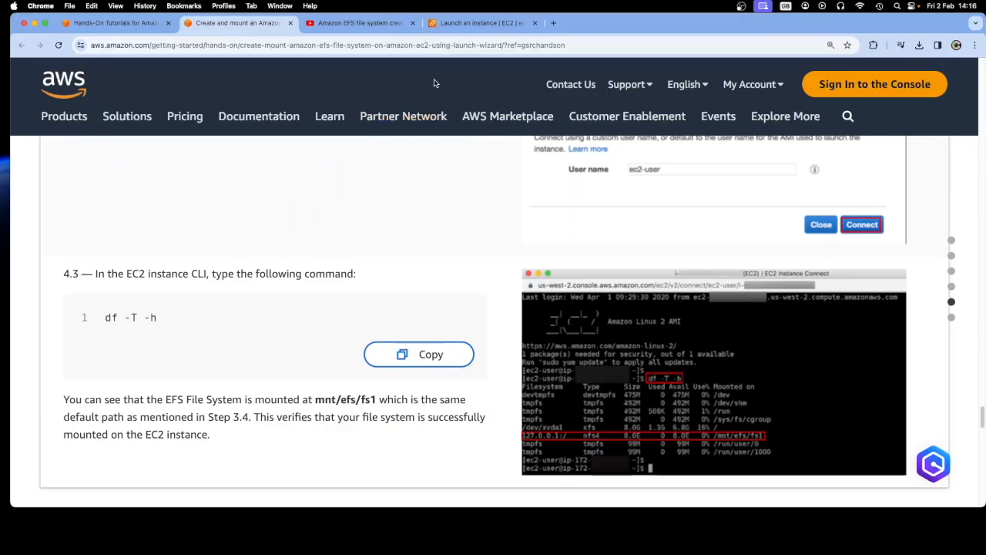
pyautogui.moveTo(173, 324)
pyautogui.mouseDown()
pyautogui.moveTo(107, 320)
pyautogui.moveTo(185, 316)
pyautogui.mouseUp()
pyautogui.click(108, 320)
pyautogui.click(236, 323)
# - Return to the EC2 console and open the newly launched instance's summary from the Instances list
pyautogui.click(470, 24)
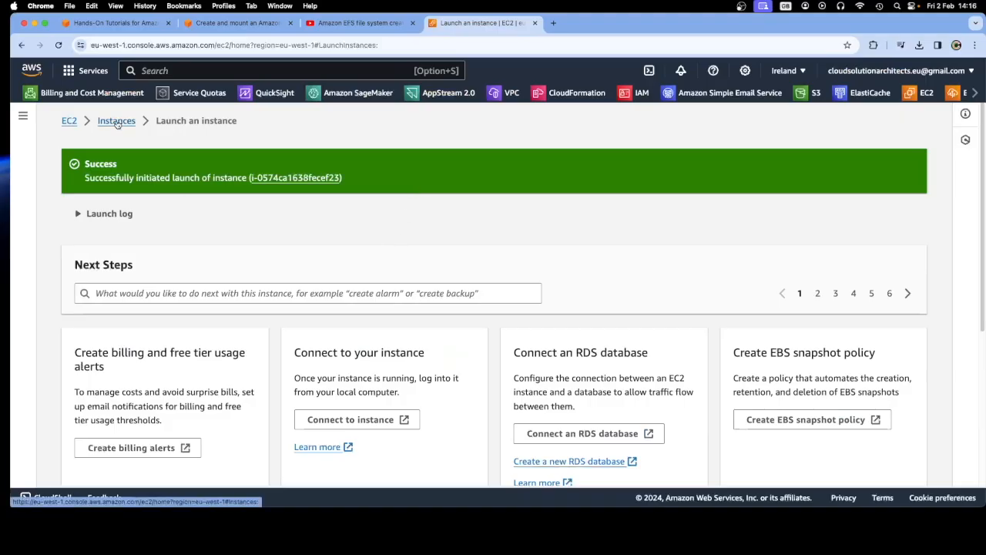
pyautogui.moveTo(85, 177); pyautogui.dragTo(320, 188)
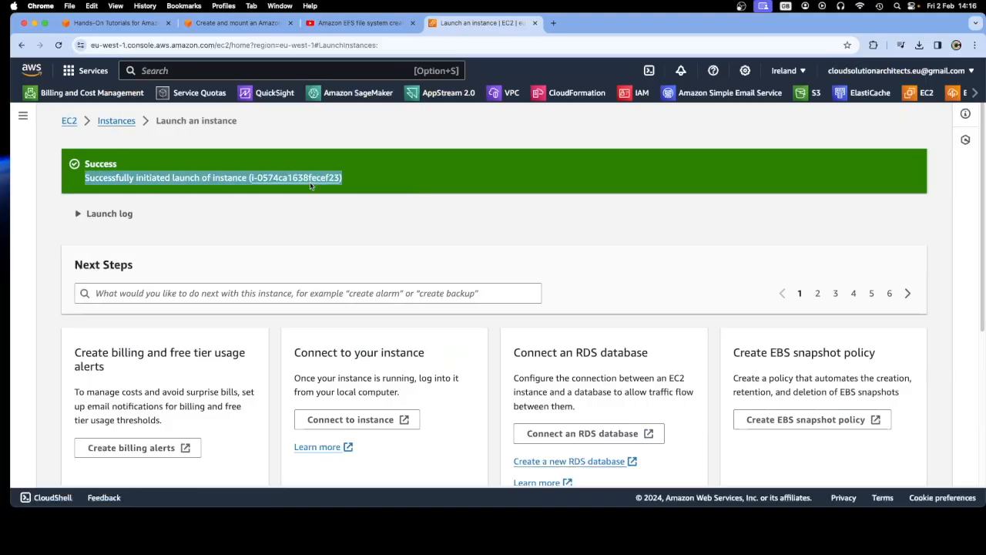
pyautogui.click(116, 121)
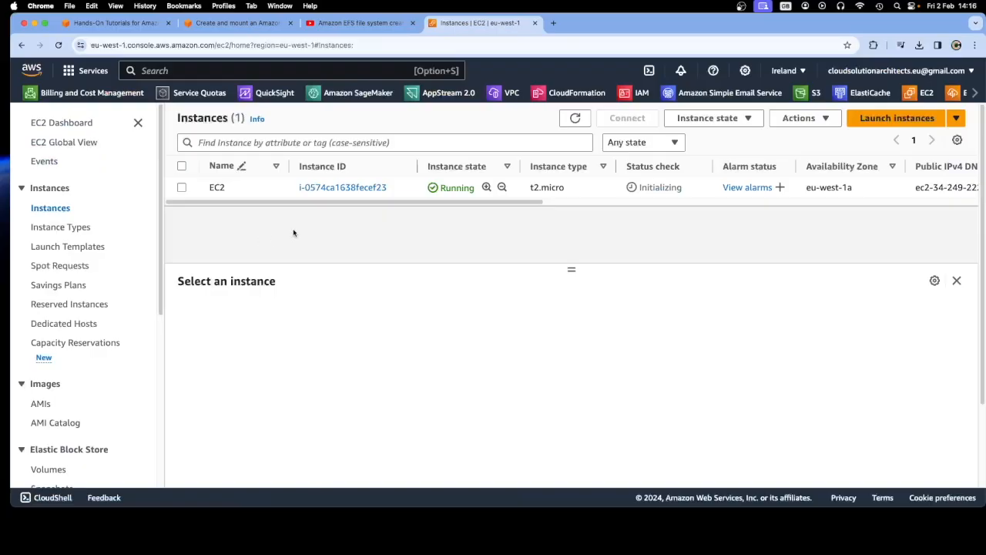
pyautogui.click(320, 188)
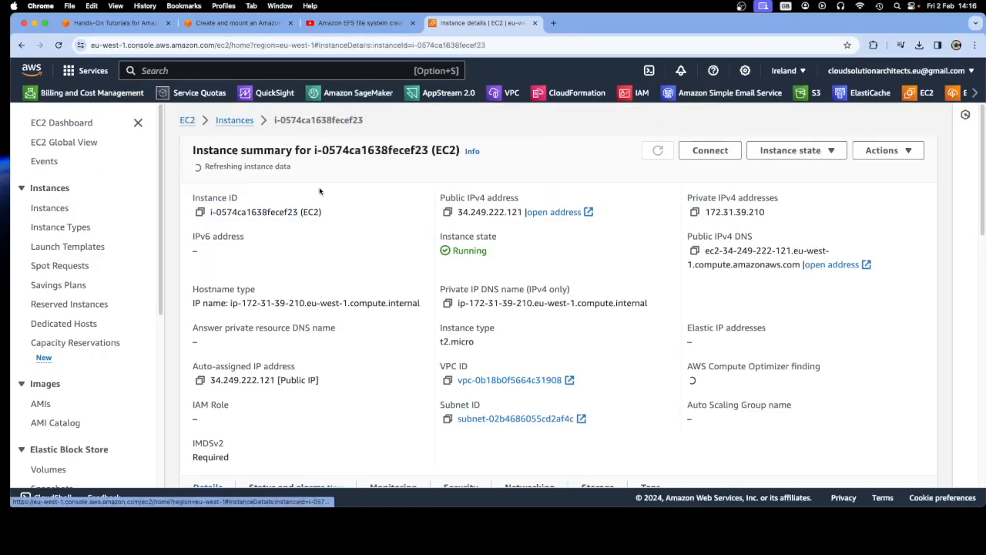
# - Connect to the instance using EC2 Instance Connect with the default username ec2-user
pyautogui.click(884, 151)
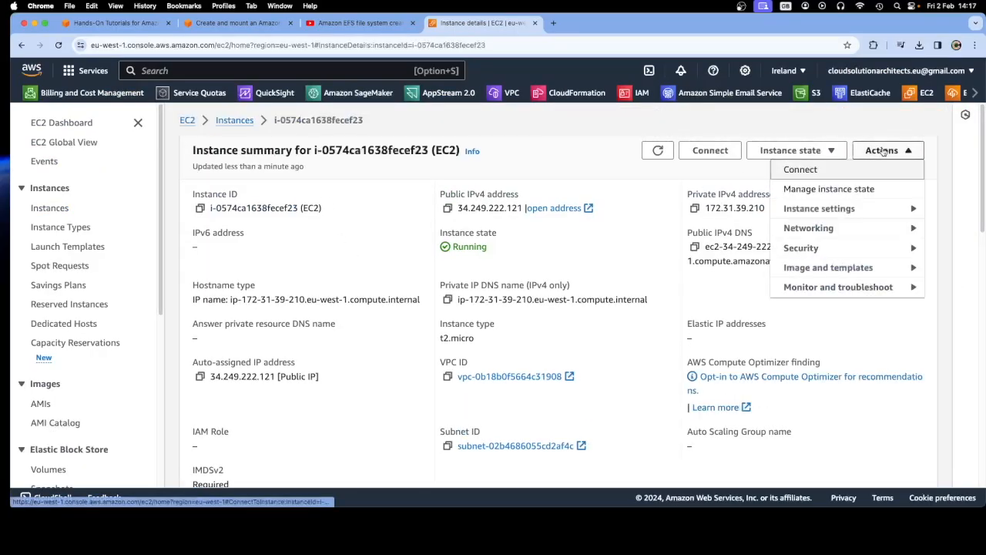
pyautogui.click(794, 170)
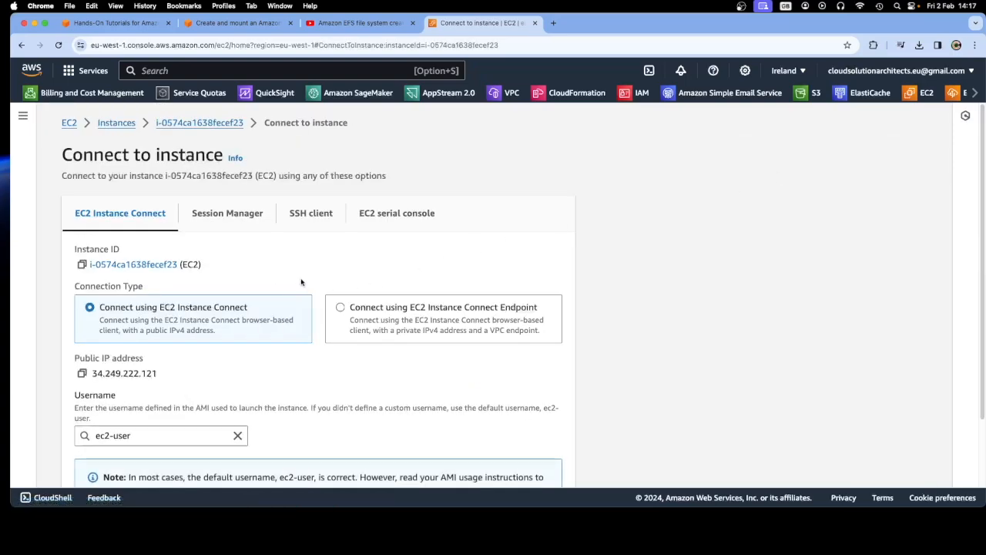
pyautogui.scroll(-2, 309, 308)
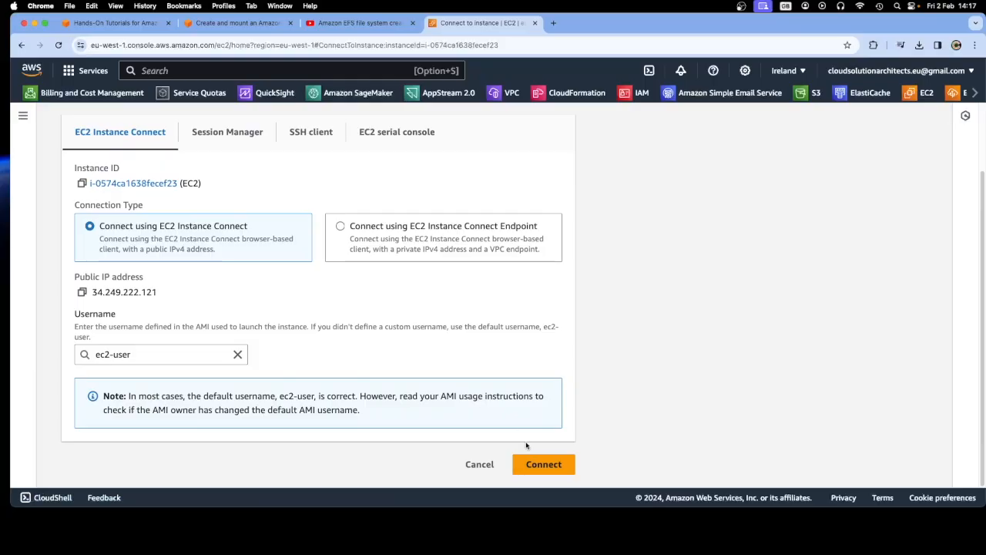
pyautogui.click(543, 464)
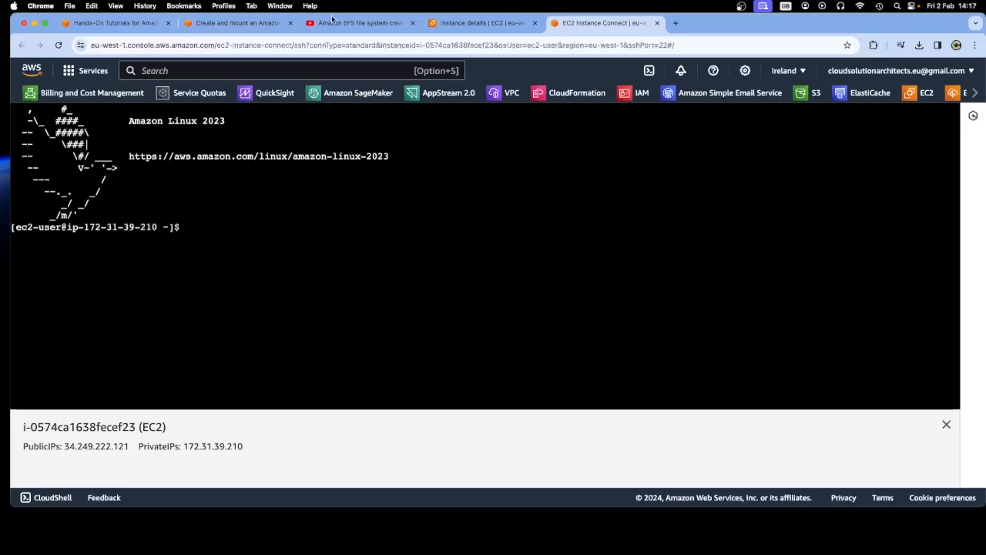
# - Back in the tutorial, review Step 4 from the enlarged 4.1 connection screenshot through to the df -T -h command in 4.3
pyautogui.click(235, 23)
pyautogui.scroll(10, 625, 279)
pyautogui.click(617, 297)
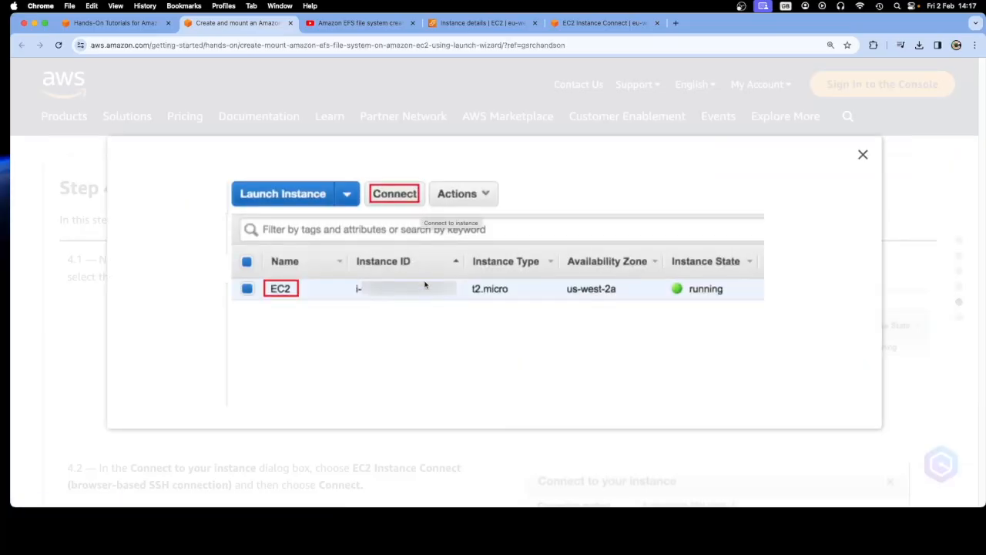
pyautogui.click(863, 157)
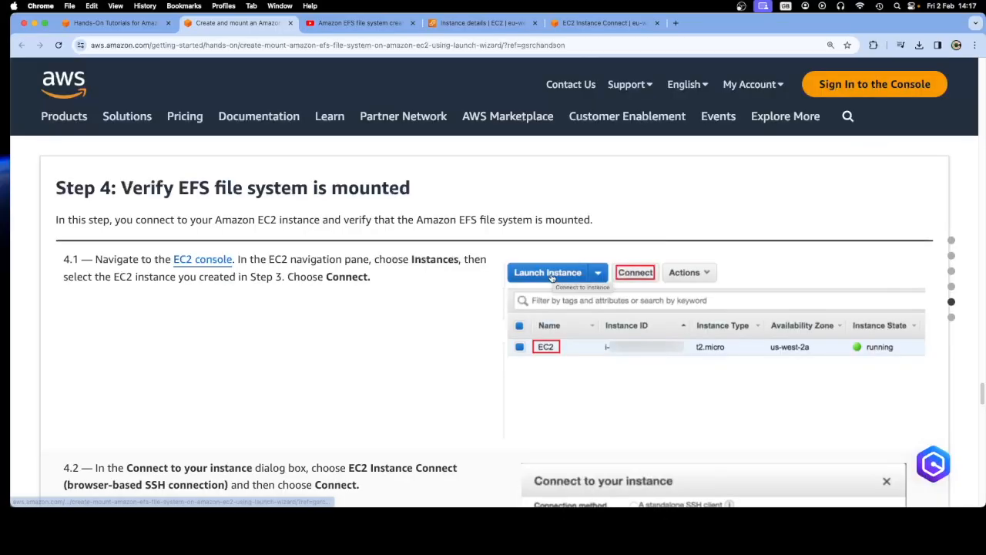
pyautogui.scroll(-5, 460, 363)
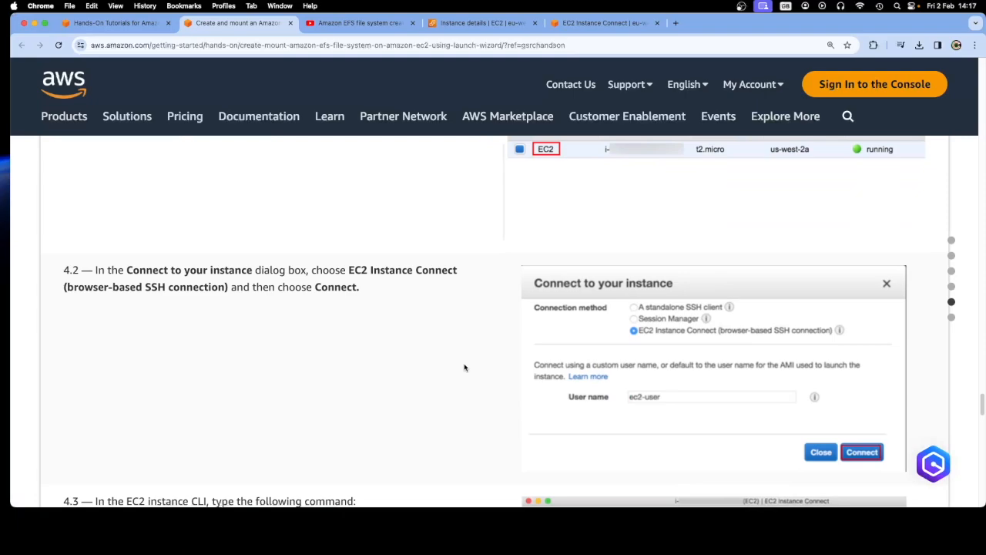
pyautogui.scroll(-3, 464, 368)
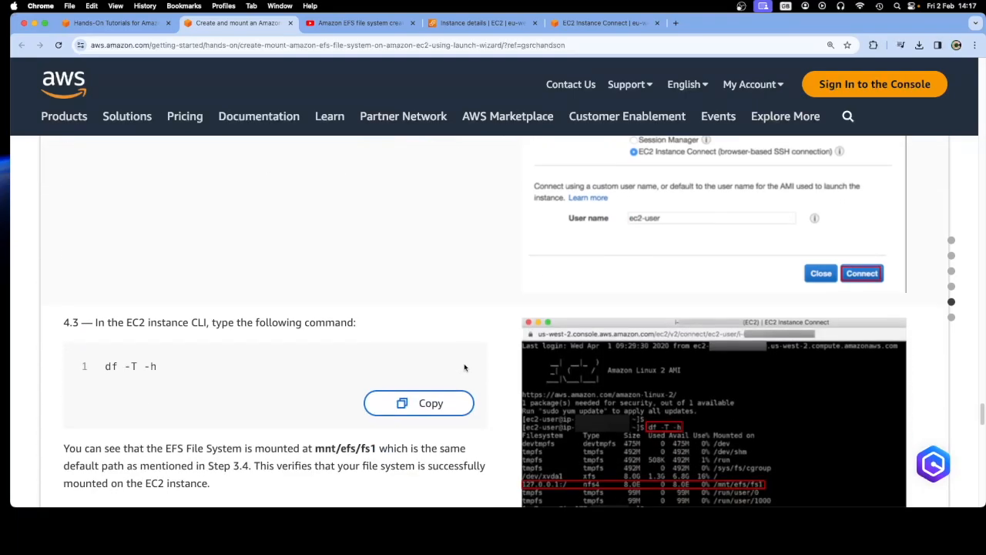
# - Copy the df -T -h command from tutorial step 4.3, run it in the instance's terminal, and highlight the /mnt/efs/fs1 row
pyautogui.click(431, 340)
pyautogui.click(592, 25)
pyautogui.click(213, 229)
pyautogui.rightClick(213, 229)
pyautogui.click(236, 317)
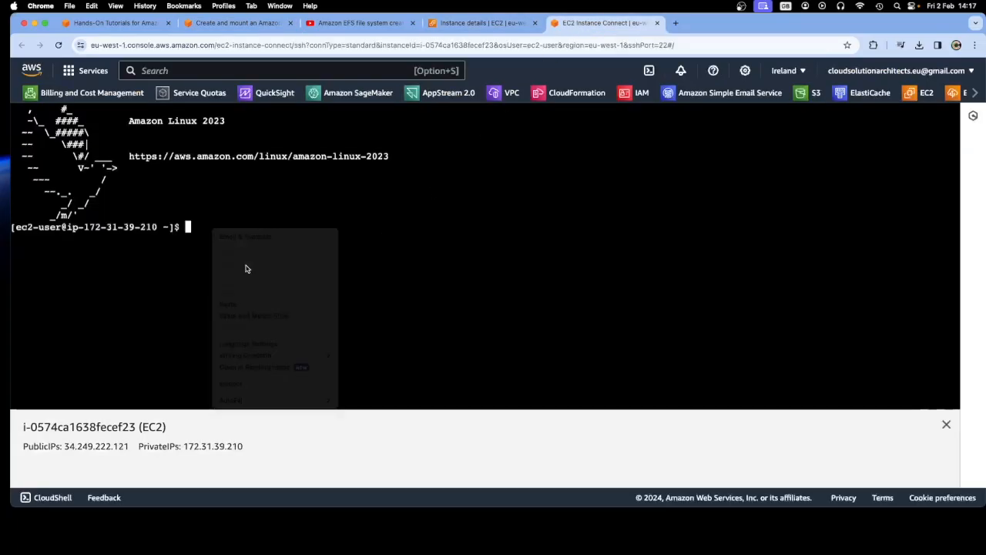
pyautogui.press('Return')
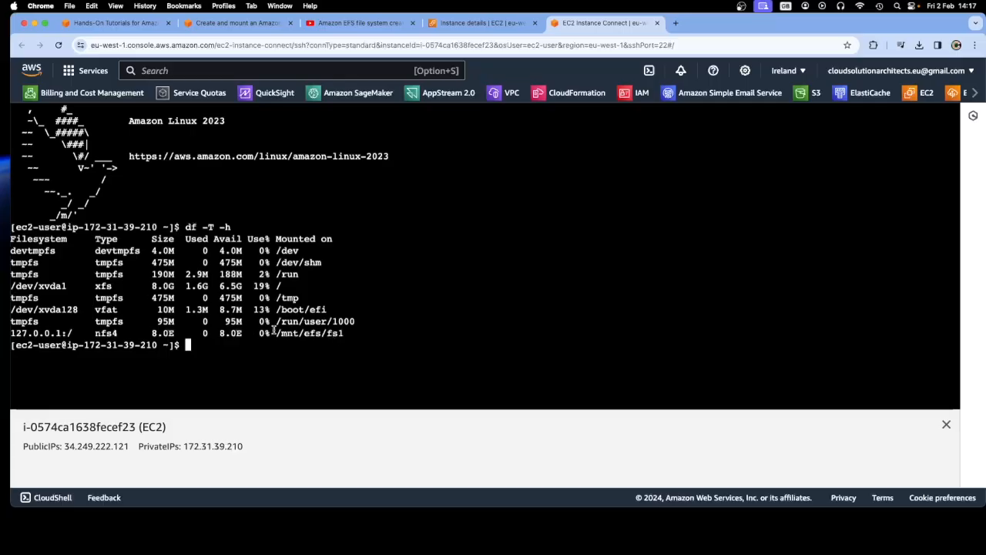
pyautogui.moveTo(346, 333); pyautogui.dragTo(9, 333)
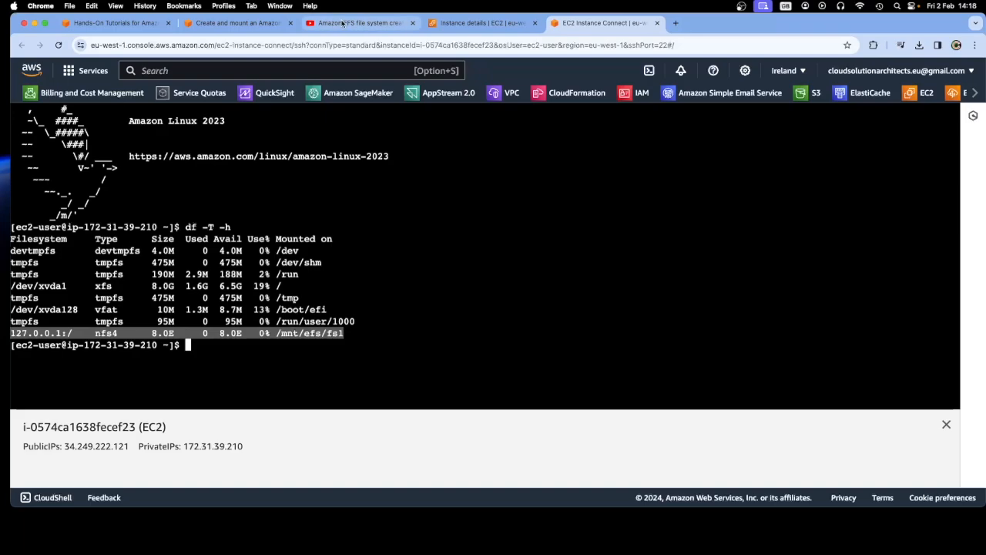
# - Review the tutorial's mount verification note under 4.3 and the Step 5 instructions for terminating the instance and deleting the file system
pyautogui.click(230, 24)
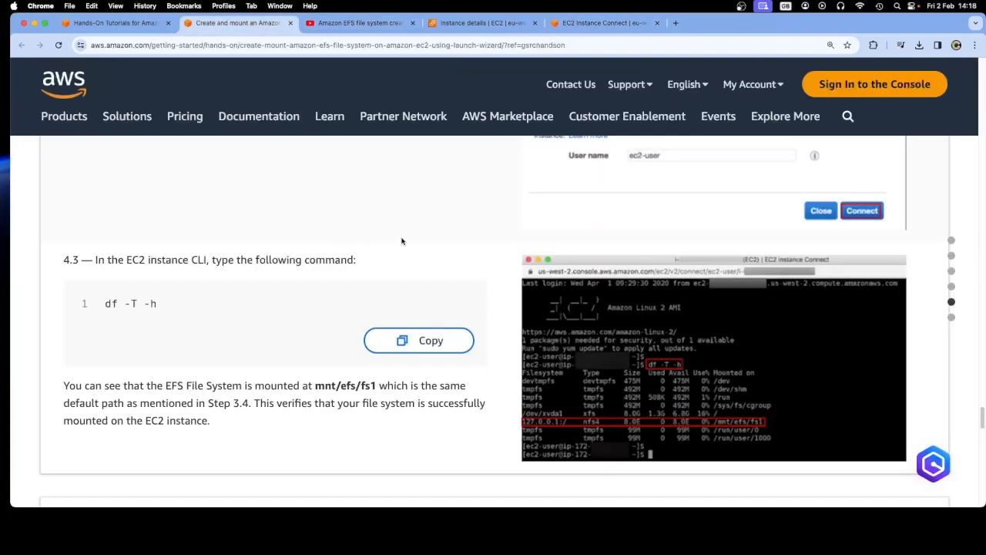
pyautogui.scroll(-2, 401, 241)
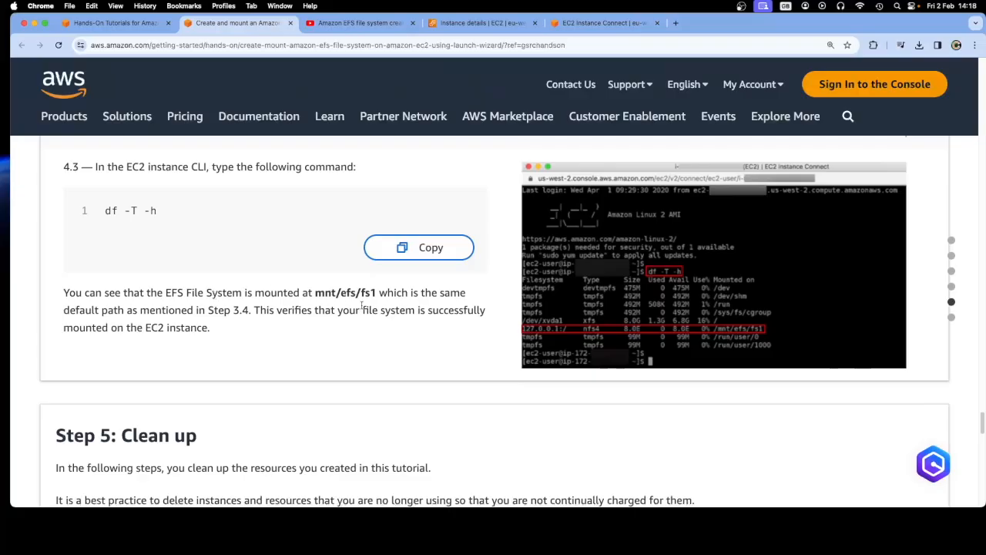
pyautogui.scroll(-1, 341, 338)
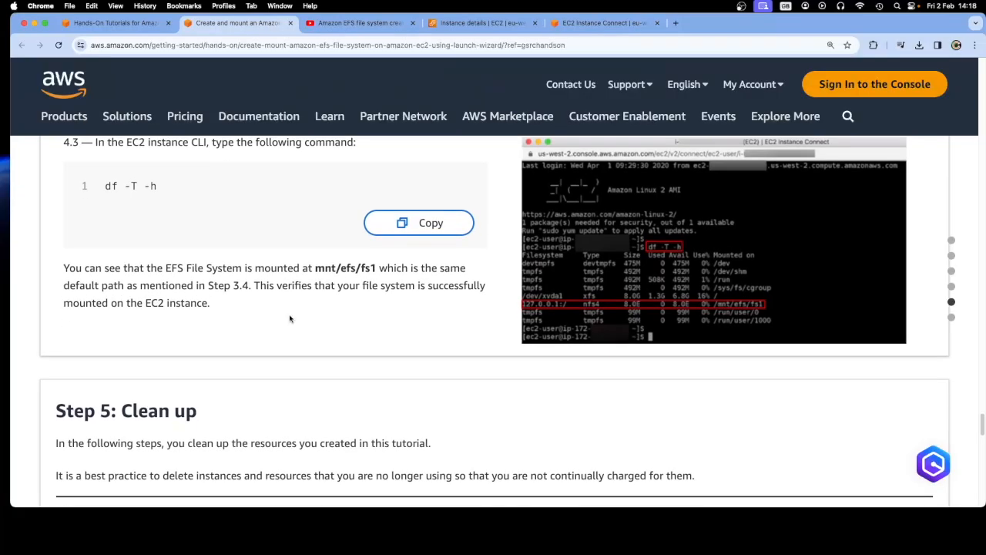
pyautogui.moveTo(250, 286); pyautogui.dragTo(208, 285)
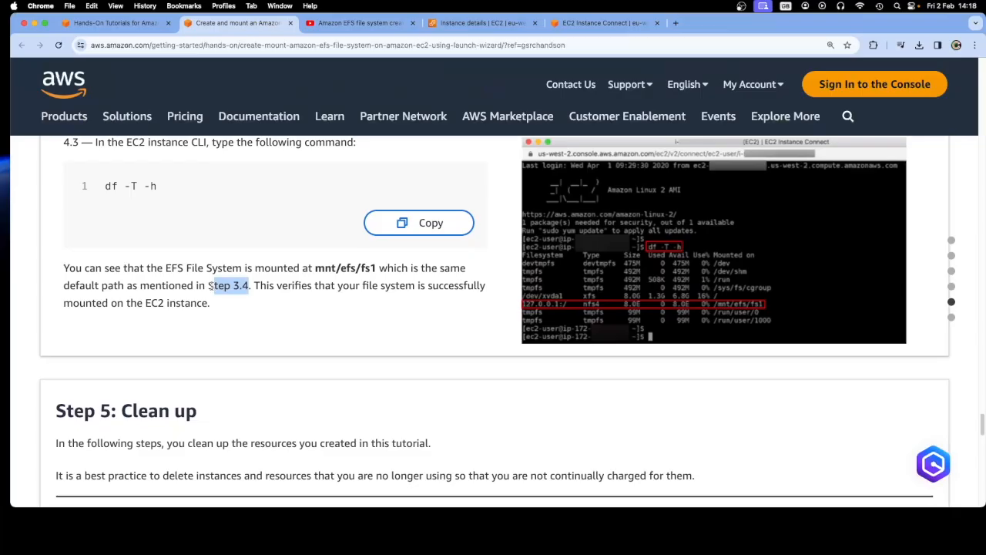
pyautogui.click(280, 312)
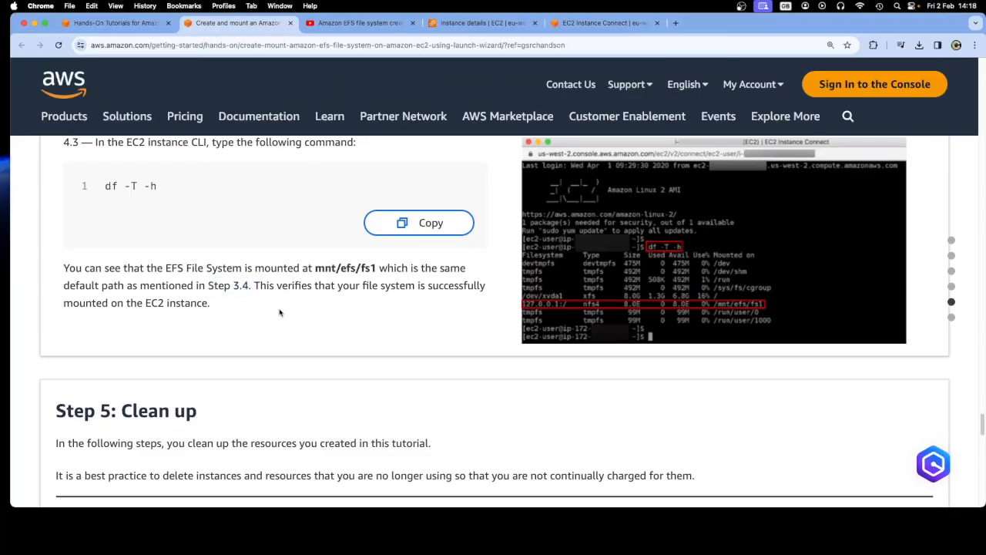
pyautogui.scroll(-3, 328, 325)
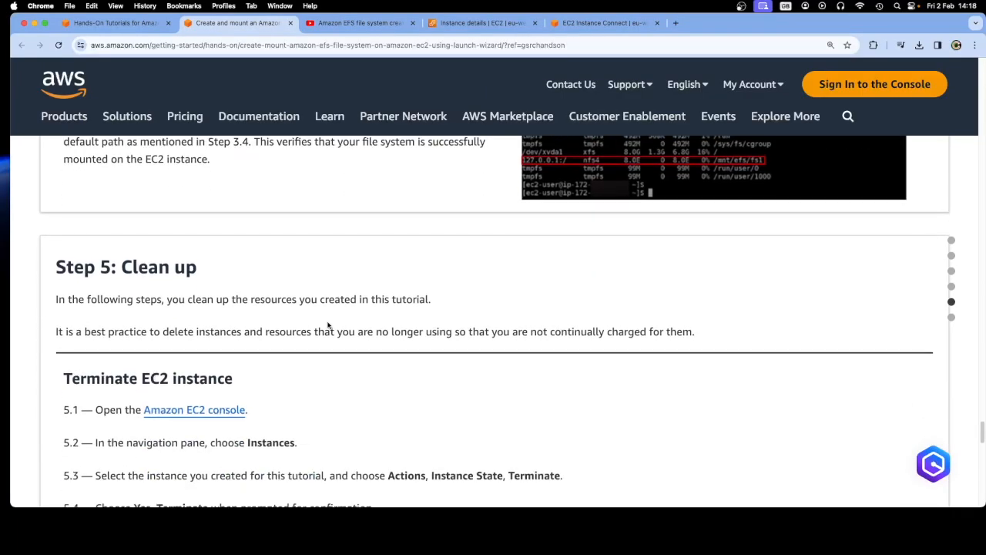
pyautogui.scroll(-1, 328, 325)
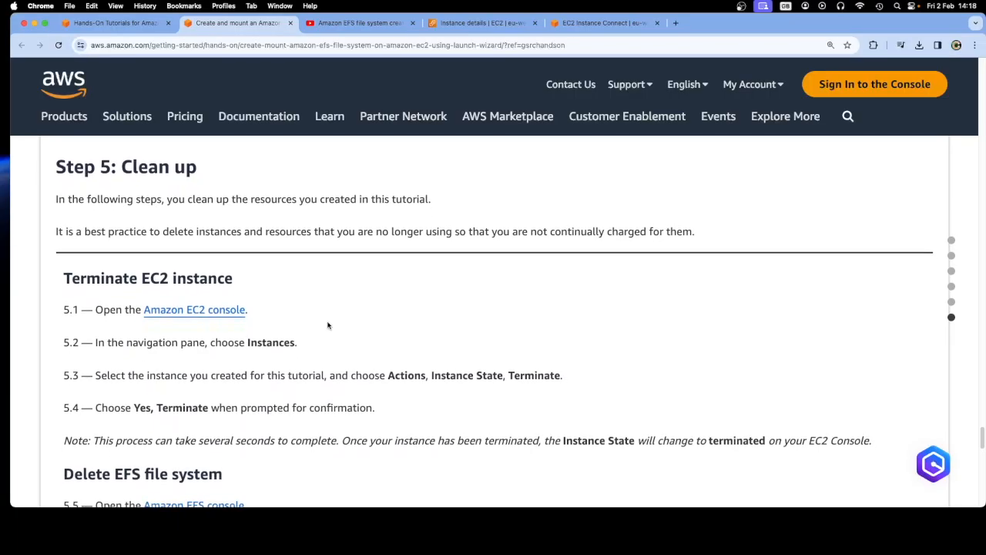
pyautogui.scroll(-2, 328, 325)
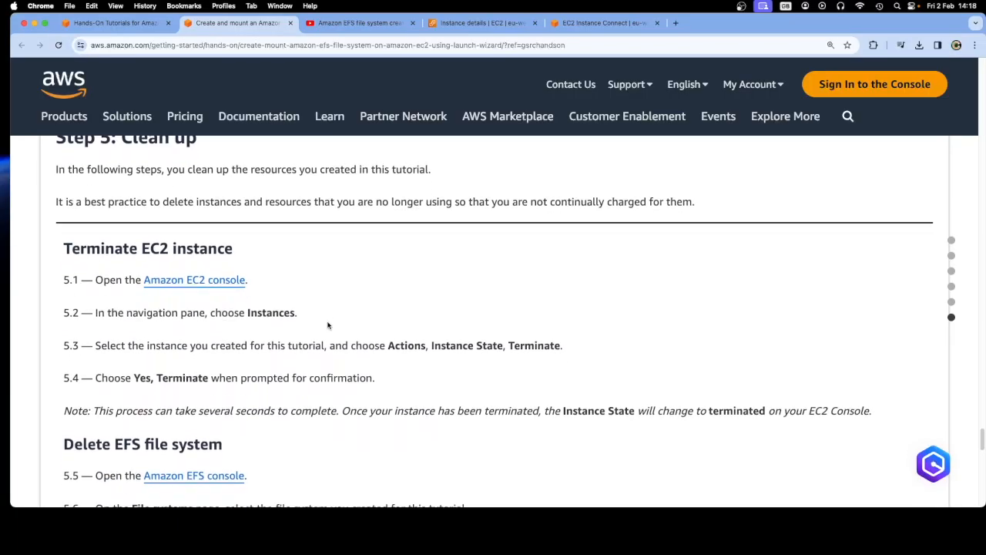
pyautogui.scroll(1, 173, 267)
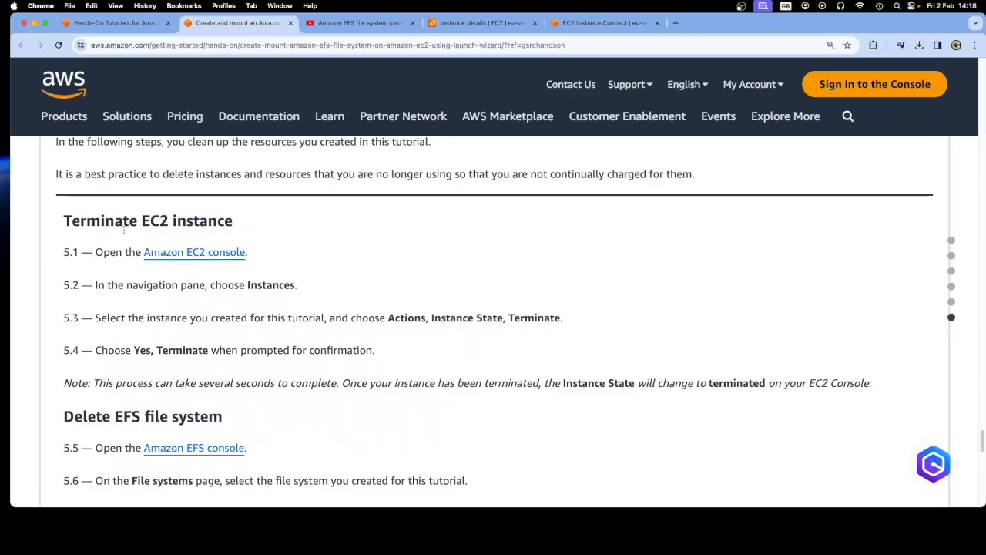
pyautogui.scroll(-1, 231, 312)
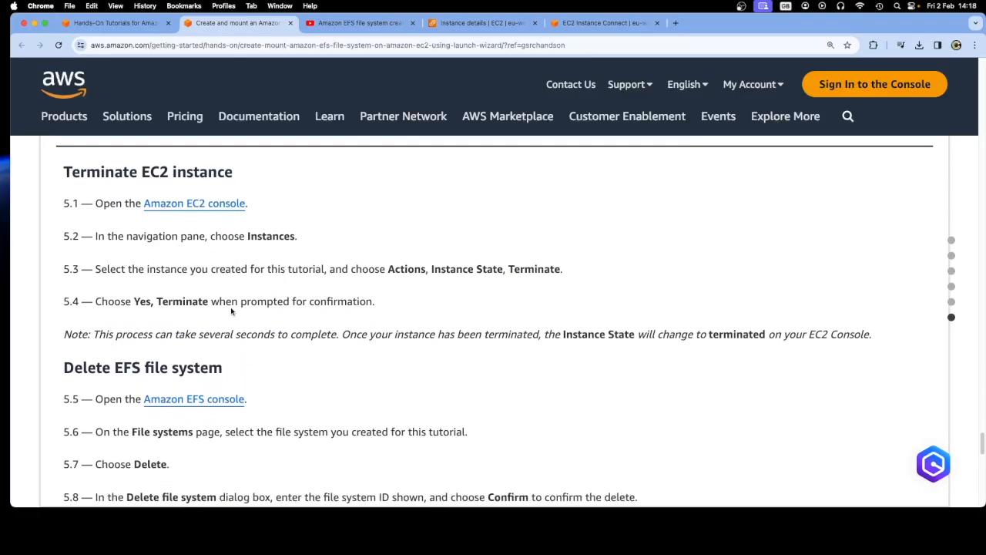
pyautogui.scroll(-3, 231, 347)
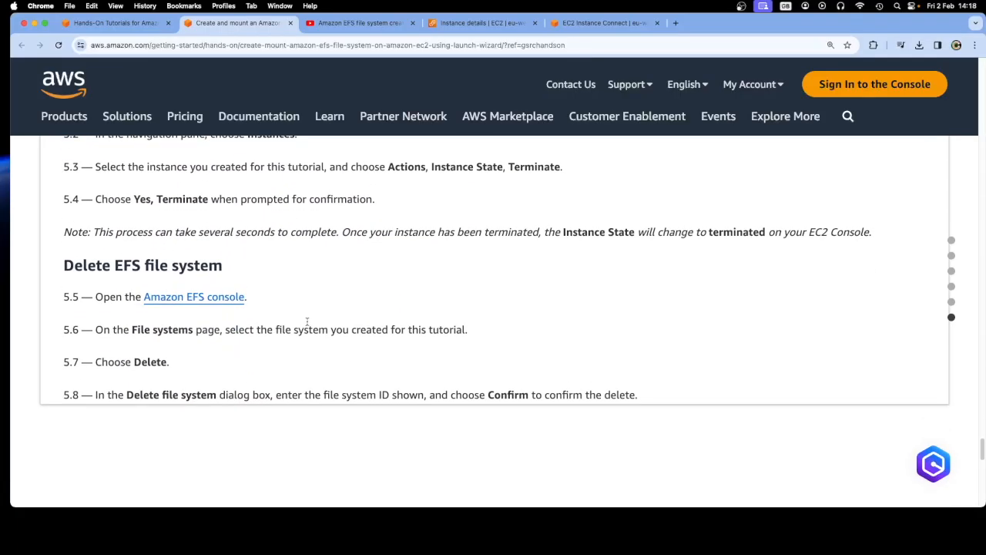
pyautogui.scroll(-1, 341, 284)
pyautogui.scroll(8, 342, 286)
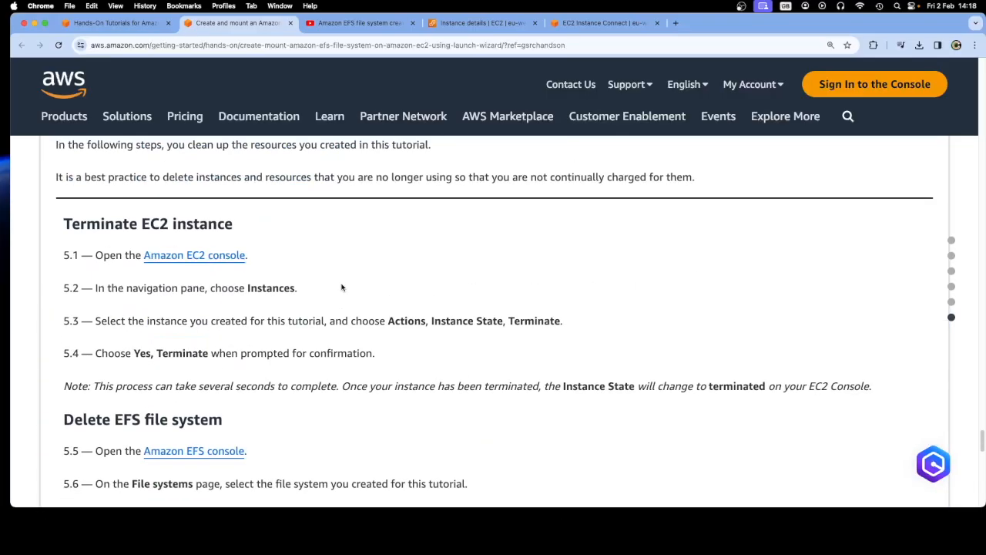
pyautogui.scroll(1, 342, 290)
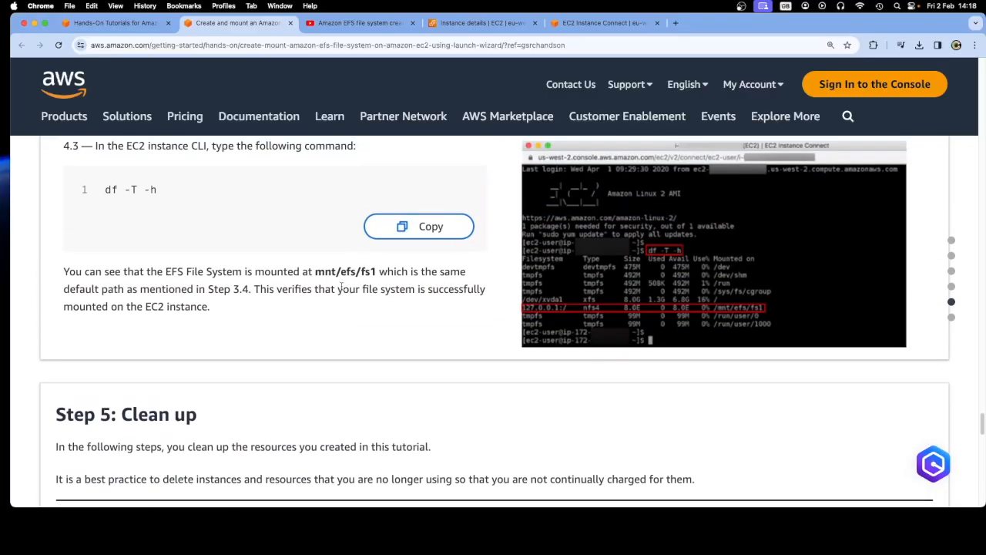
# - Switch from the EC2 instance details to the EFS console and examine all columns of the file system's entry
pyautogui.click(569, 27)
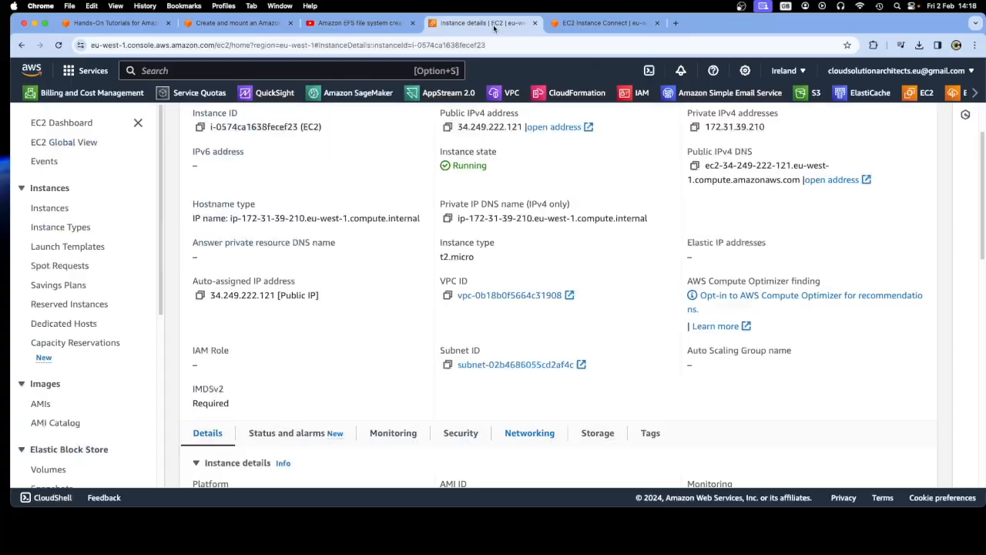
pyautogui.click(479, 23)
pyautogui.scroll(2, 406, 206)
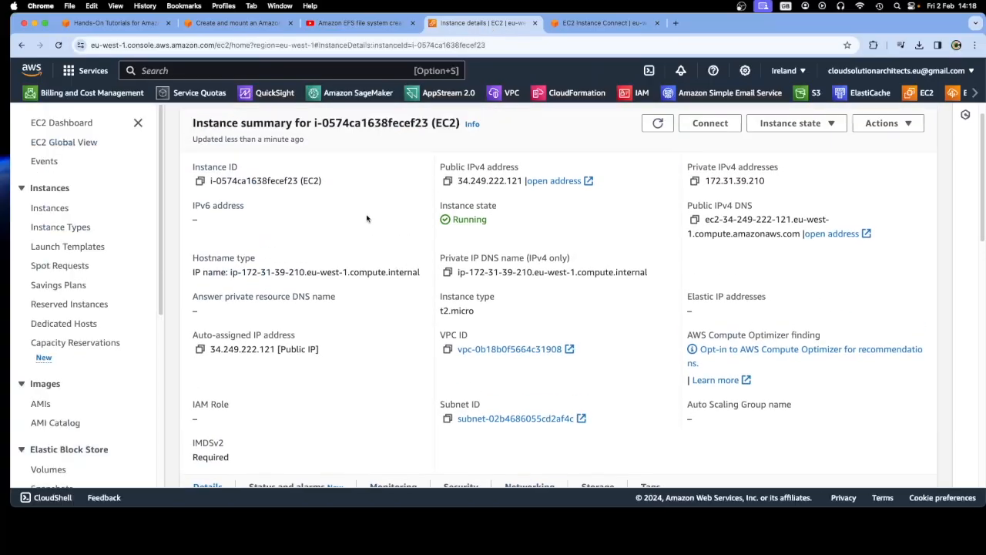
pyautogui.click(953, 93)
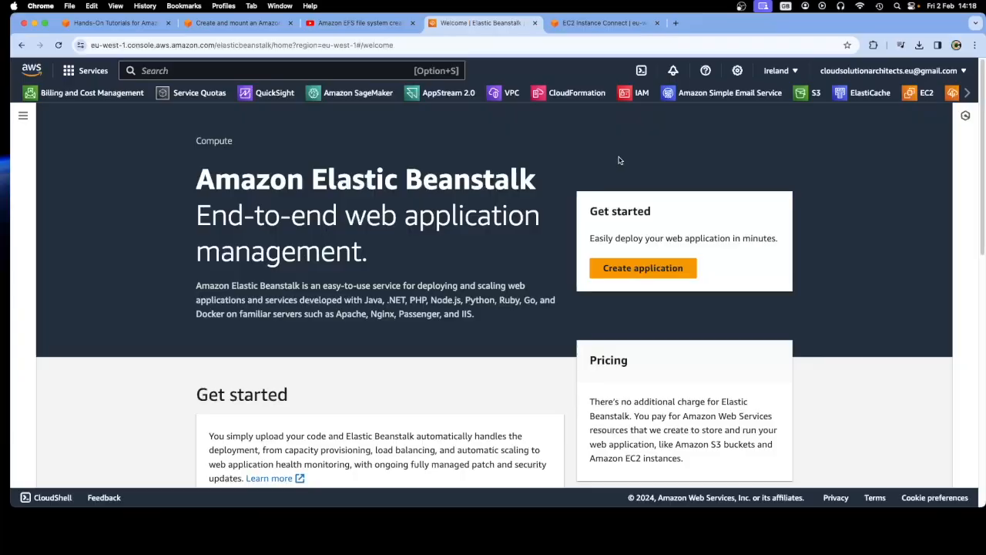
pyautogui.click(968, 94)
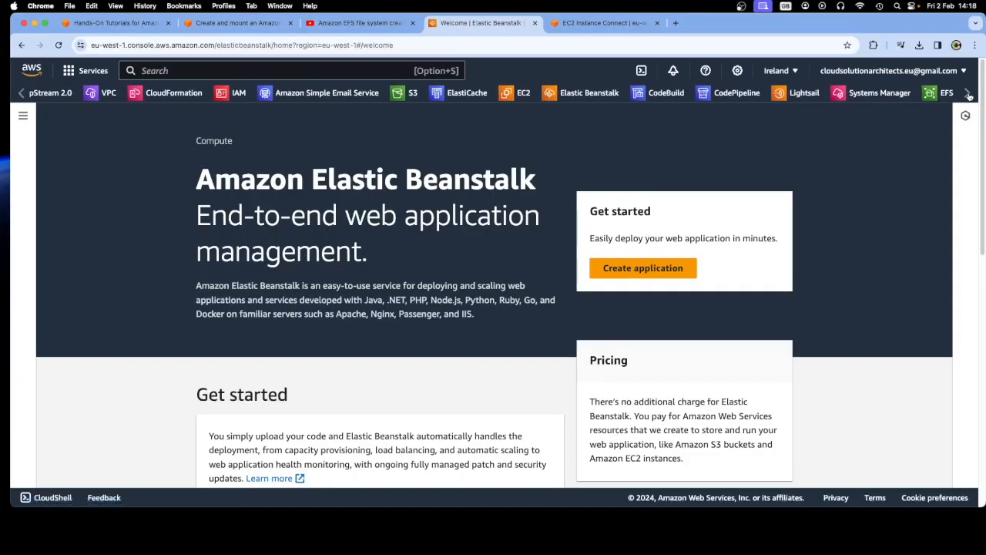
pyautogui.click(948, 93)
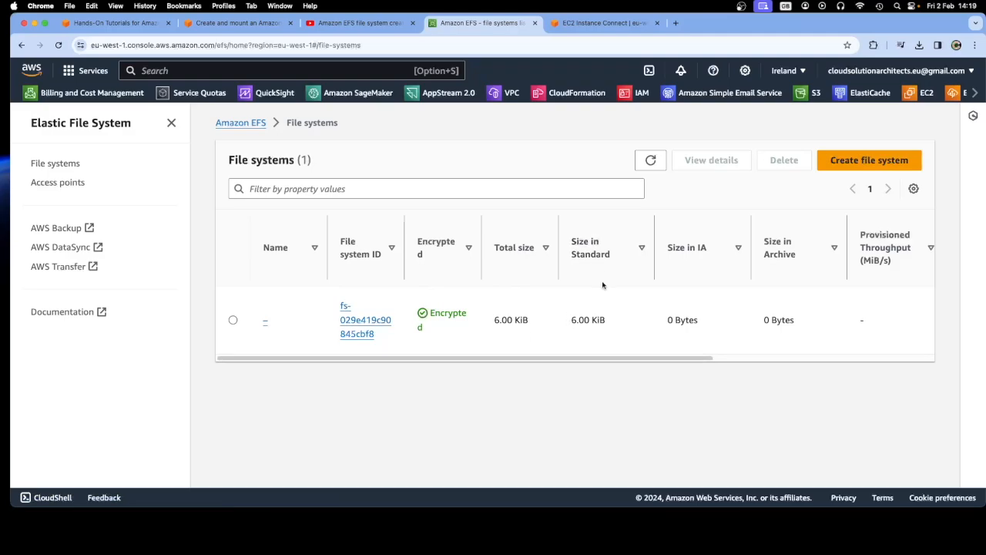
pyautogui.moveTo(667, 358); pyautogui.dragTo(880, 359)
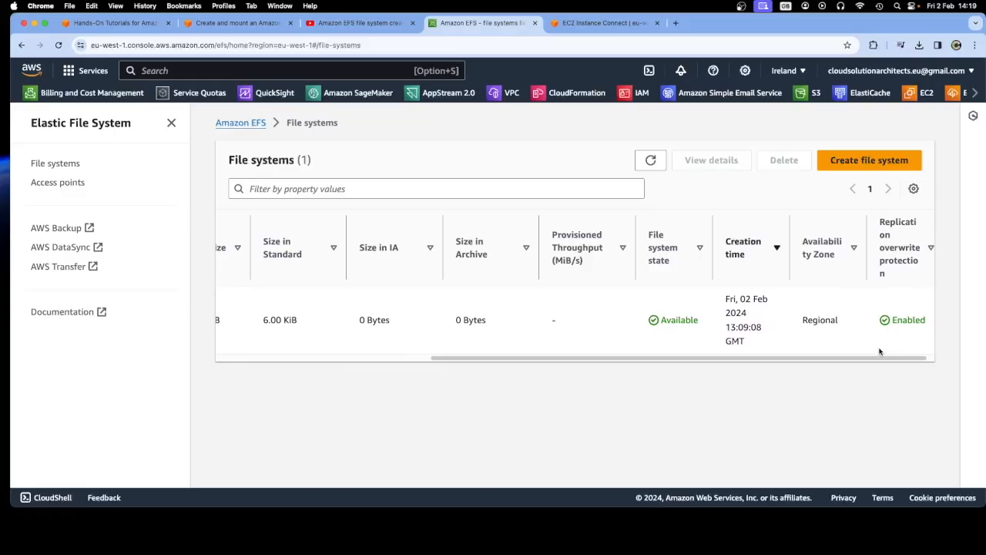
pyautogui.moveTo(885, 356); pyautogui.dragTo(590, 366)
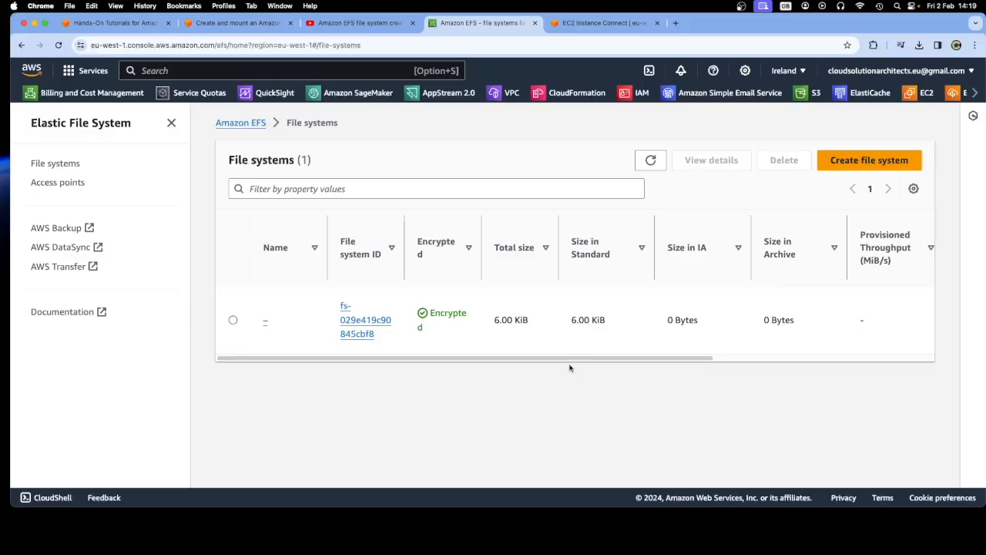
# - Back in the EC2 Instance Connect terminal, run touch test.txt /mnt/efs/fs1 to try creating a test file on the mount
pyautogui.click(578, 25)
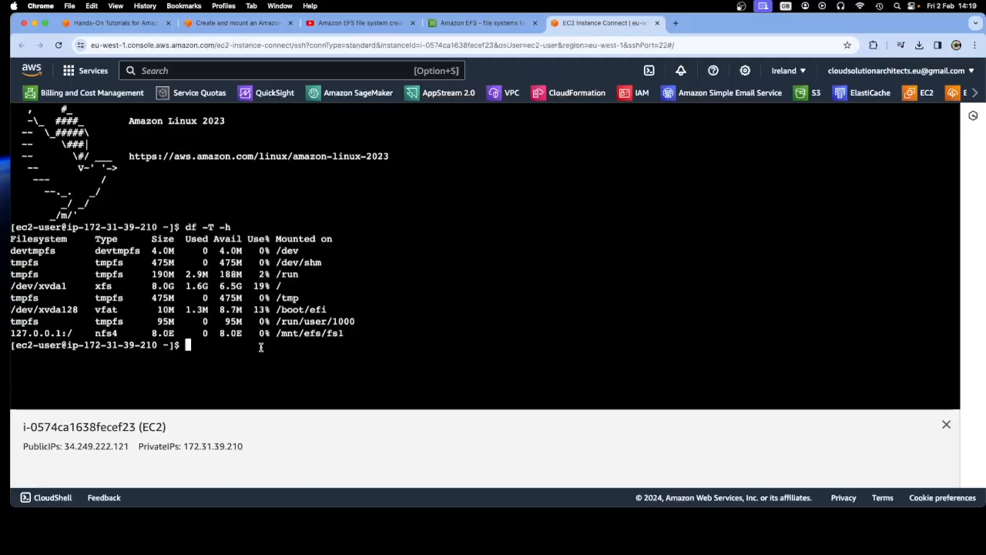
pyautogui.write('cd')
pyautogui.press('BackSpace')
pyautogui.press('BackSpace')
pyautogui.press('BackSpace')
pyautogui.write('touch test.txt')
pyautogui.moveTo(276, 333); pyautogui.dragTo(340, 333)
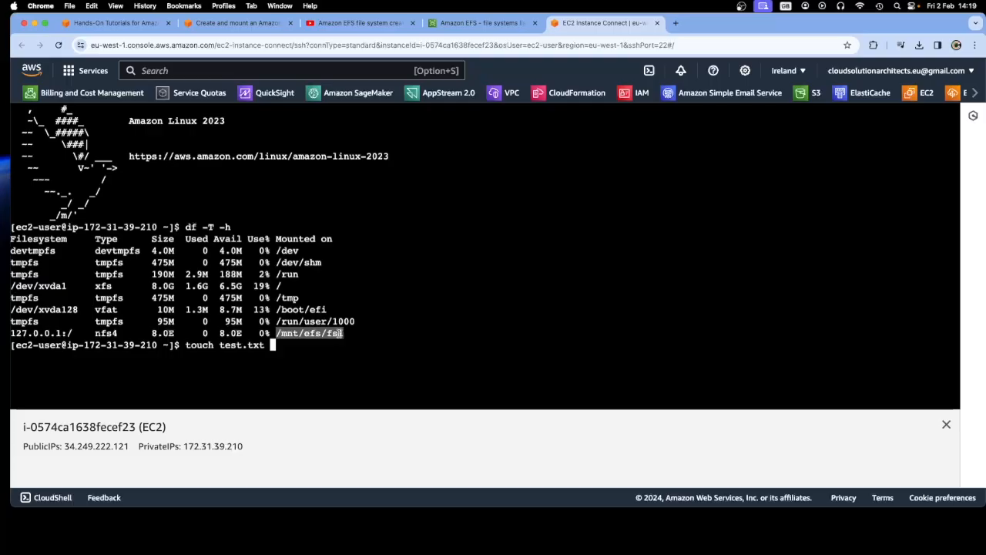
pyautogui.rightClick(341, 333)
pyautogui.click(371, 391)
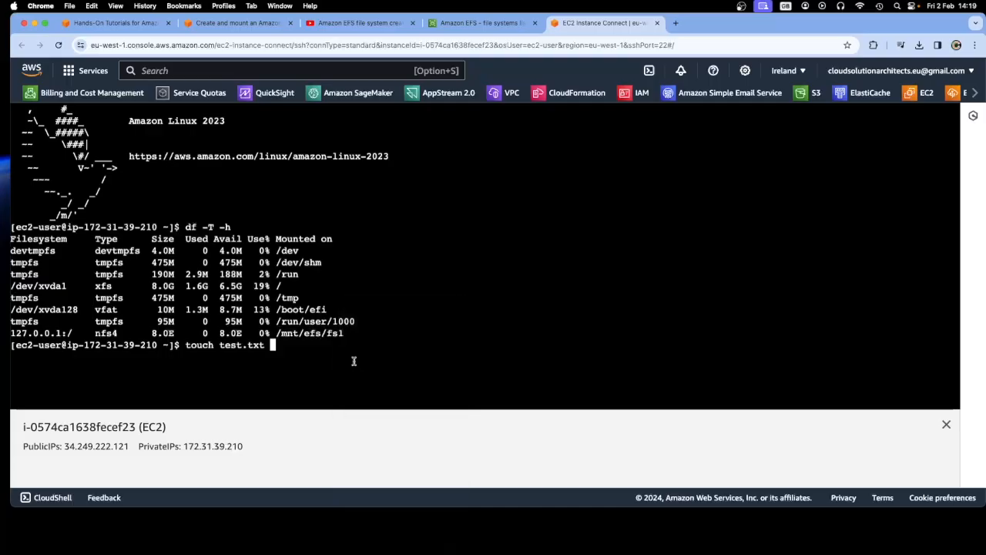
pyautogui.press('BackSpace')
pyautogui.press('BackSpace')
pyautogui.press('BackSpace')
pyautogui.press('BackSpace')
pyautogui.press('BackSpace')
pyautogui.press('BackSpace')
pyautogui.press('BackSpace')
pyautogui.press('BackSpace')
pyautogui.write('/mnt/esf')
pyautogui.press('BackSpace')
pyautogui.press('BackSpace')
pyautogui.write('fs/fs1')
pyautogui.press('Return')
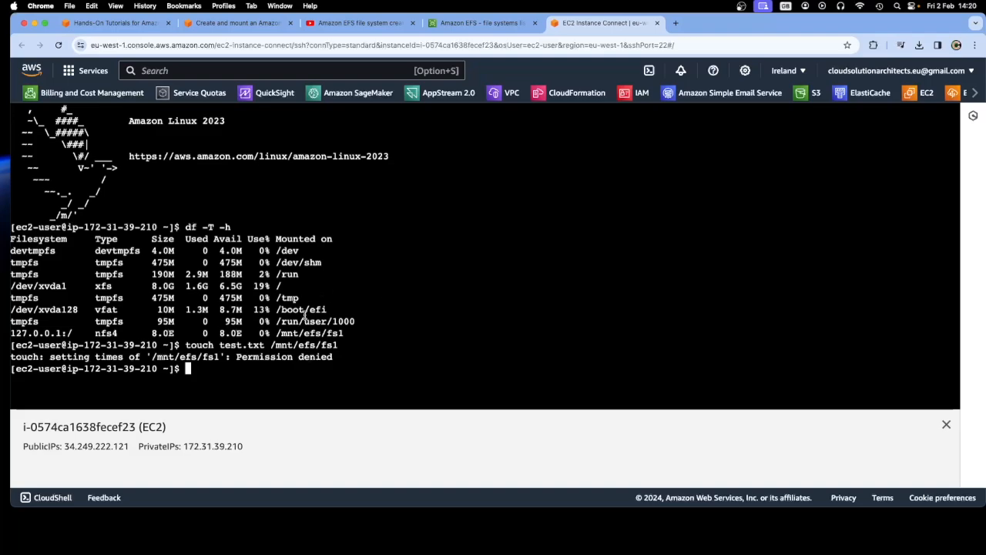
# - Change the terminal's working directory to the EFS mount path /mnt/efs/fs1
pyautogui.moveTo(344, 333); pyautogui.dragTo(12, 333)
pyautogui.click(200, 370)
pyautogui.write('cd /mnt/efs/fs1')
pyautogui.press('Return')
# - List the mounted directory's contents with ls and try to create test.txt there with touch
pyautogui.write('ls')
pyautogui.press('Return')
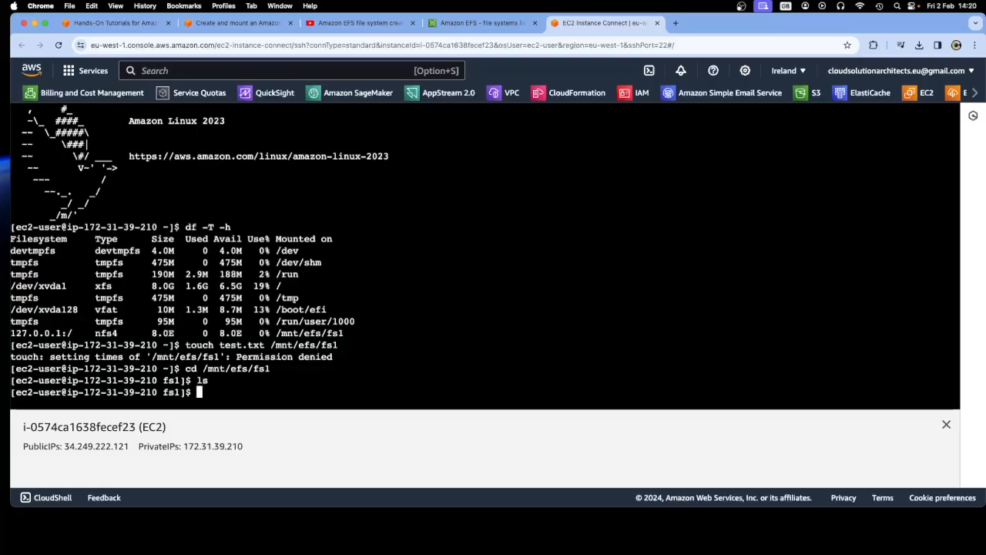
pyautogui.write('touch test.txt')
pyautogui.press('Return')
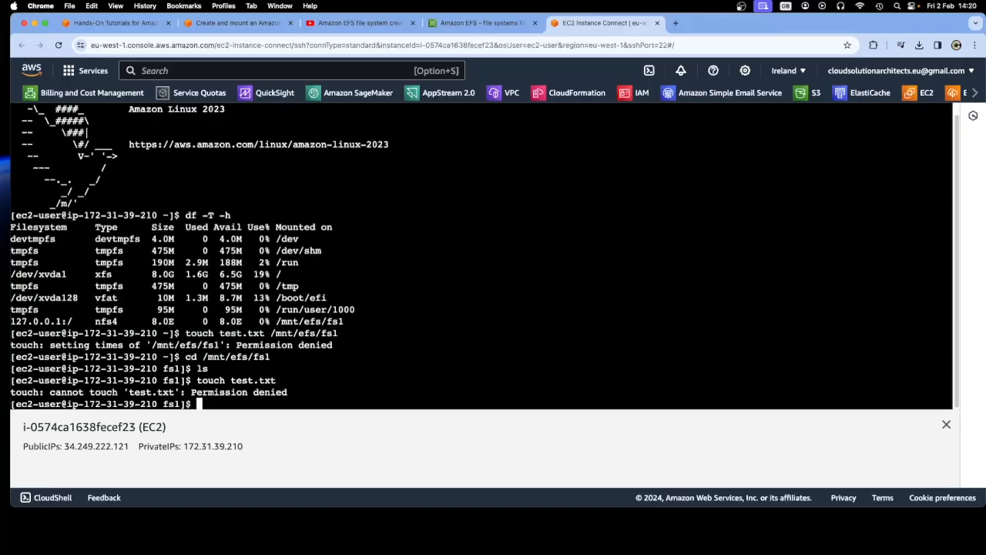
# - Try to switch to the root user with su - root
pyautogui.write('su')
pyautogui.write(' / r')
pyautogui.press('BackSpace')
pyautogui.press('BackSpace')
pyautogui.press('BackSpace')
pyautogui.write('- ')
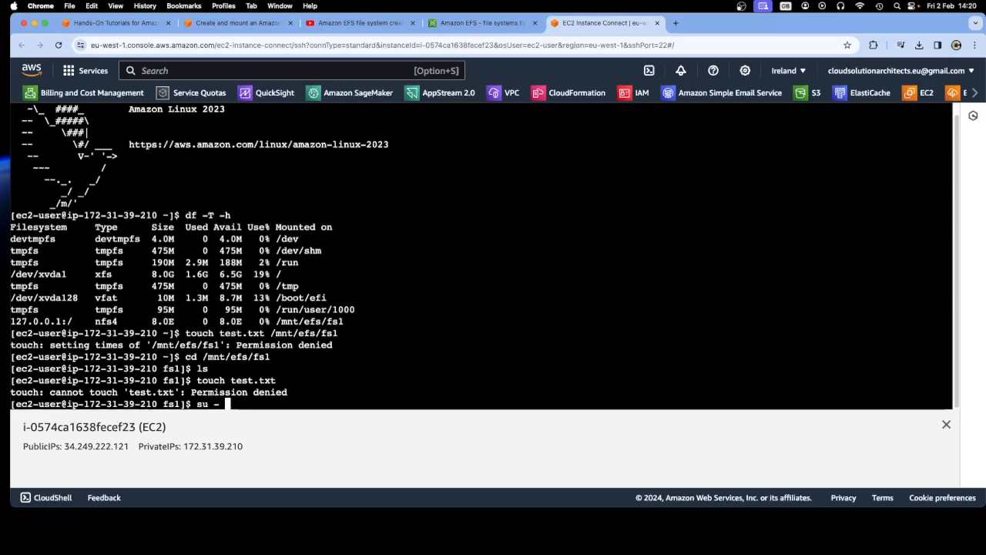
pyautogui.write('root')
pyautogui.press('Return')
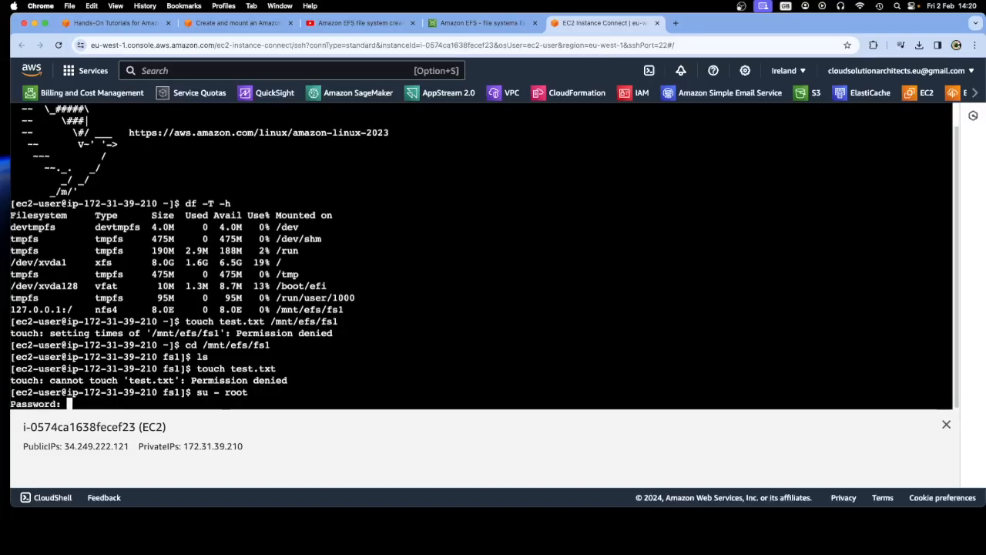
pyautogui.hotkey('ctrl', 'c')
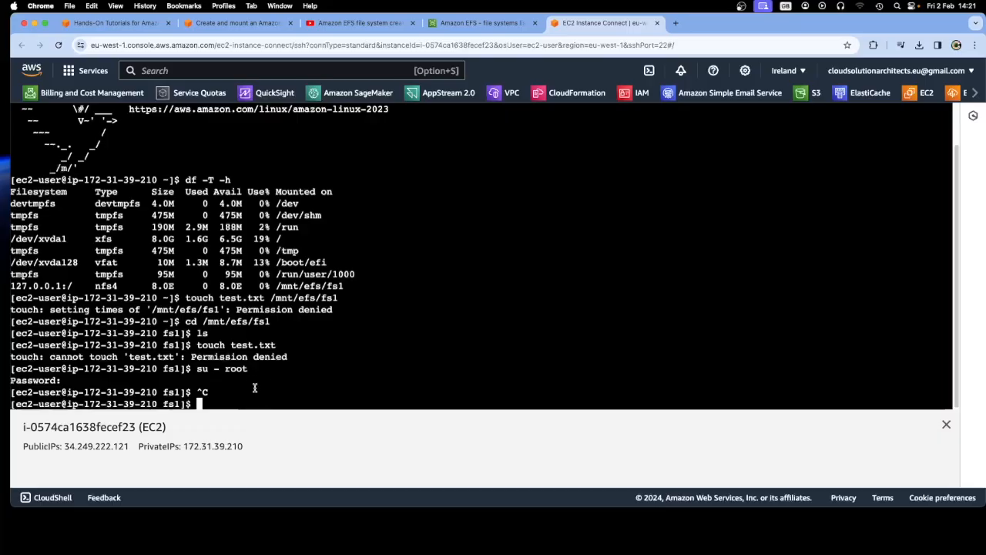
# - Examine the terminal's response to touch test.txt /mnt/efs/fs1, including the path it refers to, alongside the earlier command output
pyautogui.moveTo(333, 309); pyautogui.dragTo(86, 309)
pyautogui.click(86, 309)
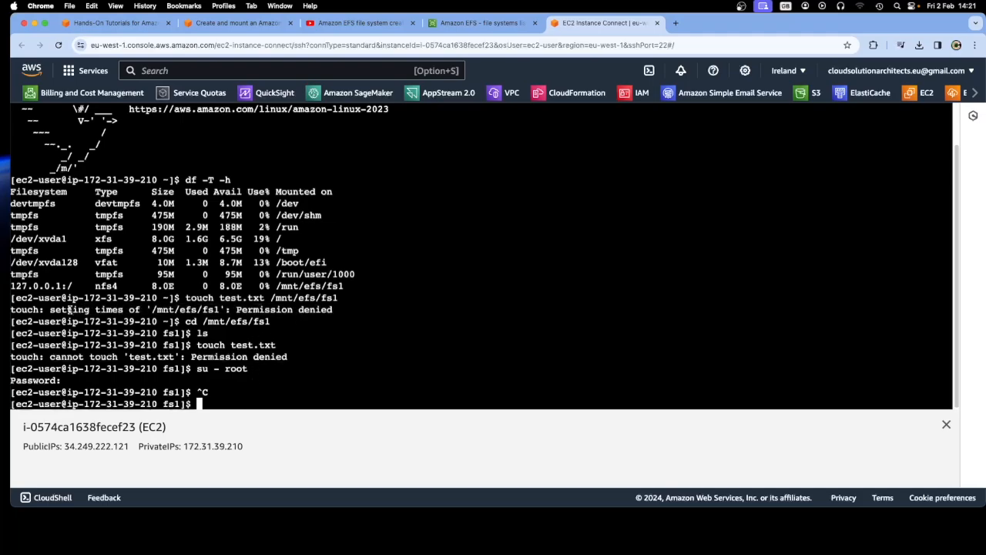
pyautogui.moveTo(219, 309); pyautogui.dragTo(154, 309)
pyautogui.click(220, 309)
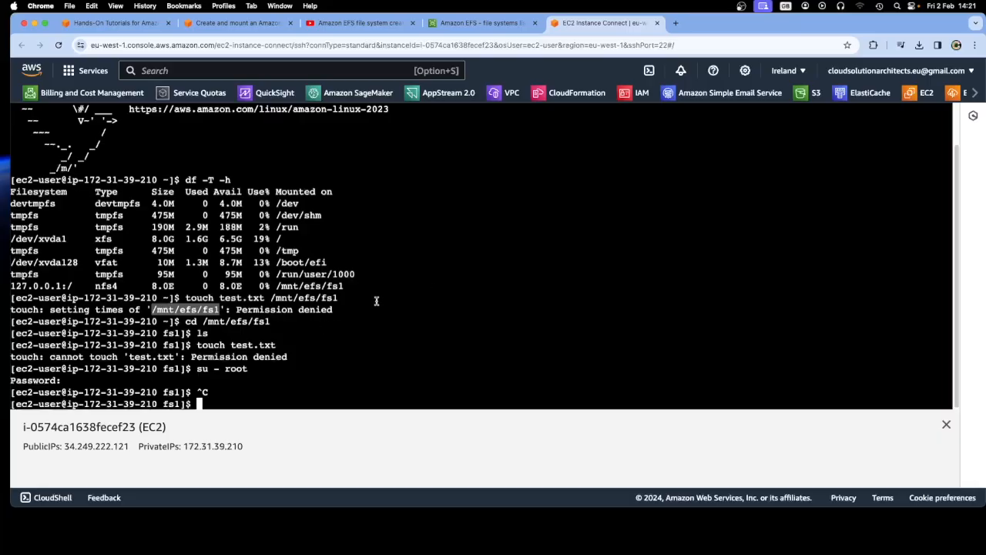
pyautogui.moveTo(336, 309); pyautogui.dragTo(12, 309)
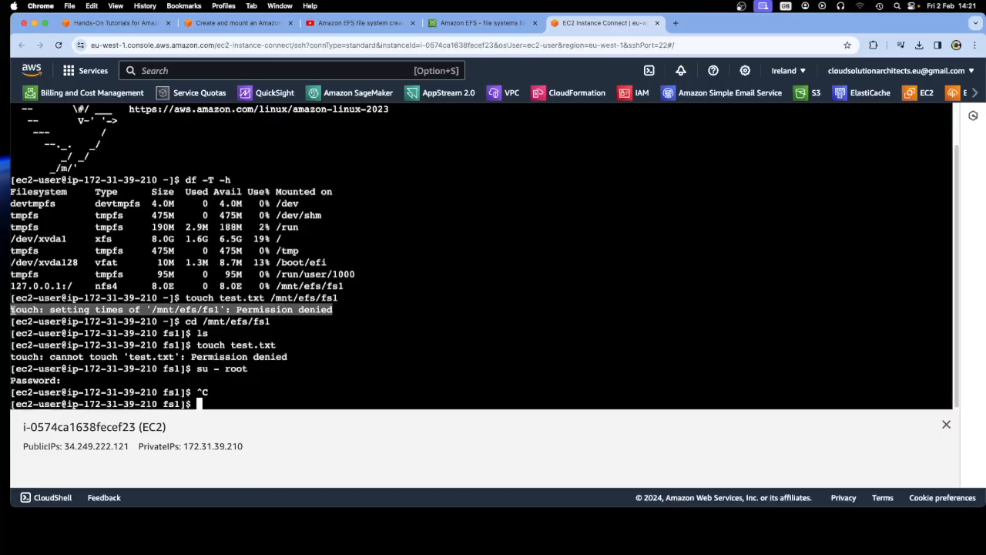
pyautogui.click(12, 309)
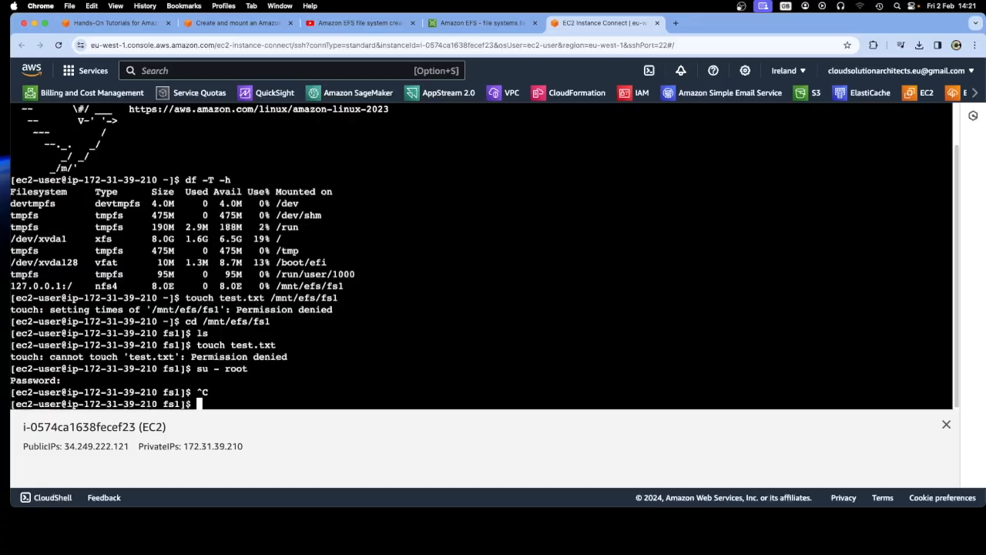
pyautogui.moveTo(210, 392); pyautogui.dragTo(14, 179)
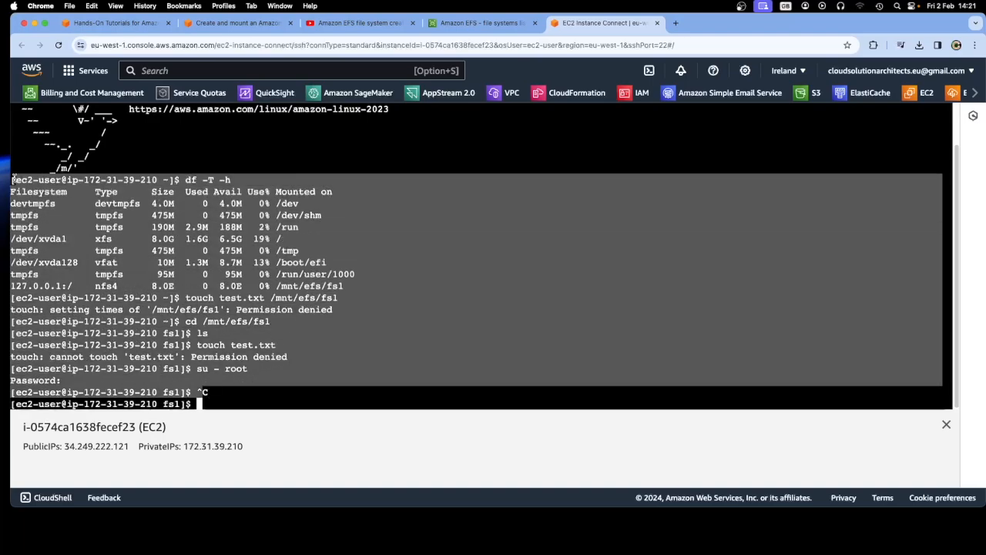
pyautogui.click(82, 202)
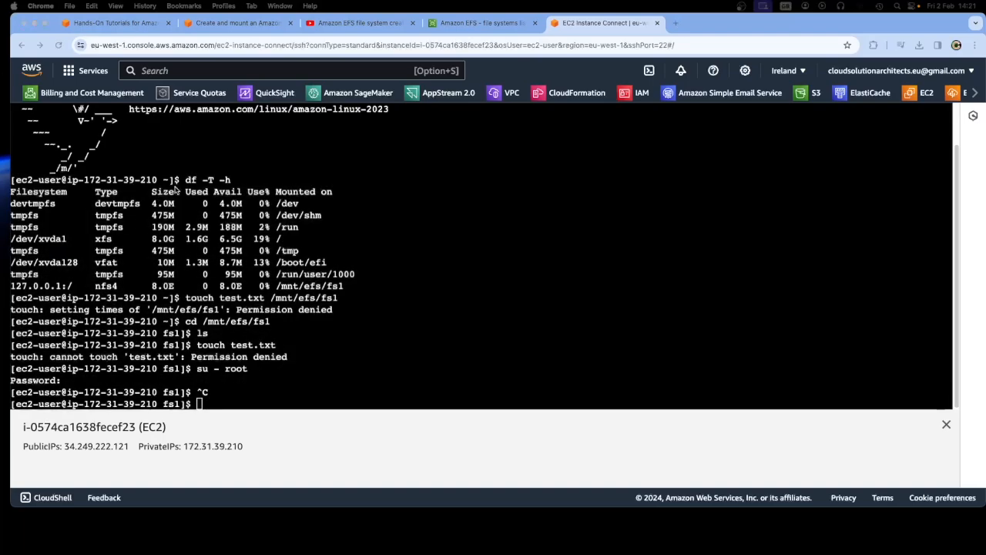
pyautogui.moveTo(334, 309); pyautogui.dragTo(35, 308)
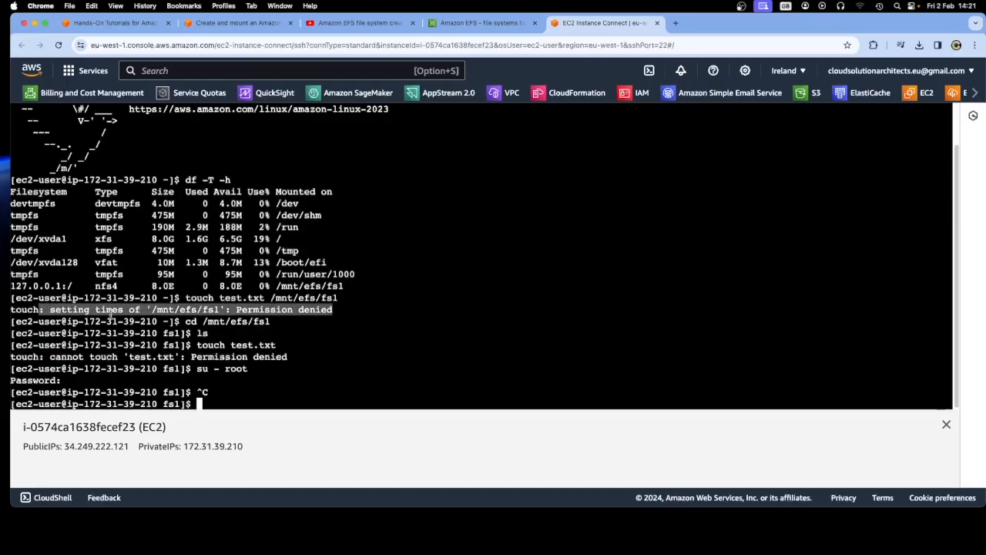